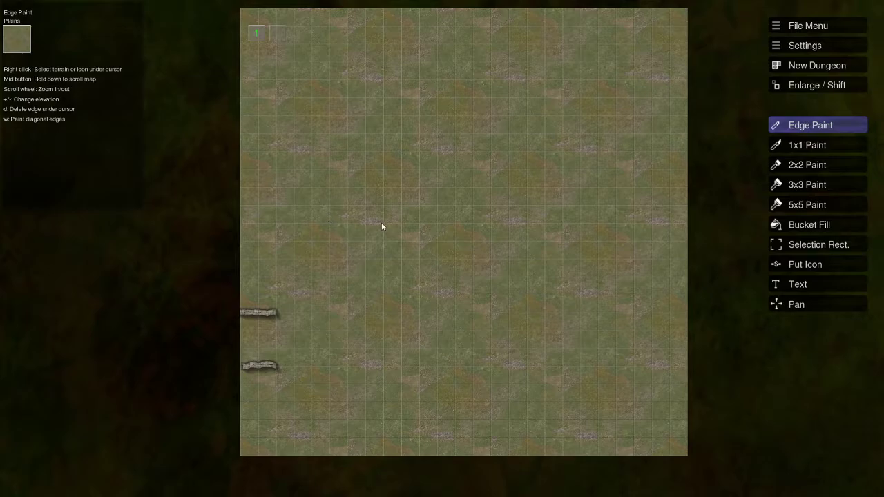
# Paint a one-square-wide stone_wall band from the map's west edge eastward, stepping diagonally down to the south edge
pyautogui.moveTo(395, 220); pyautogui.dragTo(376, 231)
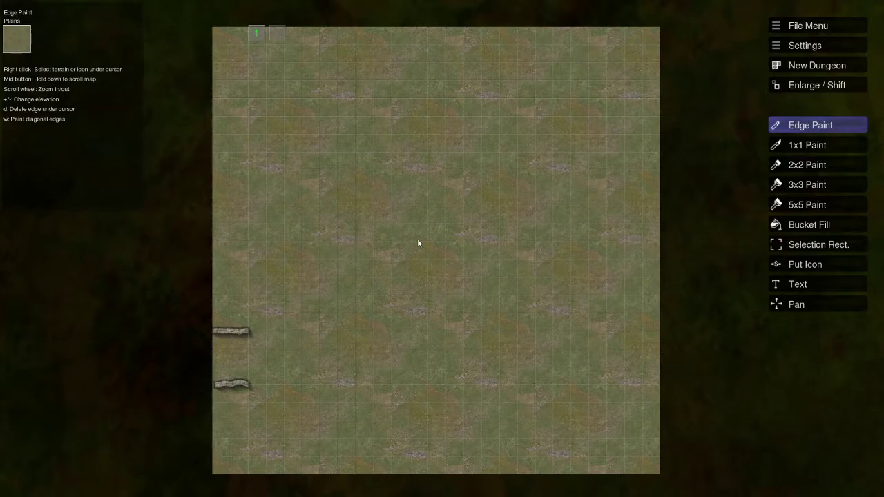
pyautogui.moveTo(419, 241); pyautogui.dragTo(387, 217)
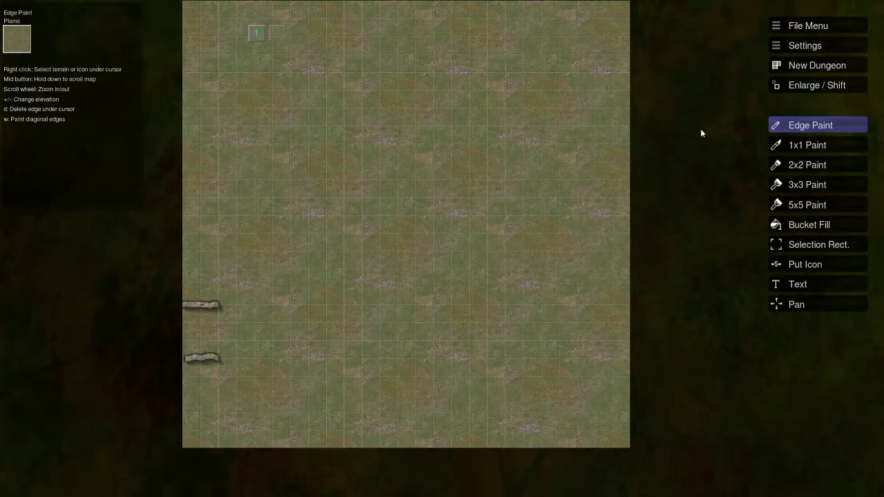
pyautogui.click(806, 145)
pyautogui.click(19, 41)
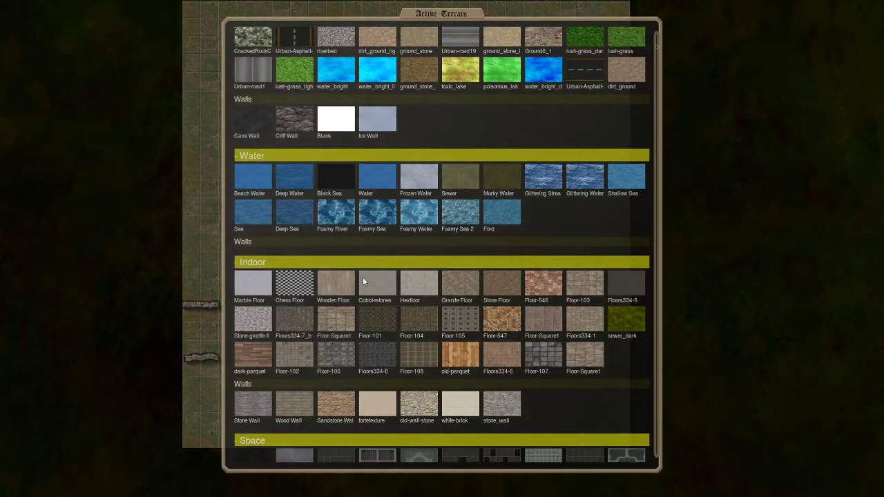
pyautogui.click(500, 406)
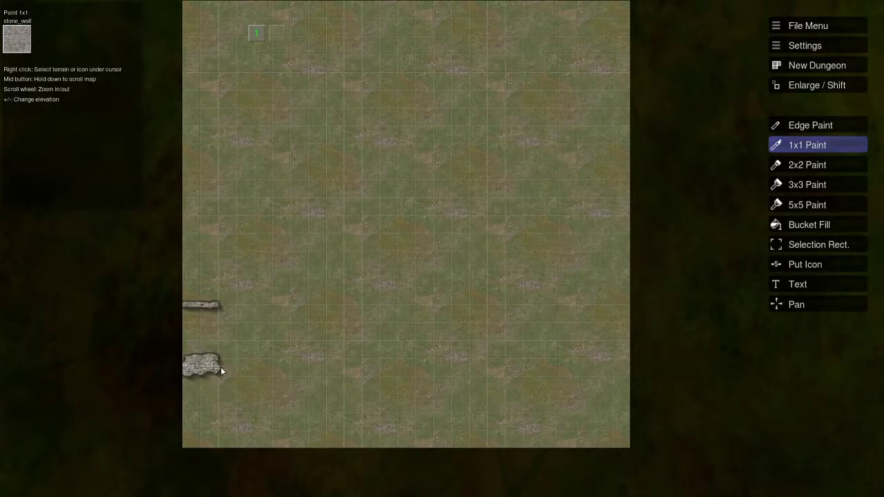
pyautogui.moveTo(242, 370); pyautogui.dragTo(409, 377)
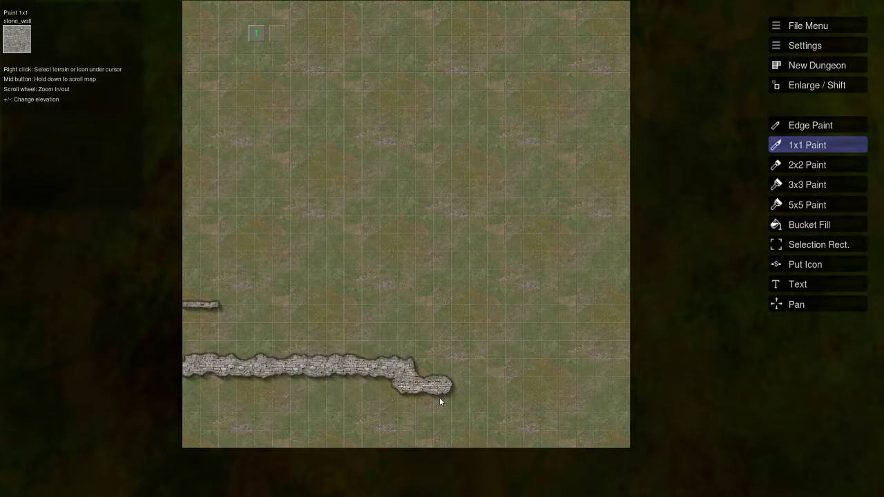
pyautogui.moveTo(460, 413); pyautogui.dragTo(467, 420)
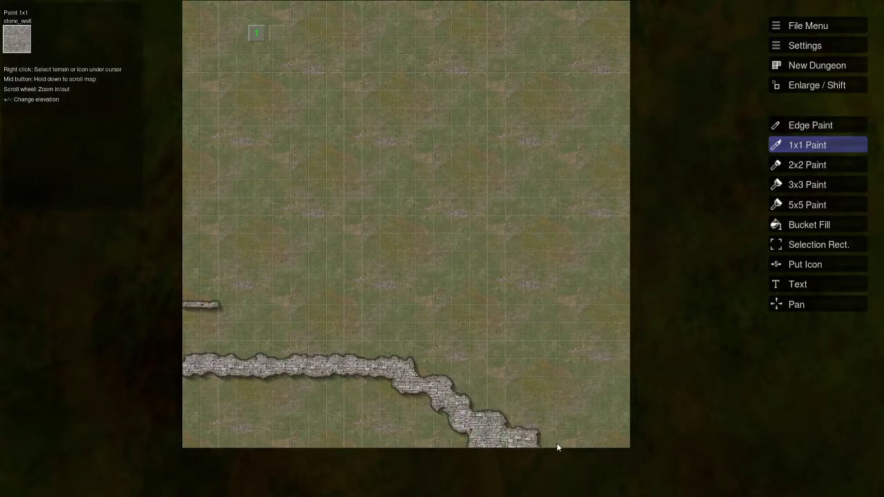
# Extend the one-square stone_wall band along the south edge to the southeast corner and up the whole east edge
pyautogui.moveTo(592, 442)
pyautogui.mouseDown()
pyautogui.moveTo(620, 440)
pyautogui.moveTo(620, 398)
pyautogui.mouseUp()
pyautogui.moveTo(622, 335); pyautogui.dragTo(623, 304)
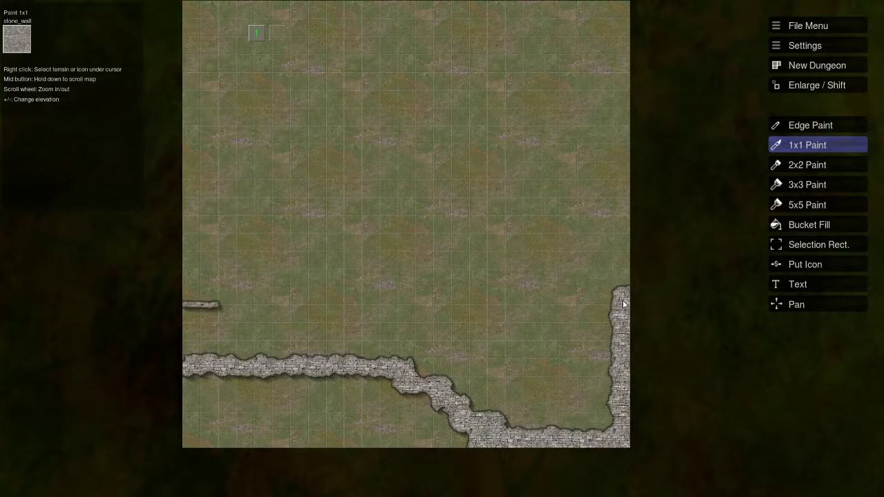
pyautogui.moveTo(623, 304); pyautogui.dragTo(630, 142)
pyautogui.moveTo(626, 40)
pyautogui.mouseDown()
pyautogui.moveTo(628, 13)
pyautogui.moveTo(623, 83)
pyautogui.mouseUp()
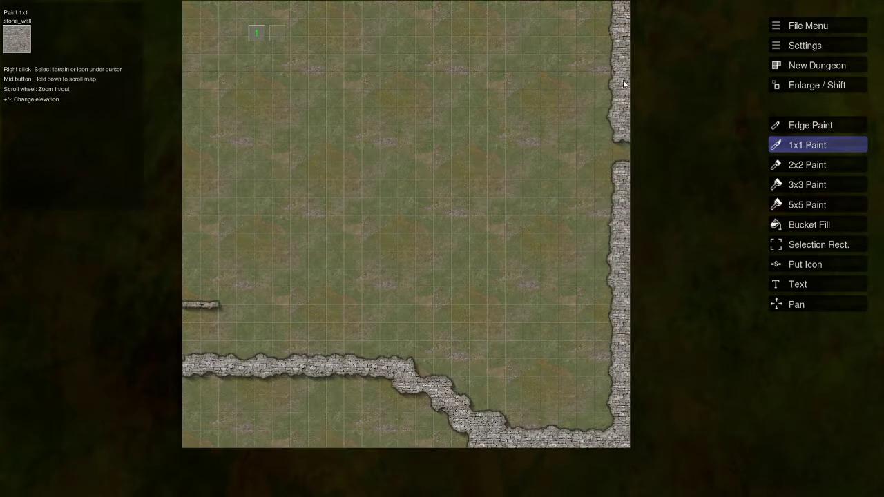
# Bucket-fill the grass area enclosed north of the stone wall with Marble Floor
pyautogui.click(811, 127)
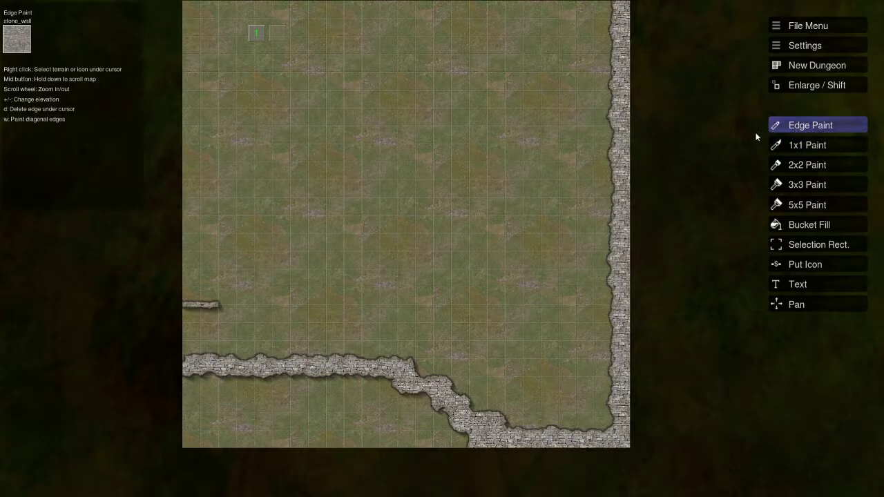
pyautogui.click(805, 228)
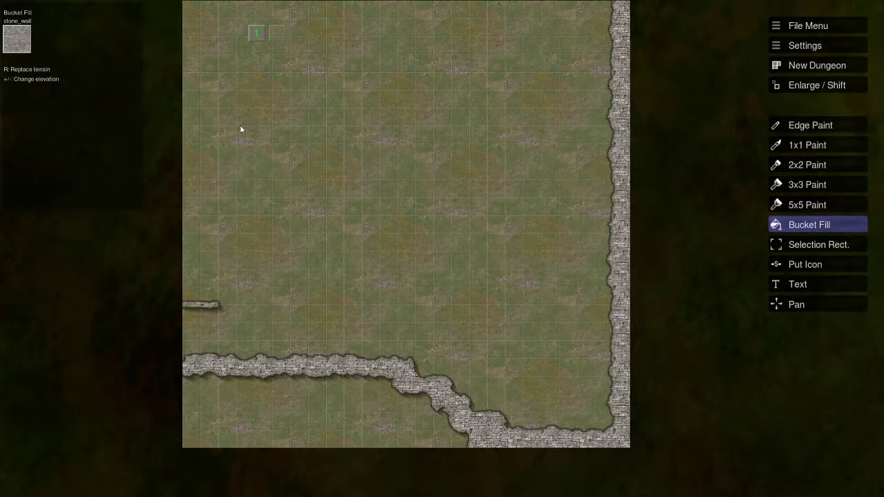
pyautogui.click(12, 44)
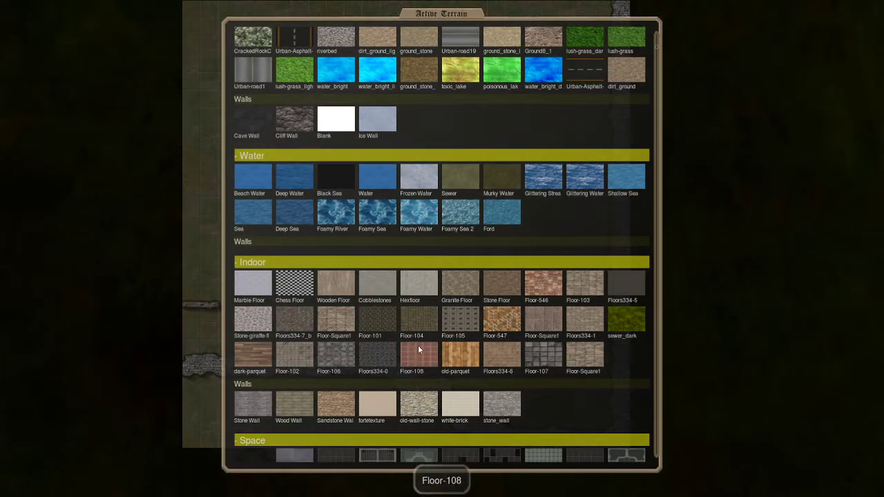
pyautogui.click(253, 289)
pyautogui.click(426, 280)
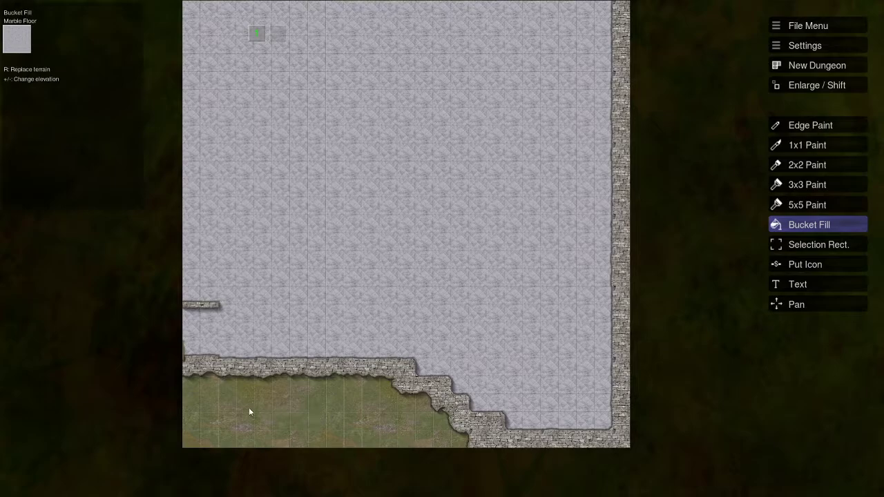
# Edge-paint stone_wall along the marble-facing side of the southern wall's western stretch, starting at the map's west edge
pyautogui.click(810, 125)
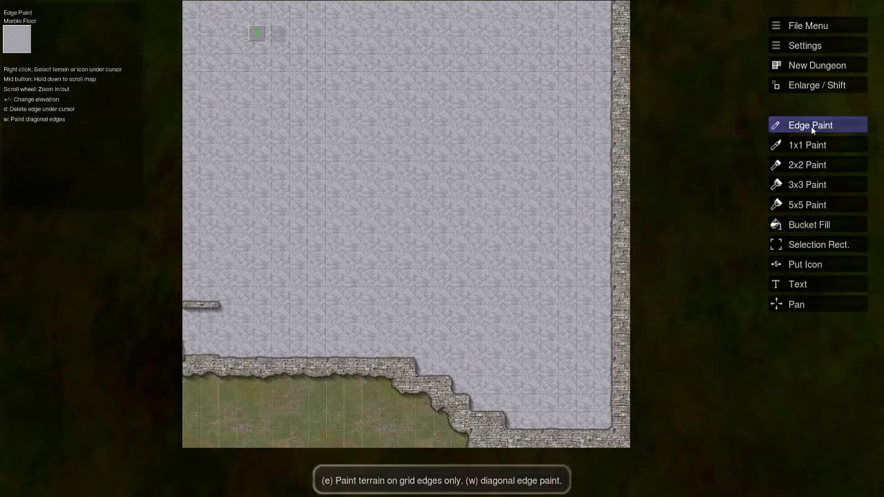
pyautogui.rightClick(301, 373)
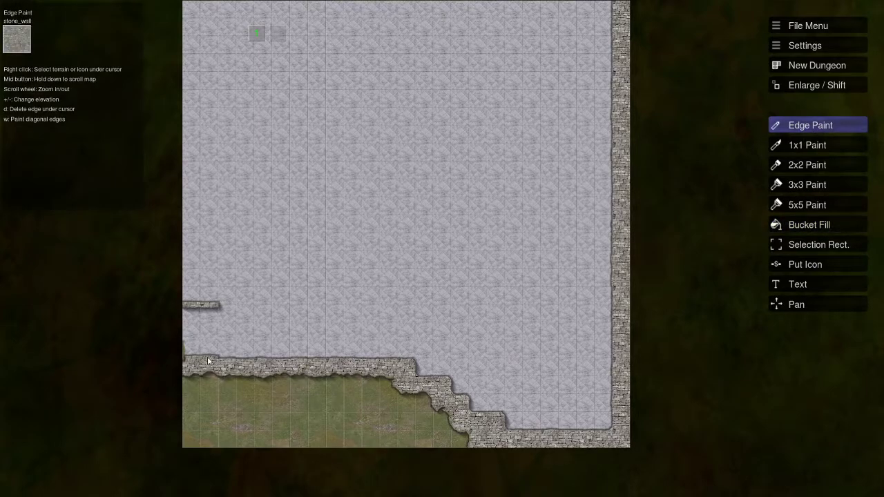
pyautogui.rightClick(247, 339)
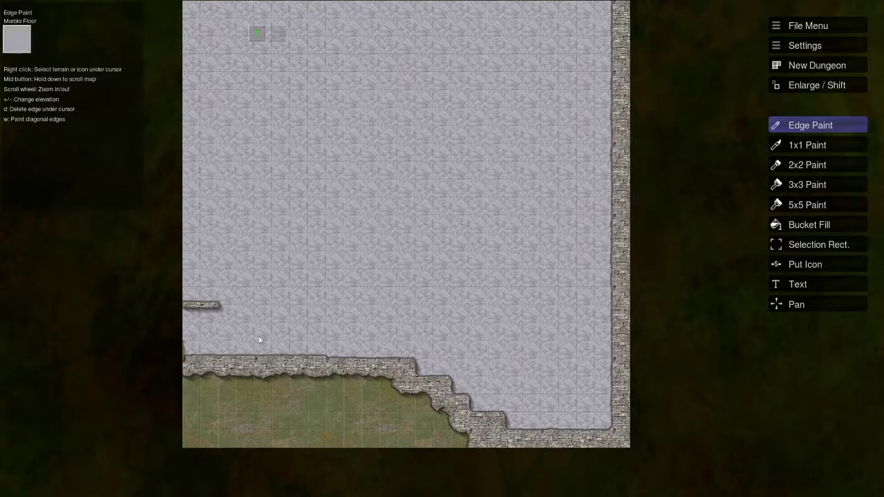
pyautogui.rightClick(190, 359)
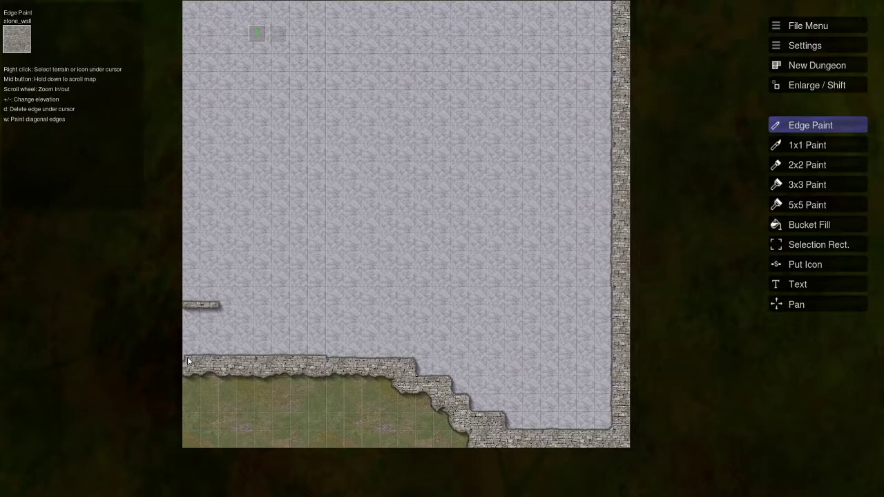
pyautogui.click(188, 361)
pyautogui.click(228, 368)
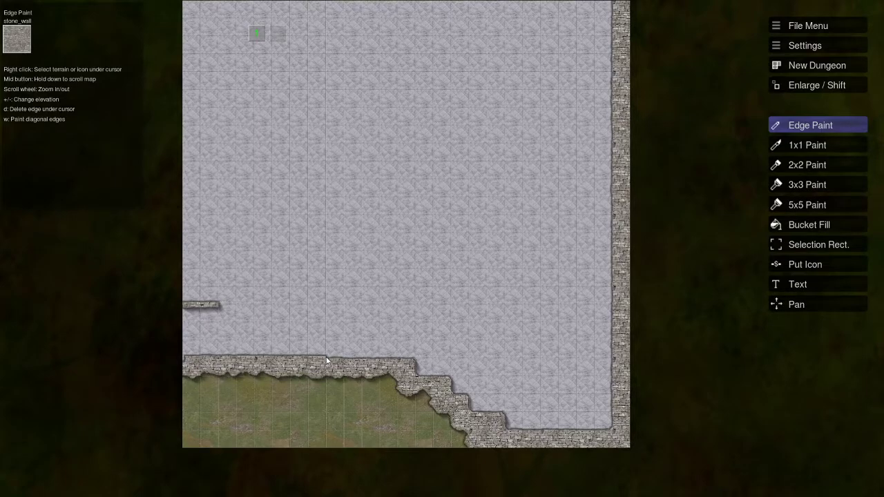
# Continue the stone_wall edge around the stepped corners, along the south wall and up the inner face of the east wall
pyautogui.moveTo(326, 357)
pyautogui.mouseDown()
pyautogui.moveTo(410, 359)
pyautogui.moveTo(417, 378)
pyautogui.moveTo(447, 378)
pyautogui.moveTo(477, 413)
pyautogui.moveTo(504, 417)
pyautogui.moveTo(506, 433)
pyautogui.moveTo(605, 430)
pyautogui.moveTo(613, 387)
pyautogui.mouseUp()
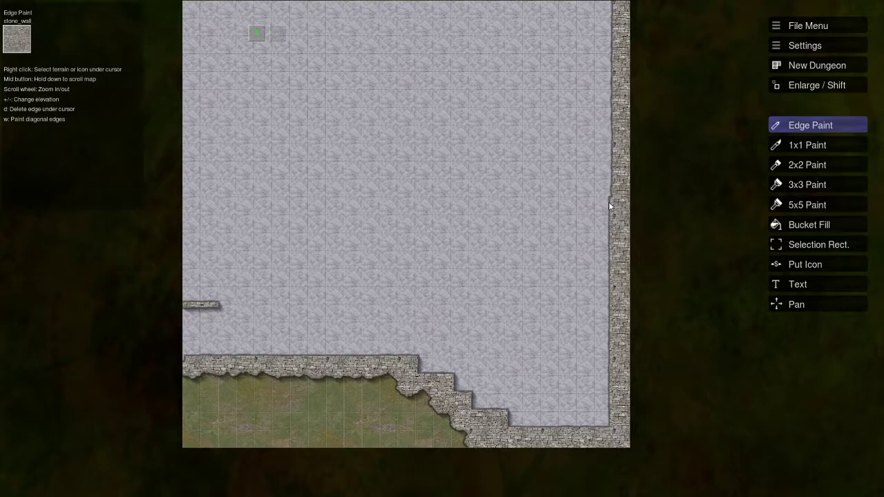
pyautogui.moveTo(612, 182); pyautogui.dragTo(611, 163)
pyautogui.moveTo(611, 109); pyautogui.dragTo(612, 93)
pyautogui.moveTo(611, 32); pyautogui.dragTo(612, 7)
pyautogui.rightClick(601, 148)
pyautogui.click(601, 198)
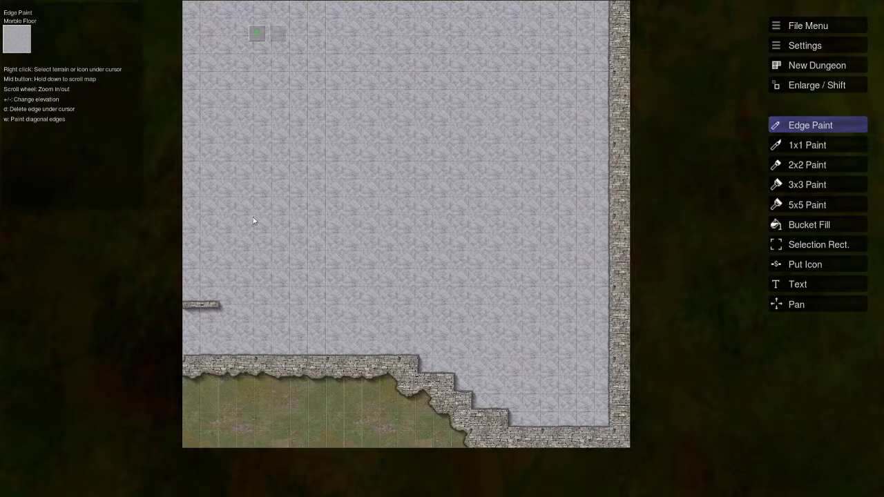
# Edge-paint stone_wall up the map's west border from the short wall stub to the north edge
pyautogui.rightClick(205, 304)
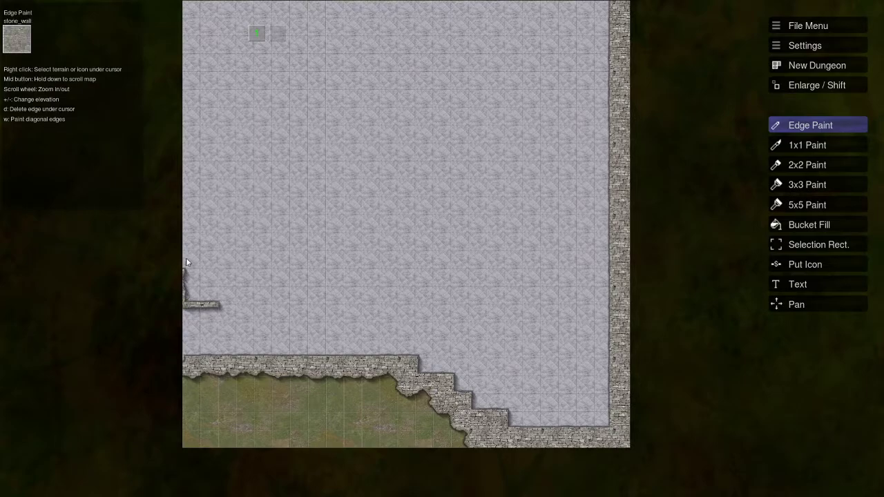
pyautogui.moveTo(186, 234); pyautogui.dragTo(185, 209)
pyautogui.click(186, 182)
pyautogui.moveTo(184, 161); pyautogui.dragTo(183, 10)
# Paint a one-square-wide stone_wall column along the west border, from the north edge down about ten squares
pyautogui.moveTo(312, 115); pyautogui.dragTo(317, 179)
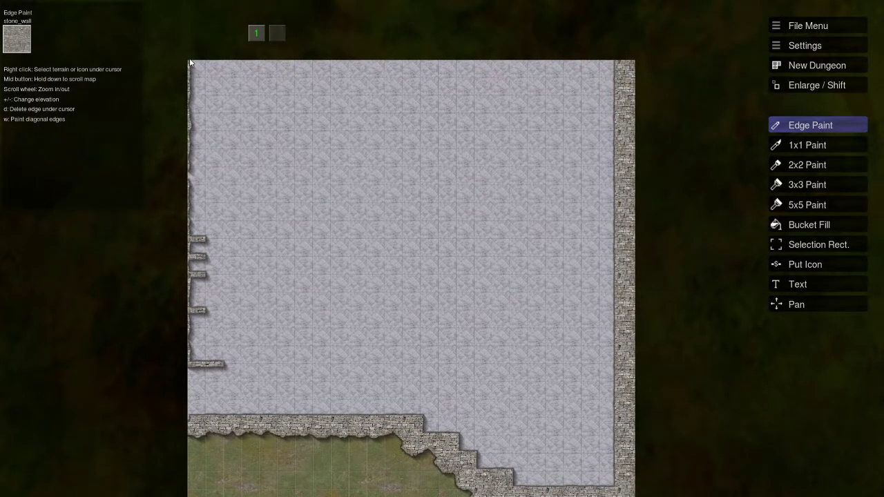
pyautogui.click(794, 145)
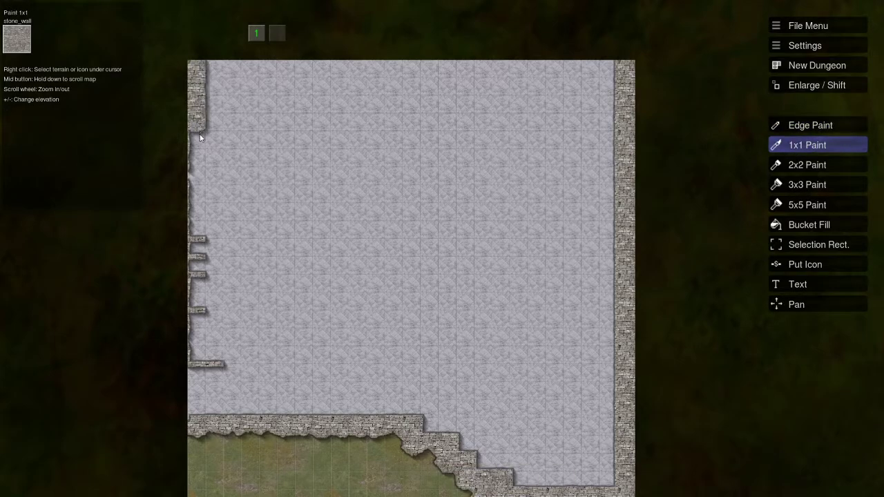
pyautogui.moveTo(199, 139); pyautogui.dragTo(199, 196)
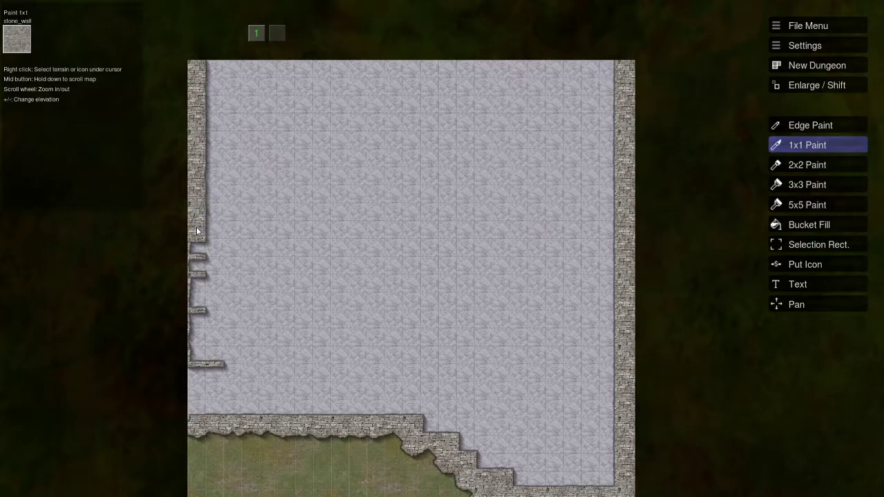
# Replace the stray horizontal wall edges below the west wall column with Marble Floor edges
pyautogui.rightClick(197, 254)
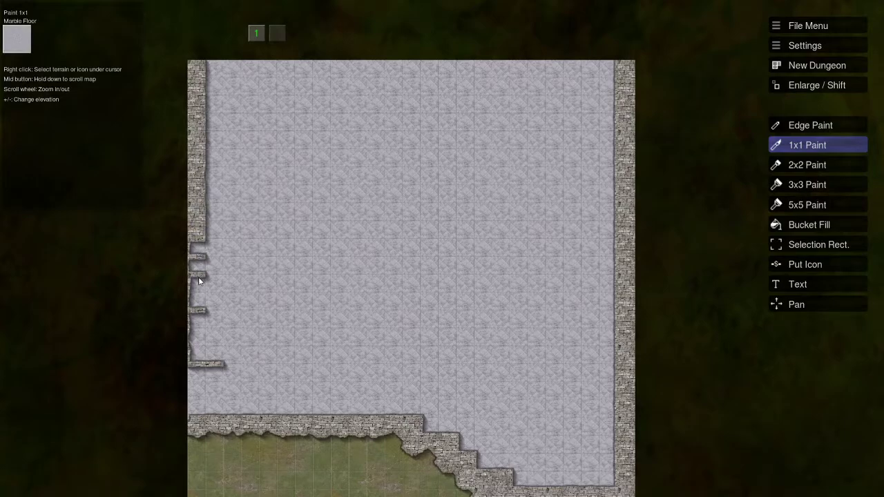
pyautogui.click(807, 125)
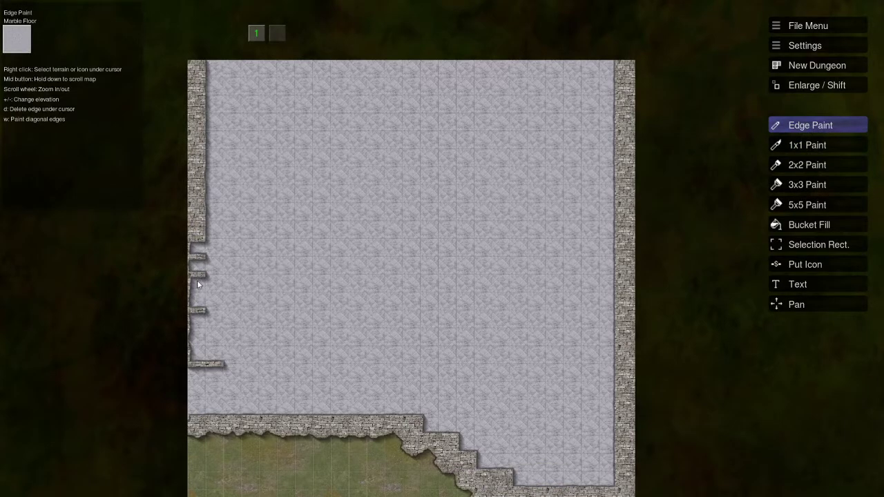
pyautogui.moveTo(198, 284); pyautogui.dragTo(198, 256)
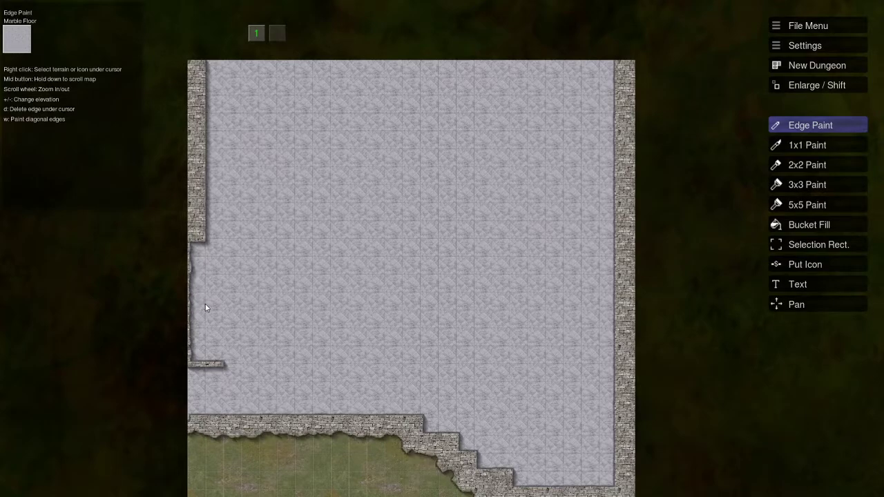
# Edge-paint stone_wall along the grass-facing side of the southern wall, following its steps to the south edge
pyautogui.rightClick(203, 417)
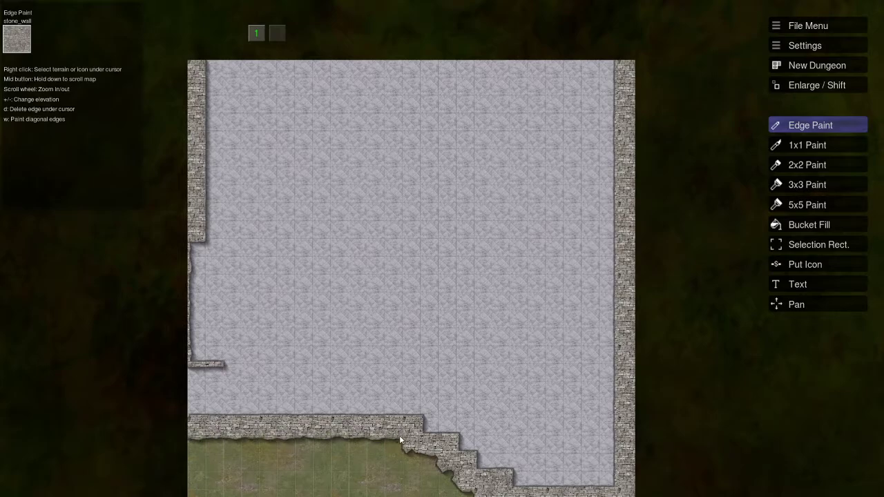
pyautogui.moveTo(402, 440)
pyautogui.mouseDown()
pyautogui.moveTo(473, 492)
pyautogui.moveTo(384, 410)
pyautogui.mouseUp()
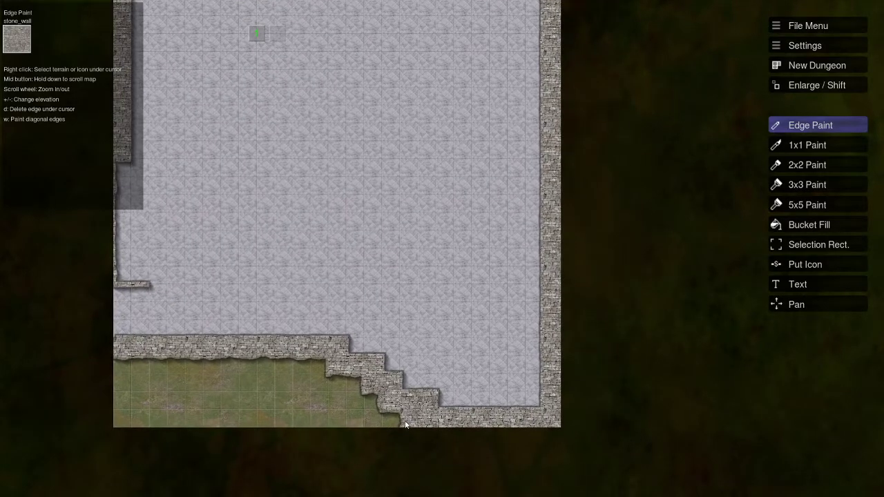
pyautogui.click(402, 420)
# Edge-paint stone_wall along the inner face of the west wall column, then set Marble Floor as the active terrain
pyautogui.moveTo(362, 250); pyautogui.dragTo(422, 311)
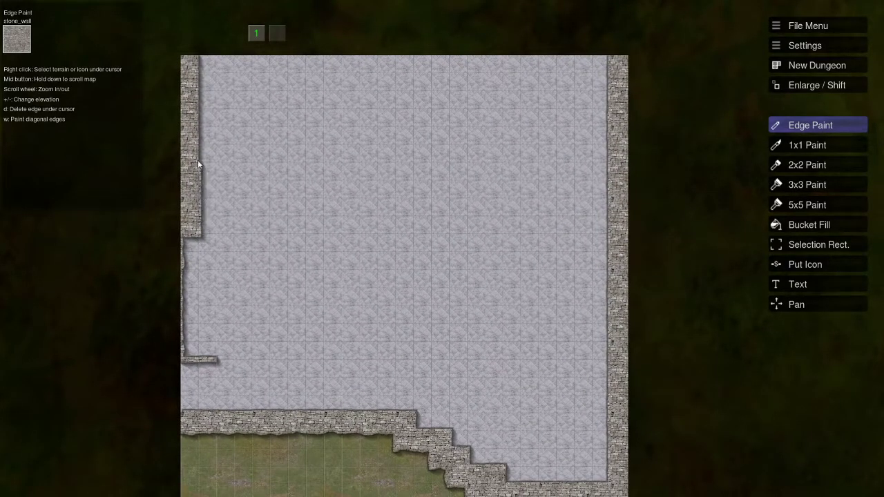
pyautogui.rightClick(207, 67)
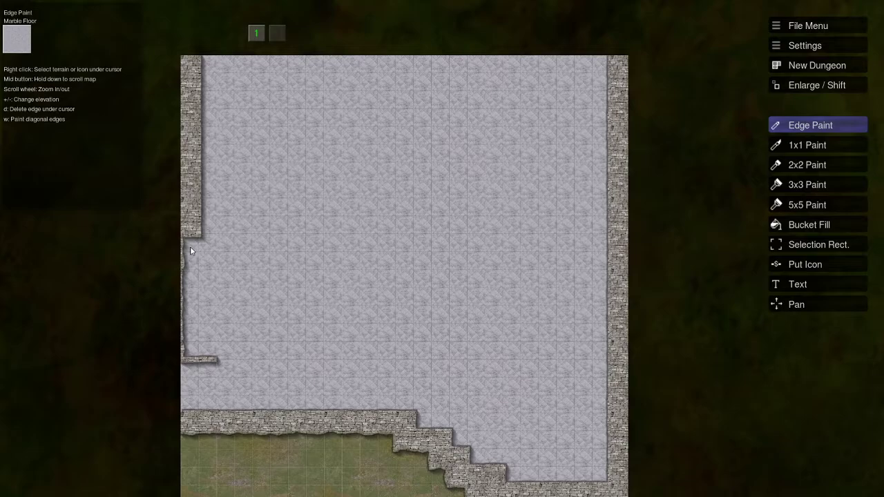
pyautogui.moveTo(223, 239); pyautogui.dragTo(236, 225)
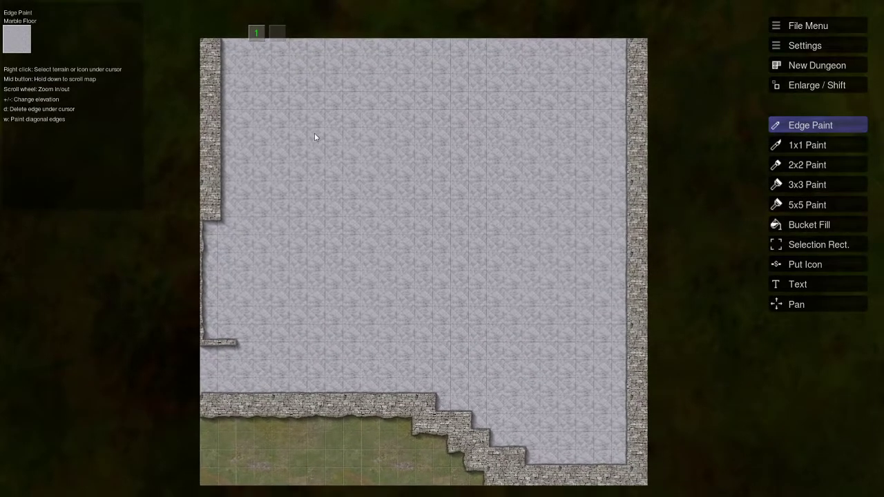
# Find the GraniteStairs20-Down_bg icon with a "stair" search and place it at scale 0.75 near the map's southeast corner
pyautogui.moveTo(426, 286); pyautogui.dragTo(401, 283)
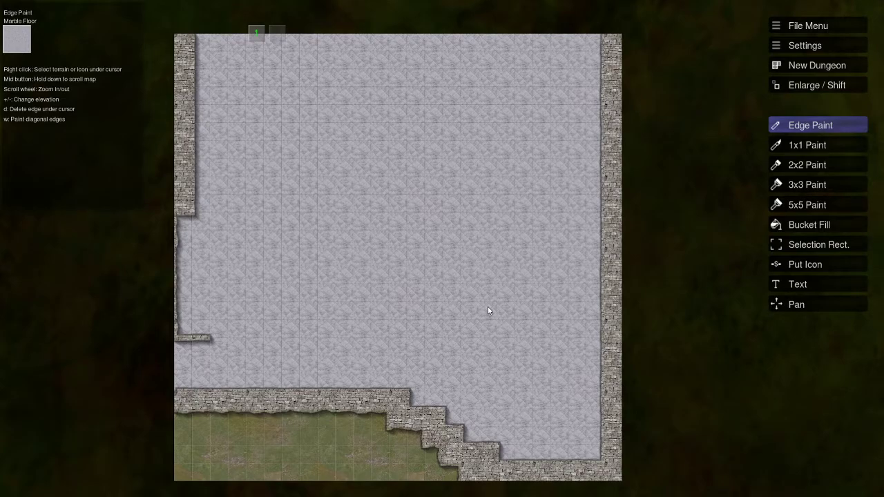
pyautogui.press('i')
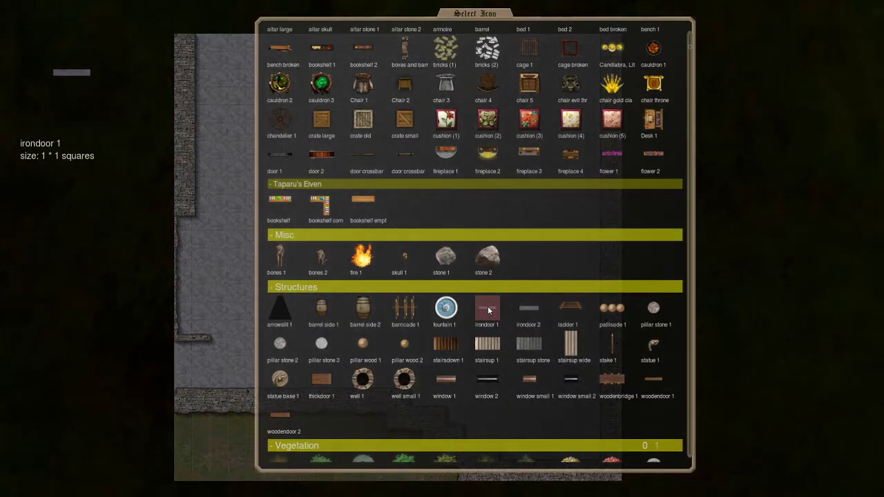
pyautogui.write('stair')
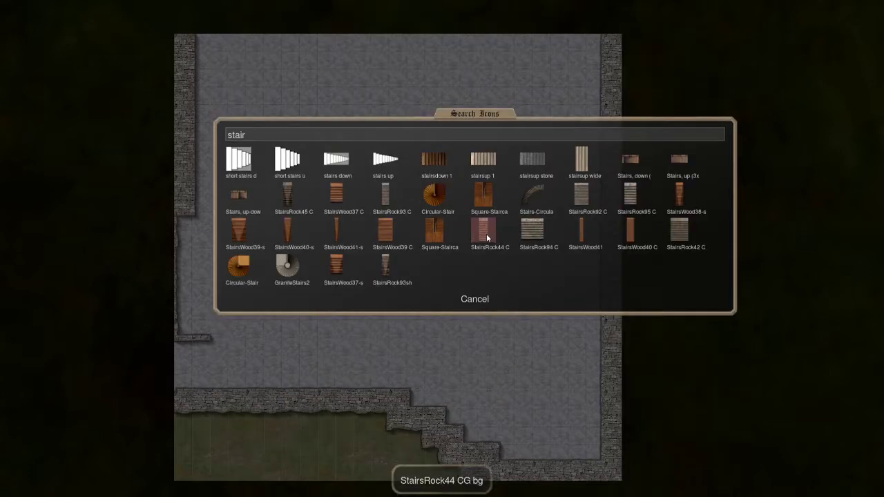
pyautogui.click(288, 264)
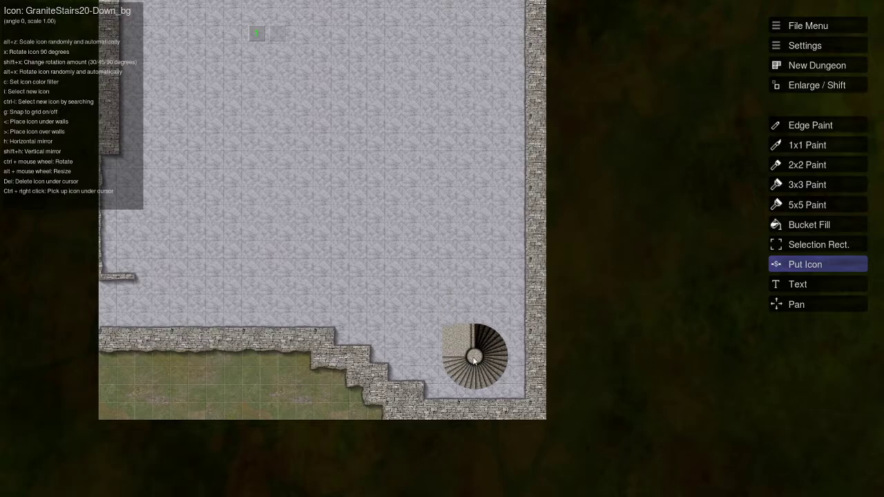
pyautogui.keyDown('alt'); pyautogui.scroll(-5, 483, 364); pyautogui.keyUp('alt')
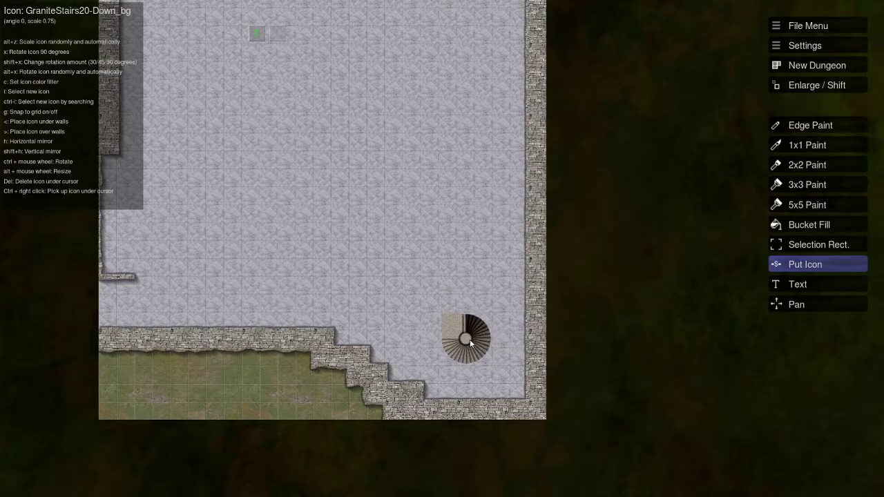
pyautogui.click(469, 343)
# Edge-paint stone_wall along the west and north sides of the staircase area, running the north side to the east wall
pyautogui.moveTo(389, 251); pyautogui.dragTo(533, 316)
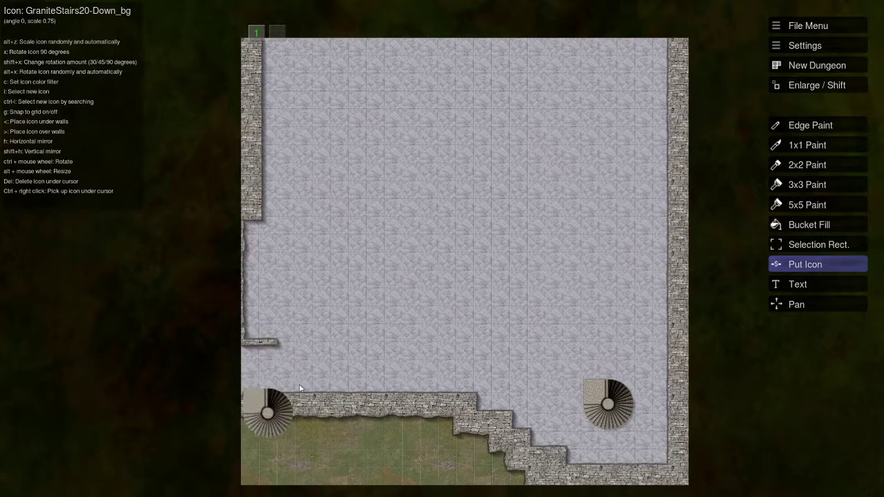
pyautogui.moveTo(435, 260); pyautogui.dragTo(439, 287)
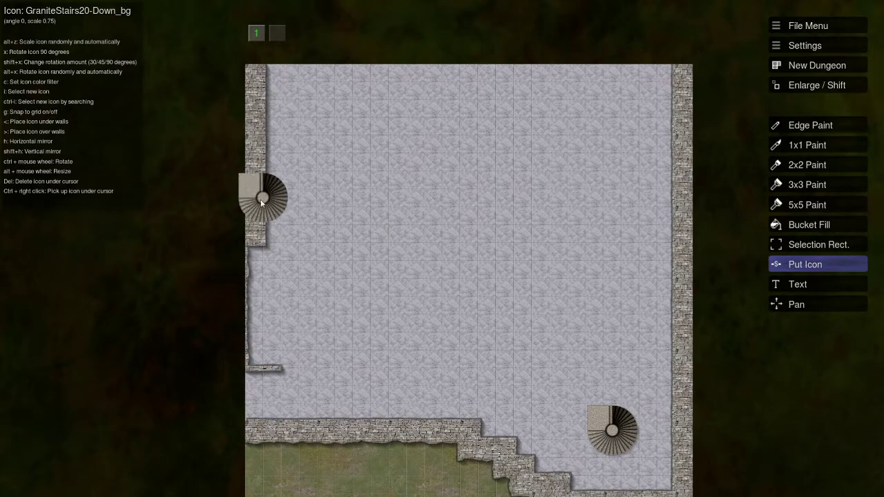
pyautogui.rightClick(263, 199)
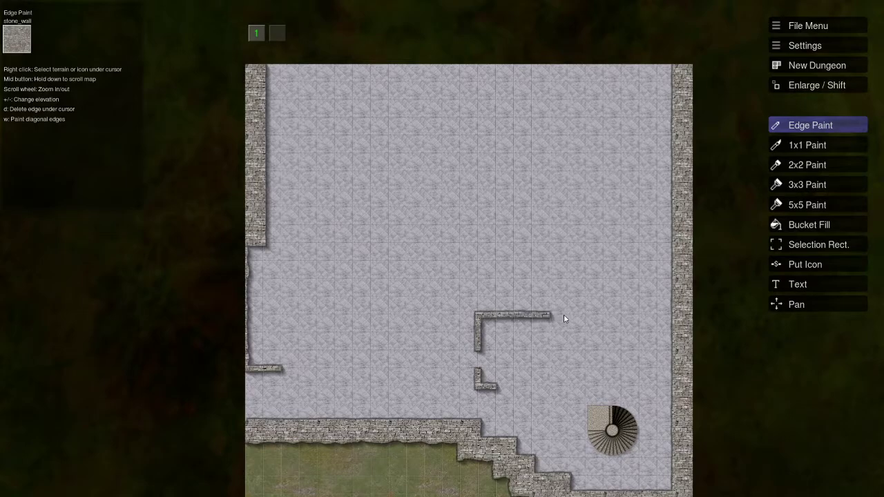
pyautogui.moveTo(612, 318); pyautogui.dragTo(673, 317)
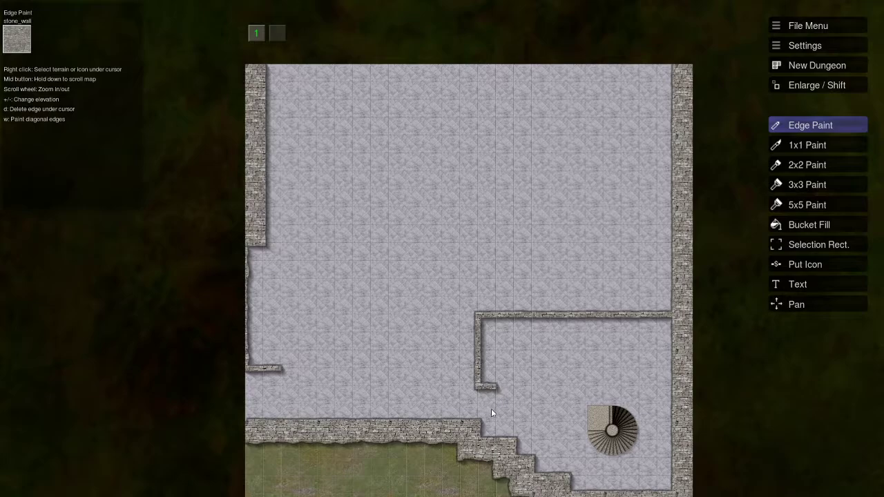
# Open a two-square doorway near the east end of the staircase room's north wall with Marble Floor edges
pyautogui.rightClick(595, 291)
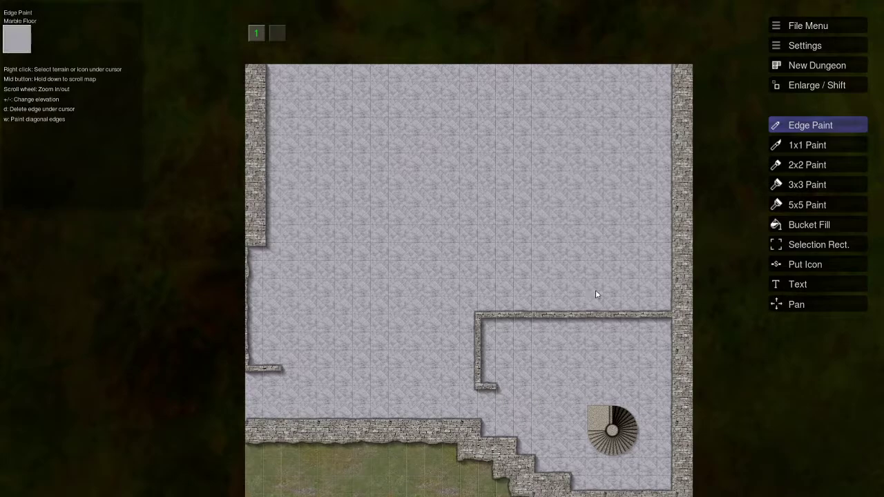
pyautogui.click(643, 316)
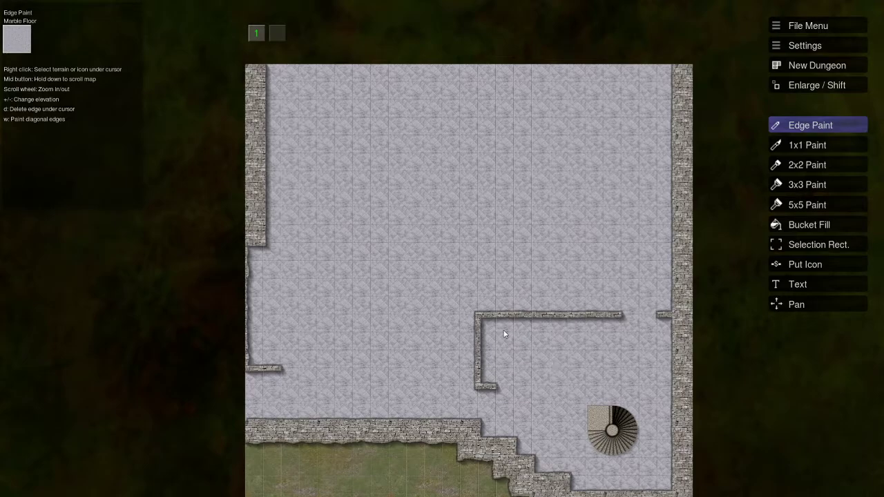
pyautogui.moveTo(446, 275); pyautogui.dragTo(440, 234)
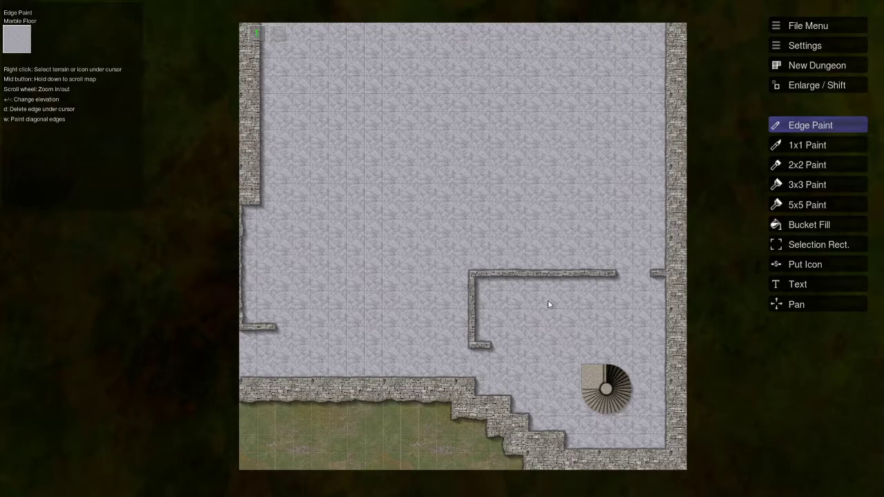
# Edge-paint stone_wall along the west room's south and east sides, leaving a one-square doorway, then step the wall northeast and run it east
pyautogui.moveTo(458, 243); pyautogui.dragTo(502, 275)
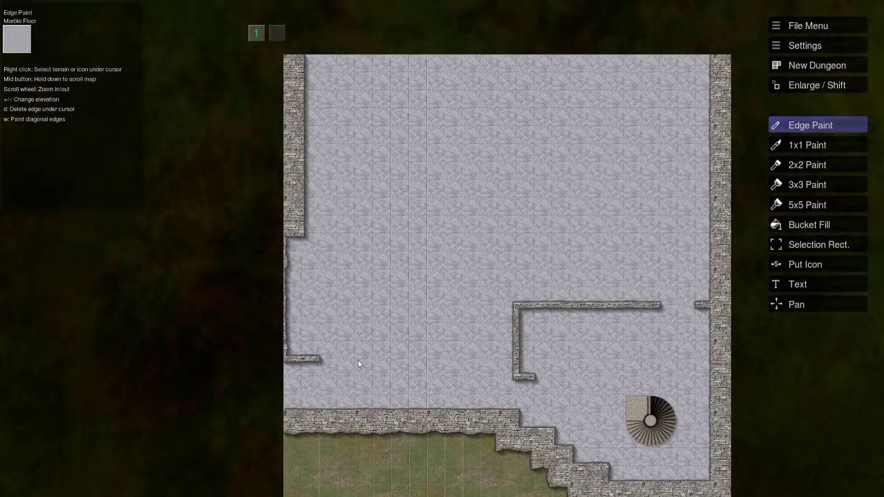
pyautogui.rightClick(310, 361)
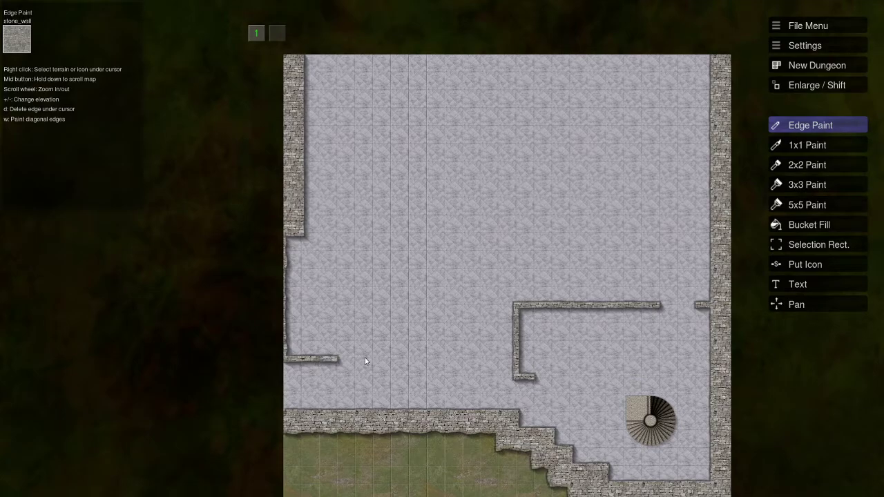
pyautogui.moveTo(367, 357)
pyautogui.mouseDown()
pyautogui.moveTo(398, 357)
pyautogui.moveTo(393, 318)
pyautogui.mouseUp()
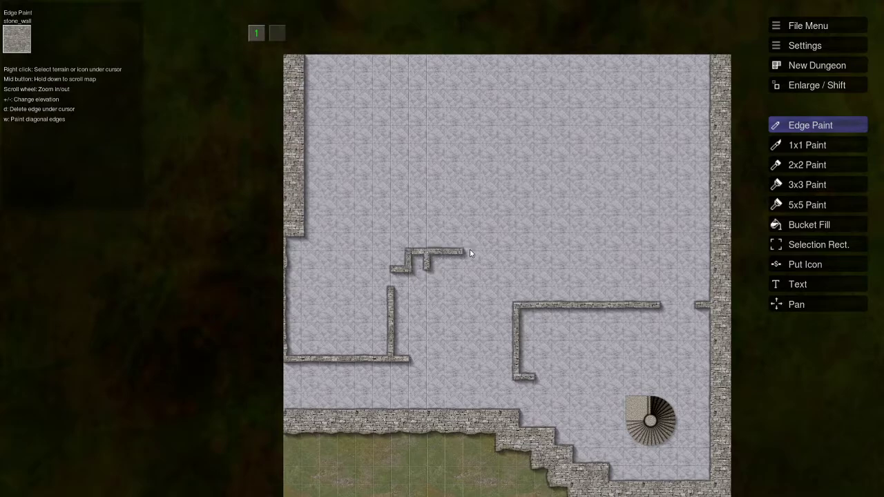
pyautogui.click(510, 253)
pyautogui.moveTo(463, 329); pyautogui.dragTo(431, 331)
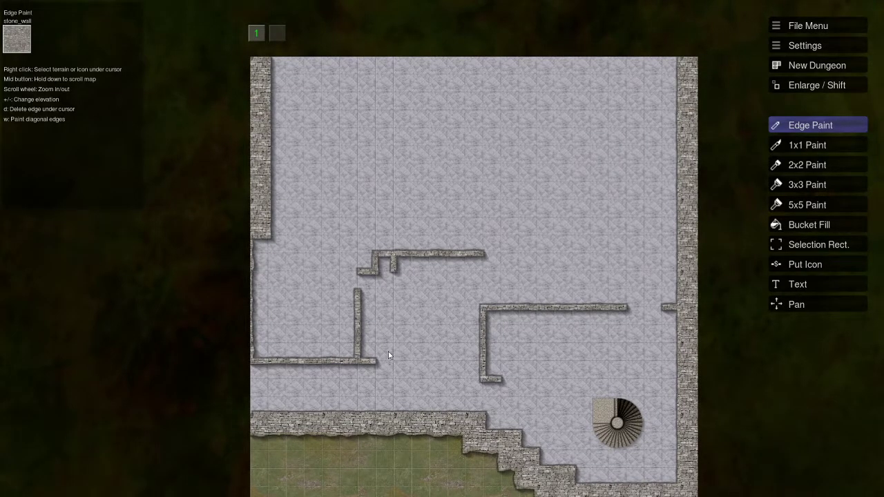
# Replace the stray vertical wall edge below the stepped central wall with a Marble Floor edge
pyautogui.scroll(1, 402, 288)
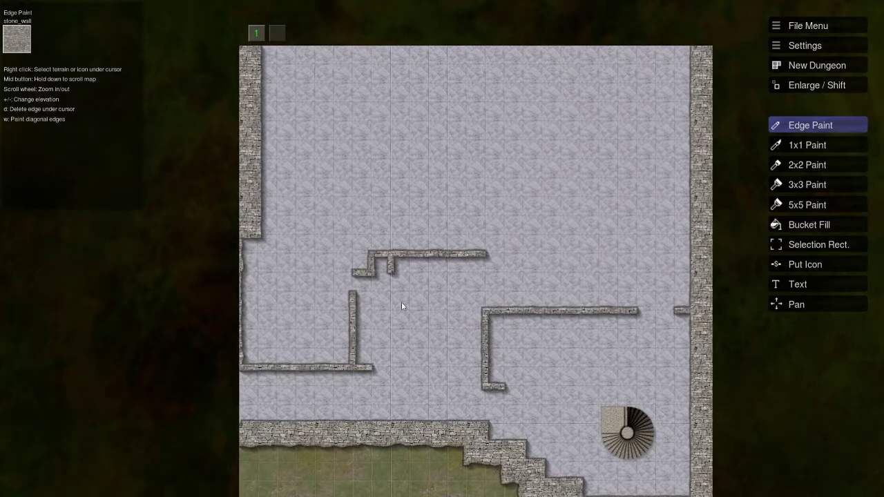
pyautogui.rightClick(393, 268)
pyautogui.click(388, 267)
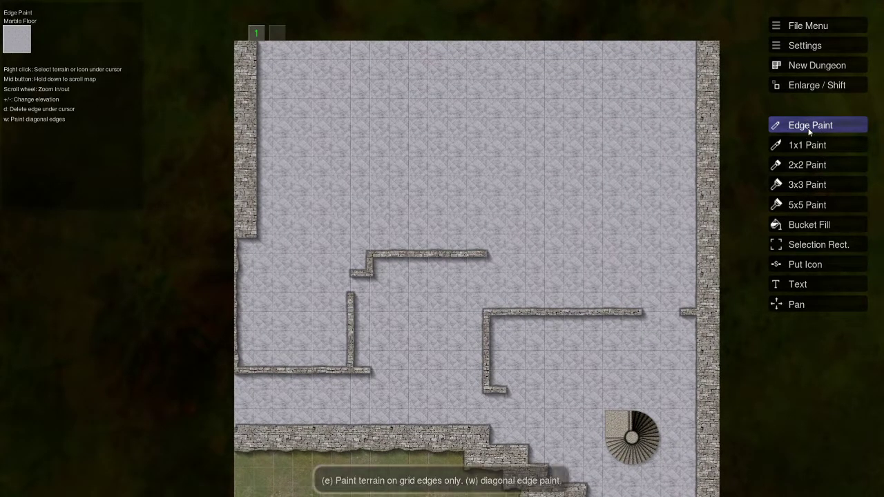
# Edge-paint stone_wall along the north border between the west and east walls, leaving two openings each two squares wide
pyautogui.moveTo(569, 208); pyautogui.dragTo(556, 236)
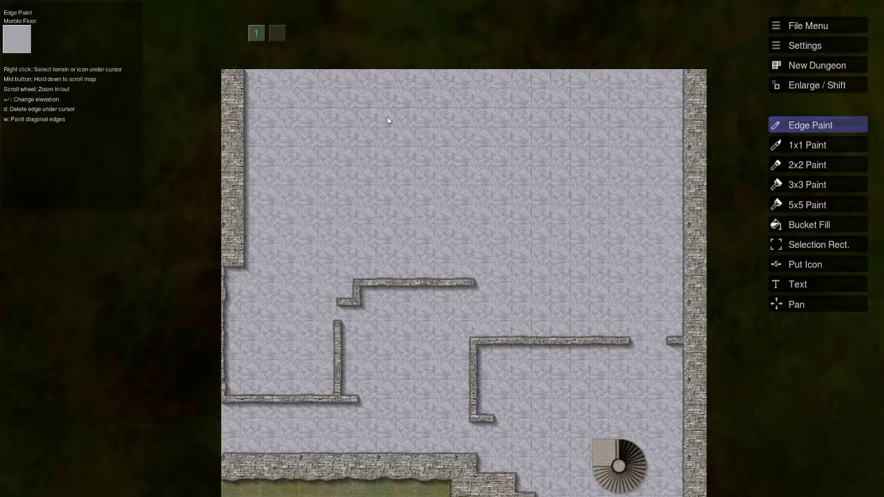
pyautogui.rightClick(239, 74)
pyautogui.moveTo(261, 73); pyautogui.dragTo(361, 75)
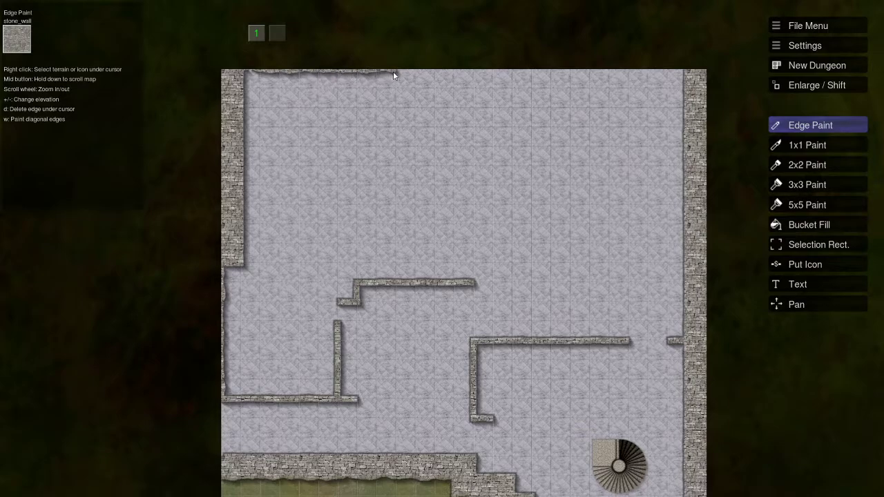
pyautogui.moveTo(417, 74); pyautogui.dragTo(475, 74)
pyautogui.moveTo(476, 133); pyautogui.dragTo(585, 100)
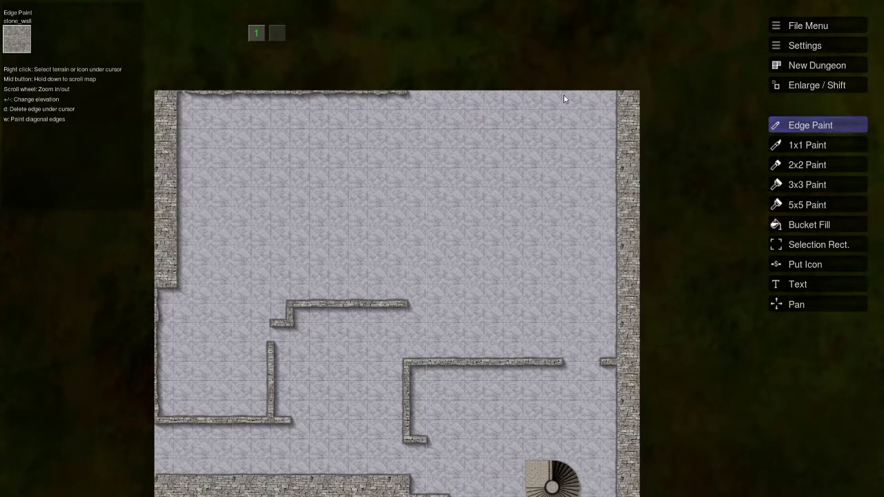
pyautogui.click(604, 92)
pyautogui.moveTo(545, 95); pyautogui.dragTo(464, 97)
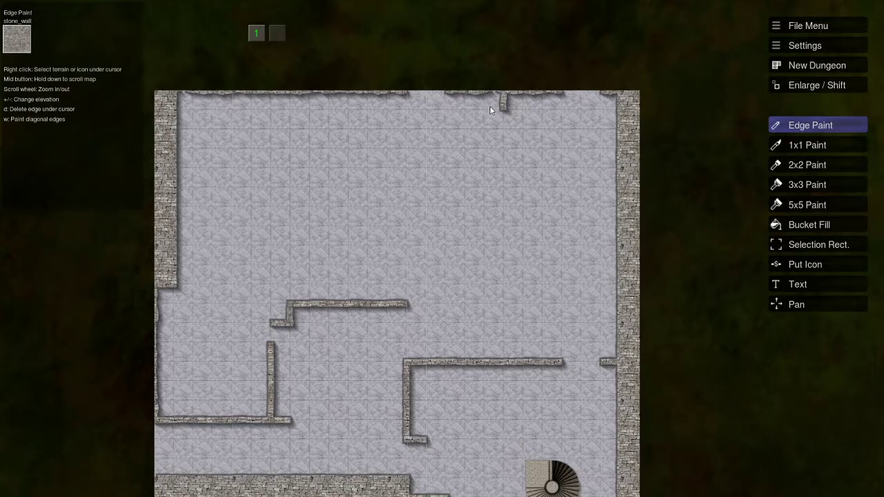
# Edge-paint a stone_wall partition south from the north border, with a one-square opening flanked by two-square stubs running west
pyautogui.moveTo(504, 117); pyautogui.dragTo(504, 125)
pyautogui.moveTo(497, 159); pyautogui.dragTo(458, 144)
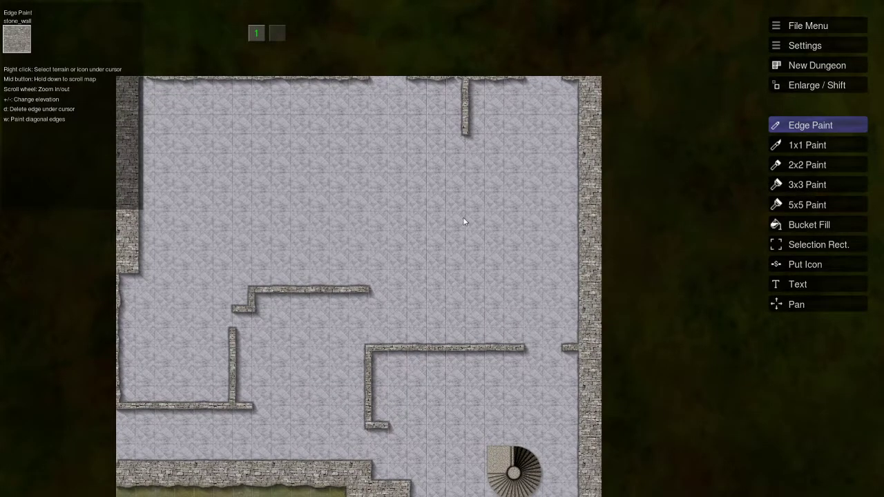
pyautogui.moveTo(467, 177); pyautogui.dragTo(467, 293)
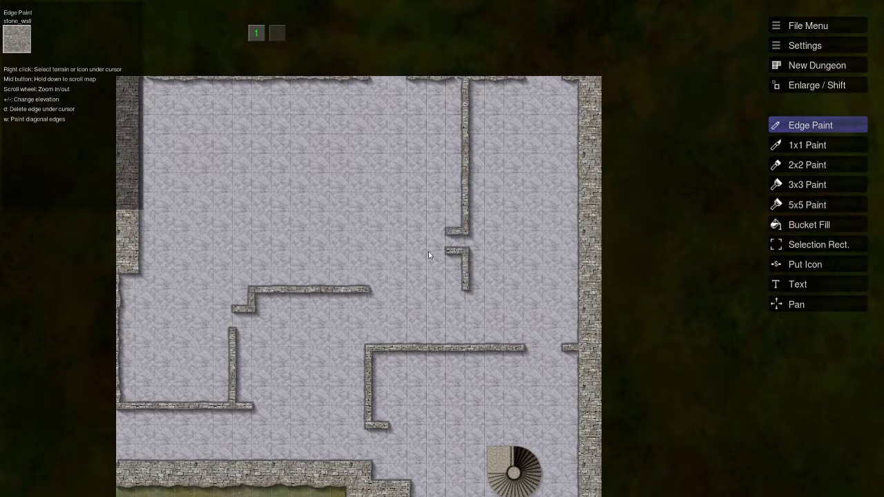
pyautogui.moveTo(452, 231); pyautogui.dragTo(429, 231)
pyautogui.click(428, 257)
# Edge-paint stone_wall from the west wall column to the stepped wall, and extend the central wall east to the partition
pyautogui.moveTo(513, 258); pyautogui.dragTo(565, 236)
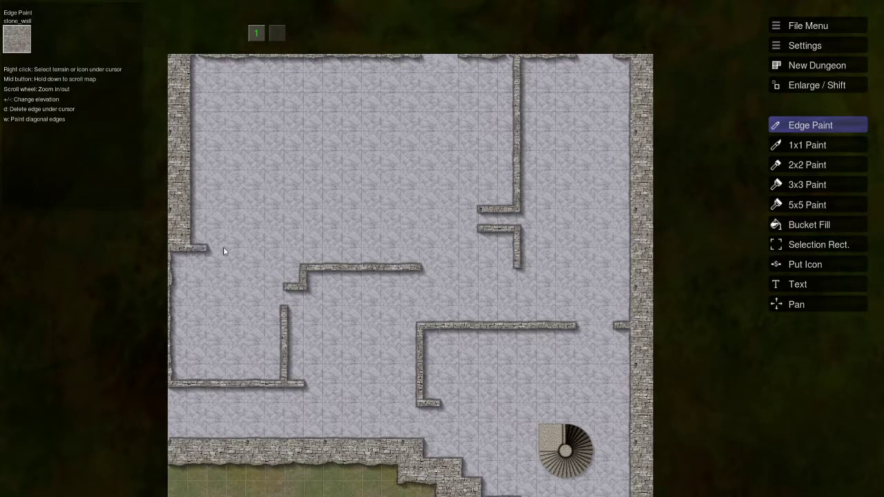
pyautogui.moveTo(226, 251)
pyautogui.mouseDown()
pyautogui.moveTo(278, 250)
pyautogui.moveTo(304, 255)
pyautogui.moveTo(305, 266)
pyautogui.mouseUp()
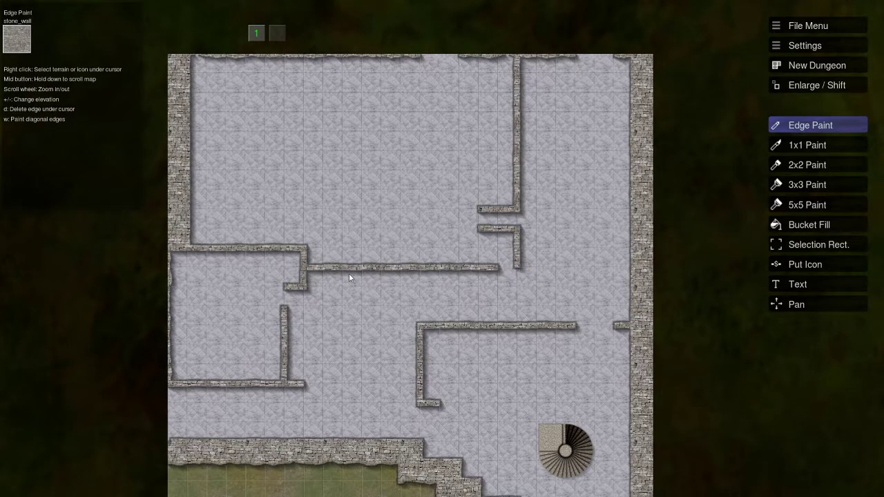
pyautogui.click(513, 267)
pyautogui.moveTo(405, 170); pyautogui.dragTo(414, 184)
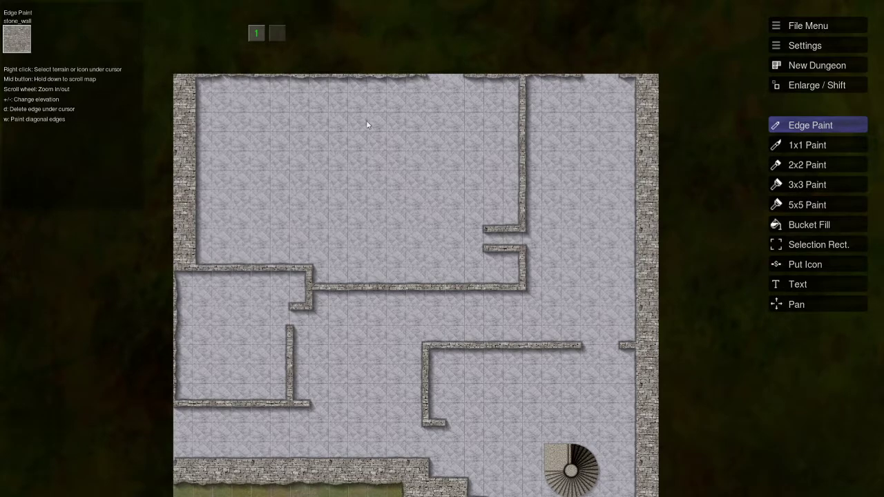
pyautogui.moveTo(426, 307); pyautogui.dragTo(441, 317)
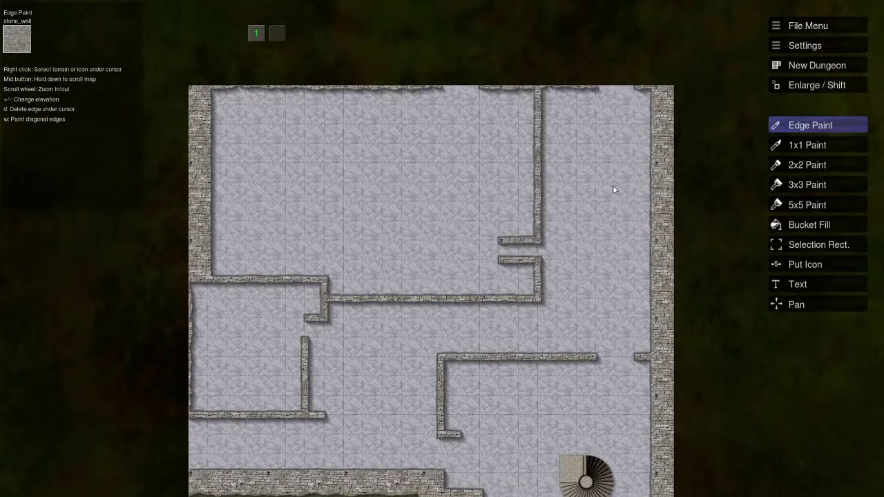
pyautogui.scroll(1, 521, 229)
pyautogui.scroll(1, 518, 232)
pyautogui.moveTo(465, 221); pyautogui.dragTo(467, 186)
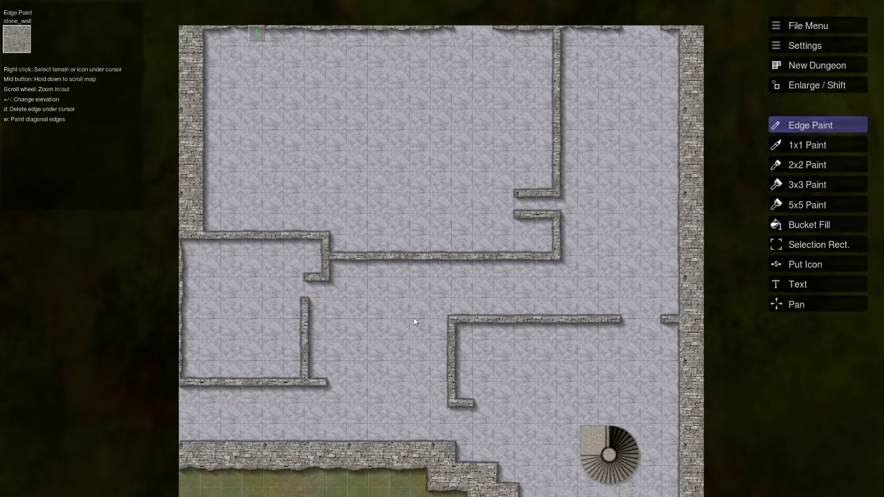
pyautogui.scroll(-2, 413, 318)
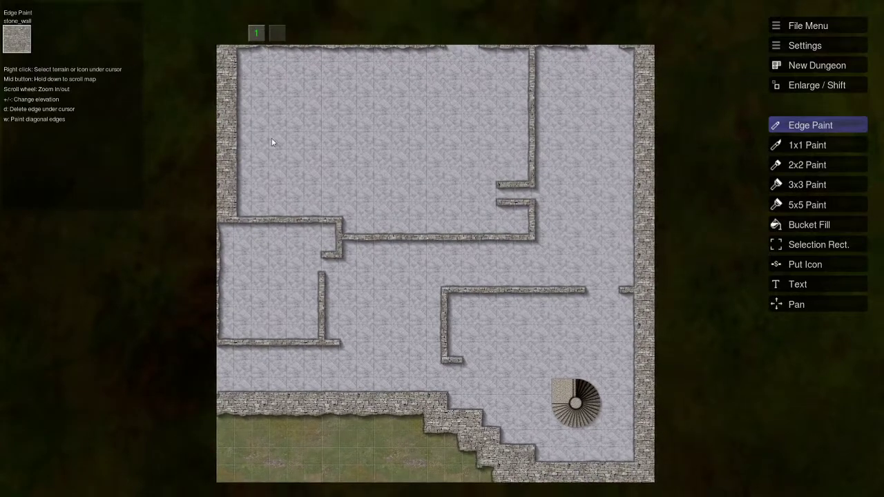
# Search the icons for "bed", choose UglyBed_bunk_SB_gt and scale it to 0.70 for the large northern room
pyautogui.moveTo(381, 166); pyautogui.dragTo(389, 200)
pyautogui.hotkey('ctrl', 'f')
pyautogui.write('bed')
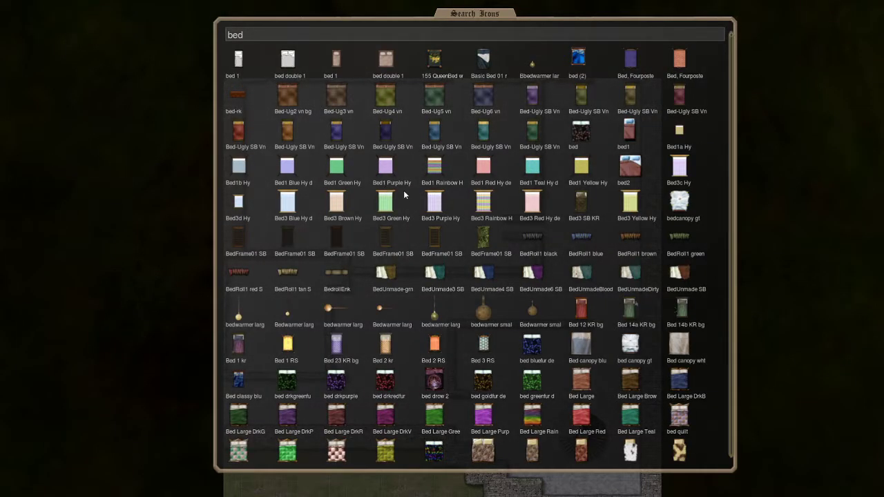
pyautogui.scroll(-2, 408, 190)
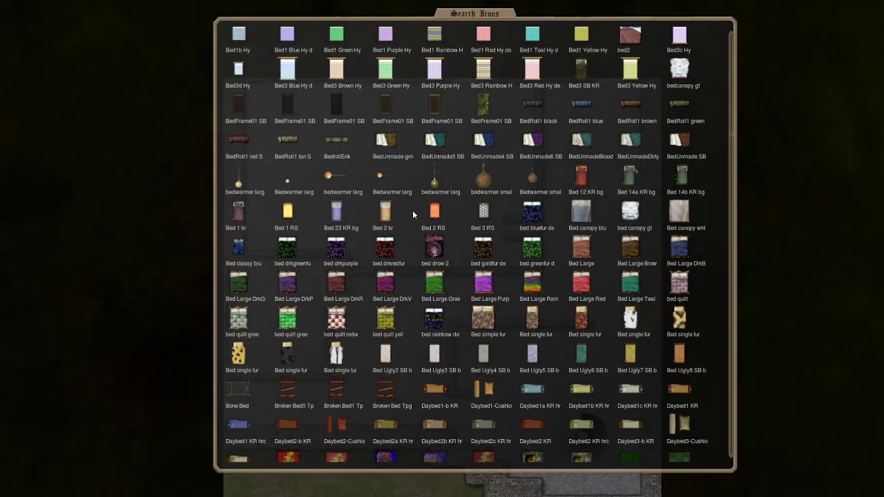
pyautogui.scroll(-2, 413, 214)
pyautogui.scroll(-2, 412, 214)
pyautogui.scroll(-2, 413, 215)
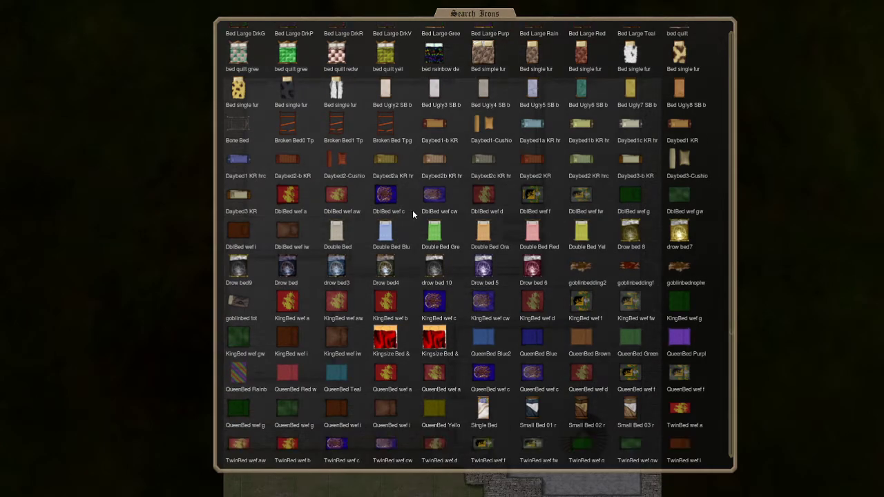
pyautogui.scroll(-1, 412, 214)
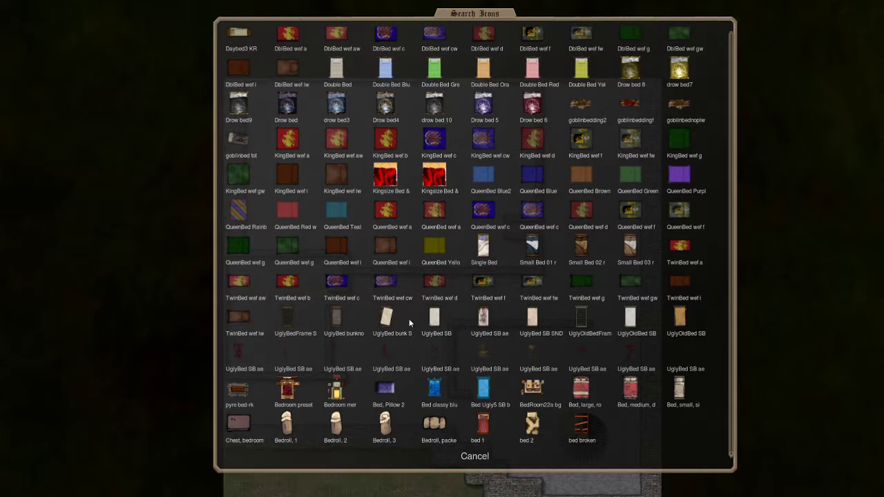
pyautogui.click(382, 322)
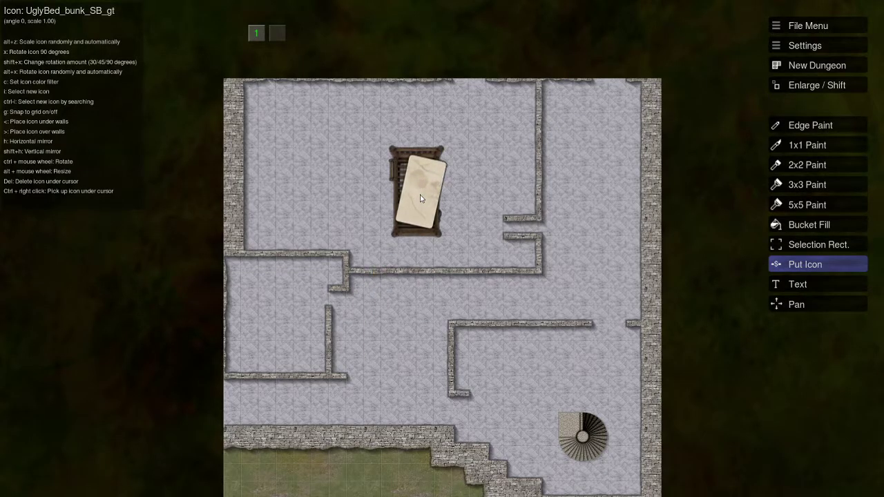
pyautogui.scroll(3, 420, 198)
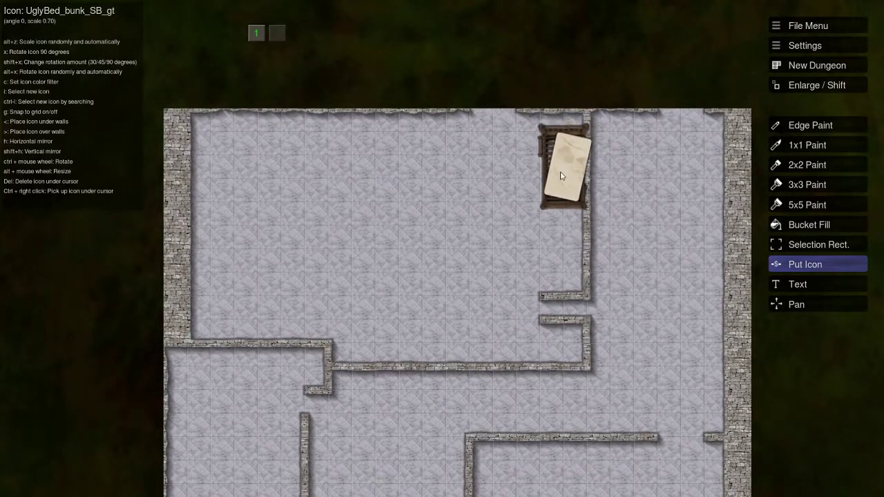
# Scale the UglyBed_bunk_SB_gt icon to 0.25 and place two bunks along the large northern room's east wall, leaving a gap between them
pyautogui.scroll(-3, 570, 152)
pyautogui.scroll(-1, 574, 141)
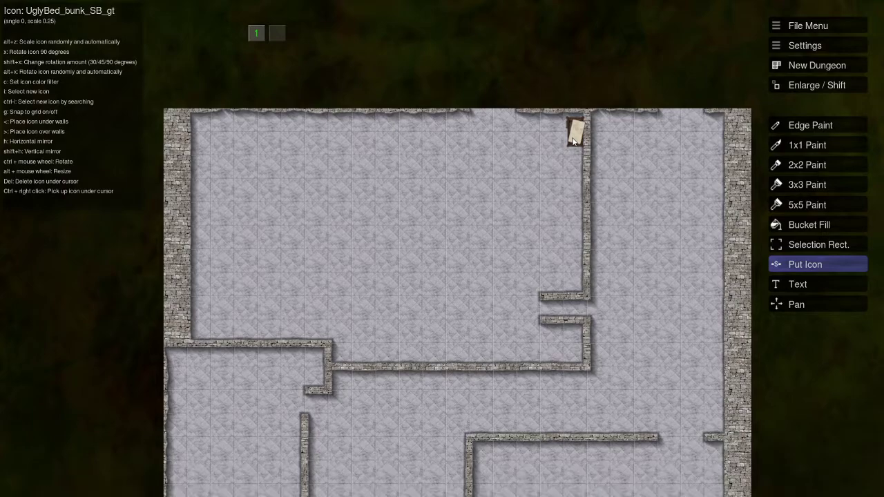
pyautogui.click(574, 141)
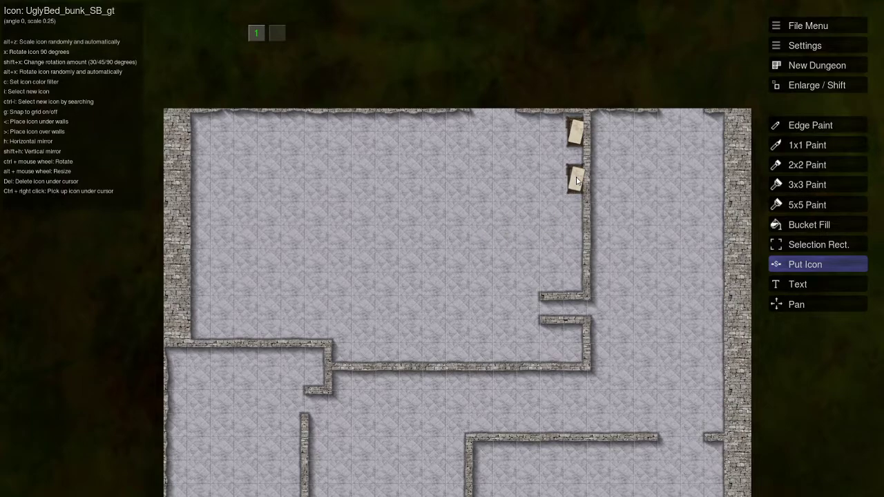
pyautogui.click(578, 224)
# Look through the MoreFurniture pages of the icon catalogue and collapse that group
pyautogui.press('i')
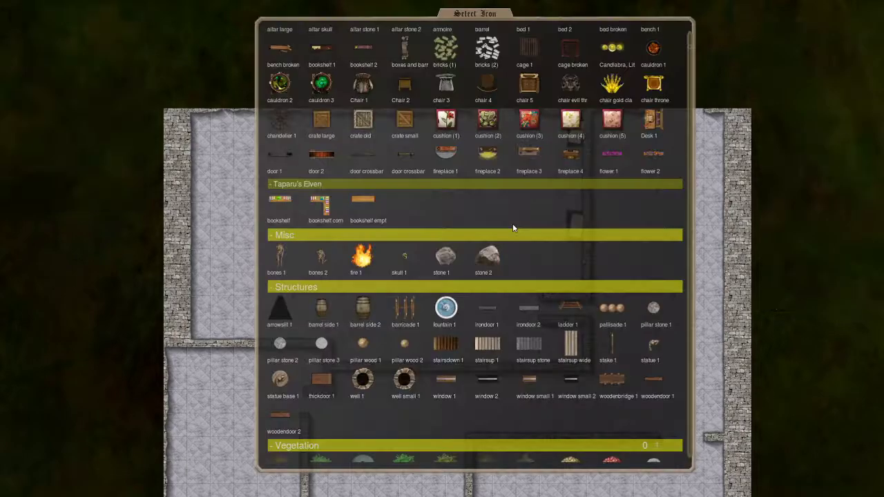
pyautogui.scroll(3, 430, 207)
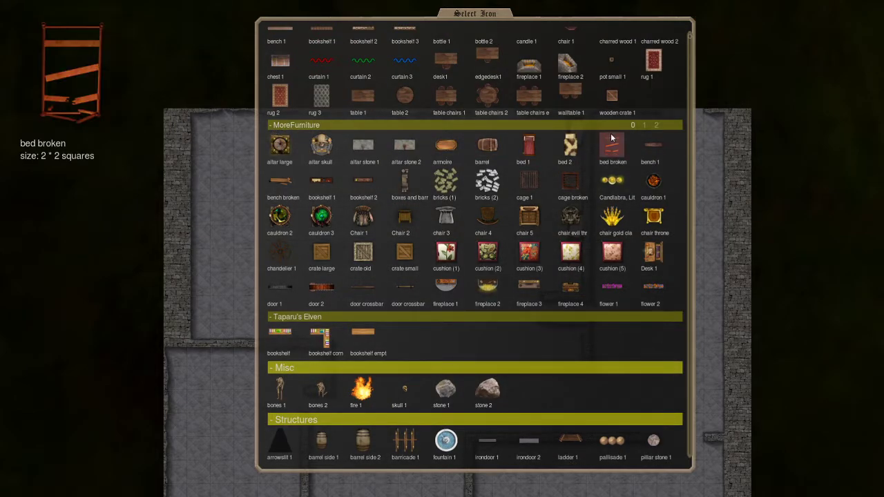
pyautogui.click(644, 125)
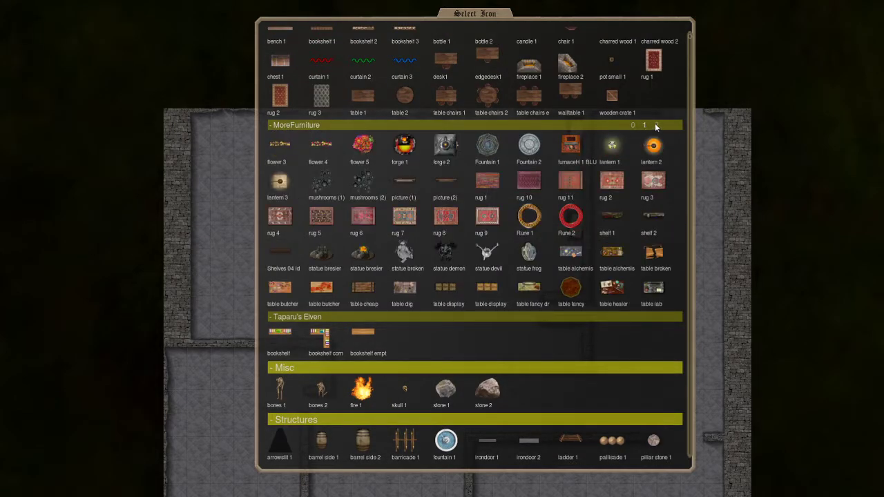
pyautogui.click(656, 125)
pyautogui.click(274, 126)
pyautogui.scroll(2, 277, 129)
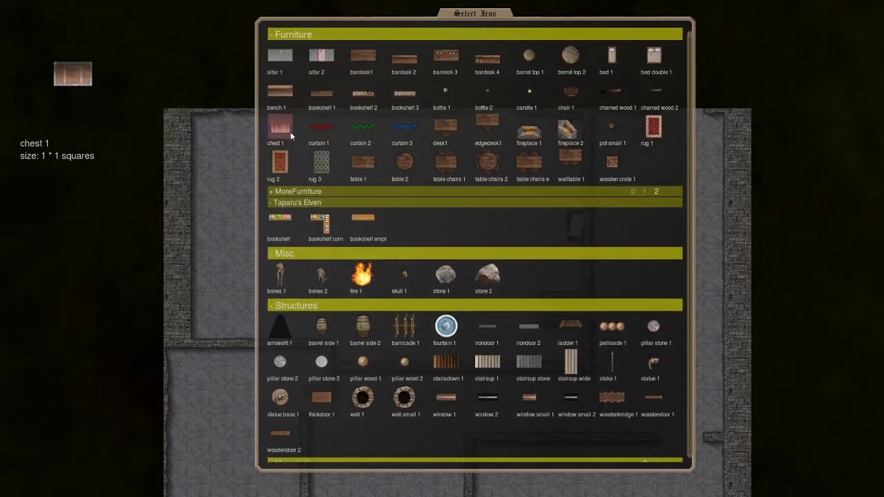
# Collapse the icon categories from Furniture through Awnings in the catalogue
pyautogui.click(272, 36)
pyautogui.click(274, 101)
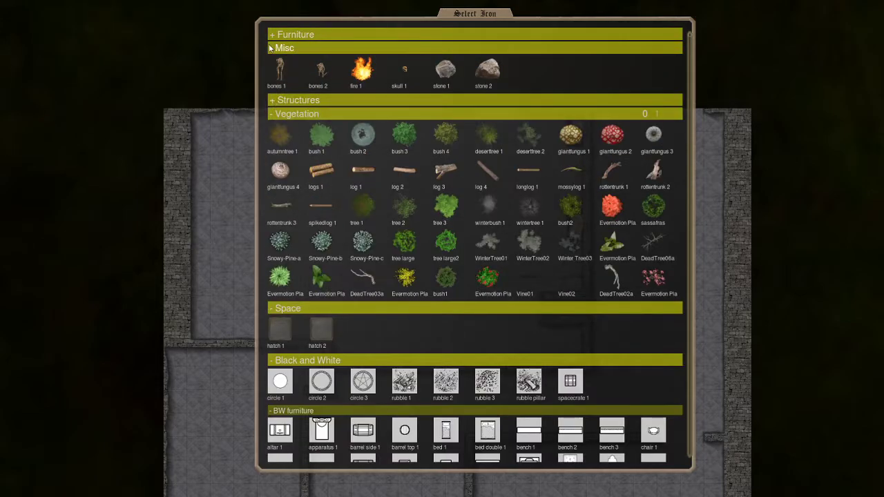
pyautogui.click(276, 48)
pyautogui.click(276, 78)
pyautogui.click(276, 90)
pyautogui.click(276, 103)
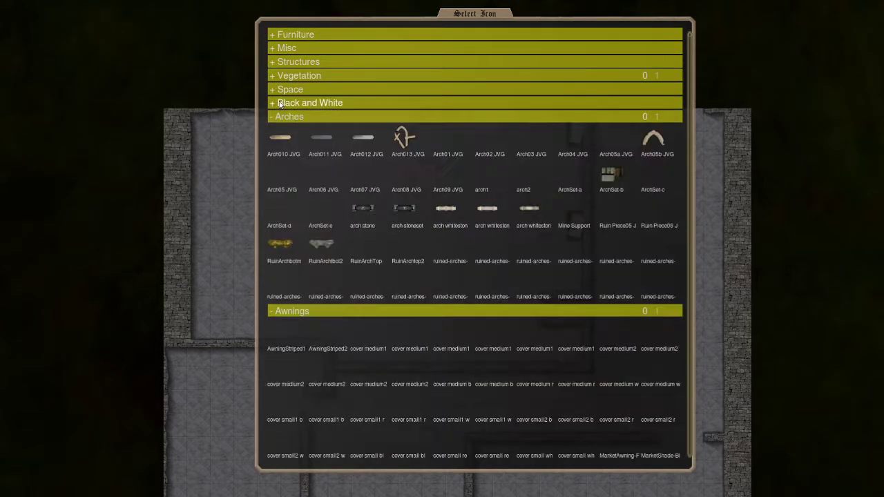
pyautogui.click(280, 117)
pyautogui.click(279, 131)
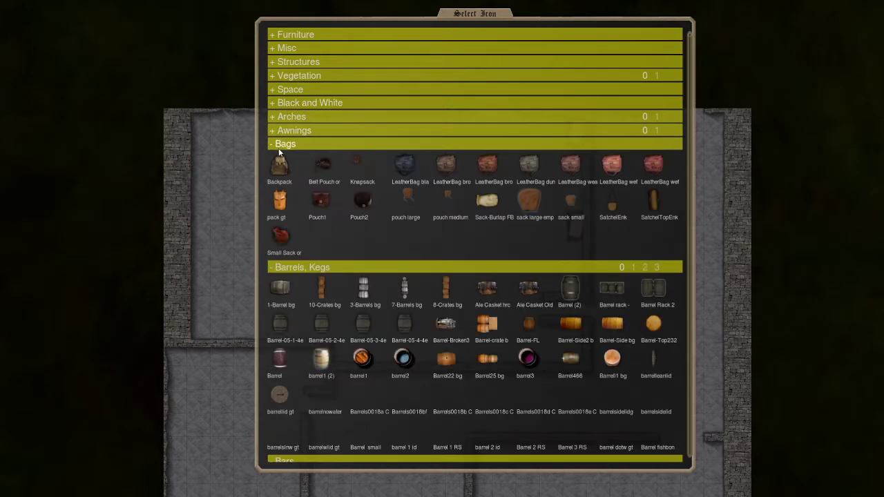
pyautogui.click(280, 145)
pyautogui.click(279, 145)
# Place the Aged-Wood-01-Pt1-rsr bar, scaled to 0.30 and rotated to 270 degrees, in the northern room's southwest corner
pyautogui.scroll(-5, 302, 255)
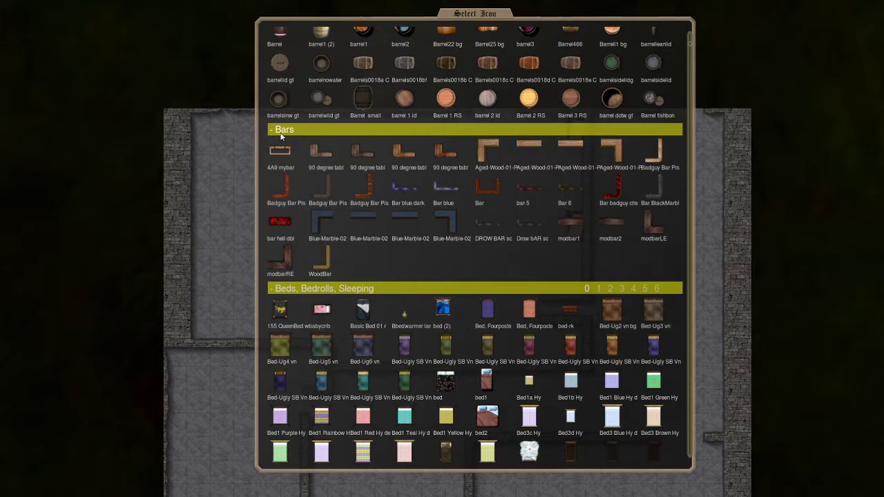
pyautogui.moveTo(327, 151)
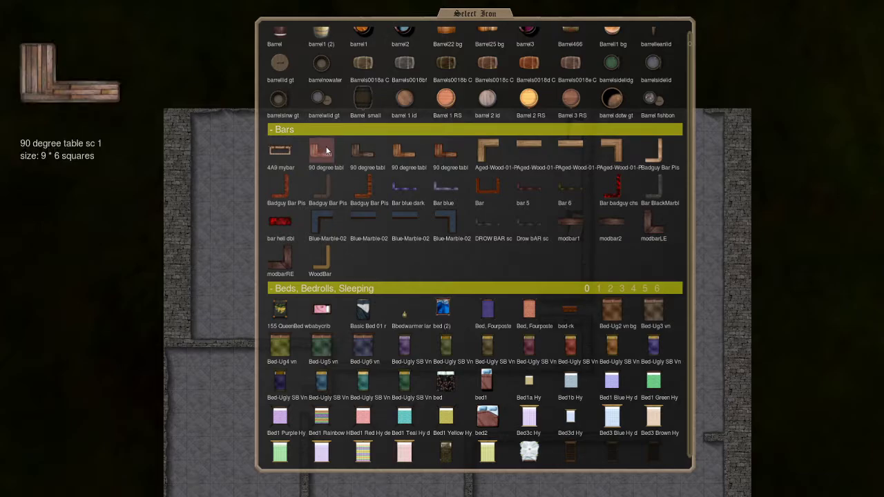
pyautogui.click(490, 153)
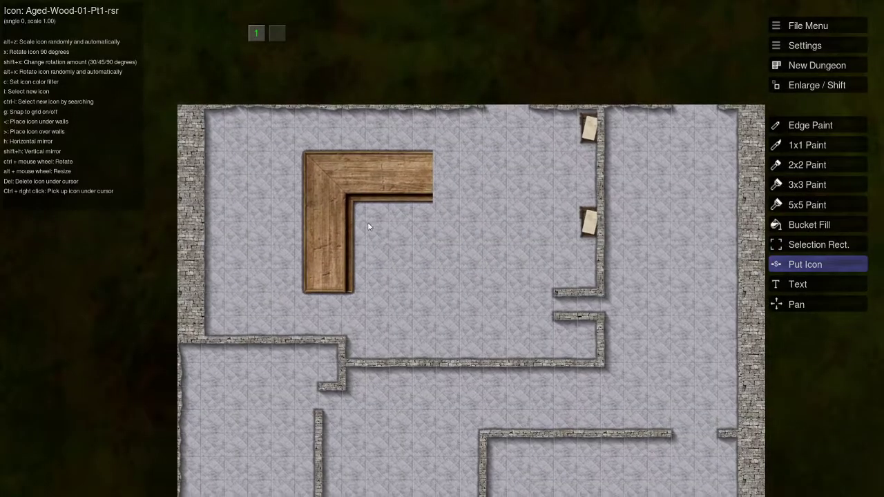
pyautogui.moveTo(370, 223); pyautogui.dragTo(529, 216)
pyautogui.scroll(-3, 424, 279)
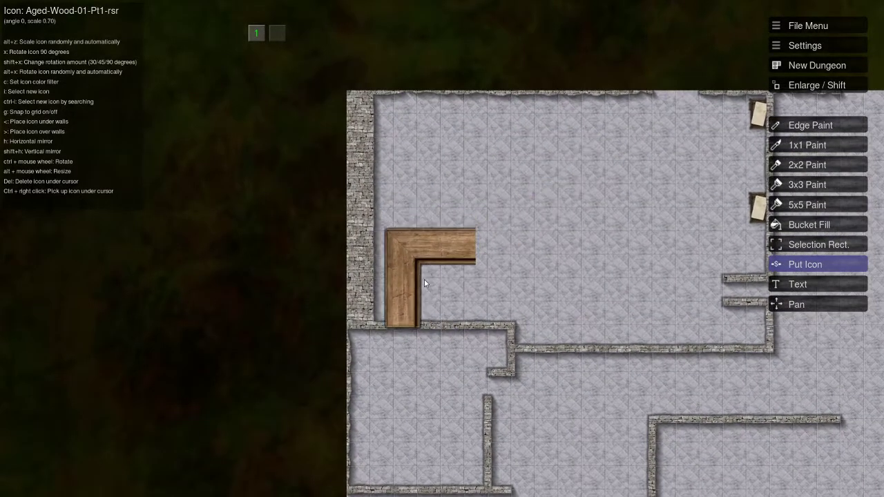
pyautogui.keyDown('alt'); pyautogui.scroll(-3, 424, 282); pyautogui.keyUp('alt')
pyautogui.press('x')
pyautogui.press('x')
pyautogui.press('x')
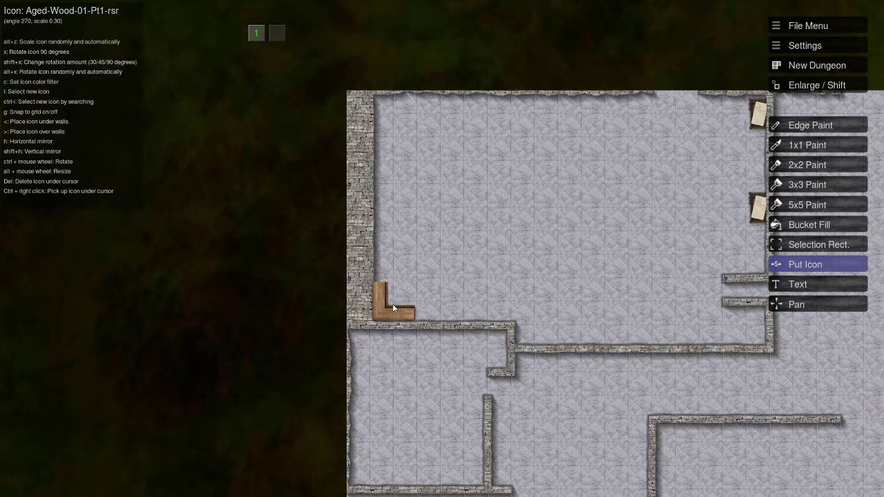
pyautogui.click(392, 308)
# Rotate the wooden bar to 90 degrees and place a second one in the northern room's southeast corner, below the east doorway
pyautogui.press('Right')
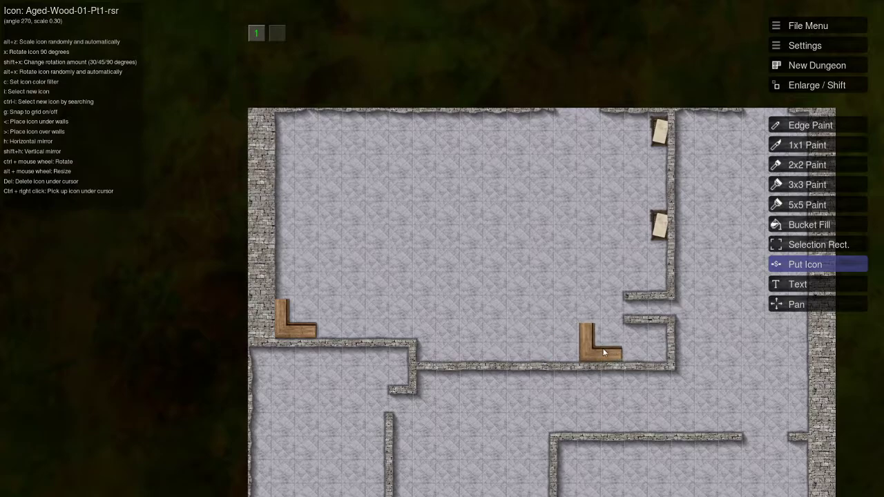
pyautogui.press('x')
pyautogui.press('x')
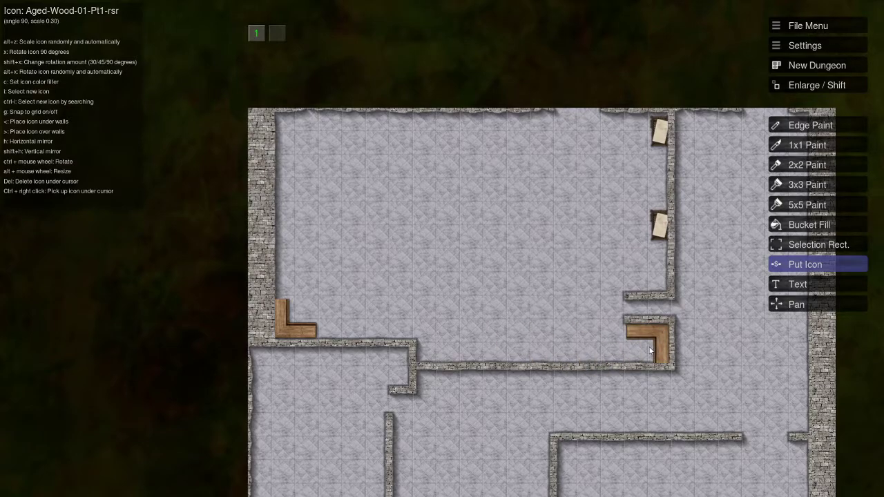
pyautogui.click(650, 351)
# Collapse the Bars category and look through all pages of the Beds, Bedrolls, Sleeping icons
pyautogui.press('l')
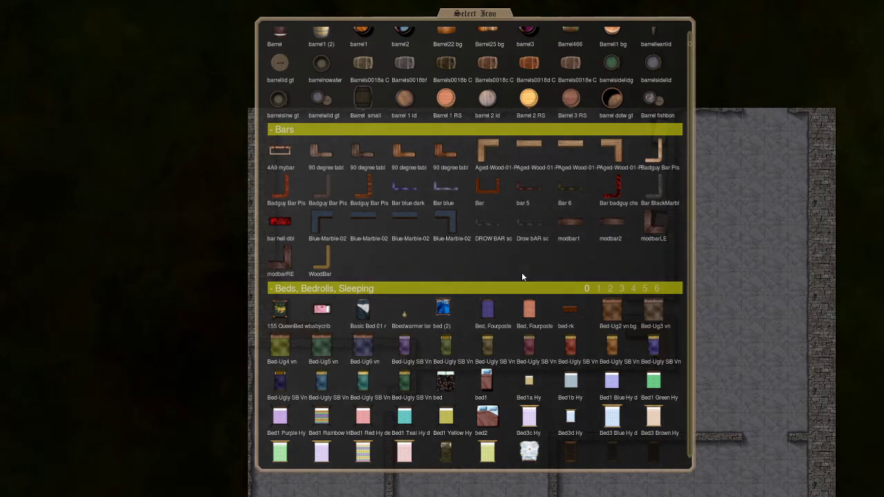
pyautogui.click(283, 130)
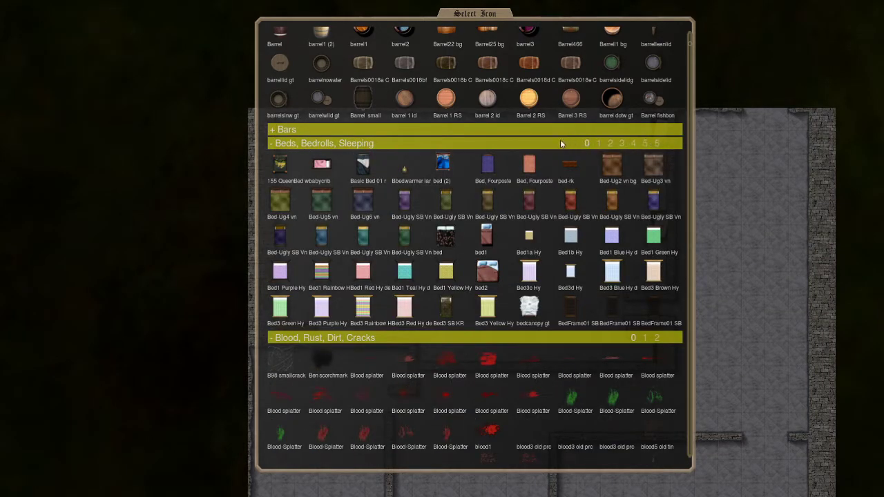
pyautogui.moveTo(364, 165)
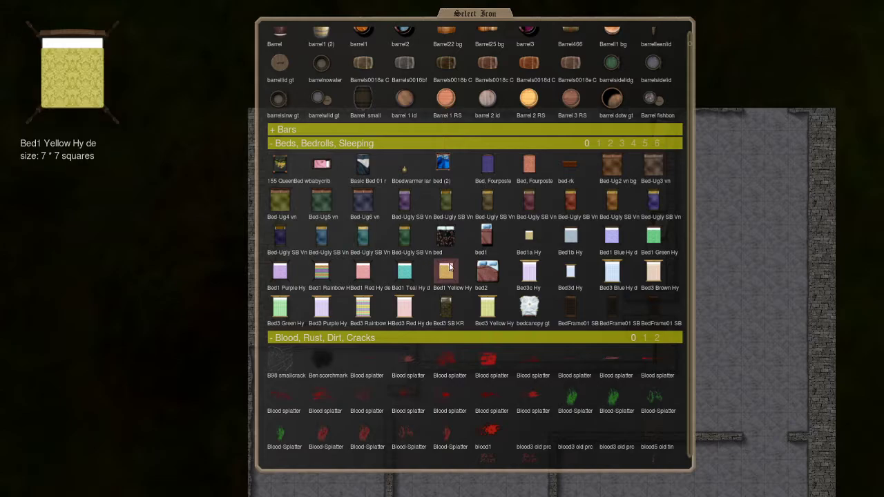
pyautogui.click(599, 143)
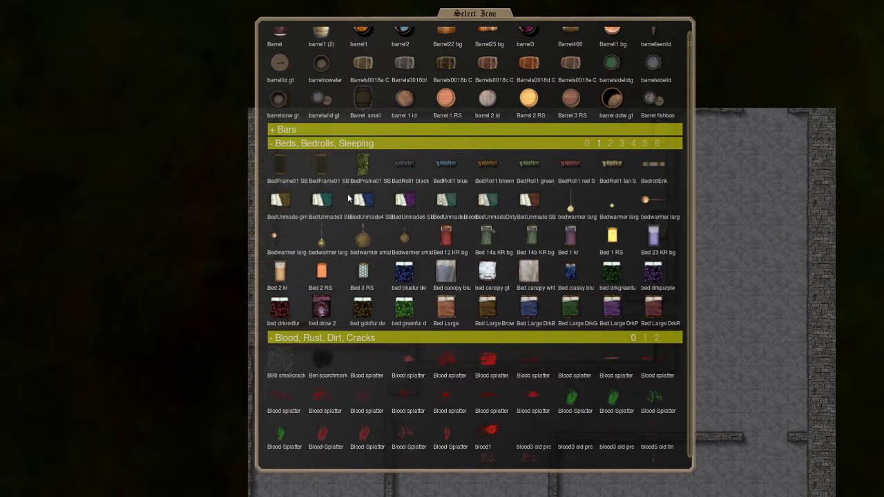
pyautogui.click(611, 143)
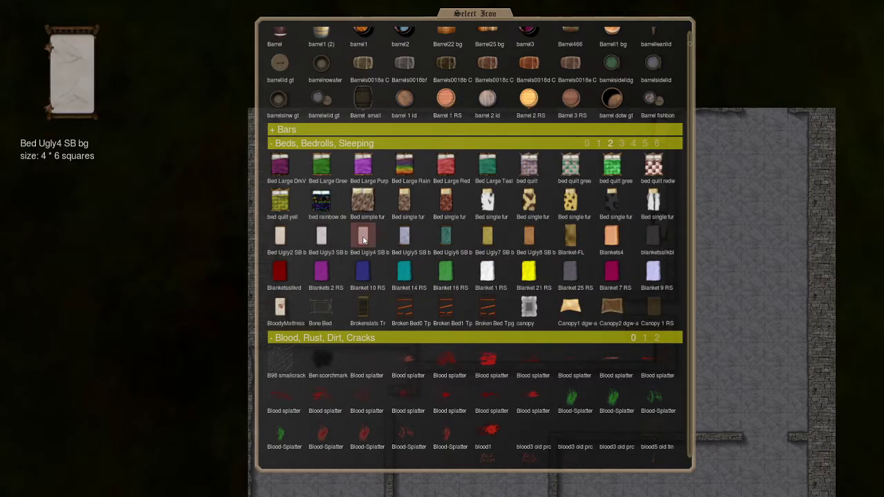
pyautogui.click(622, 143)
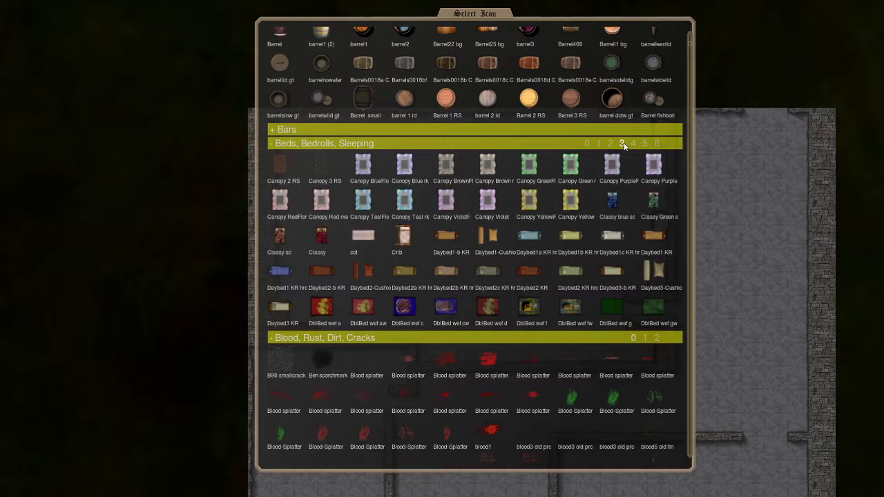
pyautogui.click(635, 143)
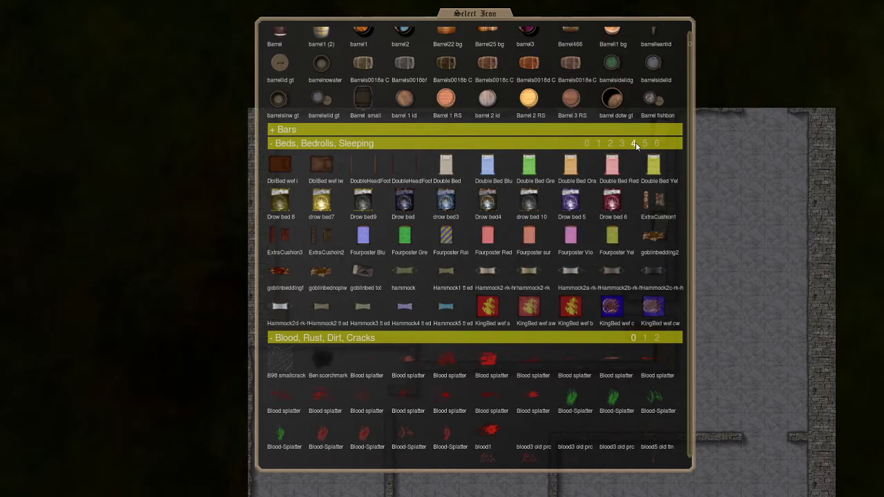
pyautogui.click(646, 144)
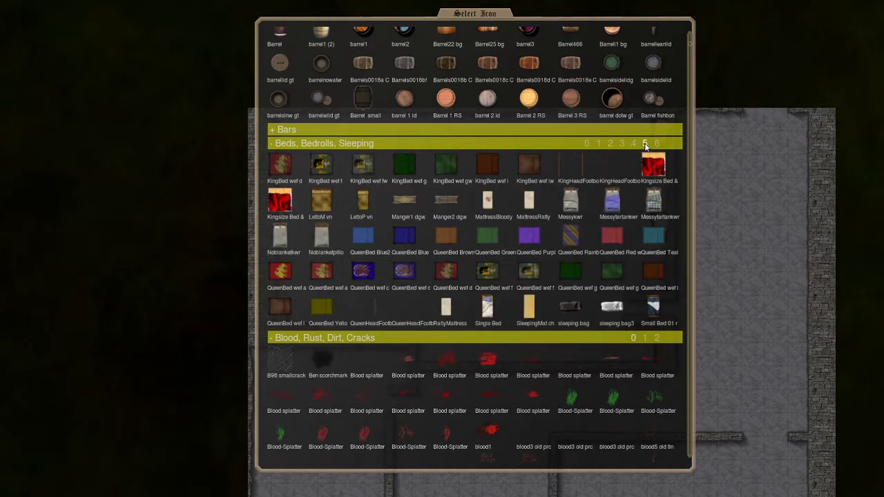
pyautogui.click(657, 144)
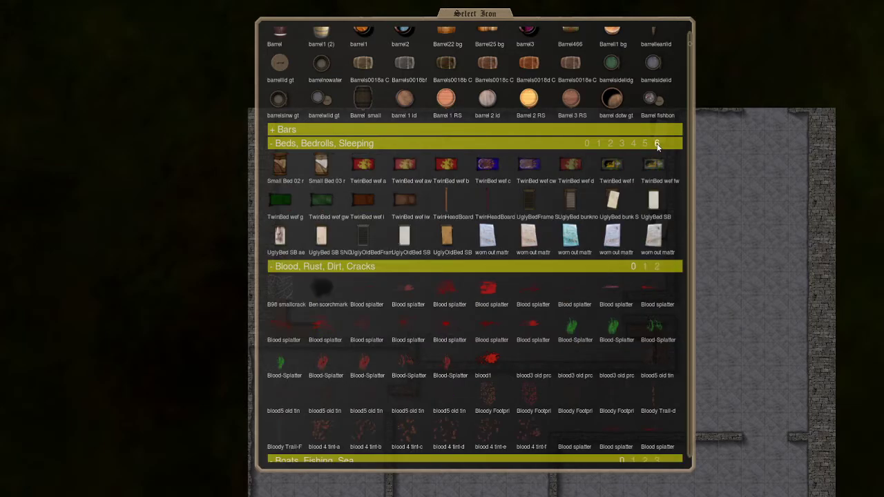
# Place two UglyBed_bunknomat_SB_gt icons at scale 0.25 along the east wall, one between the existing bunks and one south of them
pyautogui.moveTo(648, 206)
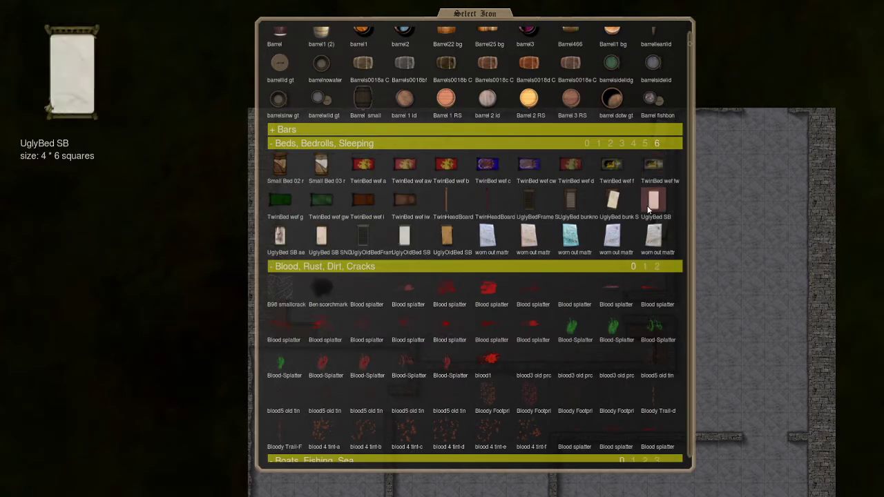
pyautogui.moveTo(571, 201)
pyautogui.moveTo(525, 202)
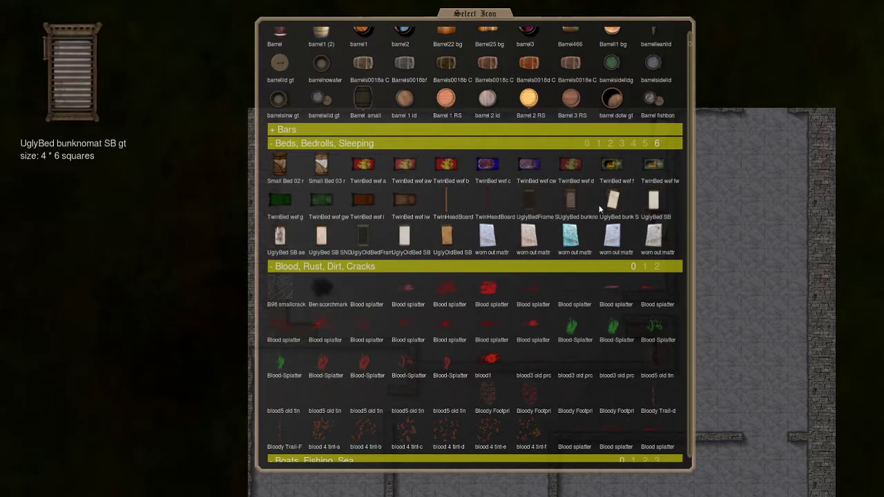
pyautogui.moveTo(620, 212)
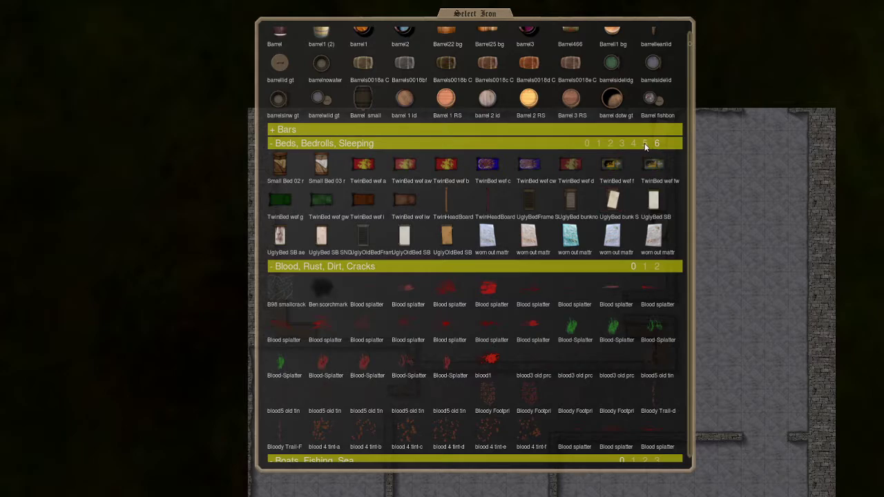
pyautogui.click(571, 202)
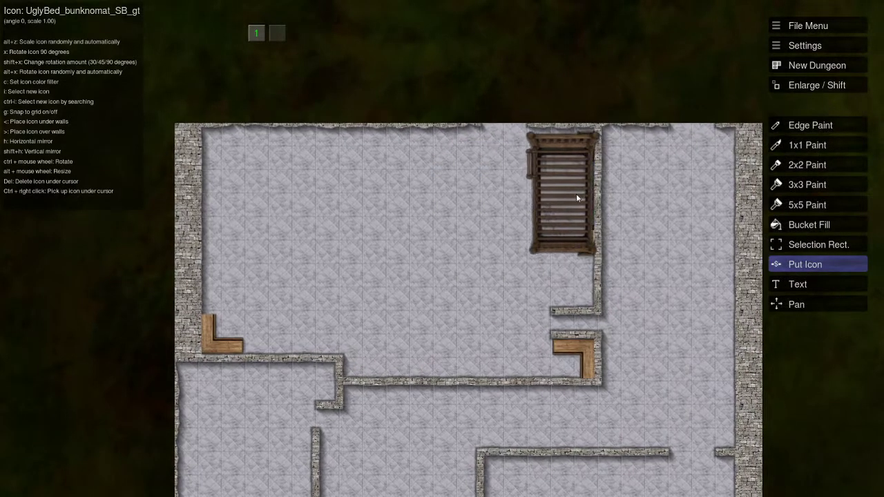
pyautogui.keyDown('alt'); pyautogui.scroll(-7, 579, 197); pyautogui.keyUp('alt')
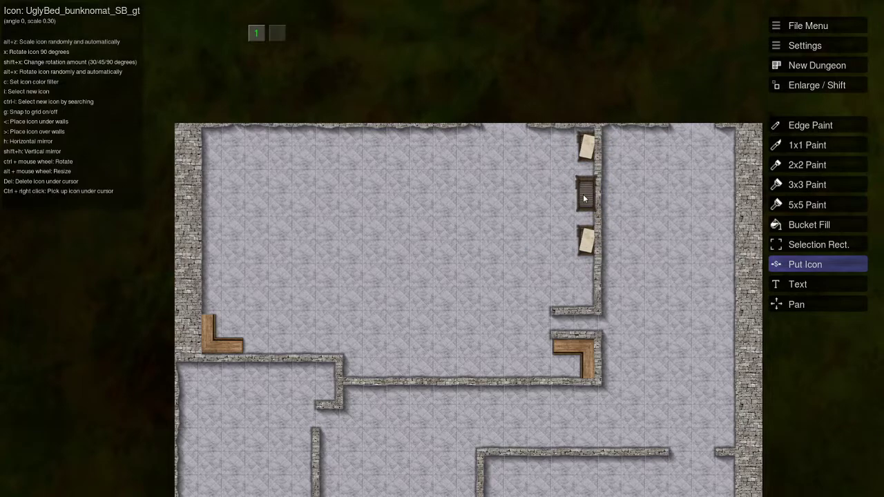
pyautogui.keyDown('alt'); pyautogui.scroll(-1, 589, 241); pyautogui.keyUp('alt')
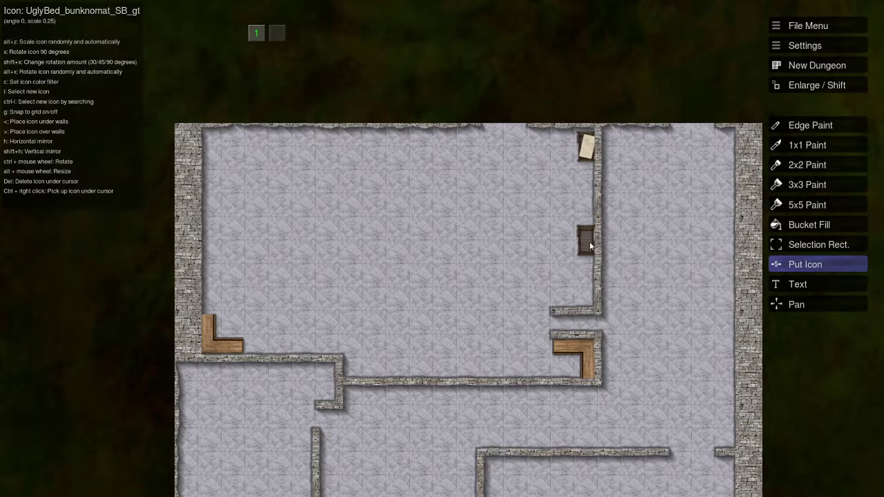
pyautogui.click(587, 192)
pyautogui.click(587, 282)
# Look through the last two pages of bed icons and search the icons for "bunk"
pyautogui.scroll(3, 515, 245)
pyautogui.press('i')
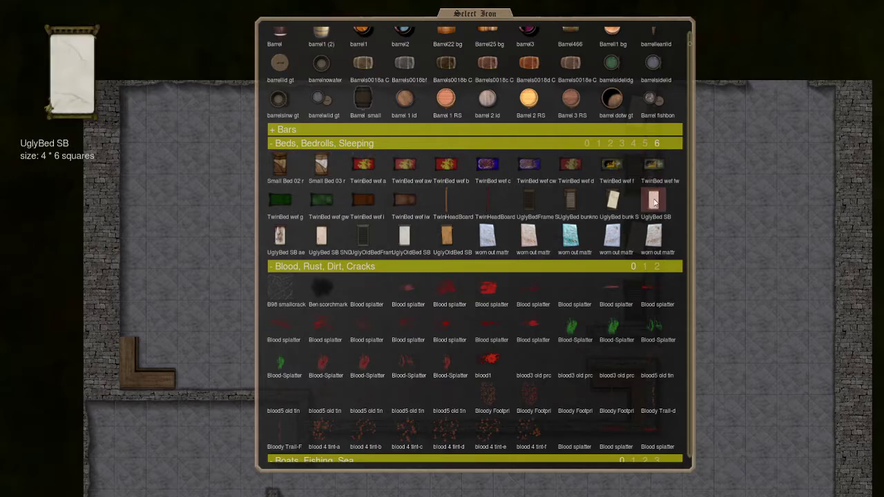
pyautogui.click(644, 143)
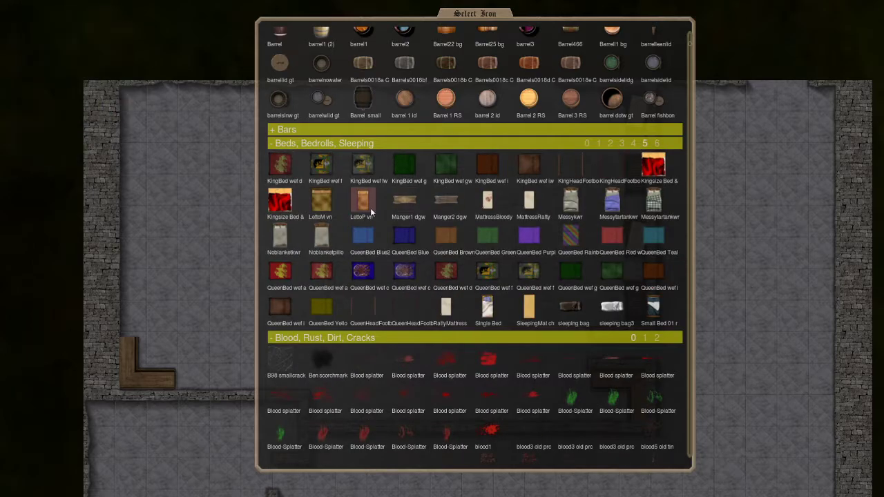
pyautogui.click(656, 143)
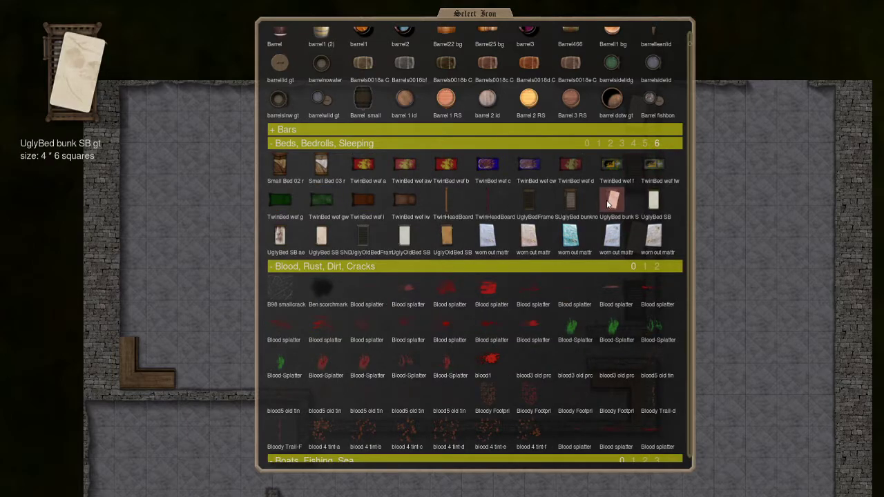
pyautogui.hotkey('ctrl', 'f')
pyautogui.write('bunk')
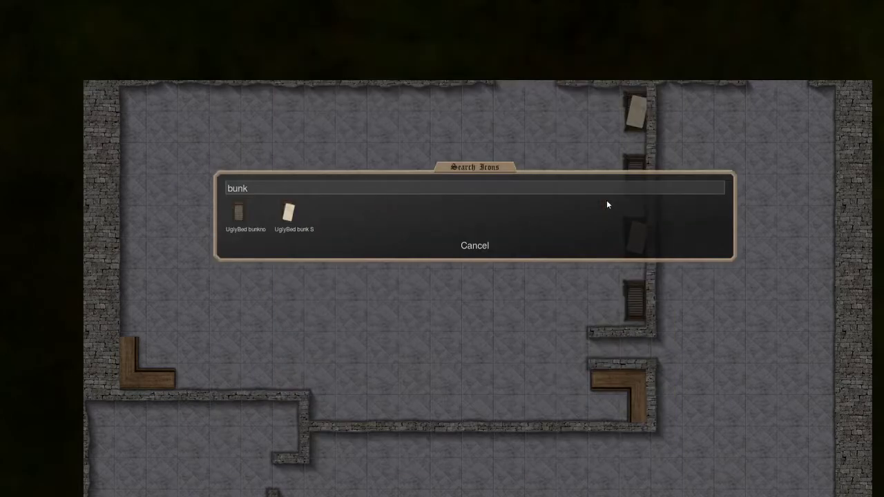
pyautogui.press('Escape')
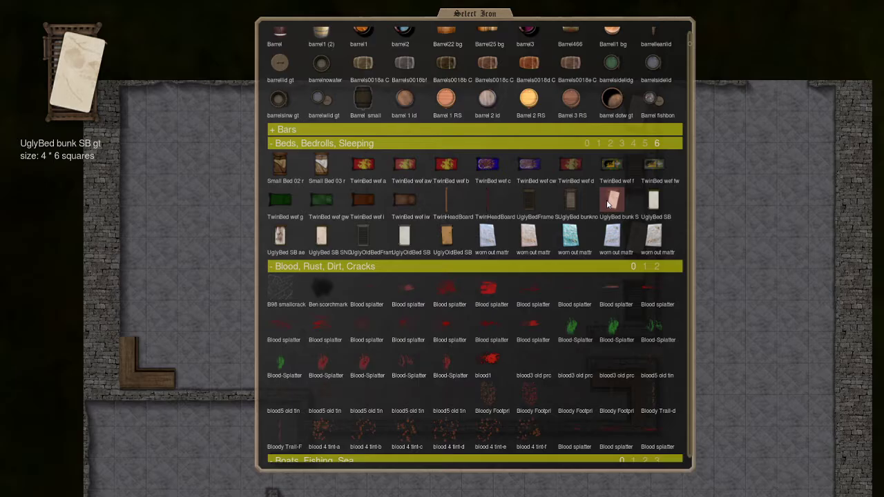
pyautogui.click(606, 199)
pyautogui.scroll(4, 556, 178)
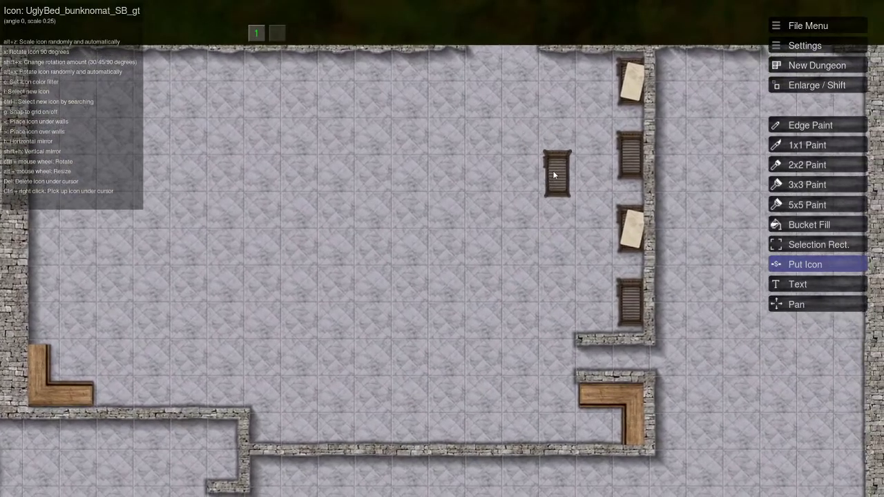
# Place four UglyBed_bunk_SB_gt icons at scale 0.25 in a second column, one beside each bunk along the east wall
pyautogui.keyDown('ctrl'); pyautogui.rightClick(628, 80); pyautogui.keyUp('ctrl')
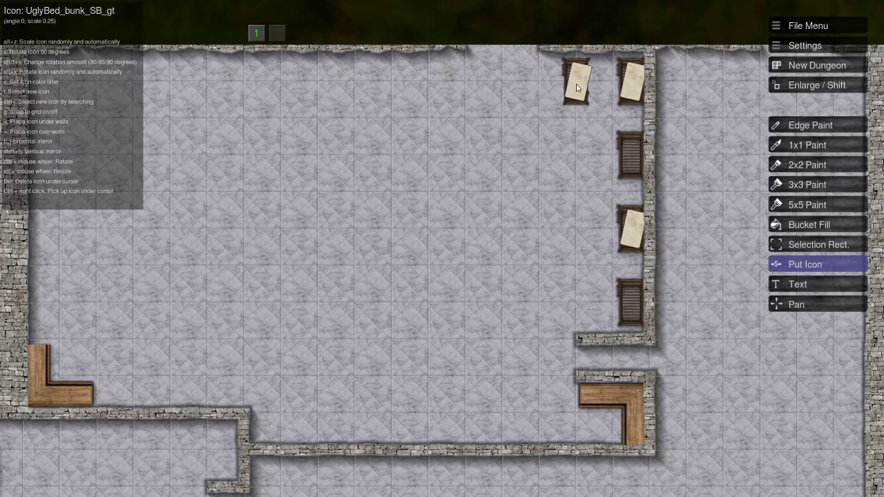
pyautogui.click(577, 87)
pyautogui.click(576, 164)
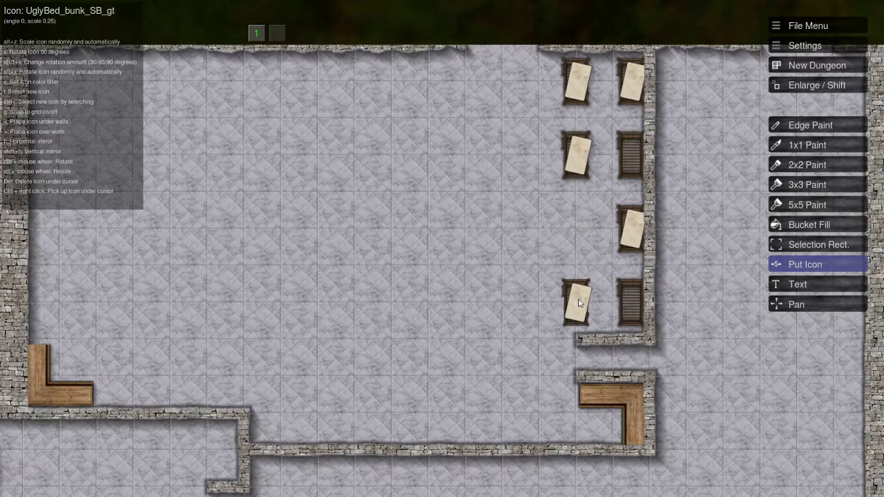
pyautogui.click(575, 310)
pyautogui.click(576, 237)
# Search the icons for "armo" and try out the Armoire5_sc icon
pyautogui.scroll(-2, 448, 238)
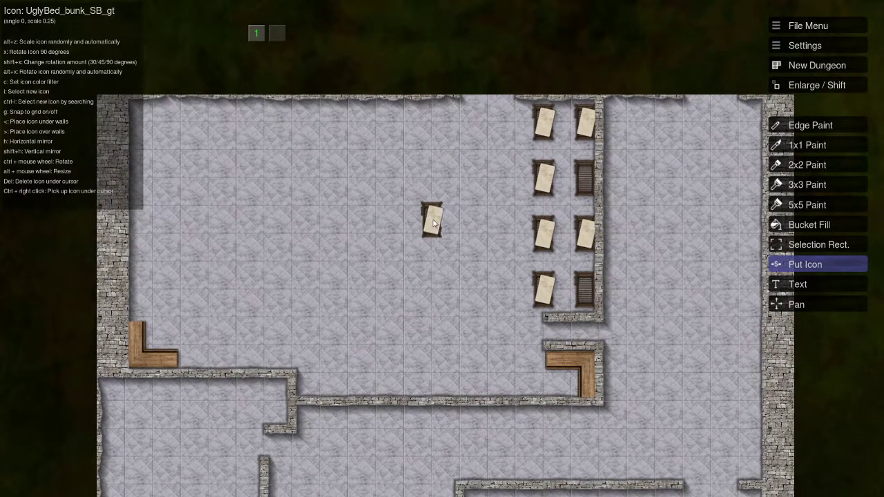
pyautogui.scroll(2, 433, 220)
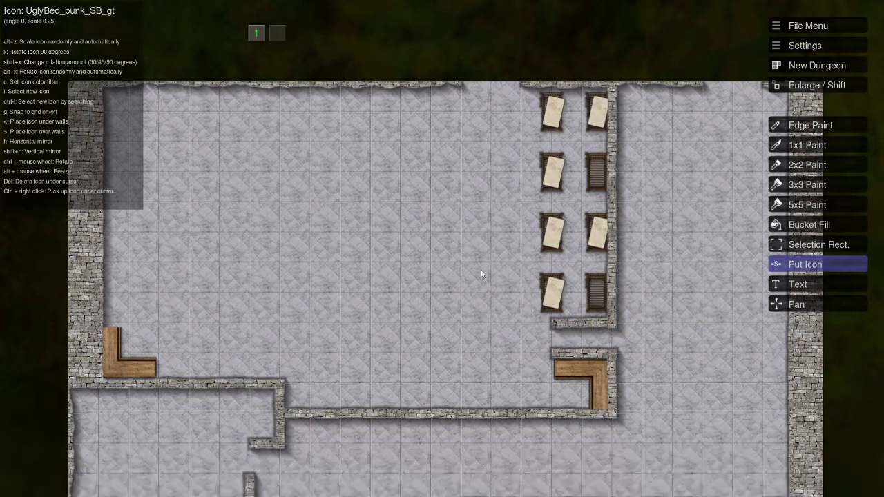
pyautogui.moveTo(387, 227); pyautogui.dragTo(483, 245)
pyautogui.scroll(-2, 531, 229)
pyautogui.press('i')
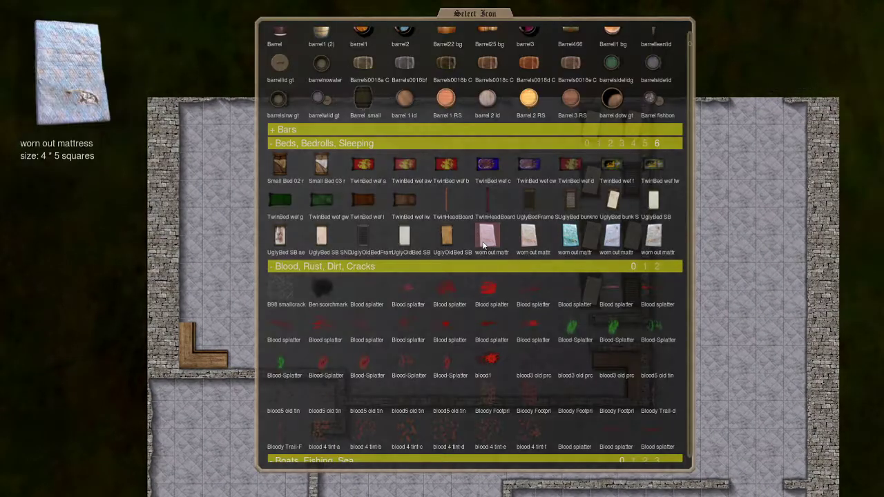
pyautogui.hotkey('ctrl', 'i')
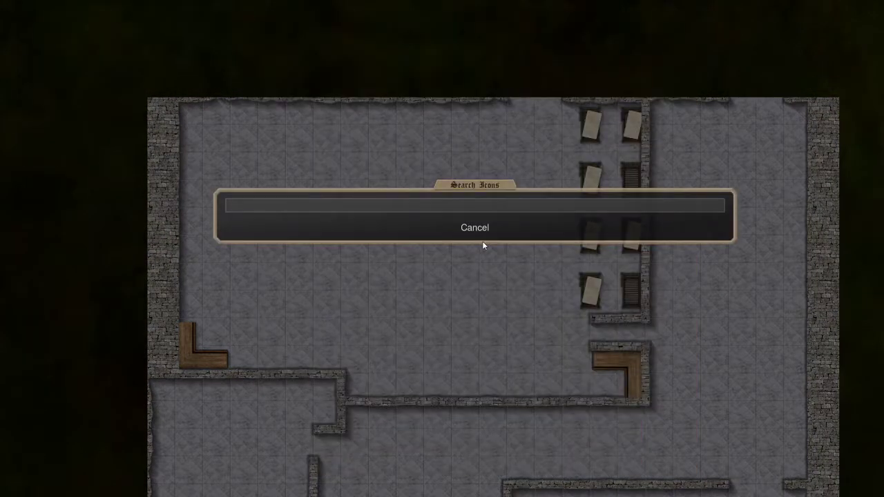
pyautogui.write('armo')
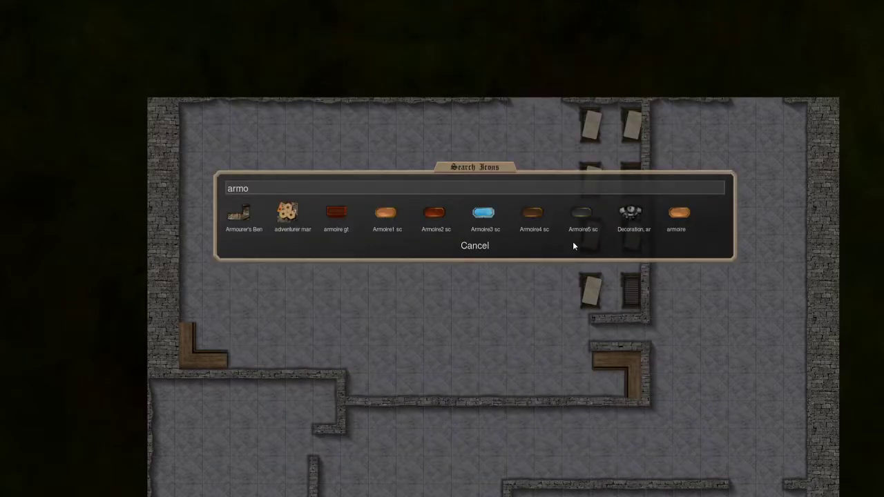
pyautogui.click(582, 212)
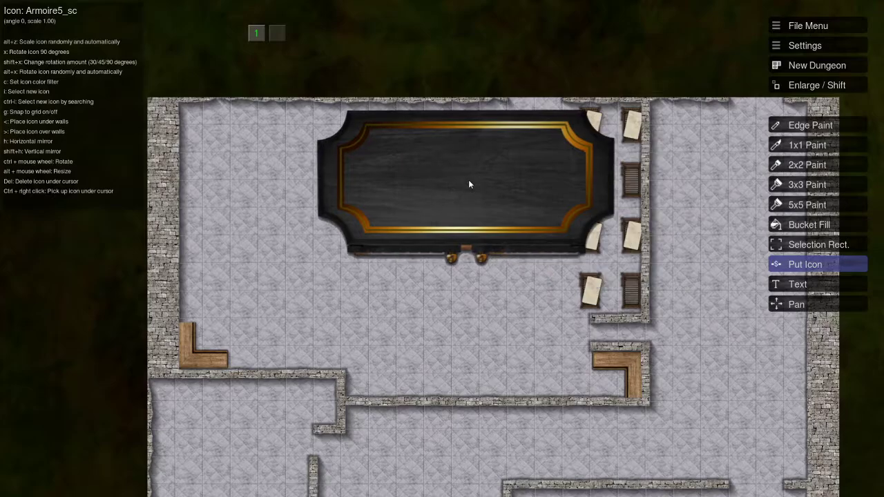
# Search the icons for "armo" again, choose armoire_gt and set its scale to 0.20
pyautogui.hotkey('ctrl', 'i')
pyautogui.write('armo')
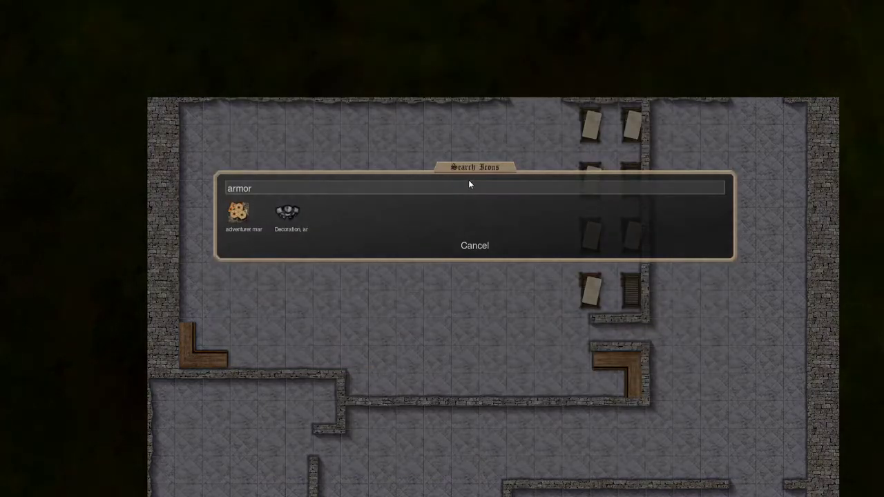
pyautogui.press('BackSpace')
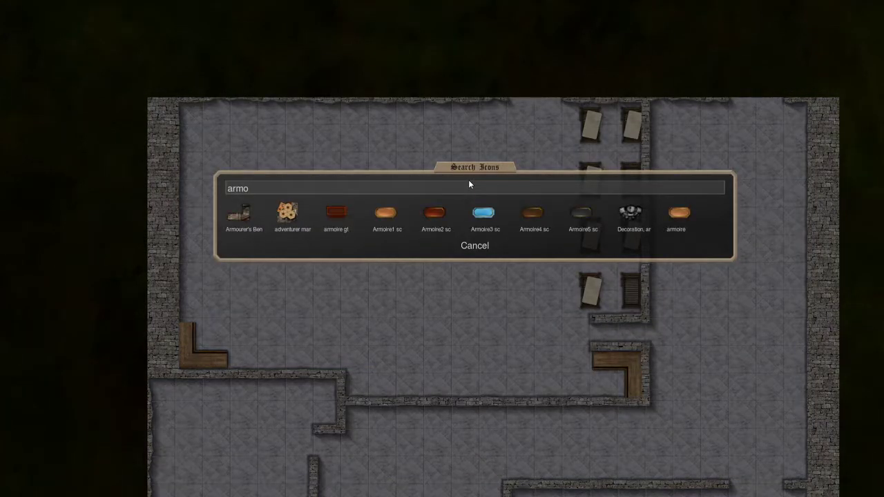
pyautogui.click(345, 219)
pyautogui.keyDown('alt'); pyautogui.scroll(-7, 474, 136); pyautogui.keyUp('alt')
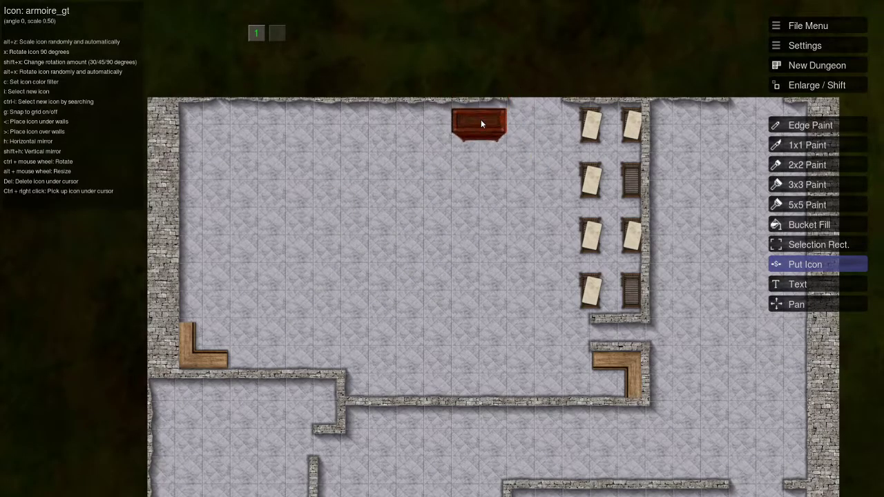
pyautogui.keyDown('alt'); pyautogui.scroll(-1, 486, 118); pyautogui.keyUp('alt')
# Place eight armoire_gt icons in an evenly spaced row along the northern room's north wall, west of the doorway
pyautogui.click(492, 115)
pyautogui.click(441, 113)
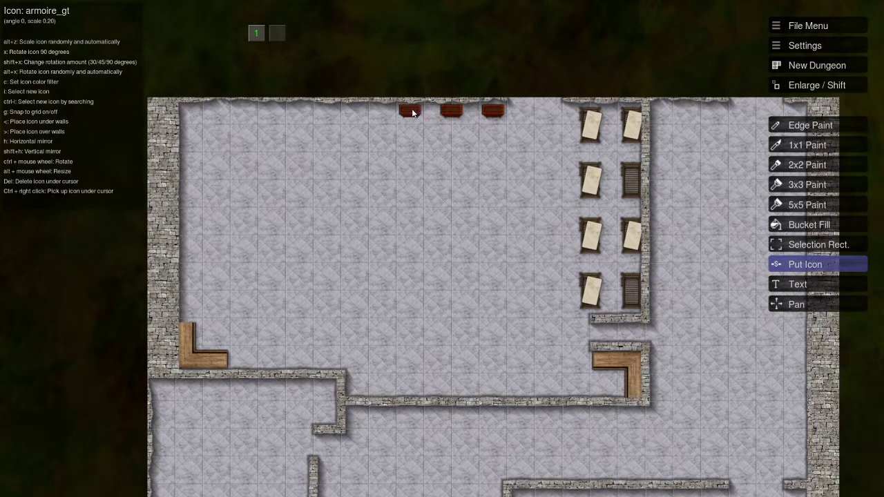
pyautogui.click(406, 111)
pyautogui.click(368, 111)
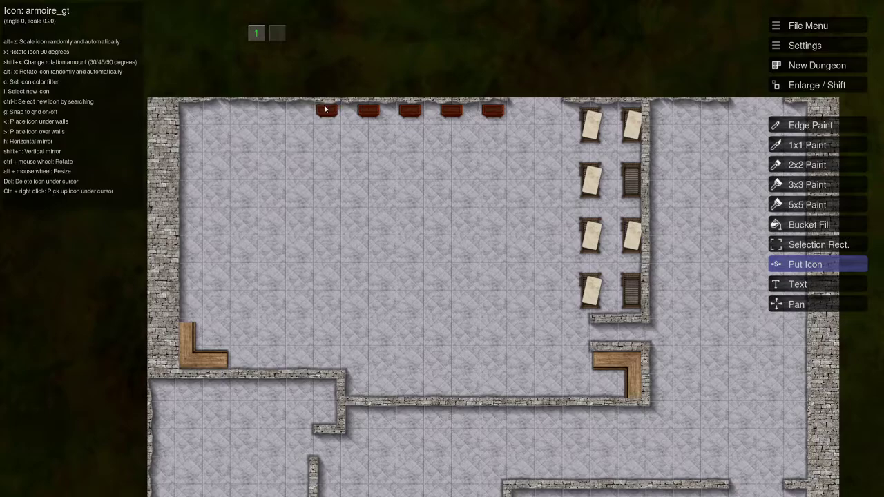
pyautogui.click(327, 110)
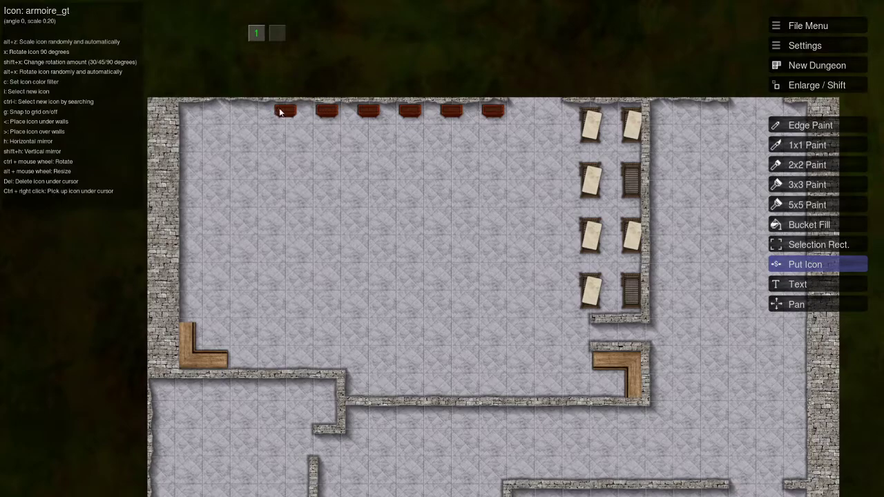
pyautogui.click(284, 111)
pyautogui.click(250, 114)
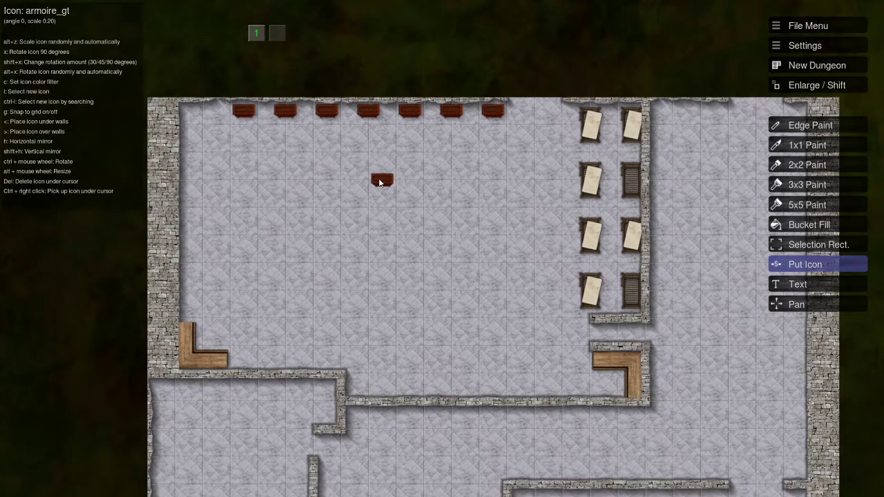
pyautogui.click(203, 112)
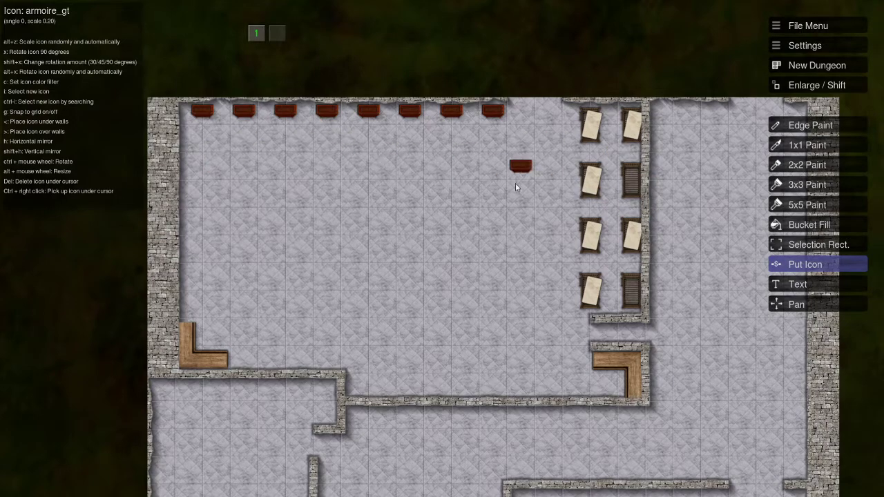
# Collapse the Blood, Boats, Books and Bottles categories and look through the first two pages of Boxes, Crates, Containers icons
pyautogui.moveTo(479, 239)
pyautogui.mouseDown()
pyautogui.moveTo(426, 221)
pyautogui.moveTo(479, 233)
pyautogui.mouseUp()
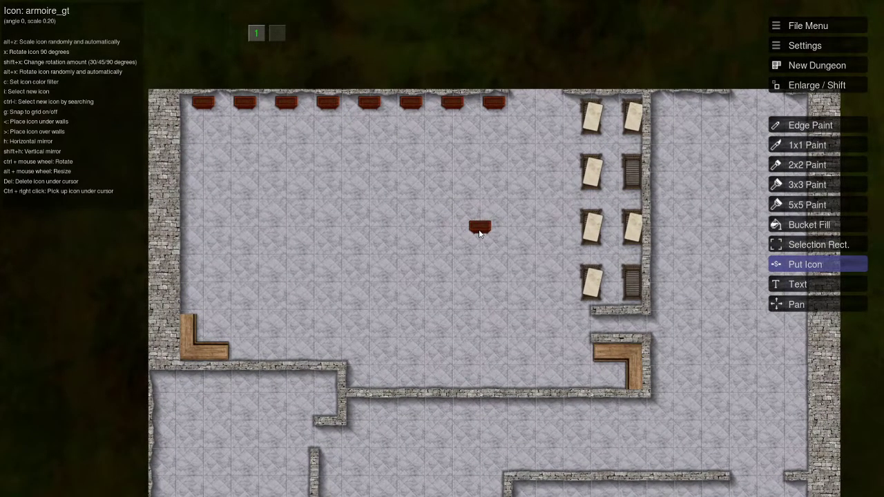
pyautogui.press('l')
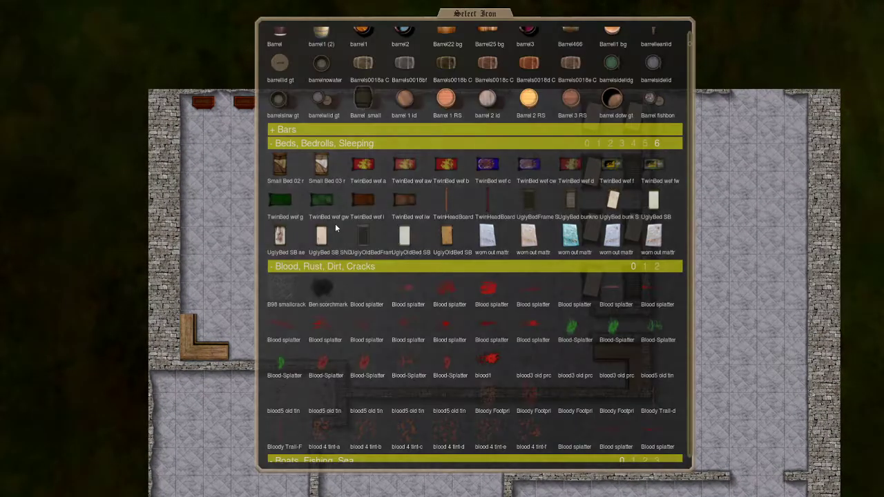
pyautogui.scroll(-5, 350, 252)
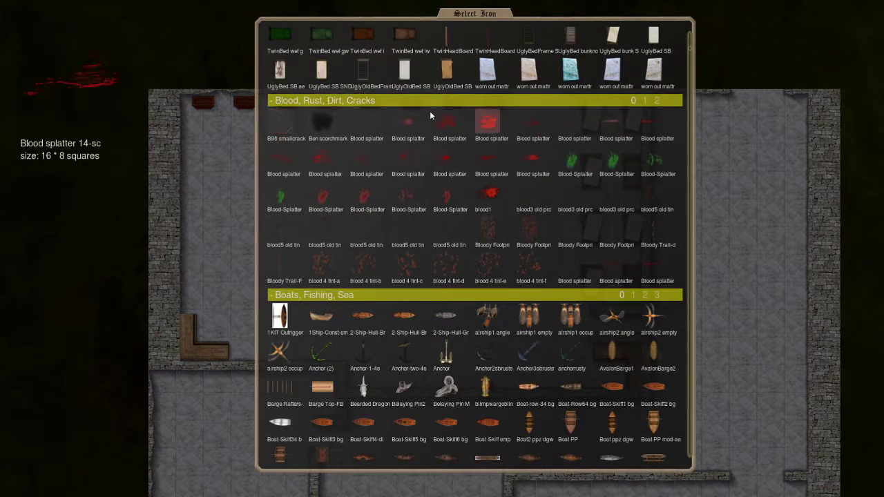
pyautogui.click(318, 102)
pyautogui.click(311, 116)
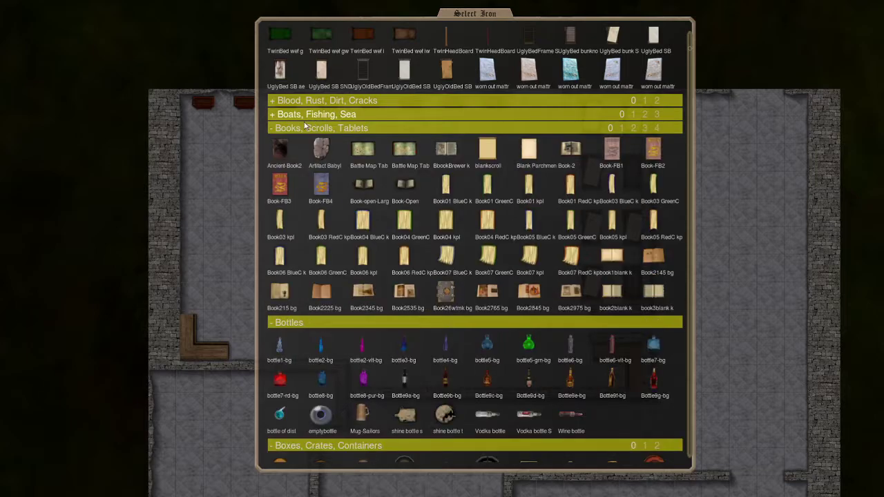
pyautogui.click(300, 129)
pyautogui.click(294, 141)
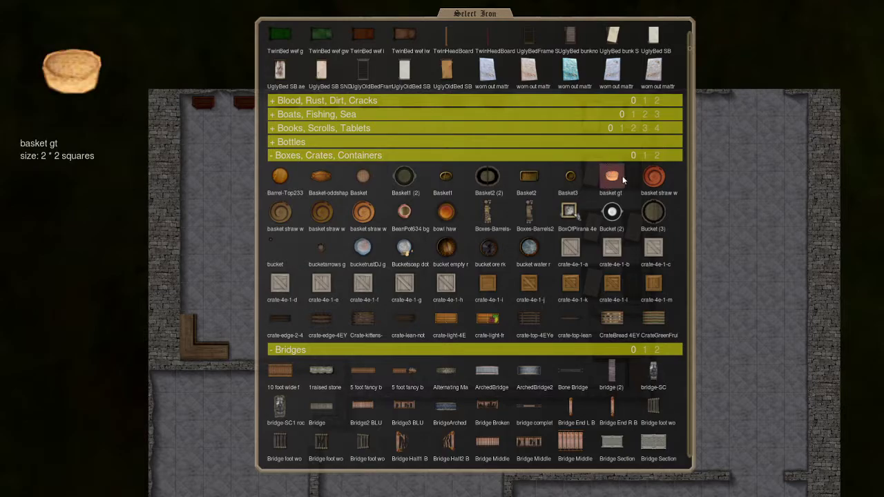
pyautogui.click(646, 155)
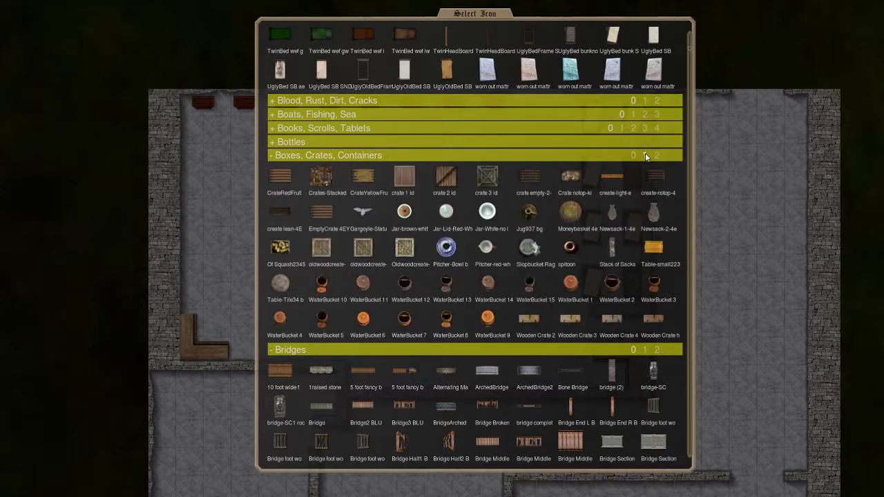
pyautogui.click(633, 156)
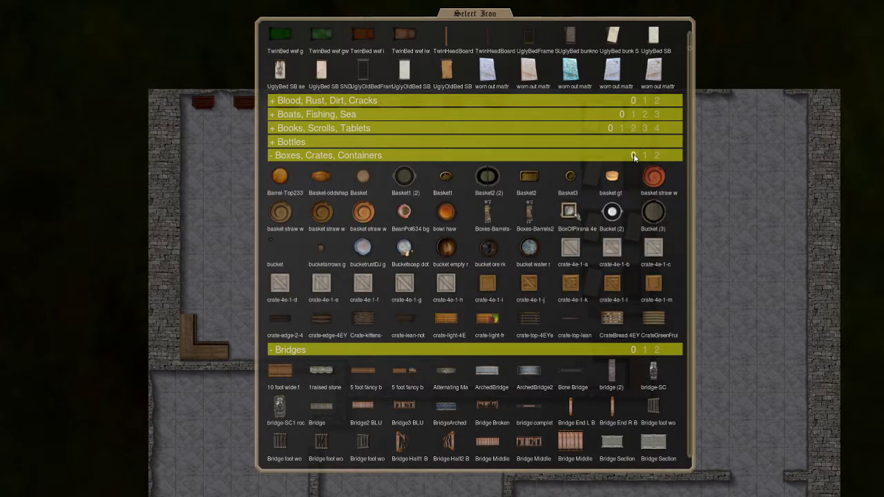
pyautogui.click(645, 155)
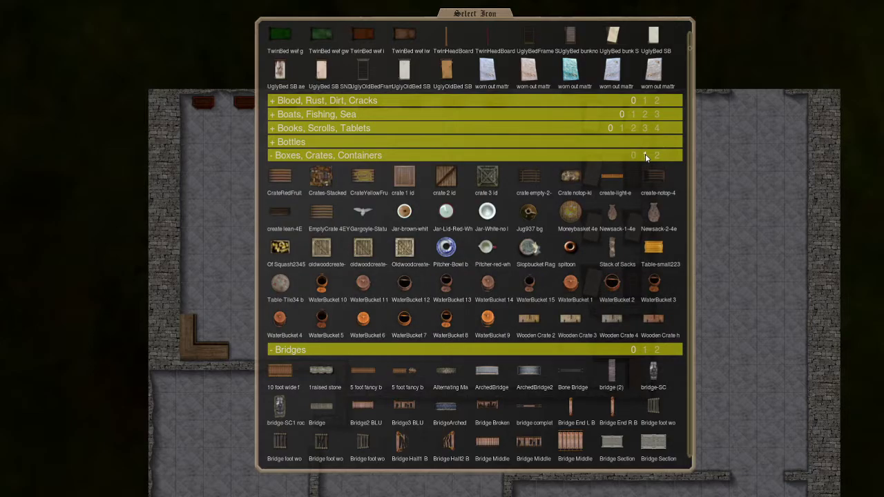
# Choose the barrelwlid_gt icon from Barrels, Kegs and try it at scale 0.12 over the northern room
pyautogui.scroll(10, 421, 249)
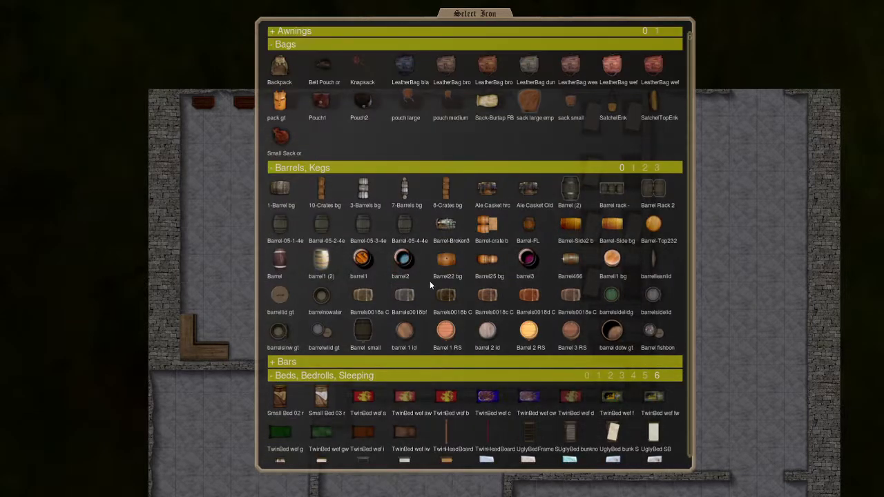
pyautogui.scroll(-1, 430, 280)
pyautogui.click(322, 297)
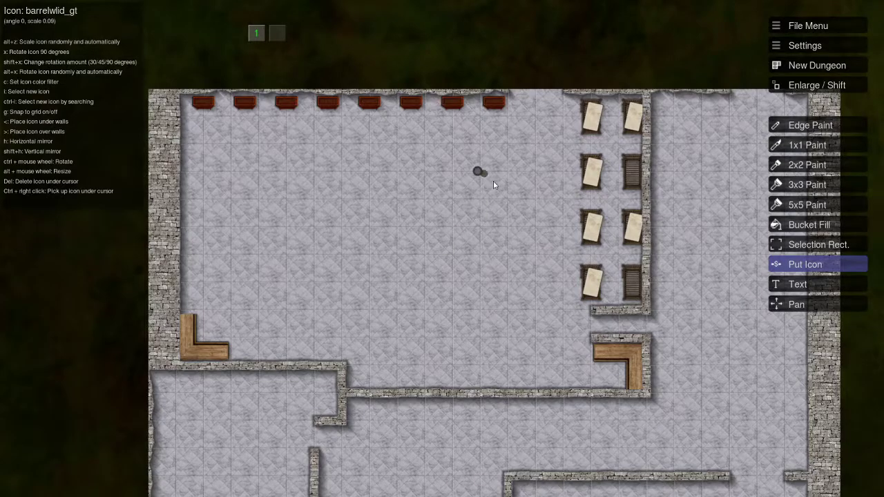
pyautogui.scroll(3, 522, 200)
pyautogui.moveTo(536, 226); pyautogui.dragTo(403, 155)
pyautogui.scroll(1, 414, 186)
pyautogui.scroll(-1, 420, 282)
pyautogui.scroll(1, 390, 267)
pyautogui.moveTo(341, 252); pyautogui.dragTo(500, 297)
pyautogui.scroll(-2, 498, 301)
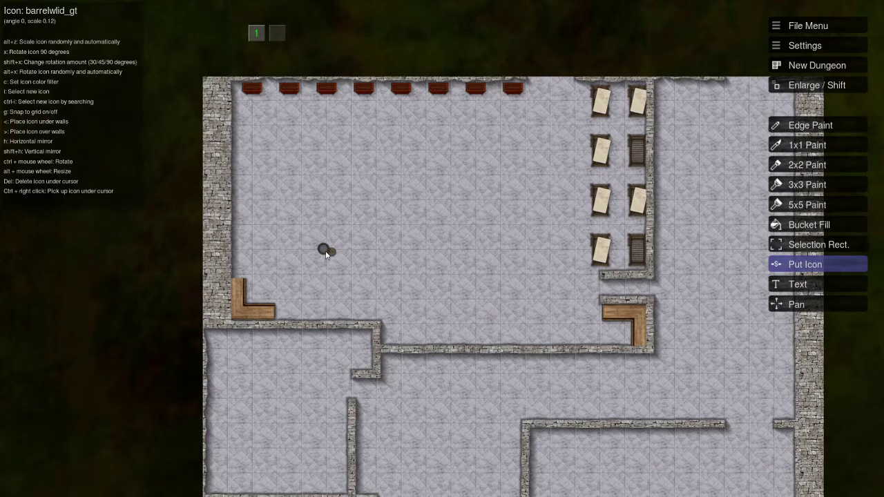
pyautogui.scroll(1, 428, 250)
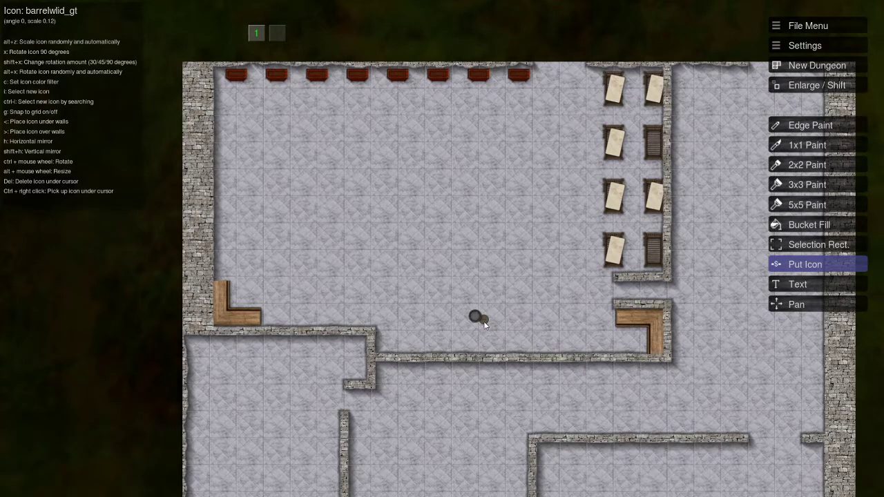
pyautogui.rightClick(487, 278)
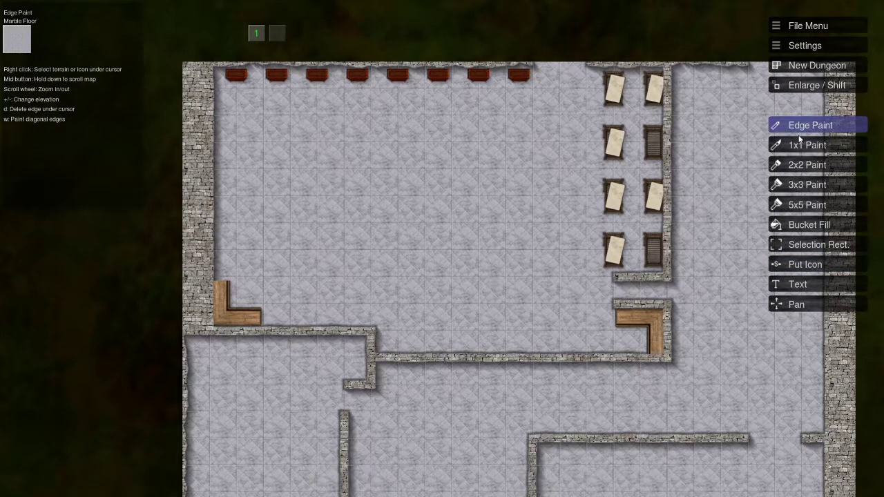
# Choose the barrelwlid_gt icon again and place one at scale 0.10 in the open floor of the northern room
pyautogui.click(804, 264)
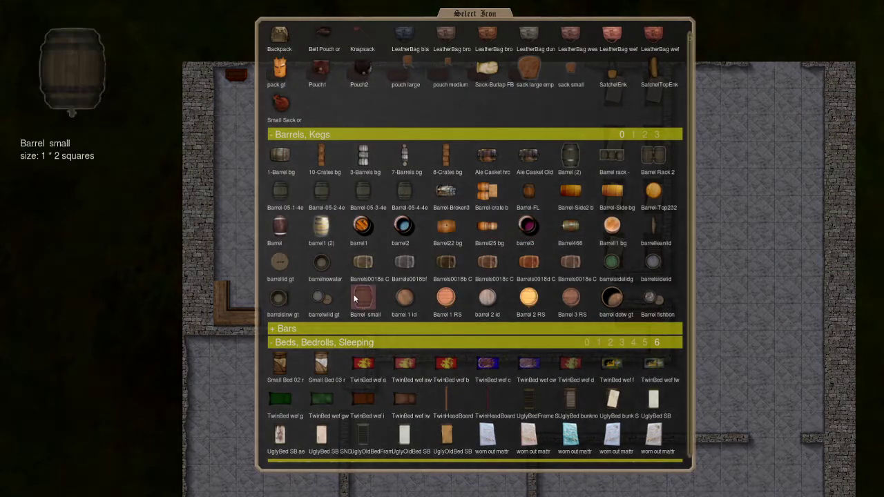
pyautogui.click(324, 298)
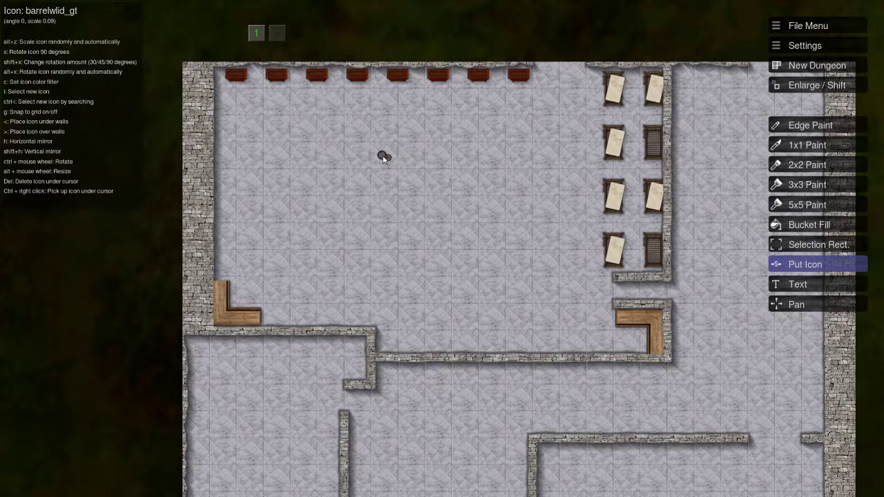
pyautogui.keyDown('alt'); pyautogui.scroll(3, 383, 157); pyautogui.keyUp('alt')
pyautogui.keyDown('alt'); pyautogui.scroll(-2, 383, 158); pyautogui.keyUp('alt')
pyautogui.click(384, 157)
# Paint a stone_wall partition from the east doorway west to the stepped wall corner, leaving a central doorway flanked by short northward walls
pyautogui.press('e')
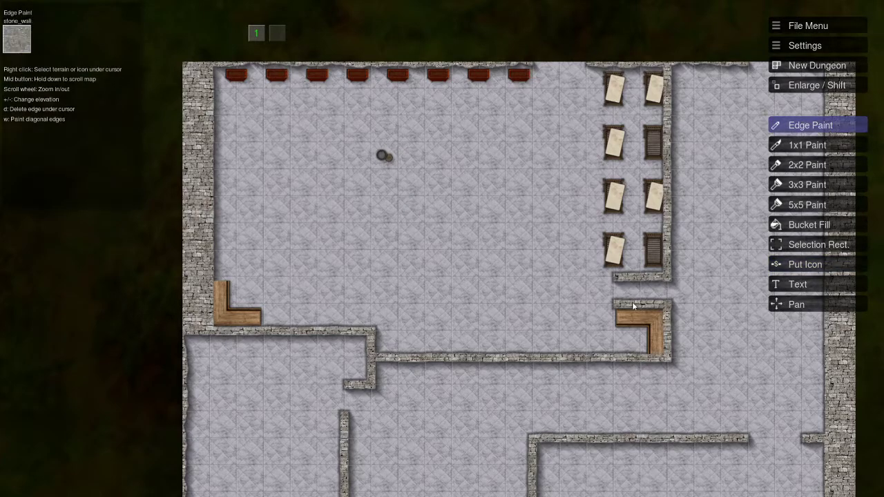
pyautogui.moveTo(631, 302); pyautogui.dragTo(546, 302)
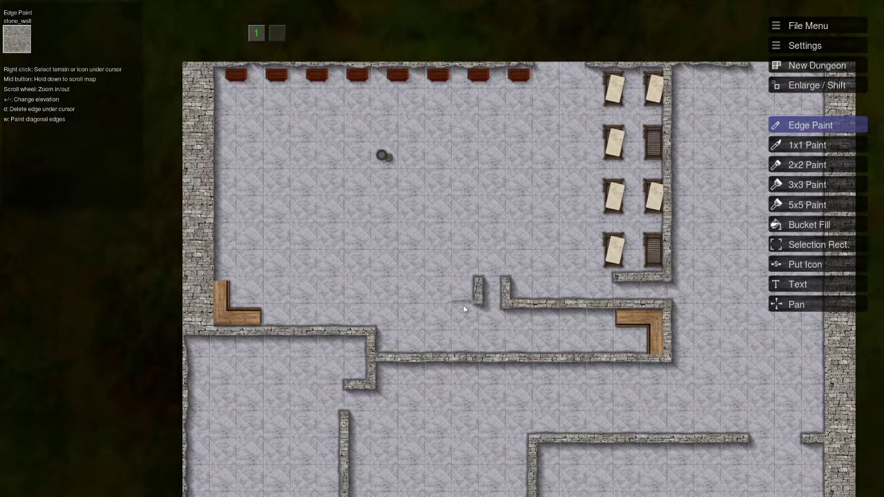
pyautogui.moveTo(460, 304)
pyautogui.mouseDown()
pyautogui.moveTo(407, 303)
pyautogui.moveTo(371, 330)
pyautogui.mouseUp()
# Place two barrelwlid_gt barrels in the narrow room at scale 0.10: one beside the wooden bar, one randomly rotated at the west end
pyautogui.moveTo(517, 264); pyautogui.dragTo(439, 267)
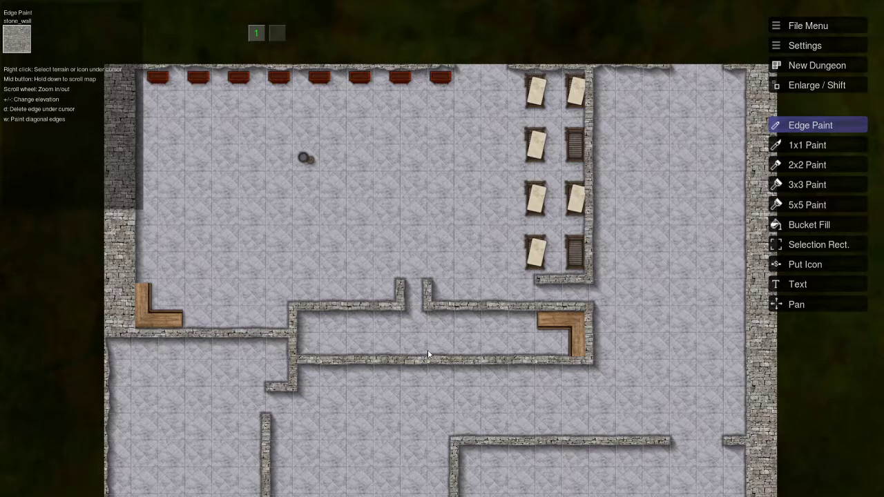
pyautogui.rightClick(304, 158)
pyautogui.scroll(4, 457, 363)
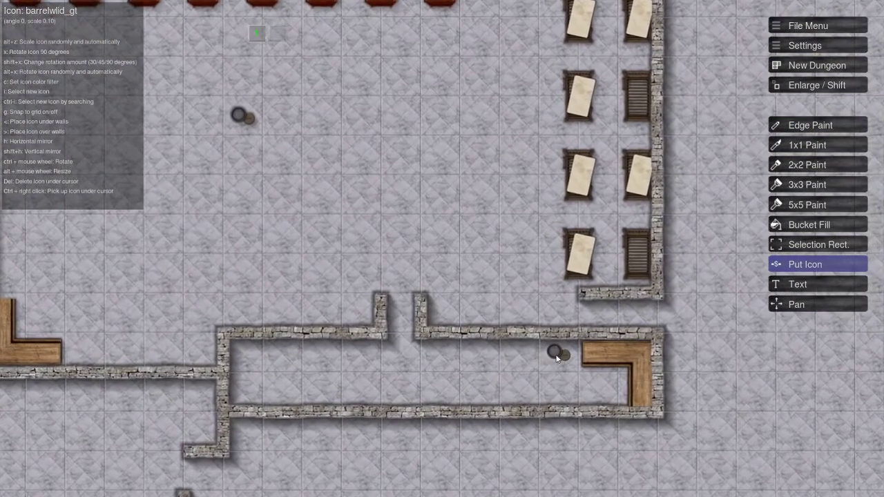
pyautogui.click(557, 358)
pyautogui.hotkey('alt', 'x')
pyautogui.click(244, 351)
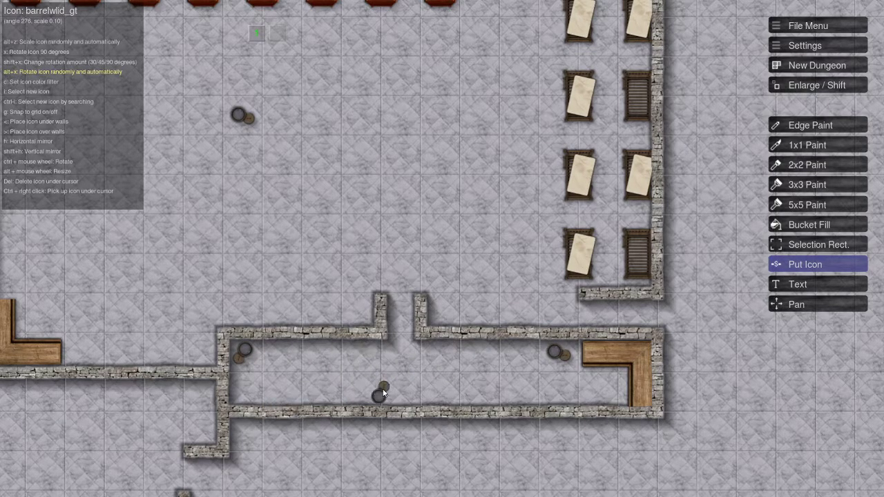
pyautogui.click(383, 392)
# Choose the barrelsidelid_gt icon from Barrels, Kegs and place one with random rotation at scale 0.10 along the narrow room's south wall
pyautogui.press('i')
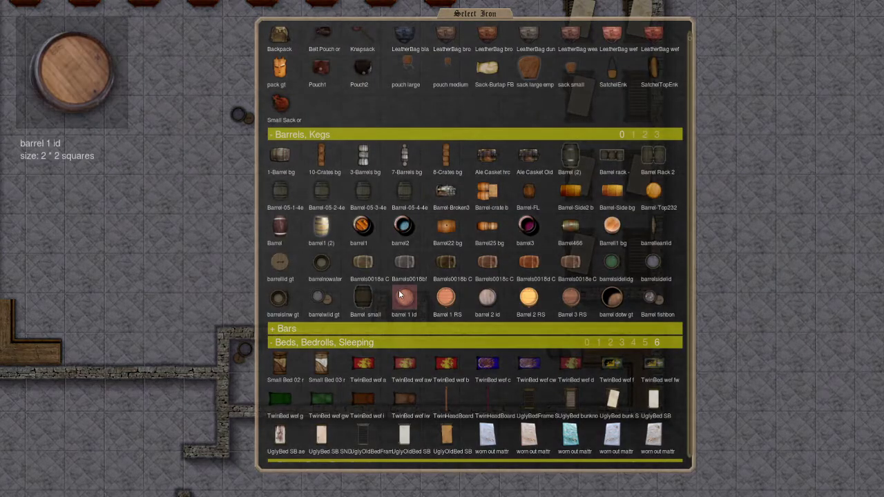
pyautogui.click(653, 263)
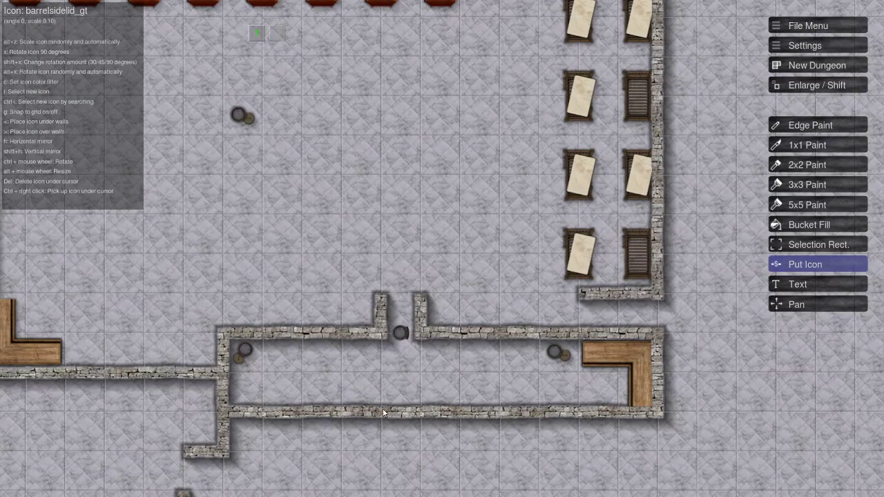
pyautogui.hotkey('alt', 'x')
pyautogui.click(442, 395)
pyautogui.scroll(-2, 411, 237)
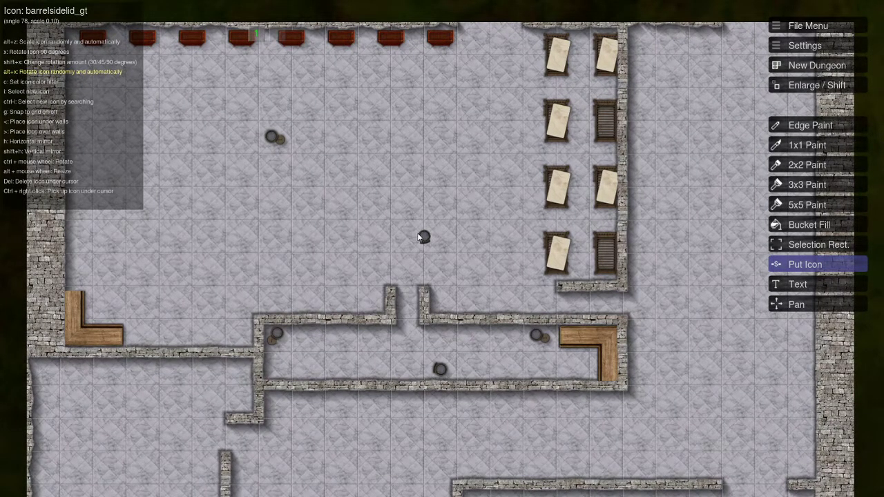
# Search the icons for "door", choose Door-with-hatch-1-4e_bg1-1 and place it at scale 0.40 in the narrow room's doorway
pyautogui.press('i')
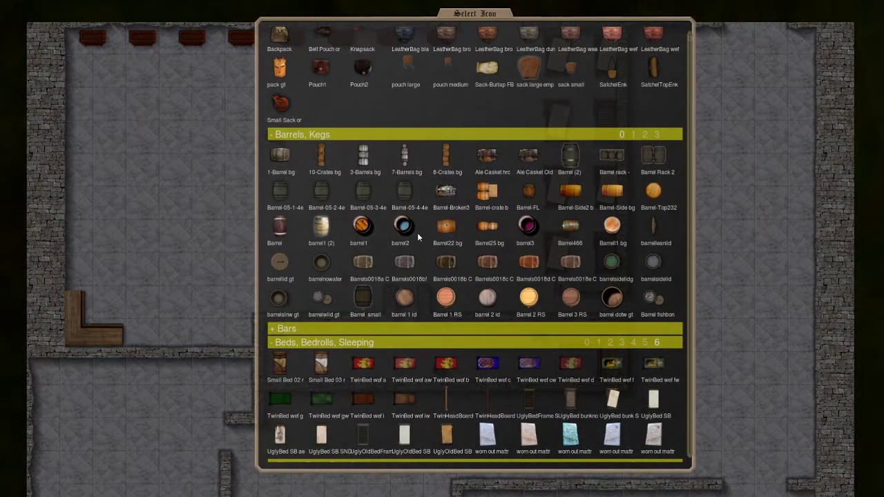
pyautogui.write('door')
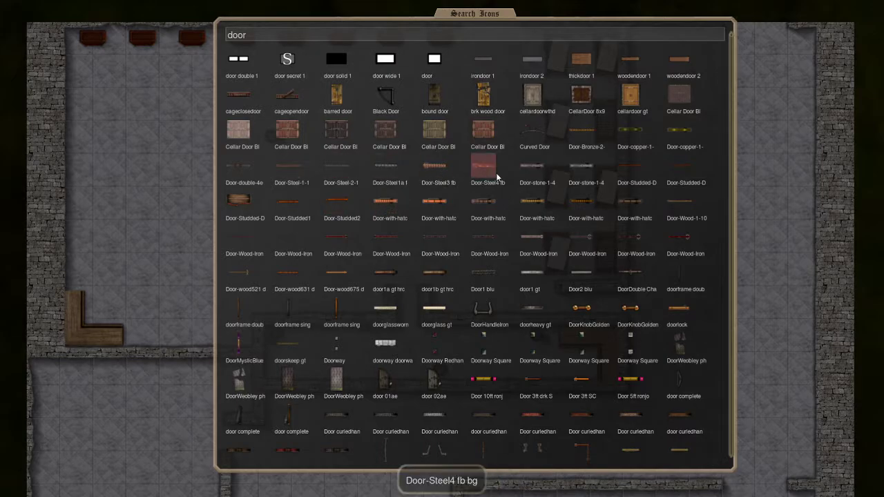
pyautogui.click(533, 201)
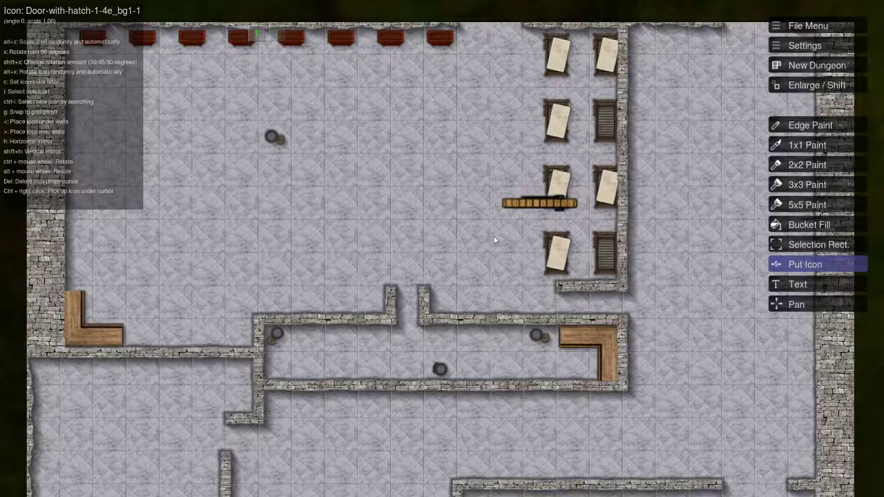
pyautogui.keyDown('alt'); pyautogui.scroll(-4, 413, 314); pyautogui.keyUp('alt')
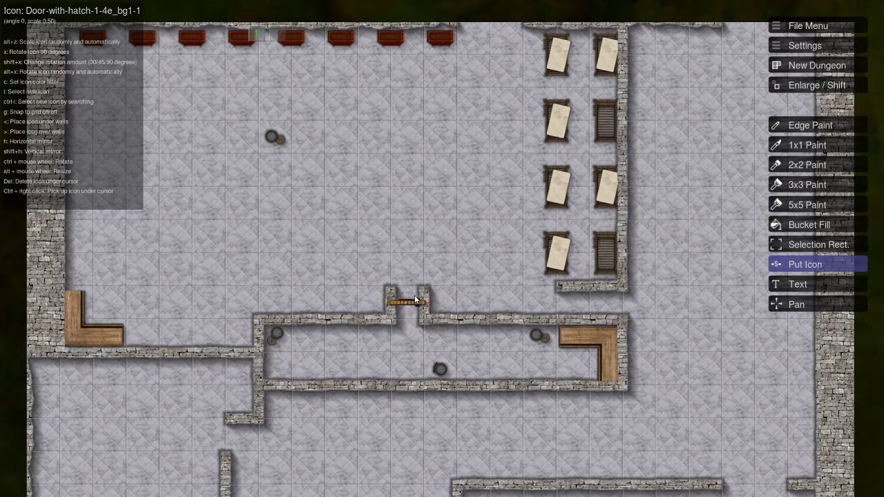
pyautogui.click(414, 298)
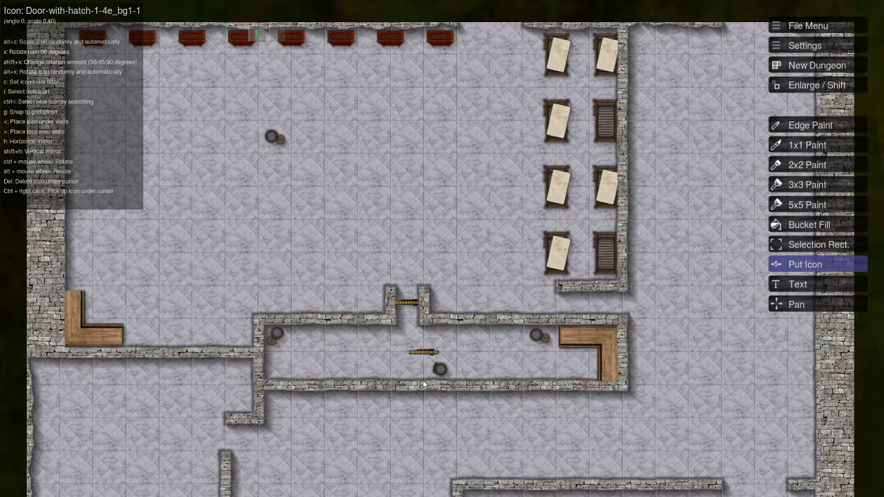
# Replace the hatch door in the doorway with a copy rotated to 180 degrees
pyautogui.keyDown('alt'); pyautogui.scroll(-1, 447, 234); pyautogui.keyUp('alt')
pyautogui.press('Delete')
pyautogui.press('x')
pyautogui.press('x')
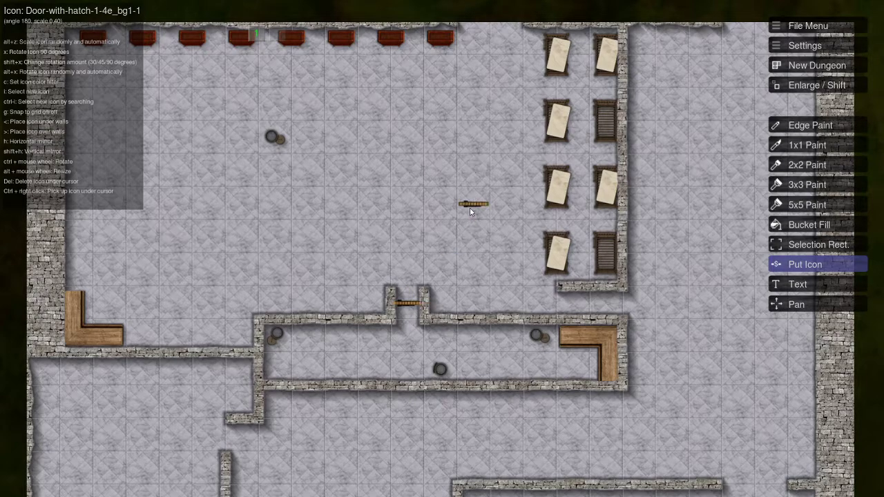
# Search the icon library for "towel" and leave without choosing an icon
pyautogui.moveTo(469, 222); pyautogui.dragTo(430, 238)
pyautogui.hotkey('ctrl', 'i')
pyautogui.write('towel')
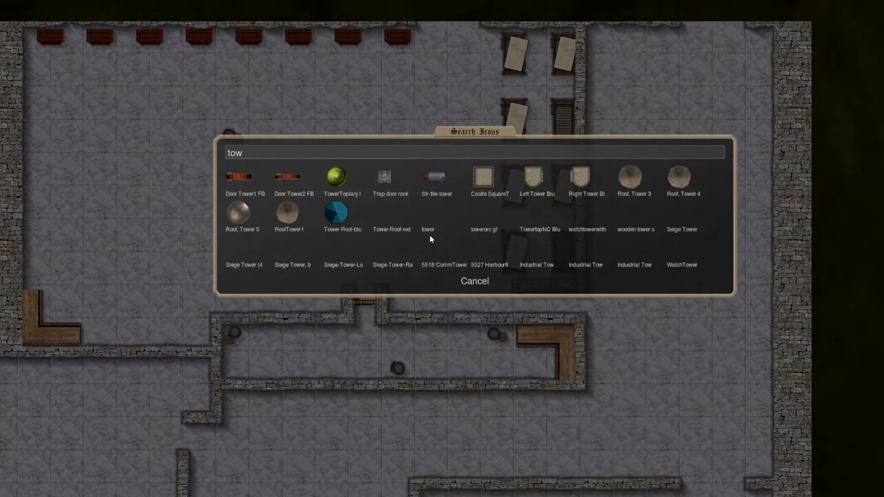
pyautogui.press('BackSpace')
pyautogui.press('BackSpace')
pyautogui.press('BackSpace')
pyautogui.press('BackSpace')
pyautogui.press('BackSpace')
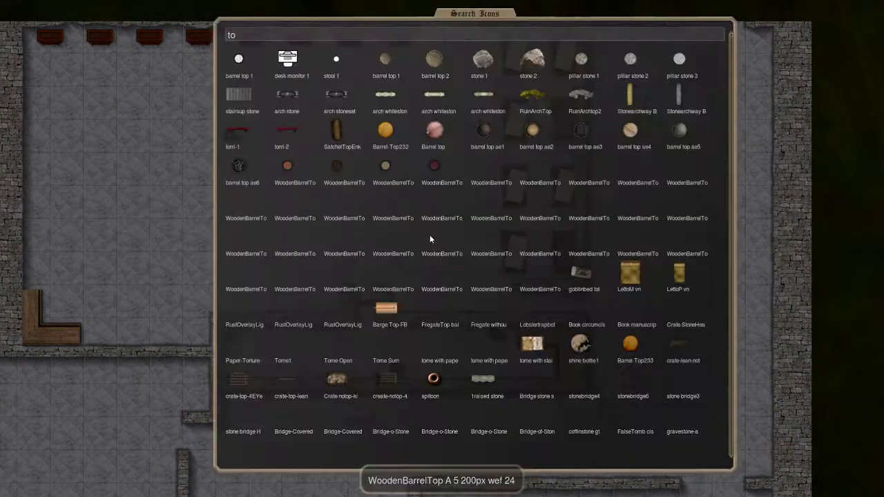
pyautogui.press('Escape')
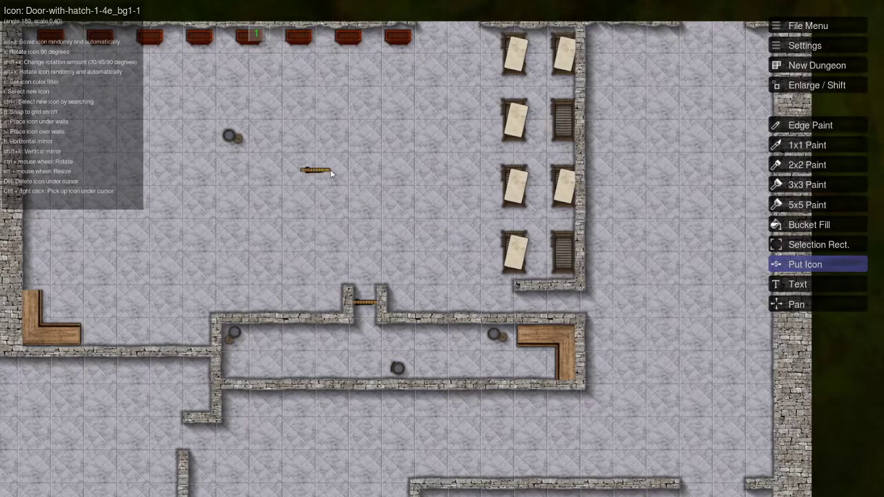
# Remove the barrelwlid_gt from the northern room's open floor and place a barrelsidelid_gt just east of the hatch door, outside the narrow room
pyautogui.moveTo(315, 170); pyautogui.dragTo(405, 195)
pyautogui.press('i')
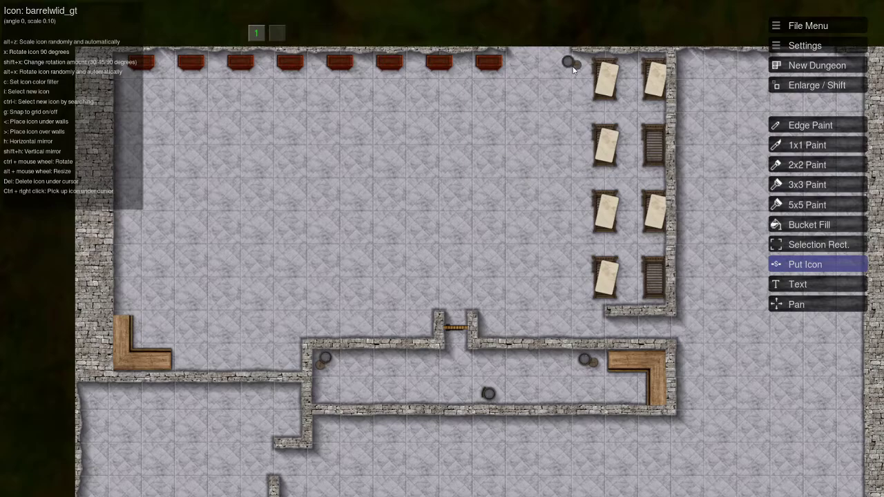
pyautogui.click(573, 66)
pyautogui.press('Delete')
pyautogui.press('x')
pyautogui.keyDown('ctrl'); pyautogui.rightClick(488, 392); pyautogui.keyUp('ctrl')
pyautogui.click(487, 330)
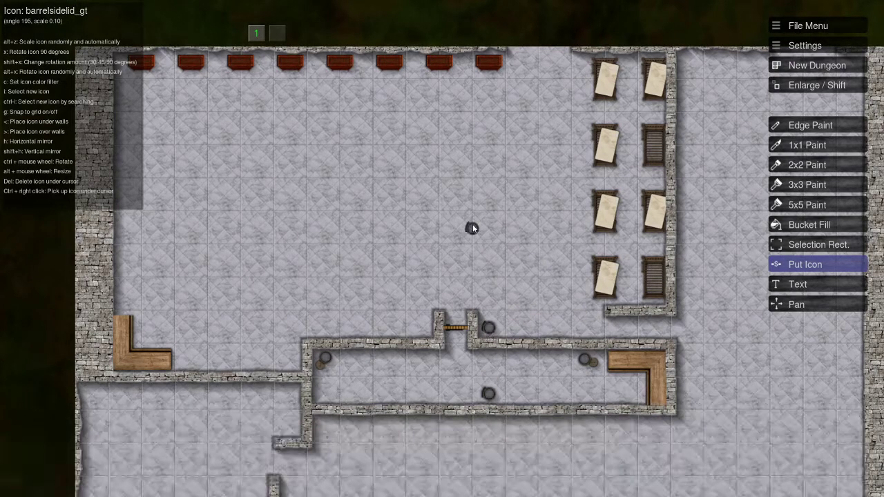
pyautogui.moveTo(472, 228); pyautogui.dragTo(540, 226)
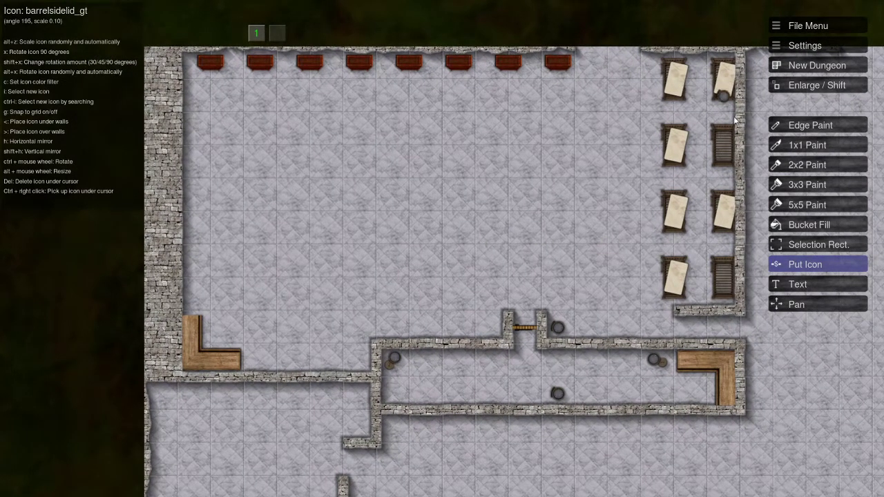
pyautogui.scroll(-1, 656, 244)
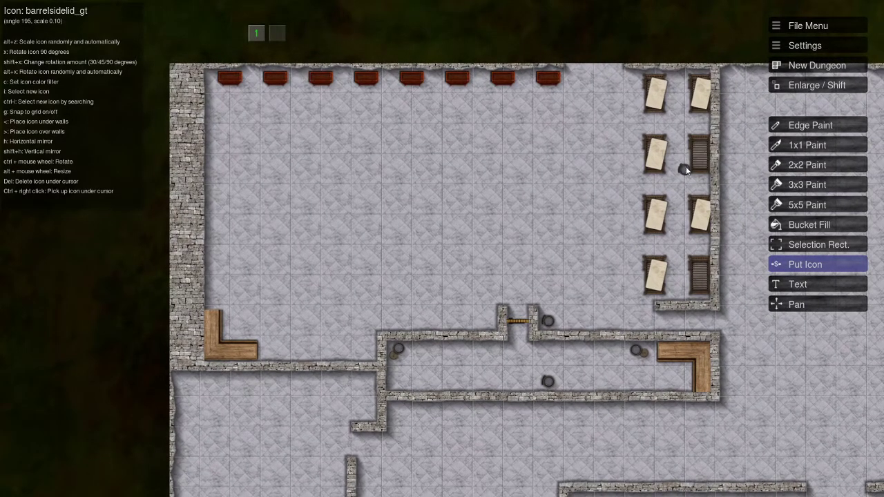
pyautogui.scroll(-2, 683, 193)
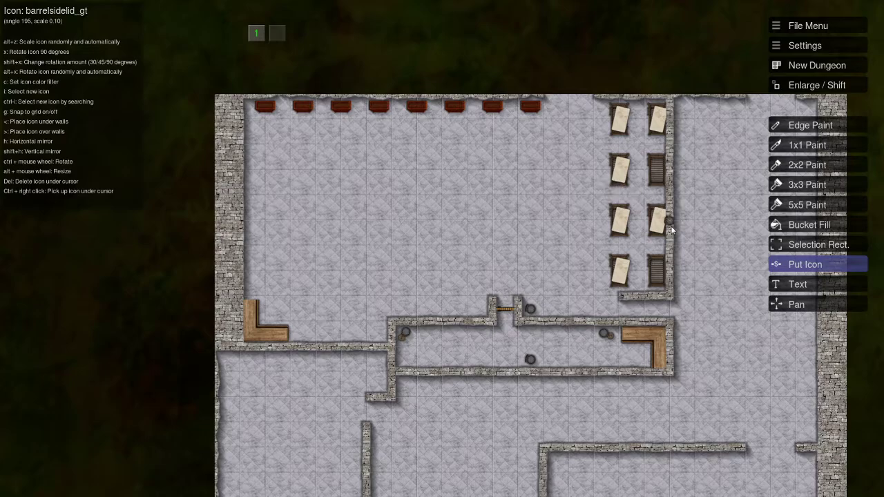
pyautogui.scroll(2, 601, 247)
pyautogui.scroll(-2, 622, 232)
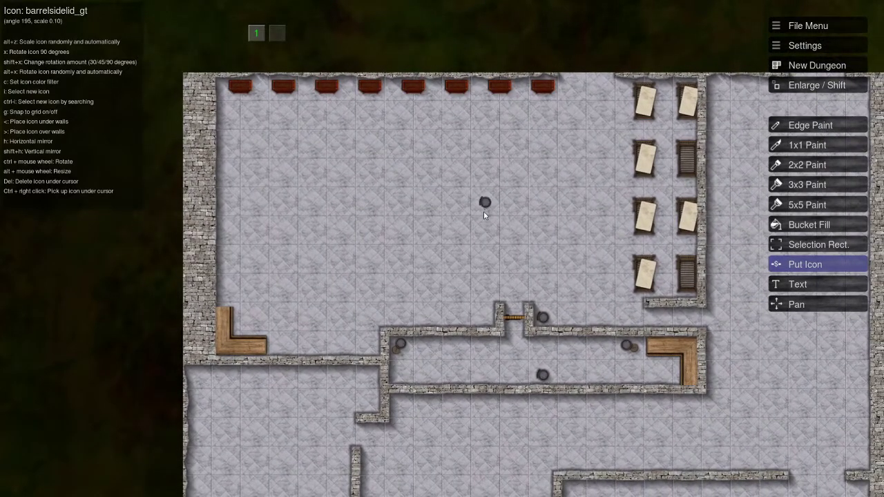
# Look through the icon categories from Boxes, Crates, Containers to Carts, Wagons, collapsing each one
pyautogui.press('i')
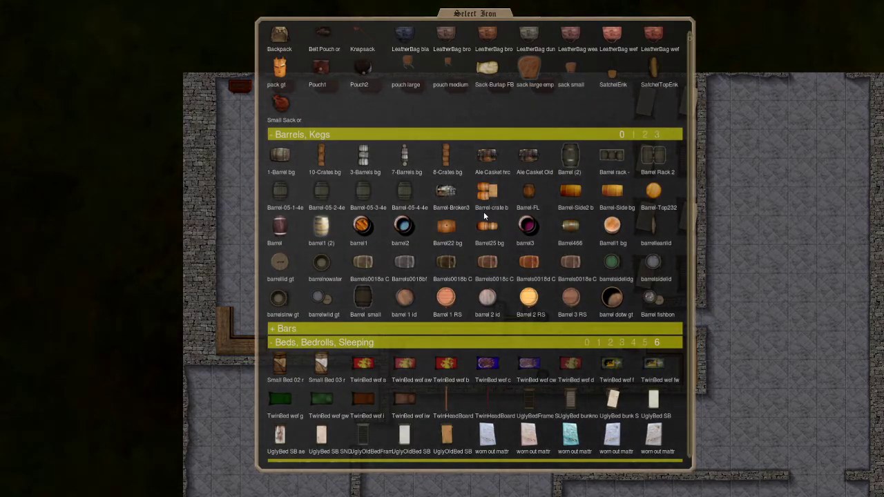
pyautogui.scroll(-3, 483, 211)
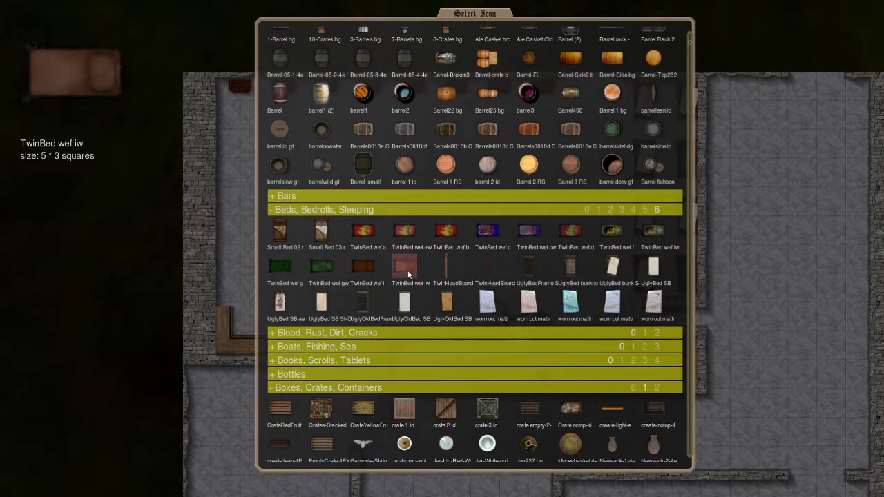
pyautogui.scroll(-5, 408, 271)
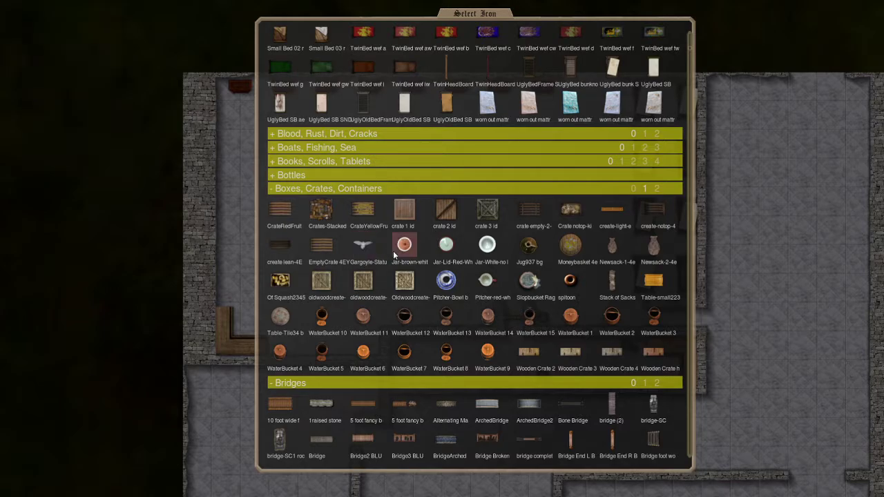
pyautogui.click(656, 187)
pyautogui.click(304, 189)
pyautogui.click(292, 203)
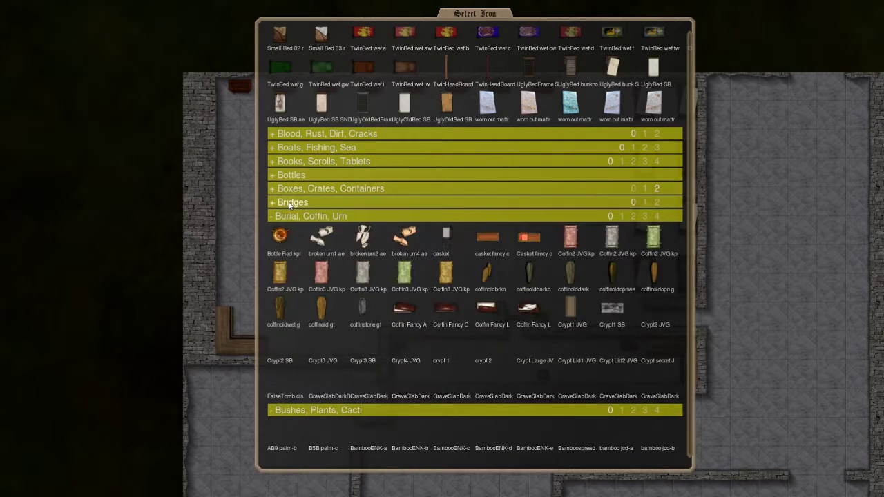
pyautogui.click(288, 217)
pyautogui.click(288, 229)
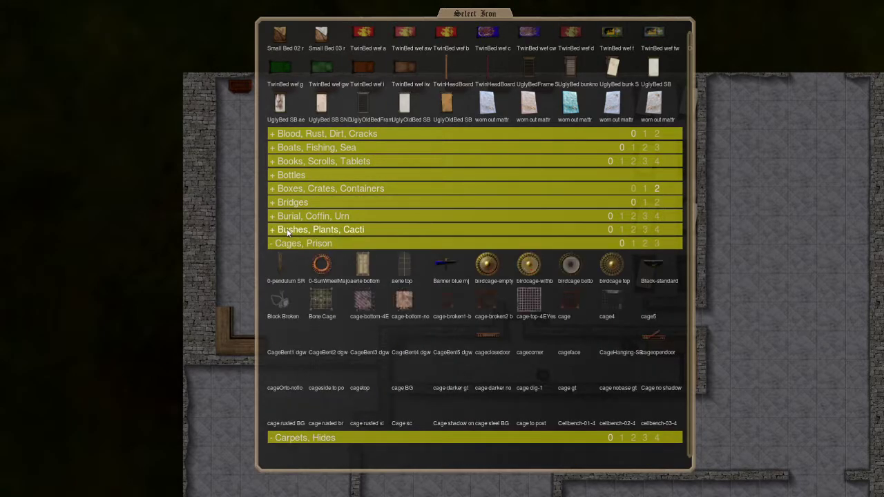
pyautogui.click(292, 245)
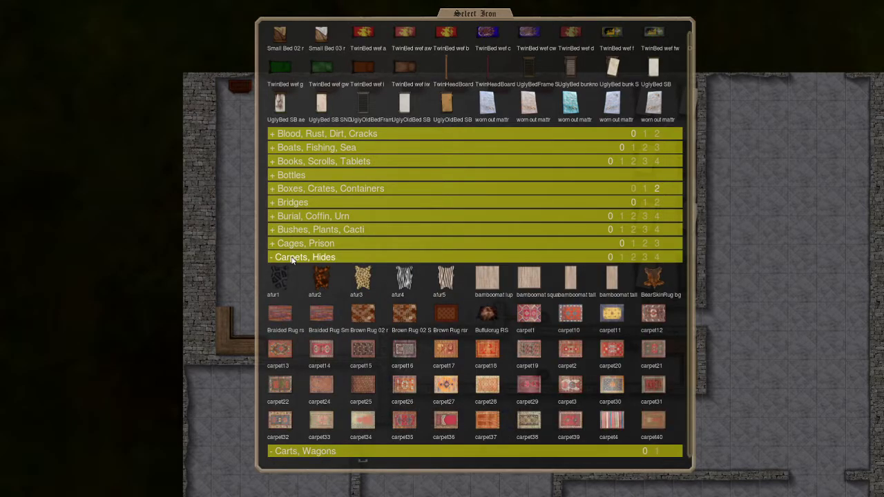
pyautogui.click(291, 258)
pyautogui.click(299, 272)
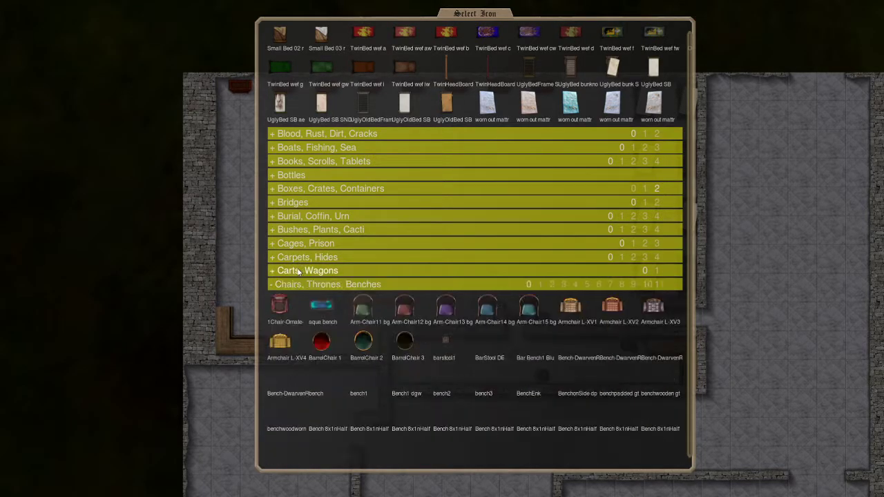
# Look through the first two pages of Chairs, Thrones, Benches icons
pyautogui.scroll(-2, 325, 276)
pyautogui.moveTo(439, 271)
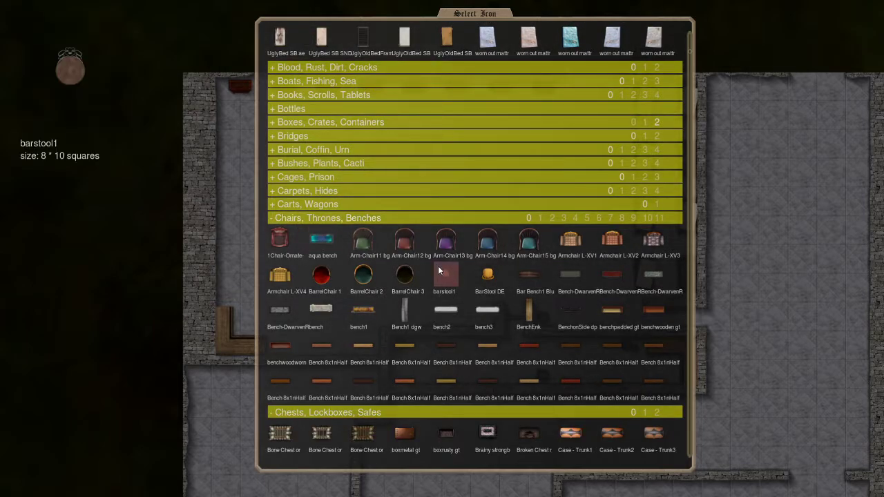
pyautogui.moveTo(539, 278)
pyautogui.moveTo(646, 243)
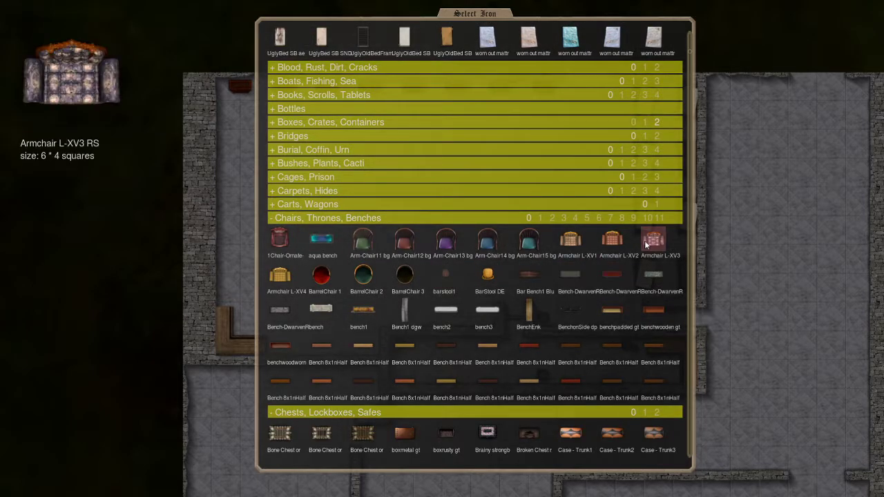
pyautogui.click(541, 218)
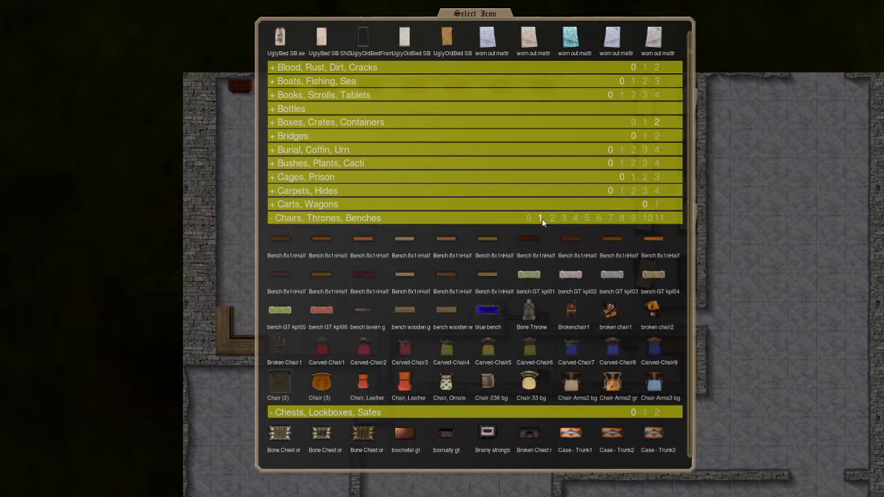
# Choose the chair 1 icon from the Furniture category, set to scale 1.00 with automatic random rotation
pyautogui.scroll(10, 554, 218)
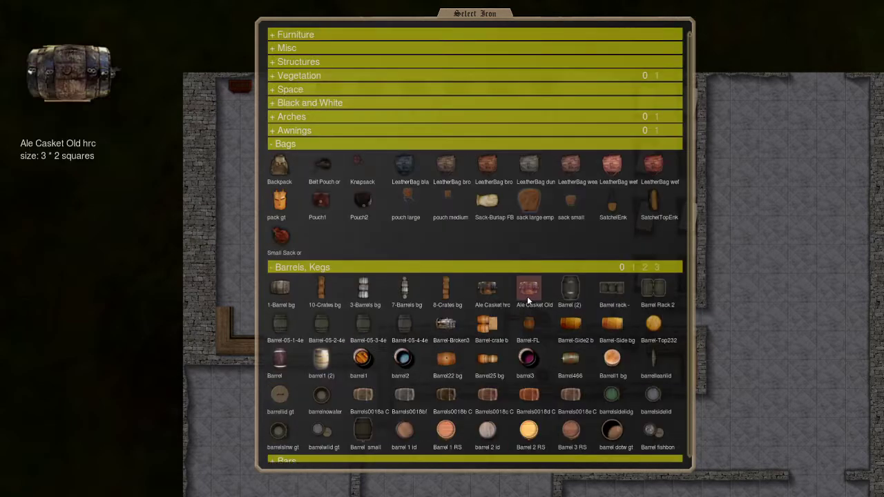
pyautogui.click(278, 38)
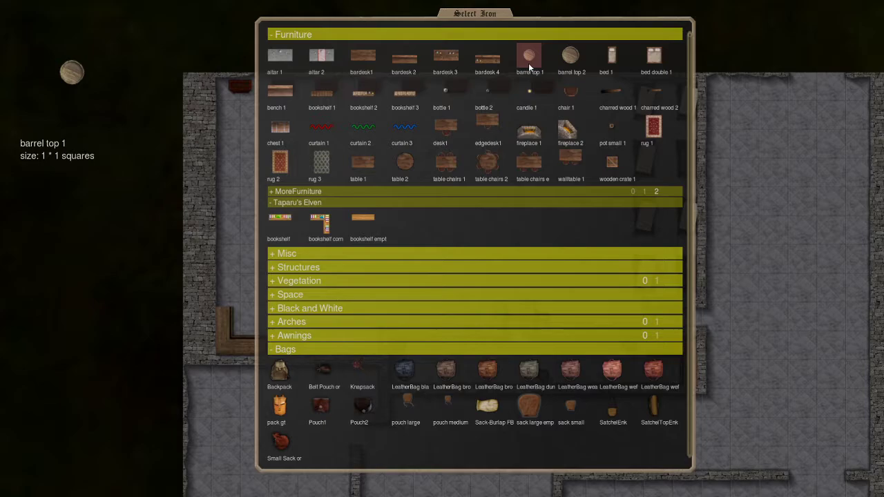
pyautogui.click(568, 90)
pyautogui.moveTo(354, 309); pyautogui.dragTo(411, 283)
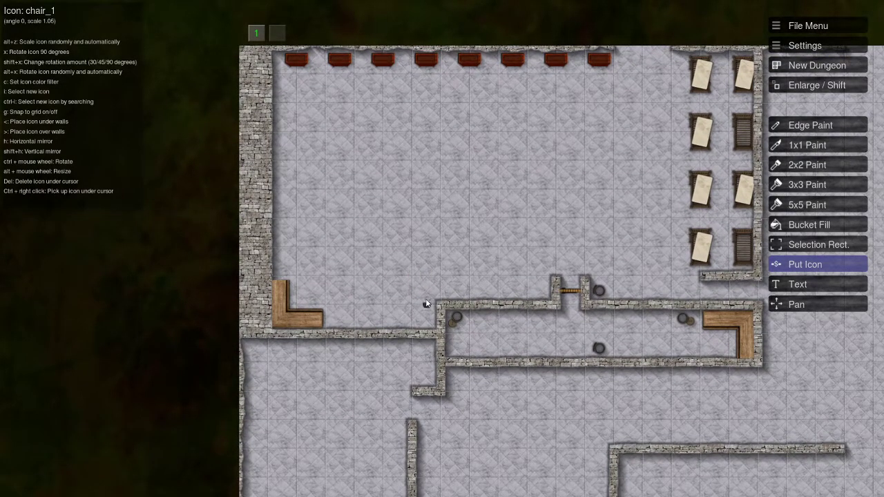
pyautogui.keyDown('alt'); pyautogui.scroll(1, 426, 292); pyautogui.keyUp('alt')
pyautogui.scroll(4, 423, 292)
pyautogui.scroll(-1, 420, 292)
pyautogui.moveTo(563, 274); pyautogui.dragTo(305, 206)
pyautogui.press('x')
pyautogui.hotkey('alt', 'x')
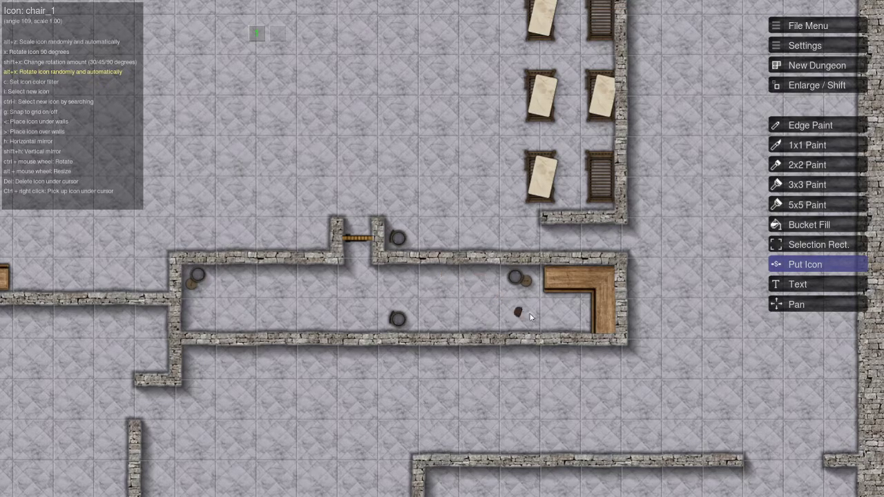
# Scatter seven randomly rotated chairs along the north and south walls inside the narrow room
pyautogui.click(480, 277)
pyautogui.click(397, 278)
pyautogui.click(264, 325)
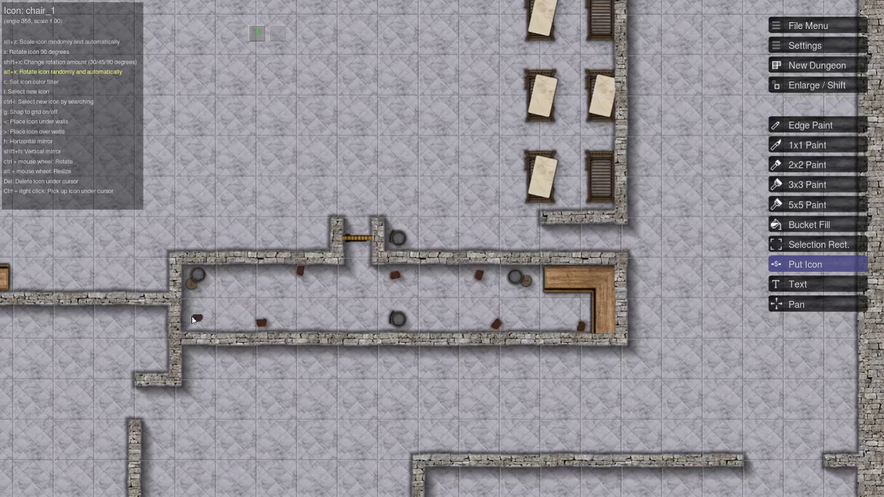
pyautogui.scroll(-3, 317, 174)
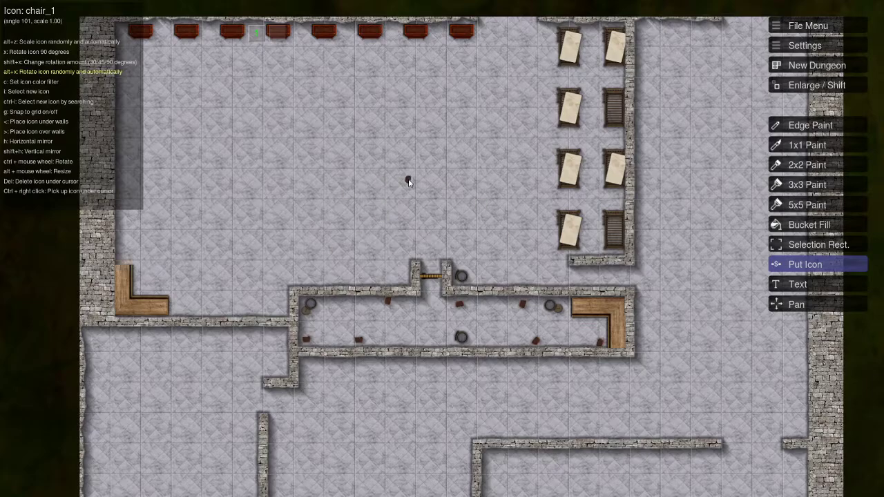
pyautogui.moveTo(385, 168); pyautogui.dragTo(530, 178)
pyautogui.scroll(3, 263, 321)
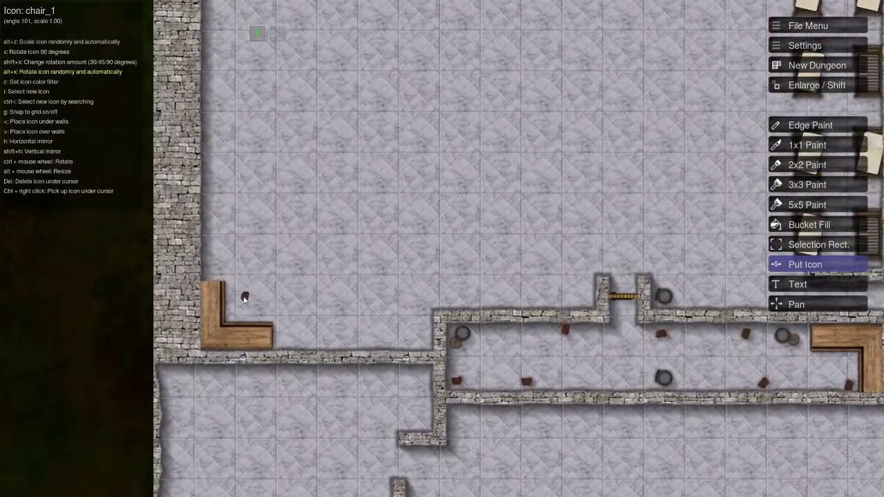
pyautogui.scroll(-3, 245, 294)
pyautogui.moveTo(422, 215); pyautogui.dragTo(395, 253)
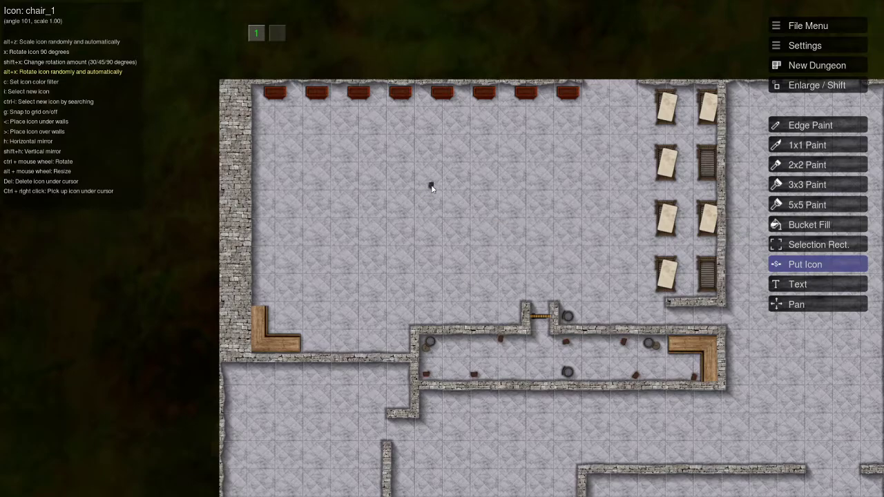
pyautogui.scroll(-2, 435, 197)
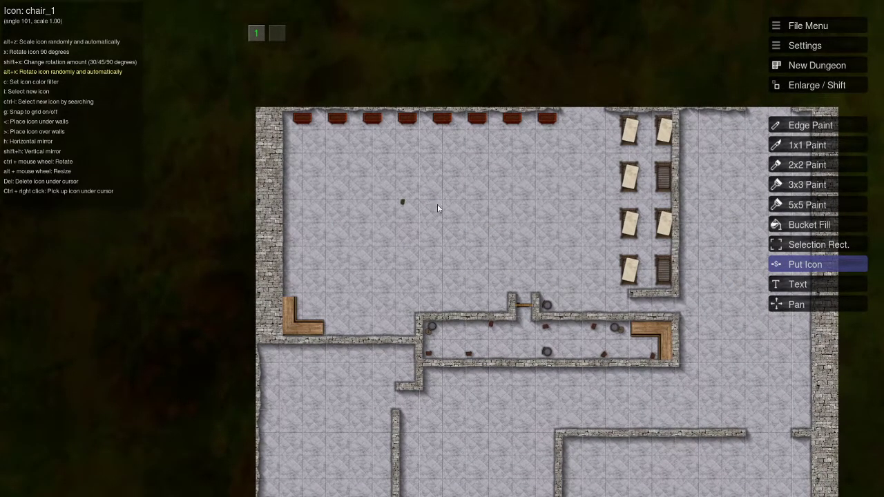
# Pick up the existing hatch door icon and place a copy at angle 270 in the wall opening southeast of the bunks
pyautogui.moveTo(526, 261); pyautogui.dragTo(404, 242)
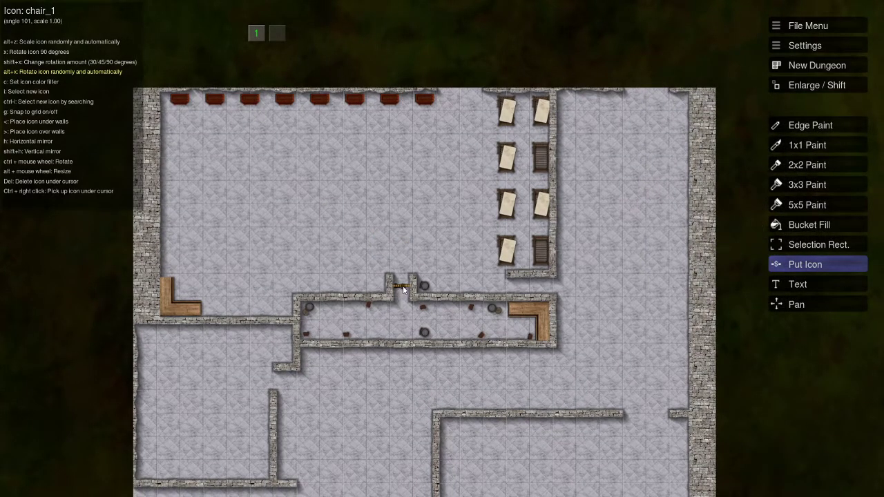
pyautogui.keyDown('ctrl'); pyautogui.rightClick(403, 289); pyautogui.keyUp('ctrl')
pyautogui.scroll(2, 570, 290)
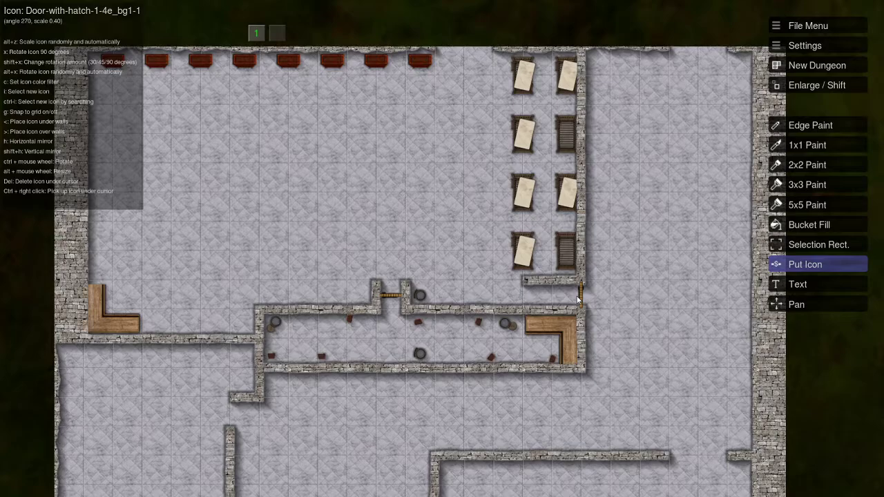
# Place another hatch door at angle 270, scale 0.40, in the opening of the western room's east wall
pyautogui.moveTo(478, 271); pyautogui.dragTo(341, 110)
pyautogui.moveTo(479, 363); pyautogui.dragTo(541, 238)
pyautogui.scroll(-3, 477, 274)
pyautogui.moveTo(406, 250); pyautogui.dragTo(551, 296)
pyautogui.scroll(3, 401, 248)
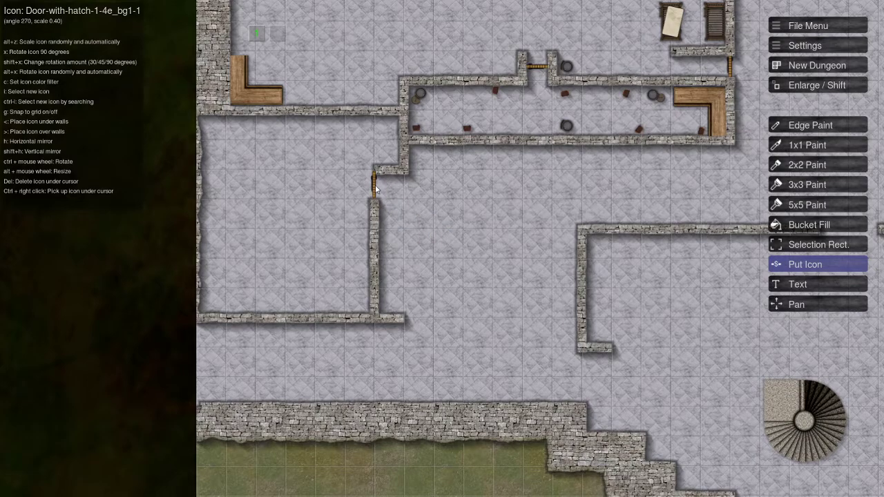
pyautogui.click(376, 190)
# Place a 10-Crates_bg icon at scale 0.15, rotated to 180 degrees, in the western room's northeast alcove
pyautogui.press('Up')
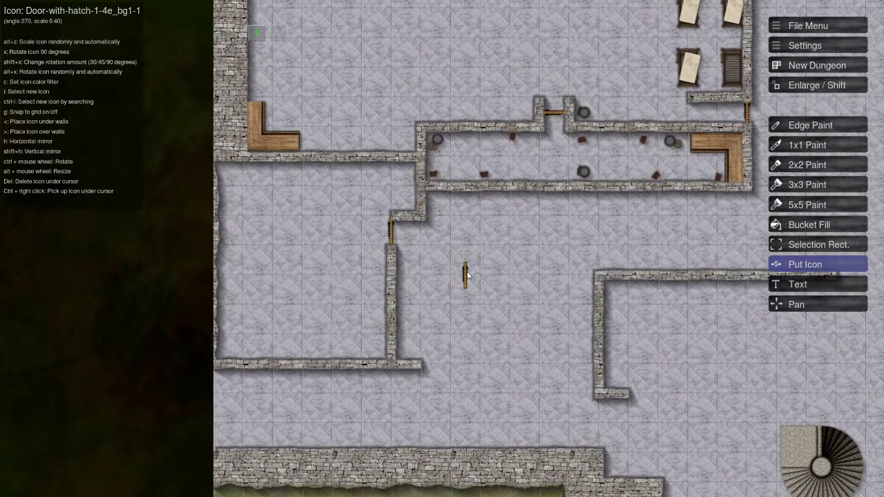
pyautogui.press('i')
pyautogui.scroll(-5, 455, 354)
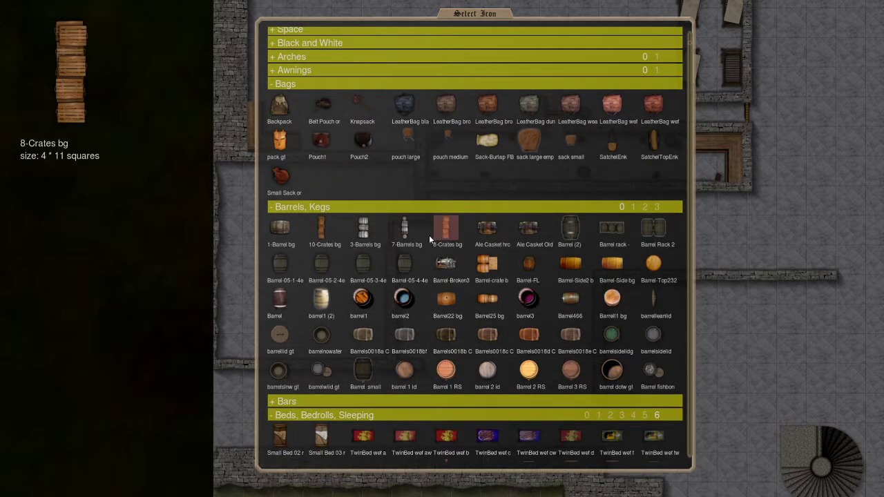
pyautogui.click(321, 234)
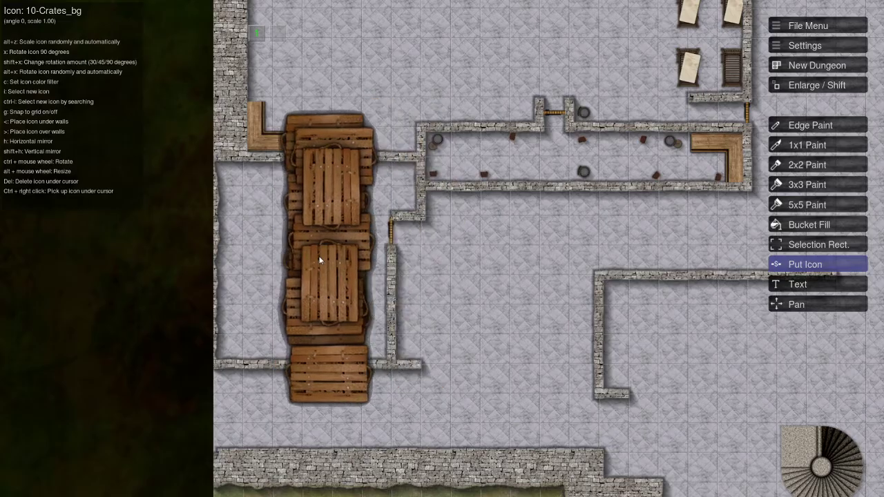
pyautogui.scroll(-2, 311, 259)
pyautogui.scroll(3, 345, 244)
pyautogui.scroll(-17, 326, 234)
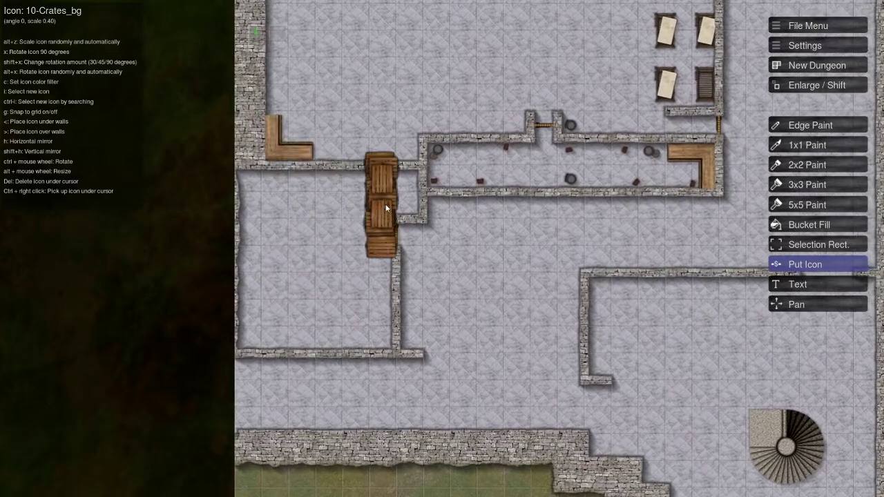
pyautogui.keyDown('alt'); pyautogui.scroll(-1, 409, 197); pyautogui.keyUp('alt')
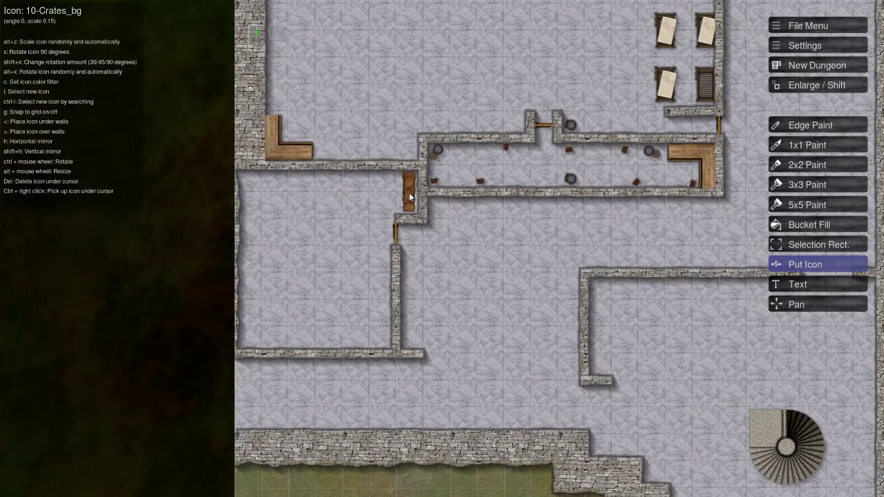
pyautogui.press('x')
pyautogui.press('x')
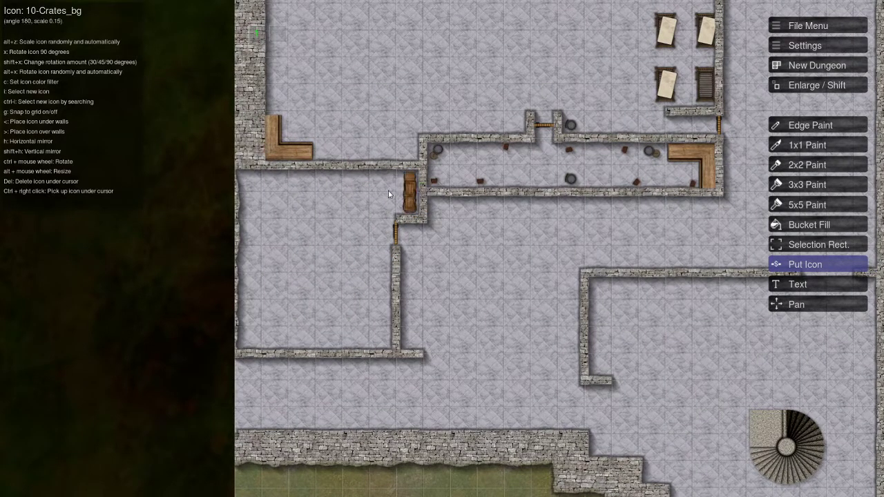
# Place a 7-Barrels_bg icon at scale 0.20, angle 90, against the western room's north wall, west of the crates
pyautogui.scroll(3, 381, 190)
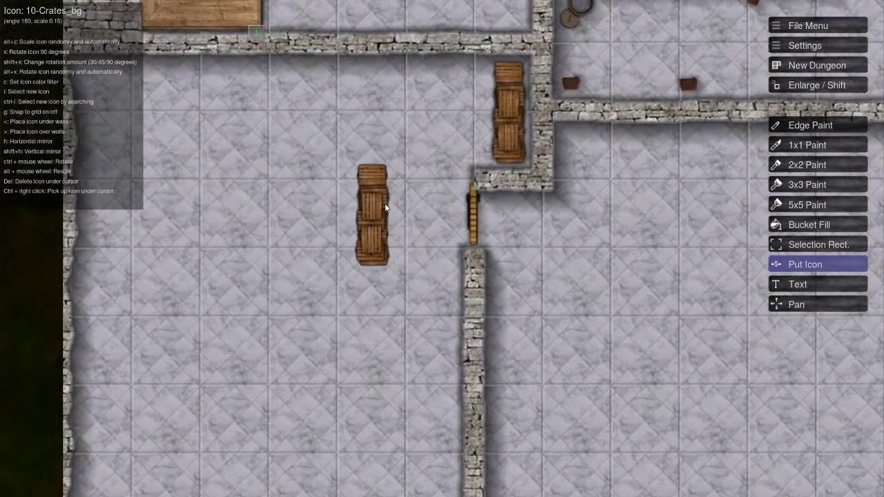
pyautogui.press('i')
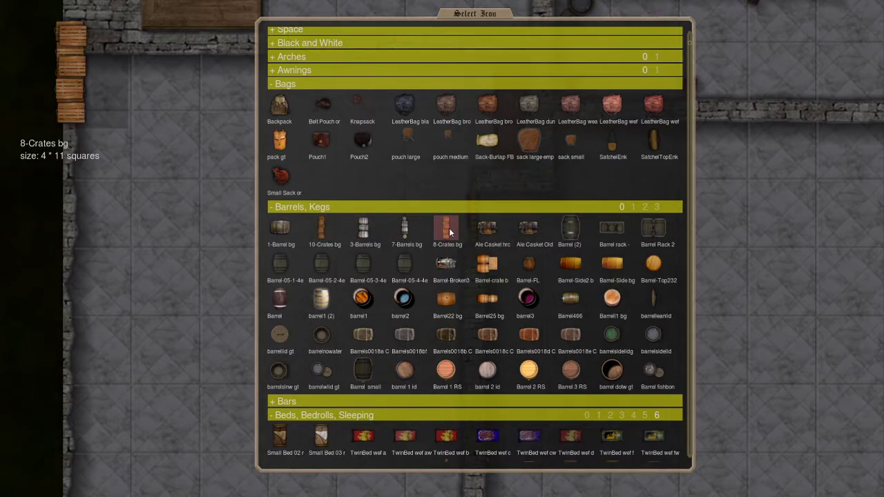
pyautogui.click(404, 228)
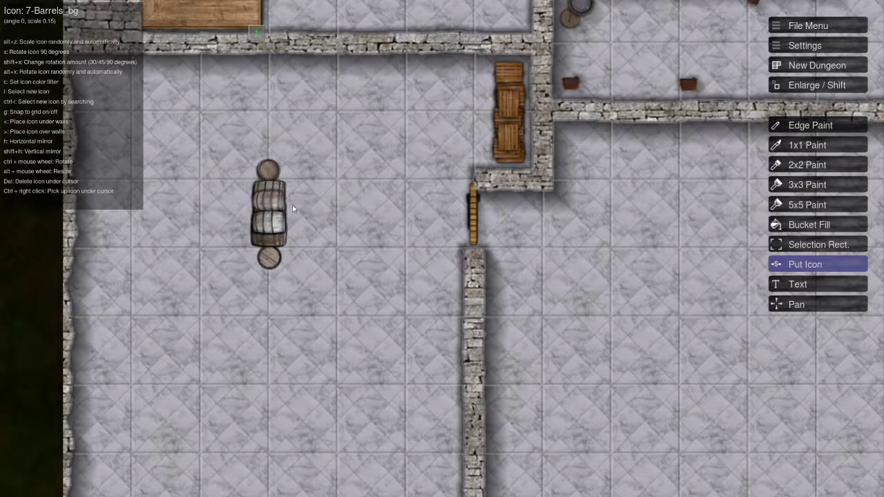
pyautogui.hotkey('alt', 'x')
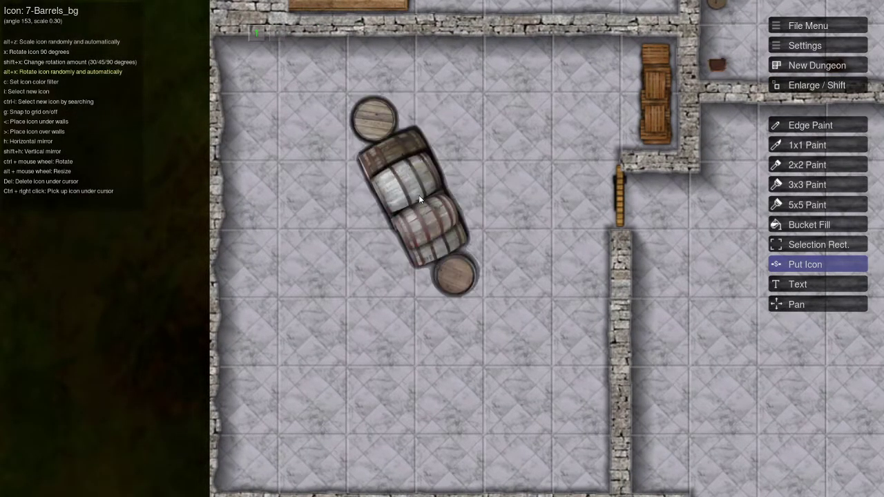
pyautogui.scroll(-3, 428, 190)
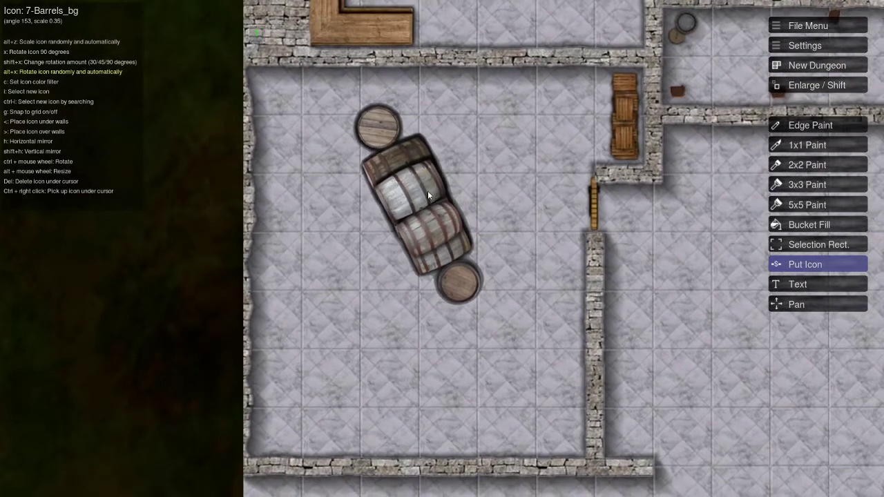
pyautogui.hotkey('alt', 'x')
pyautogui.press('x')
pyautogui.click(506, 93)
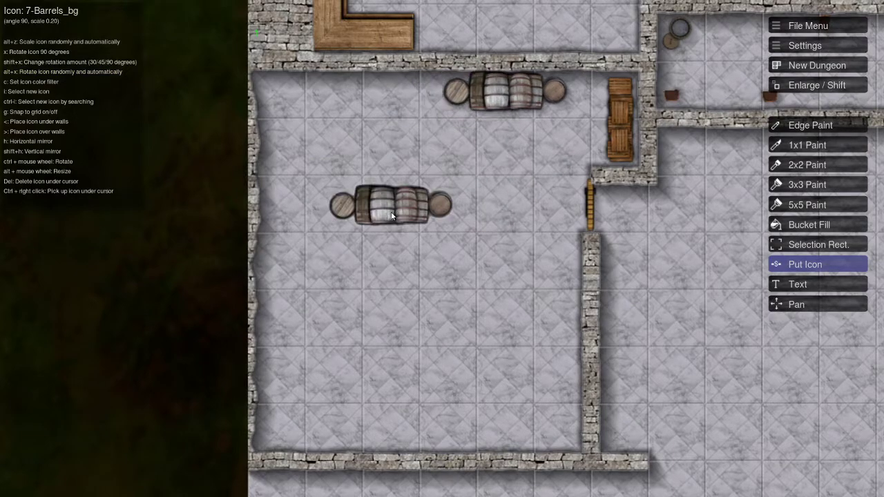
# Place a barrelsidelidgrn_gt icon at scale 0.12, angle 90, against the western room's east wall, just south of the door
pyautogui.press('i')
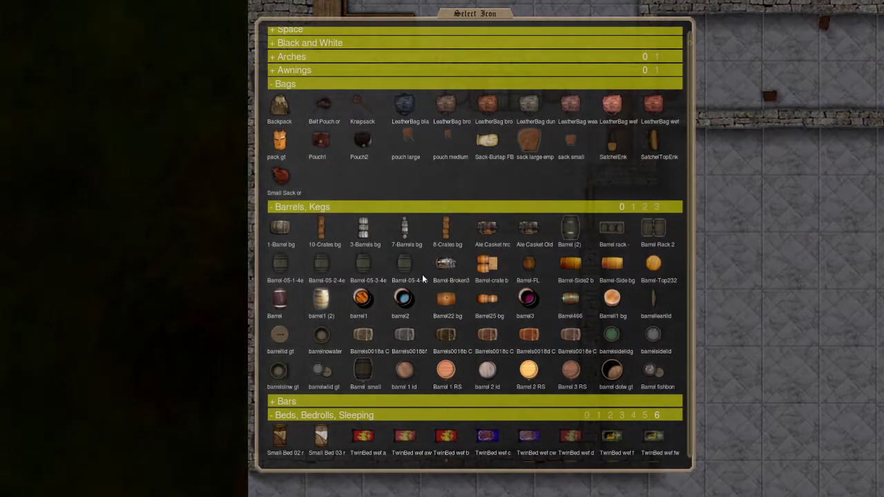
pyautogui.click(652, 370)
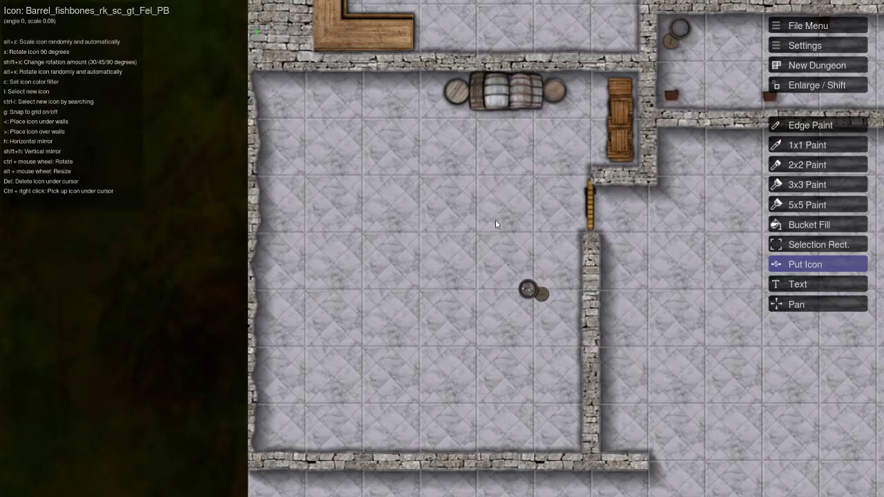
pyautogui.press('i')
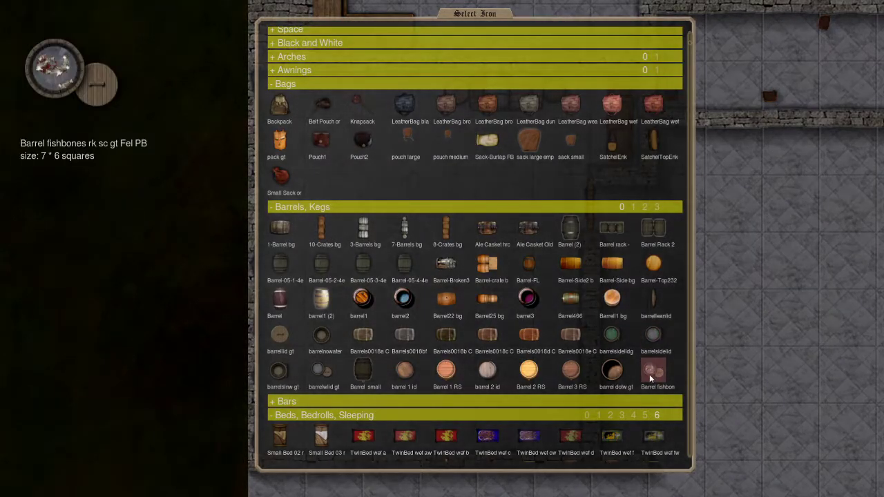
pyautogui.click(613, 334)
pyautogui.keyDown('alt'); pyautogui.scroll(-4, 460, 177); pyautogui.keyUp('alt')
pyautogui.keyDown('alt'); pyautogui.scroll(-9, 461, 182); pyautogui.keyUp('alt')
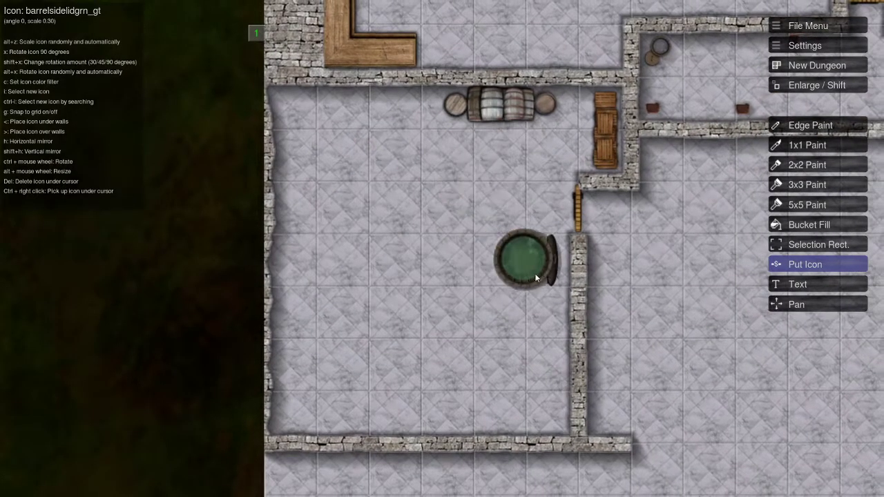
pyautogui.press('x')
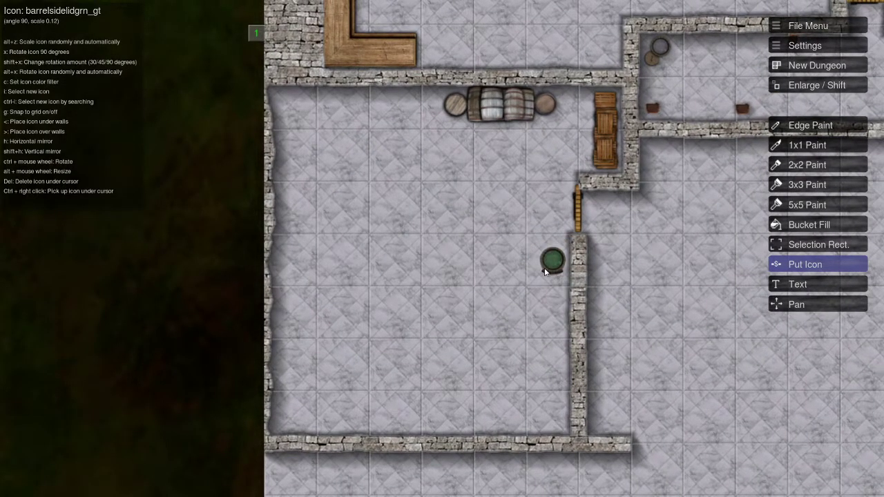
pyautogui.click(544, 269)
# Place a randomly rotated Barrel_fishbones_rk_sc_gt_Fel_PB icon at scale 0.09 between the barrel row and the crates
pyautogui.press('i')
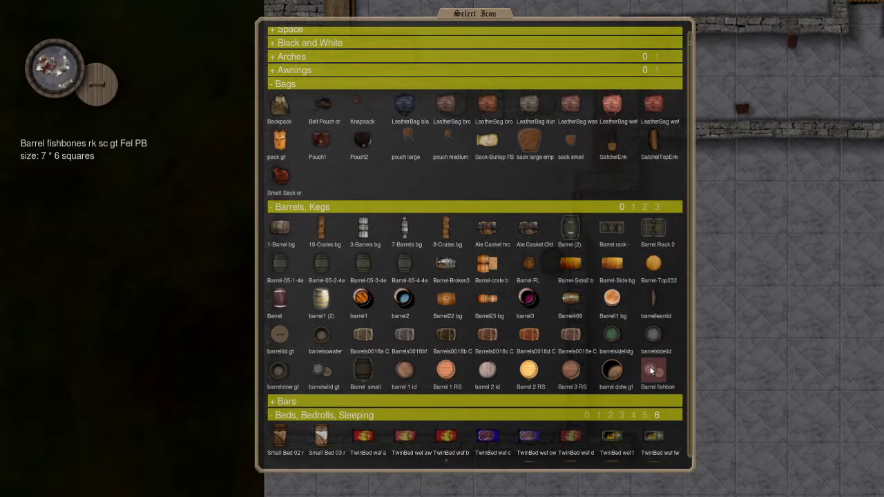
pyautogui.click(652, 370)
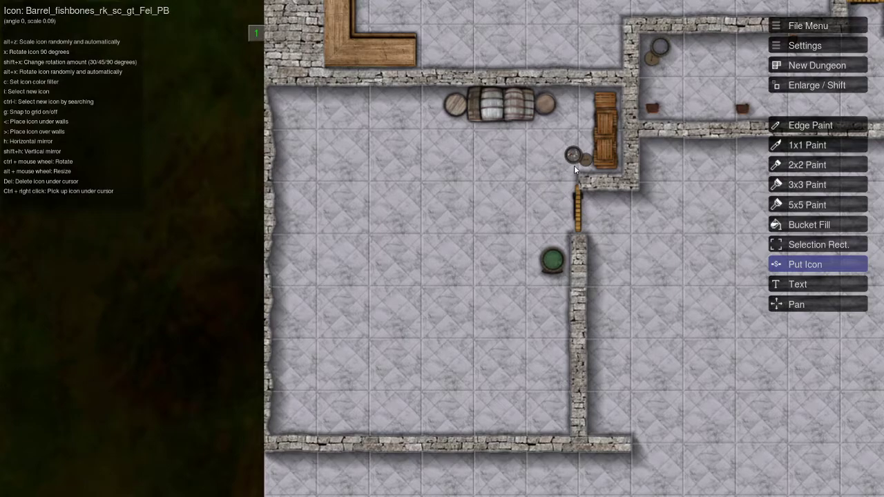
pyautogui.click(566, 115)
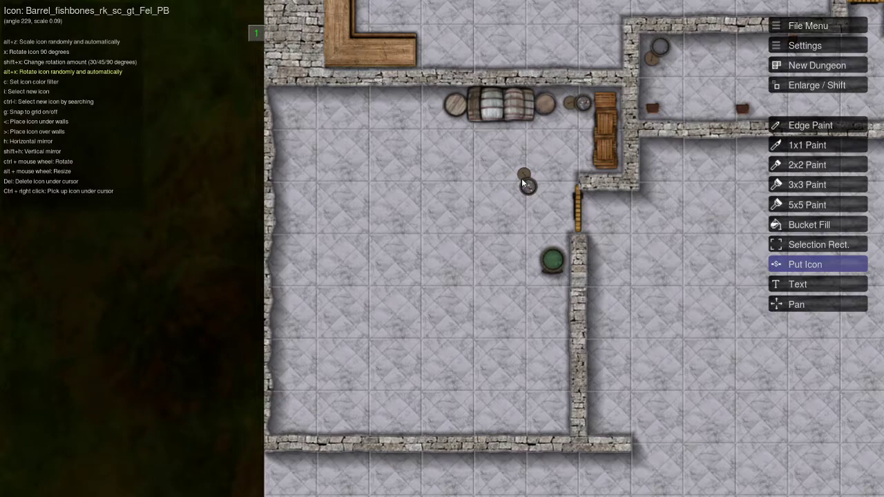
pyautogui.click(580, 107)
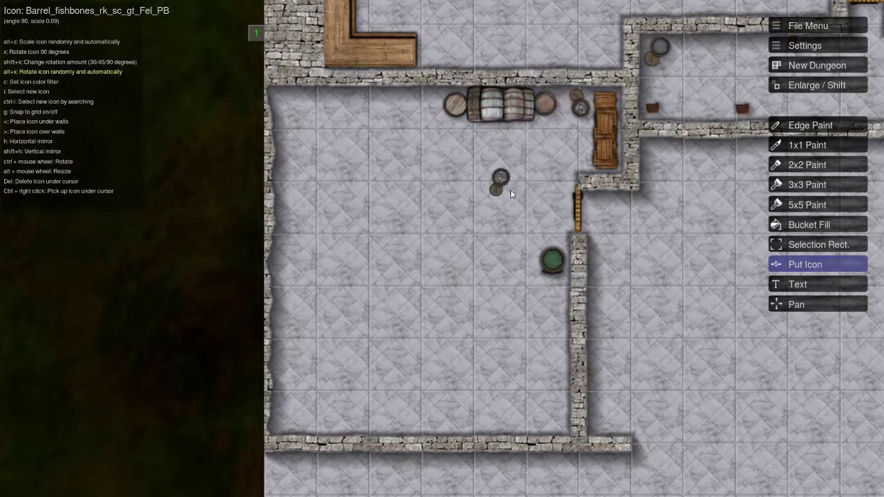
# Place a Barrel rack - 3 barrels icon at scale 0.40, angle 0, against the western room's north wall, west of the barrel row
pyautogui.press('i')
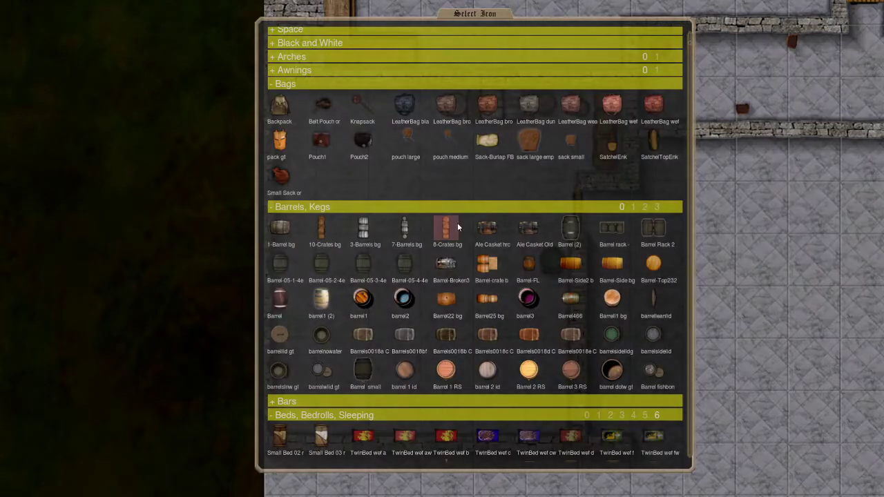
pyautogui.moveTo(457, 223)
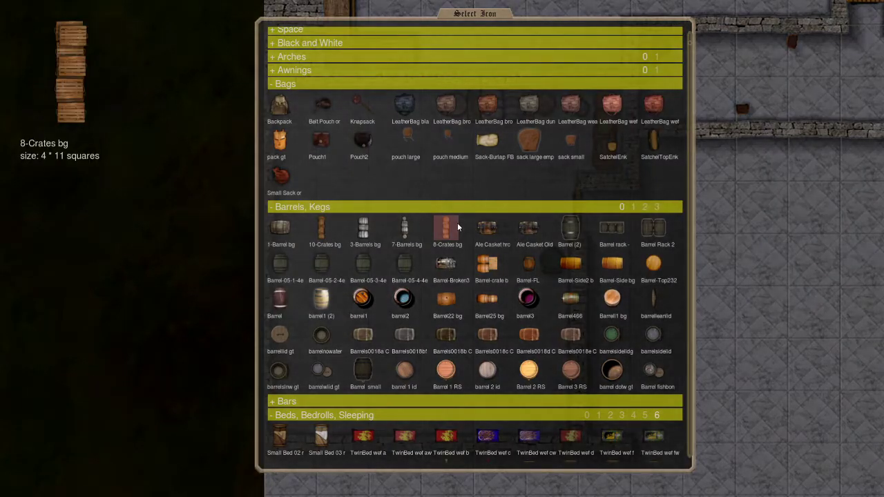
pyautogui.click(635, 207)
pyautogui.click(623, 207)
pyautogui.click(615, 228)
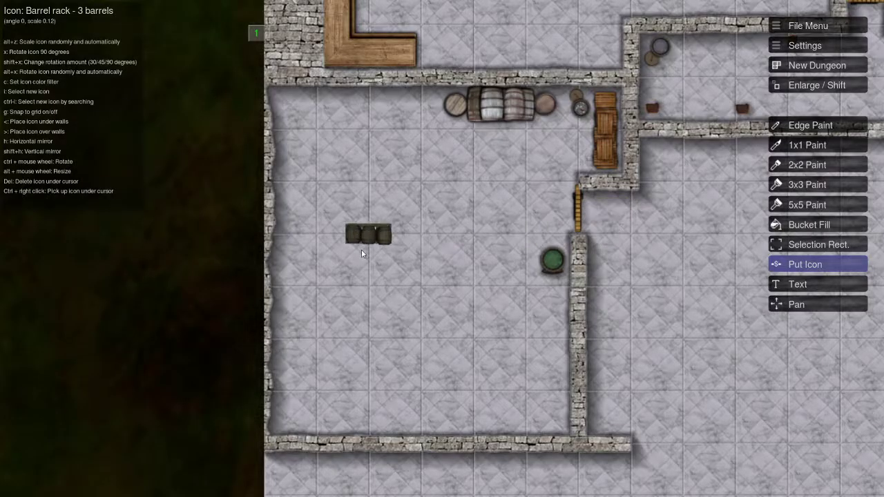
pyautogui.keyDown('alt'); pyautogui.scroll(6, 361, 253); pyautogui.keyUp('alt')
pyautogui.keyDown('alt'); pyautogui.scroll(-3, 371, 170); pyautogui.keyUp('alt')
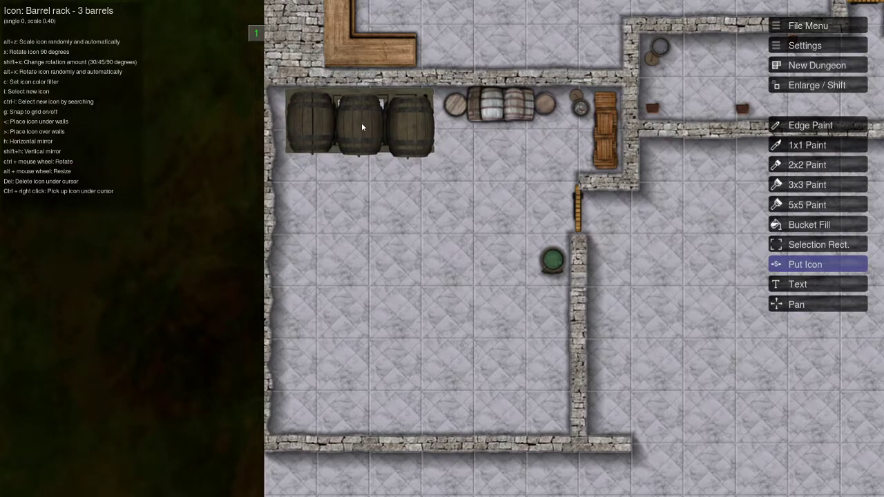
pyautogui.click(362, 123)
# Place a randomly rotated barrel_smashed_ae2 icon in the western room, just southwest of the crates
pyautogui.scroll(-3, 419, 241)
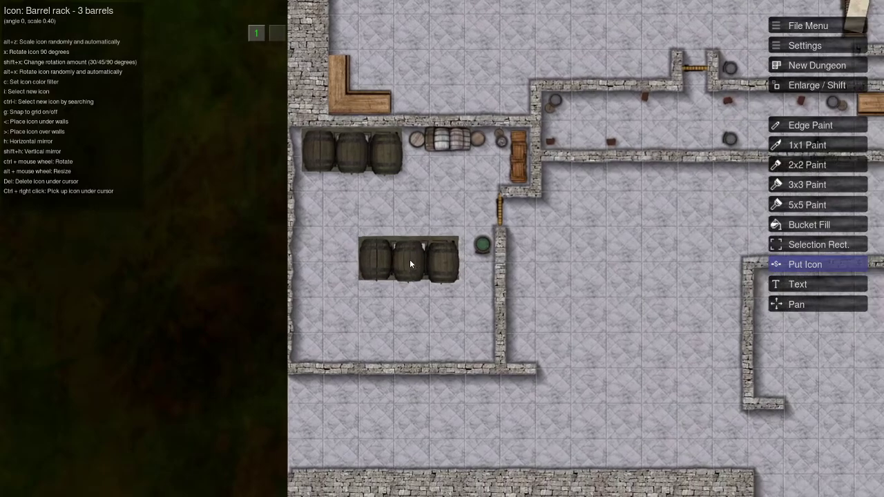
pyautogui.press('i')
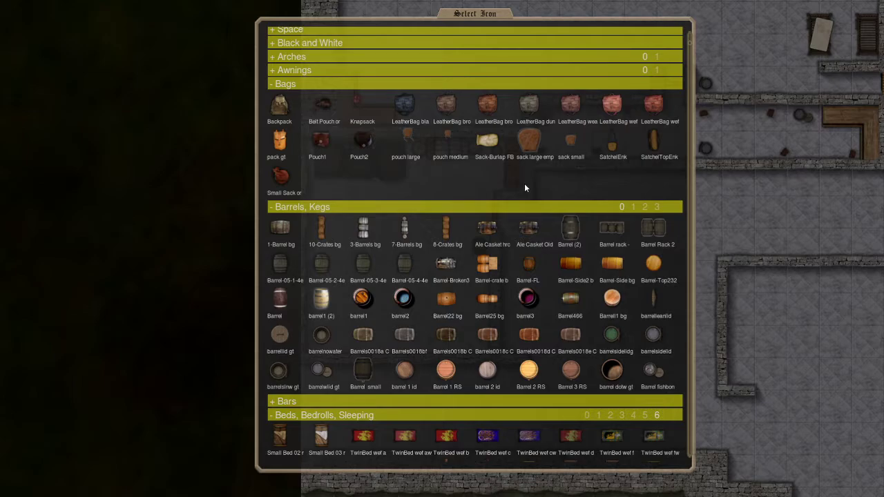
pyautogui.click(633, 207)
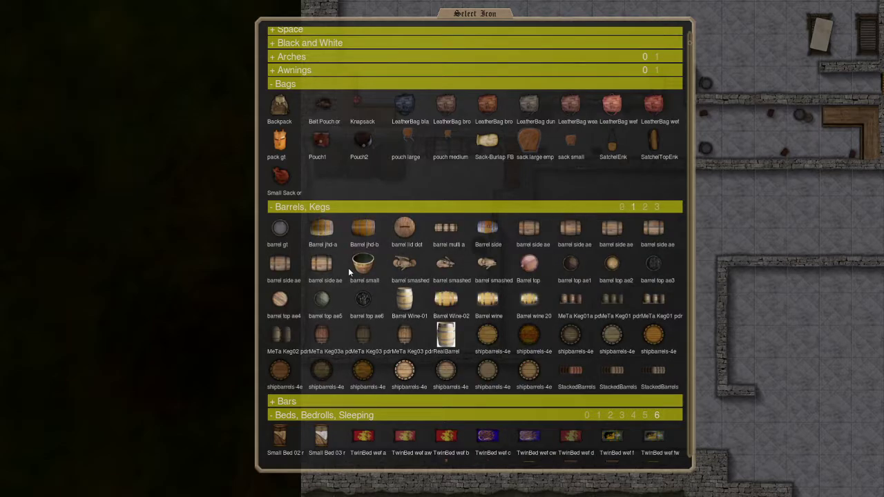
pyautogui.moveTo(488, 232)
pyautogui.click(457, 263)
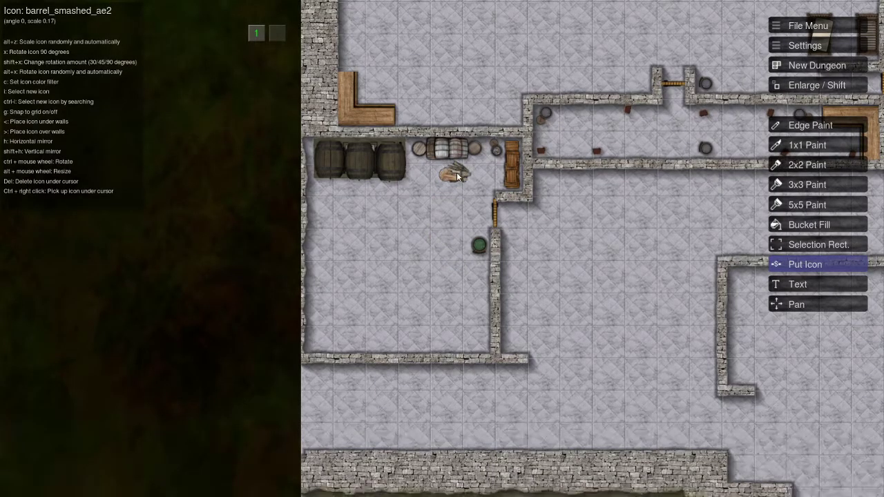
pyautogui.scroll(-2, 476, 182)
pyautogui.hotkey('alt', 'x')
pyautogui.click(476, 178)
# Place a StackedBarrels3_RS_hrc icon at scale 0.22, angle 0, with grid snapping on, against the western room's south wall near the southeast corner
pyautogui.press('i')
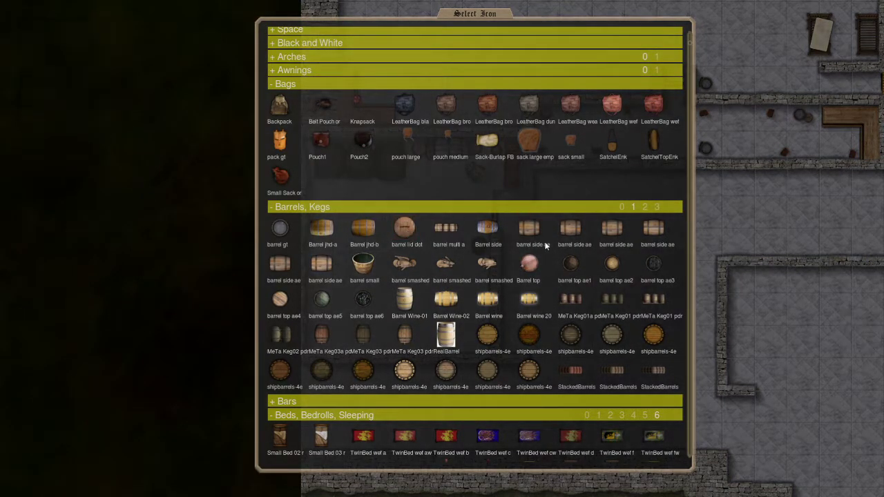
pyautogui.click(646, 377)
pyautogui.keyDown('alt'); pyautogui.scroll(-10, 412, 316); pyautogui.keyUp('alt')
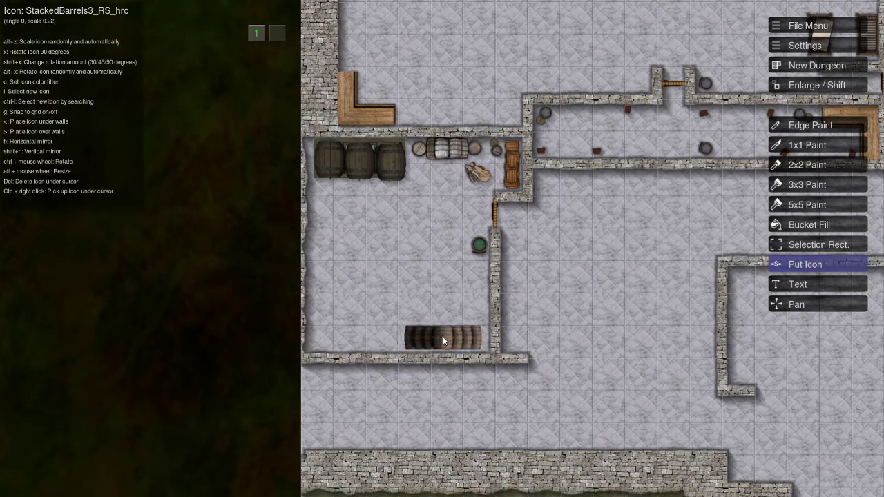
pyautogui.press('g')
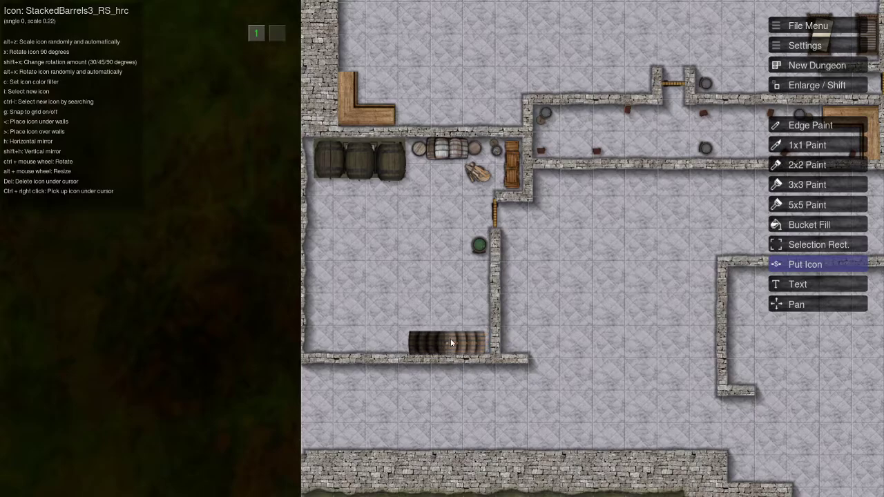
pyautogui.click(451, 340)
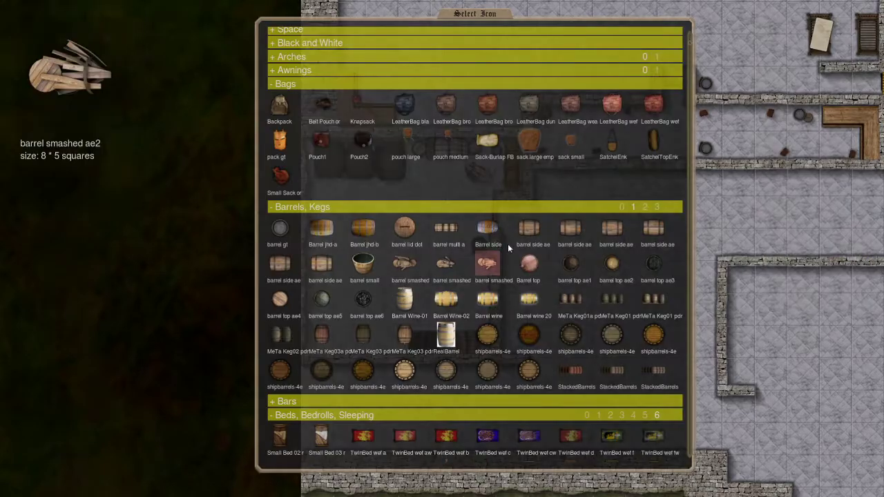
# Place a Table-Tile34_bg icon from Boxes, Crates, Containers at scale 0.25 against the western room's west wall, south of the barrel rack
pyautogui.click(642, 208)
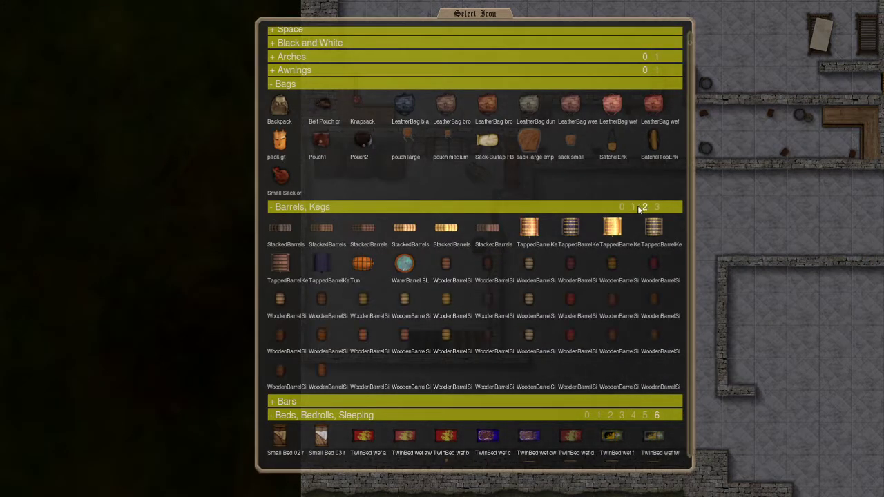
pyautogui.scroll(-3, 457, 216)
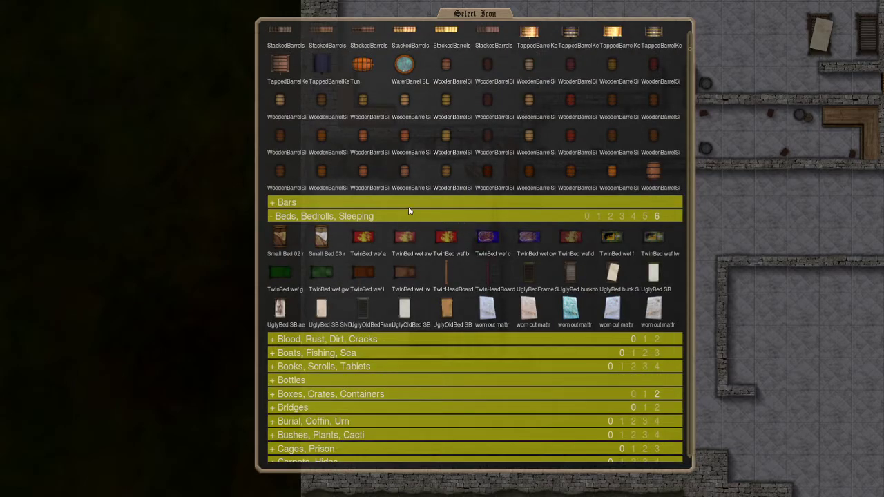
pyautogui.scroll(-3, 379, 262)
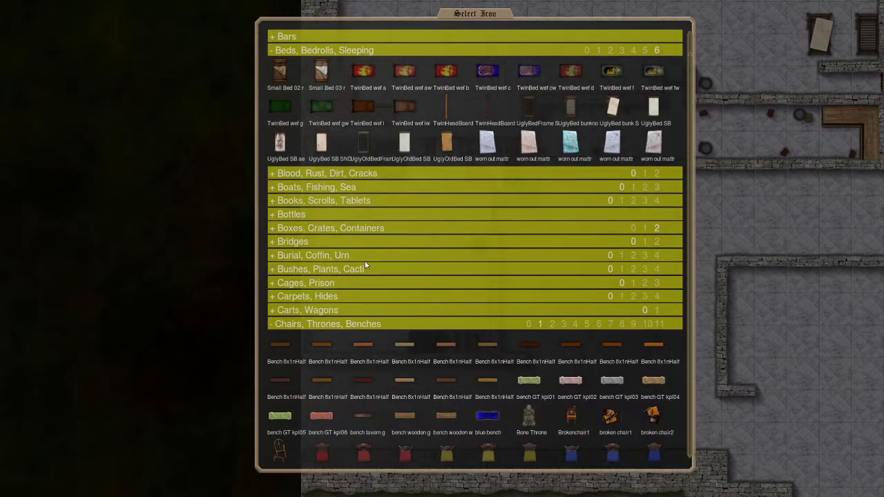
pyautogui.click(288, 229)
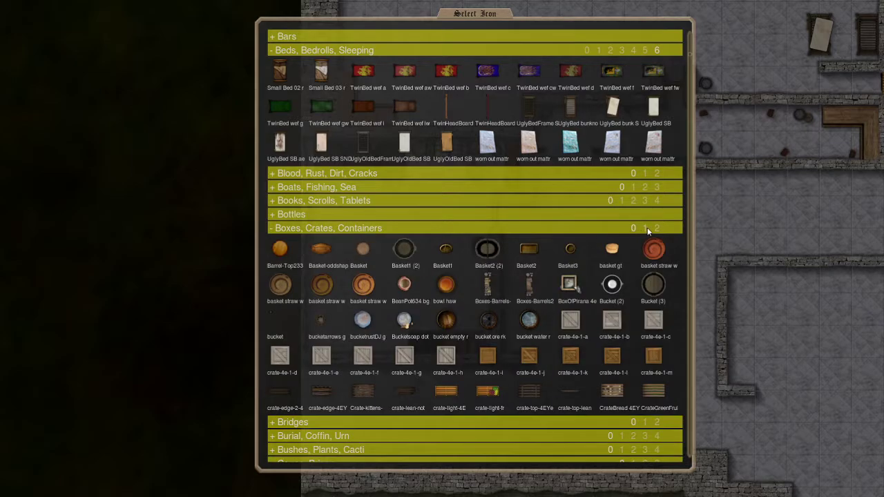
pyautogui.click(647, 229)
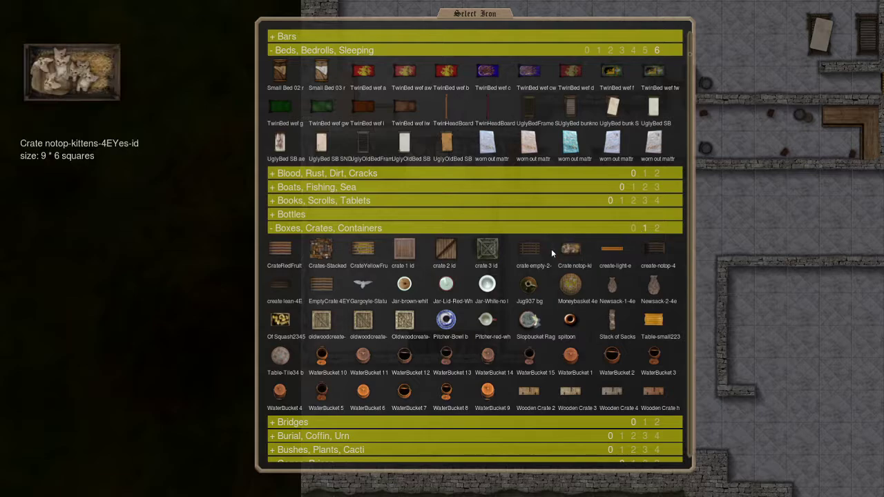
pyautogui.click(286, 360)
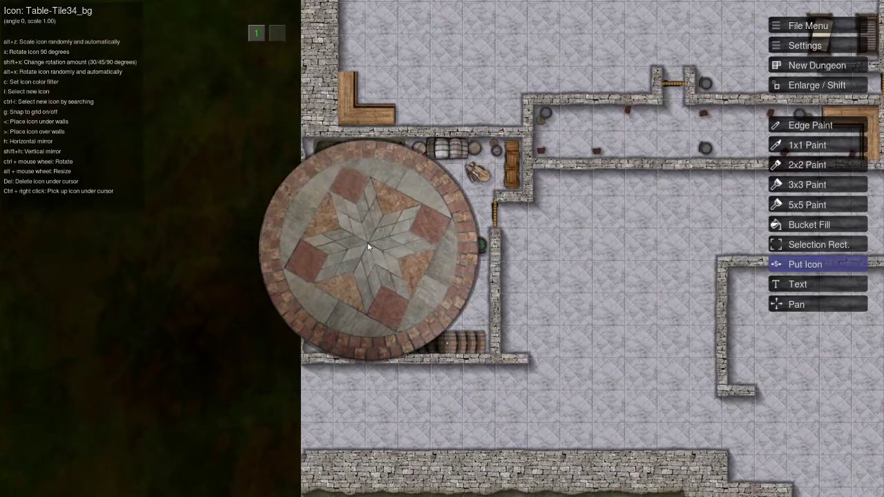
pyautogui.keyDown('alt'); pyautogui.scroll(-3, 368, 246); pyautogui.keyUp('alt')
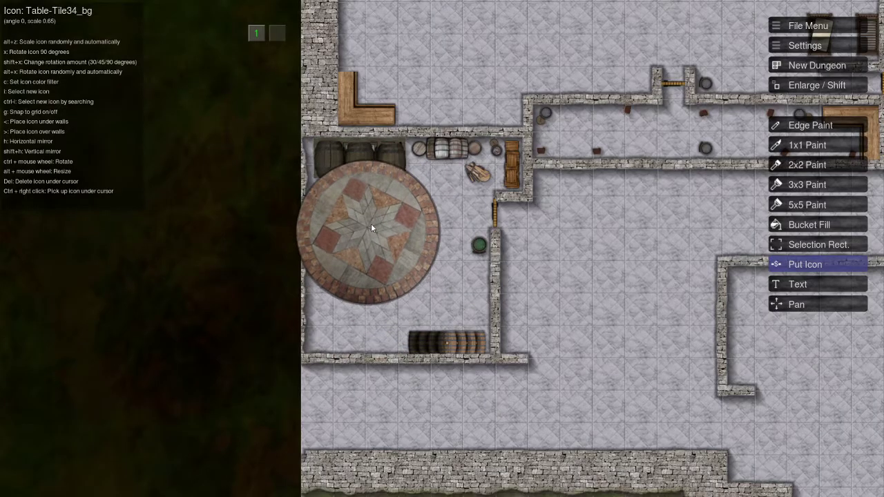
pyautogui.click(334, 215)
# Place two randomly rotated Table-Tile34_bg tables at scale 0.25 north and east of the L-shaped bar in the large northern room
pyautogui.press('i')
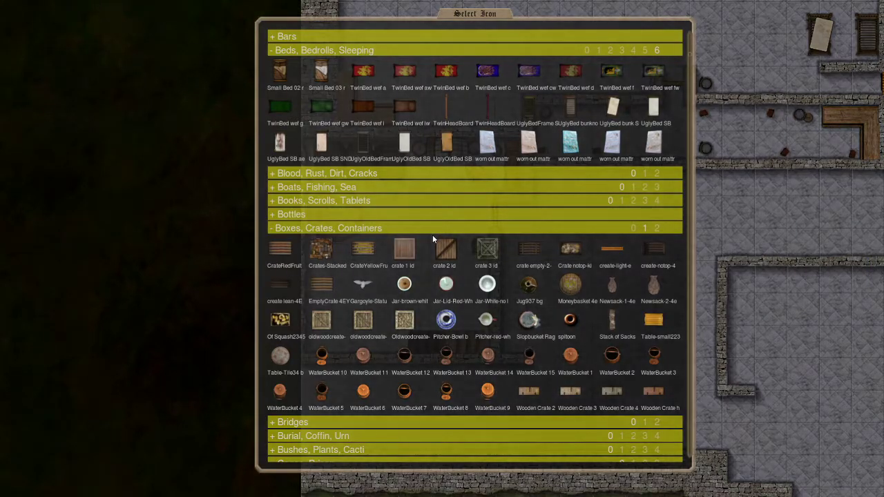
pyautogui.press('Escape')
pyautogui.scroll(-3, 458, 122)
pyautogui.moveTo(476, 86); pyautogui.dragTo(449, 214)
pyautogui.scroll(3, 414, 266)
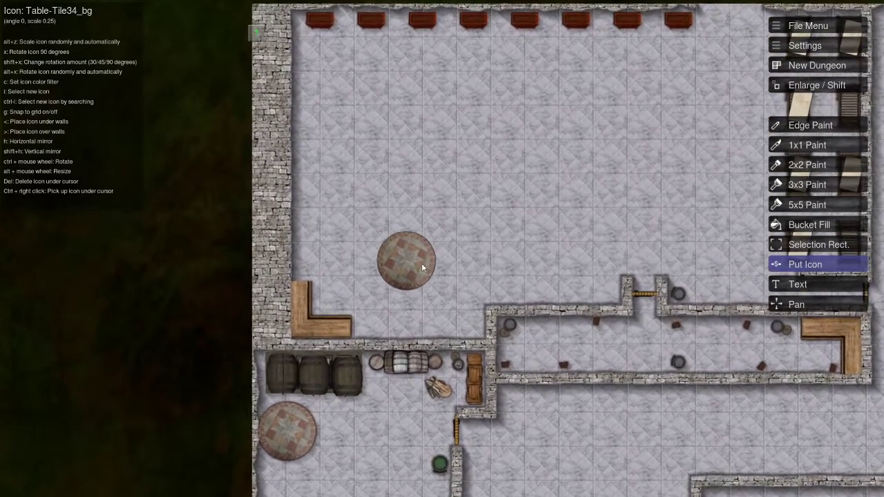
pyautogui.hotkey('alt', 'x')
pyautogui.click(419, 297)
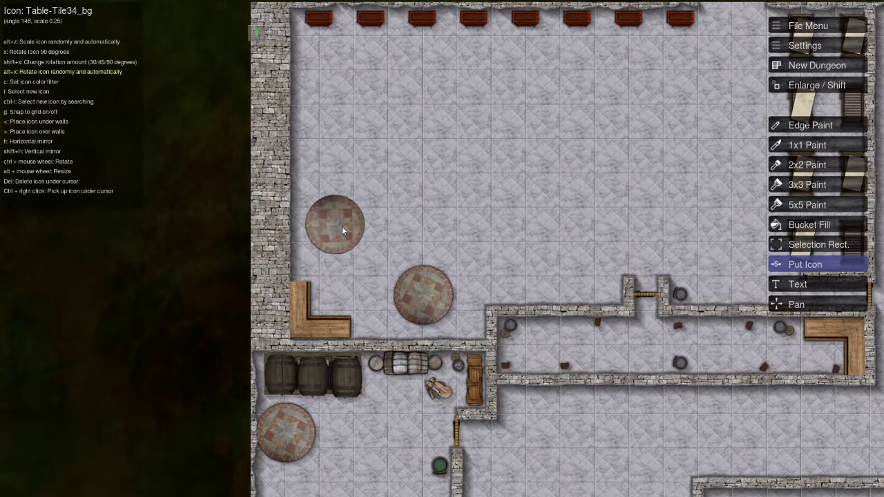
pyautogui.click(353, 230)
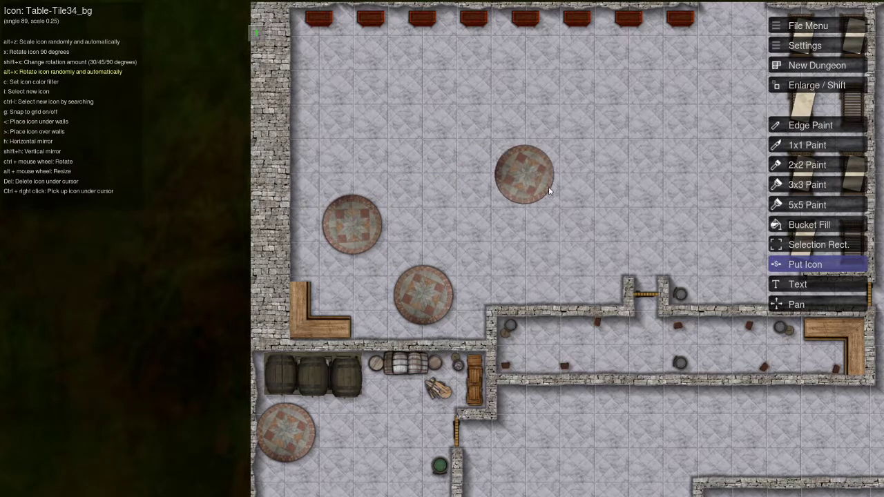
# Pick up an existing chair_1 icon, turn off random rotation, and place four chairs around each of the northern room's two round tables
pyautogui.moveTo(554, 187); pyautogui.dragTo(460, 139)
pyautogui.keyDown('ctrl'); pyautogui.rightClick(498, 260); pyautogui.keyUp('ctrl')
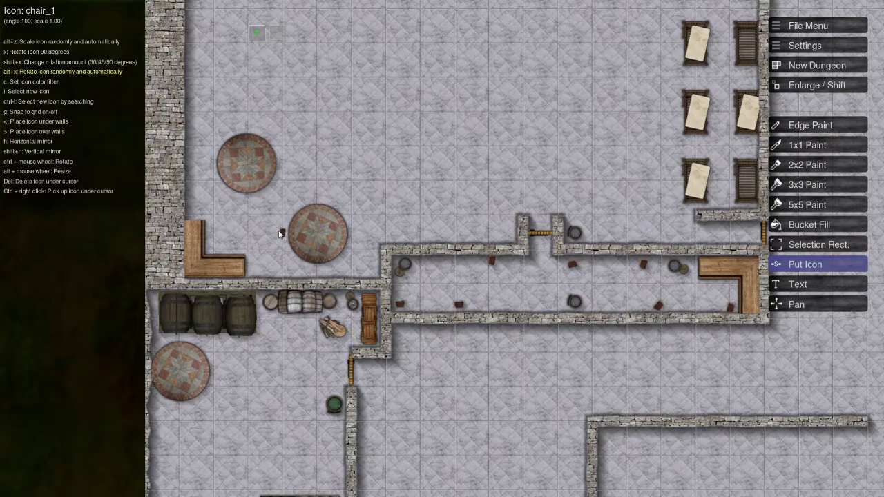
pyautogui.hotkey('alt', 'x')
pyautogui.click(317, 198)
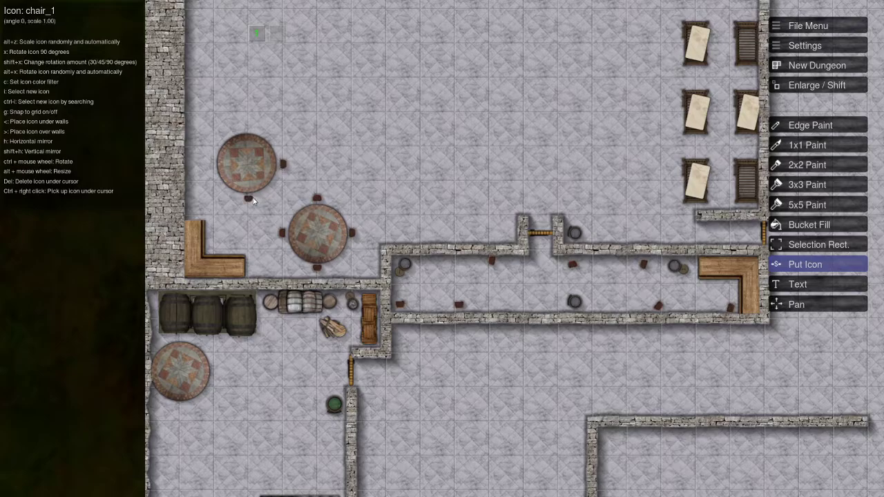
pyautogui.click(253, 198)
pyautogui.press('x')
pyautogui.click(245, 134)
# Place two chair_1 icons inside the corner of the northern room's L-shaped bar, one facing each arm
pyautogui.scroll(-2, 387, 145)
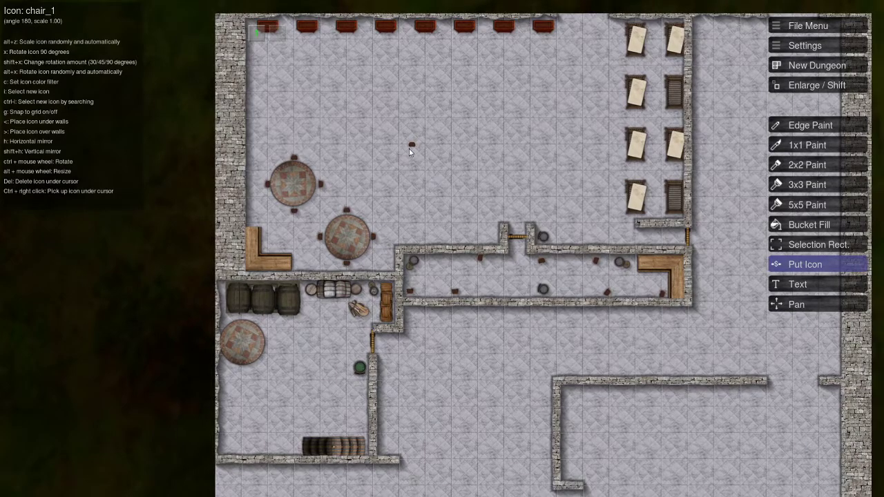
pyautogui.moveTo(409, 148); pyautogui.dragTo(435, 166)
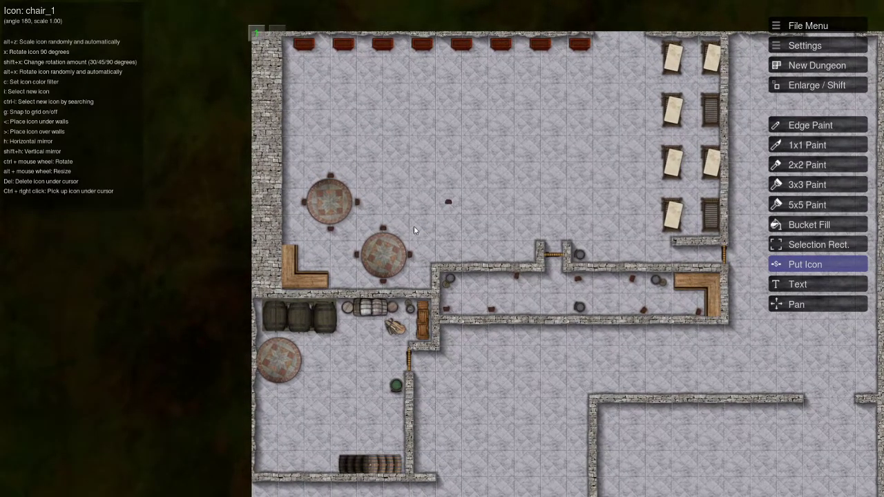
pyautogui.scroll(2, 298, 261)
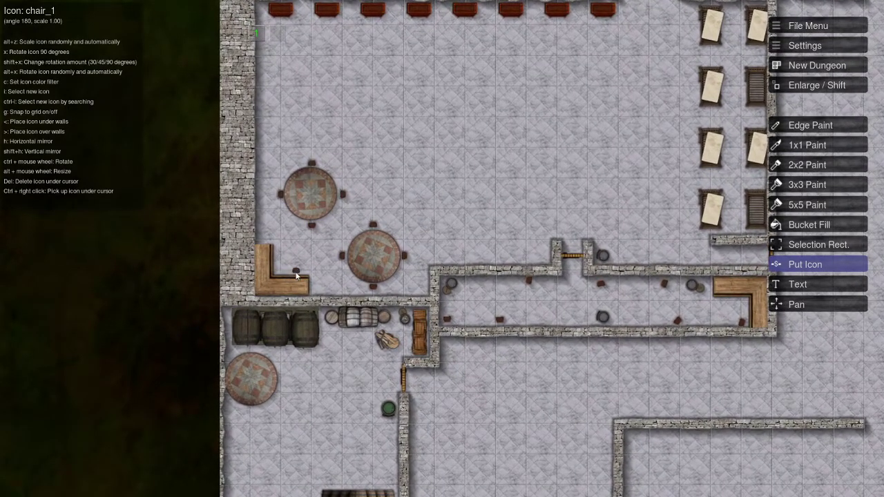
pyautogui.press('x')
# Place a create-notop-4EYes crate at scale 0.05, angle 0, at the east end of the western room's three-barrel rack
pyautogui.press('i')
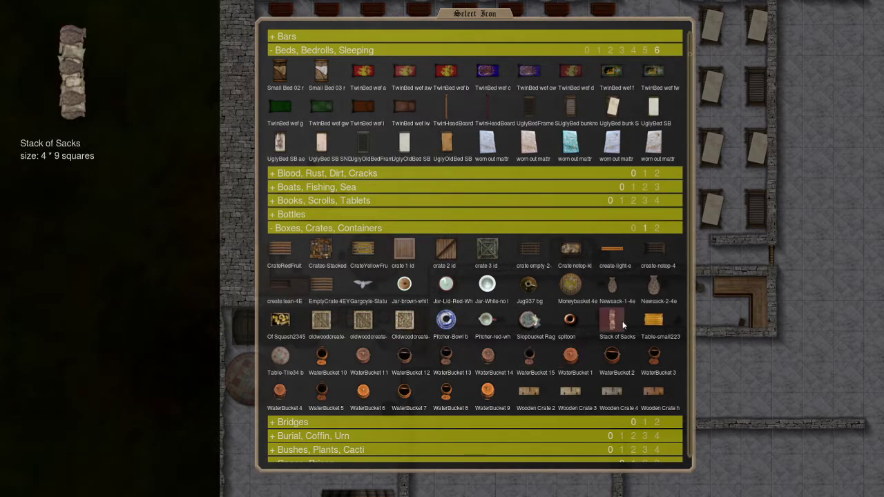
pyautogui.click(655, 229)
pyautogui.click(645, 228)
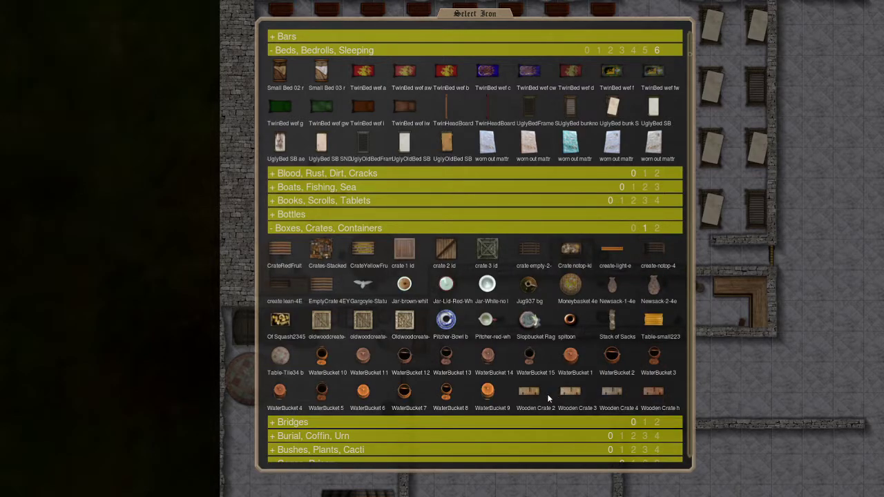
pyautogui.click(655, 249)
pyautogui.keyDown('alt'); pyautogui.scroll(-10, 488, 308); pyautogui.keyUp('alt')
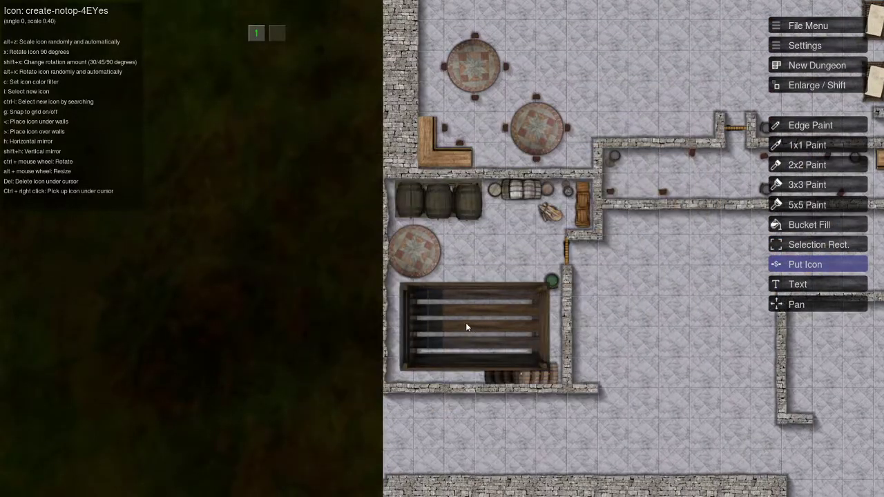
pyautogui.scroll(5, 521, 225)
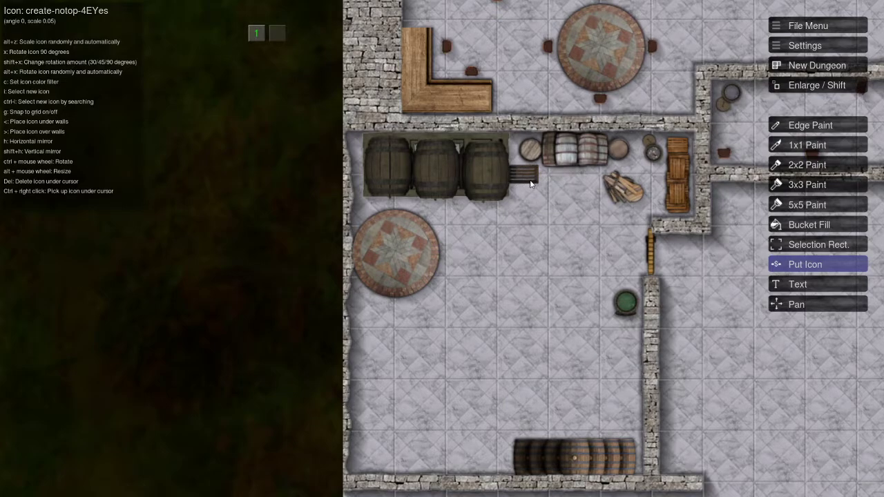
pyautogui.scroll(-2, 542, 252)
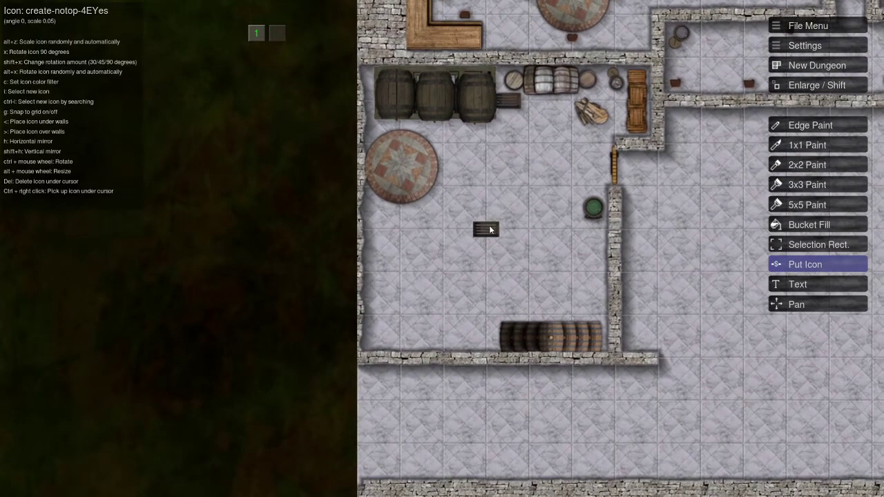
# Place an oldwoodcreate-01-4e crate at scale 0.30, angle 0, against the western room's south wall, west of the barrel row
pyautogui.press('l')
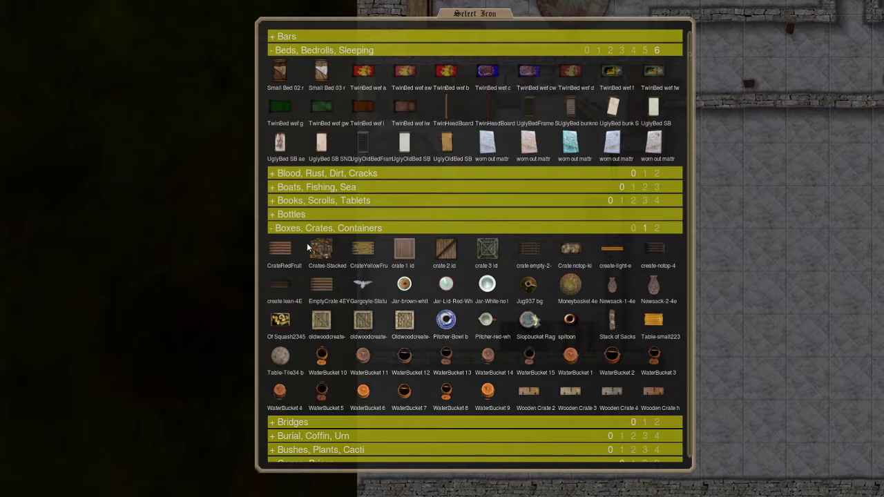
pyautogui.click(319, 248)
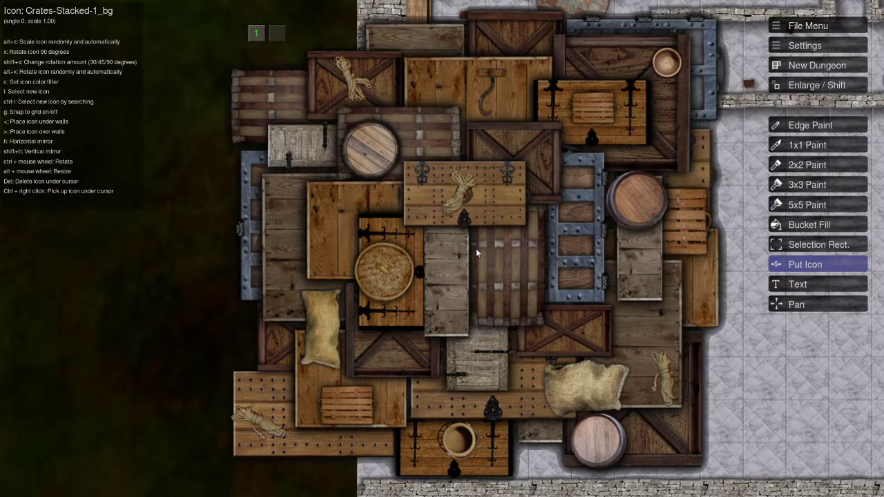
pyautogui.press('l')
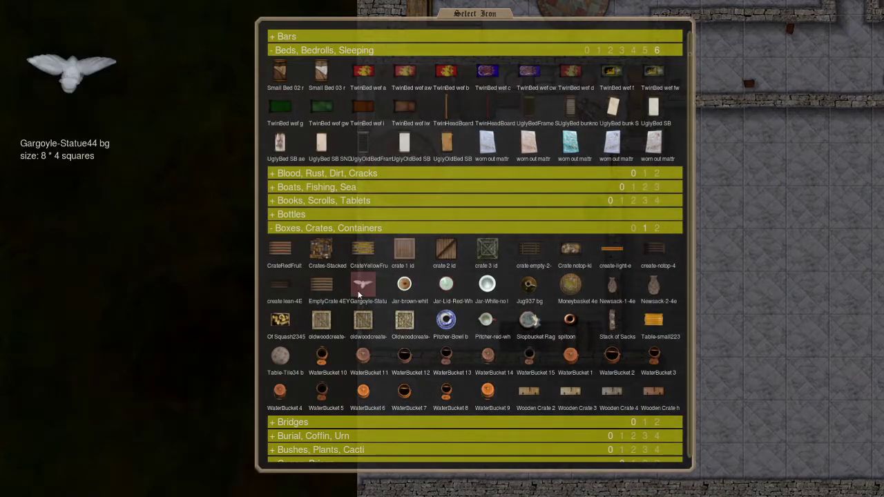
pyautogui.click(325, 323)
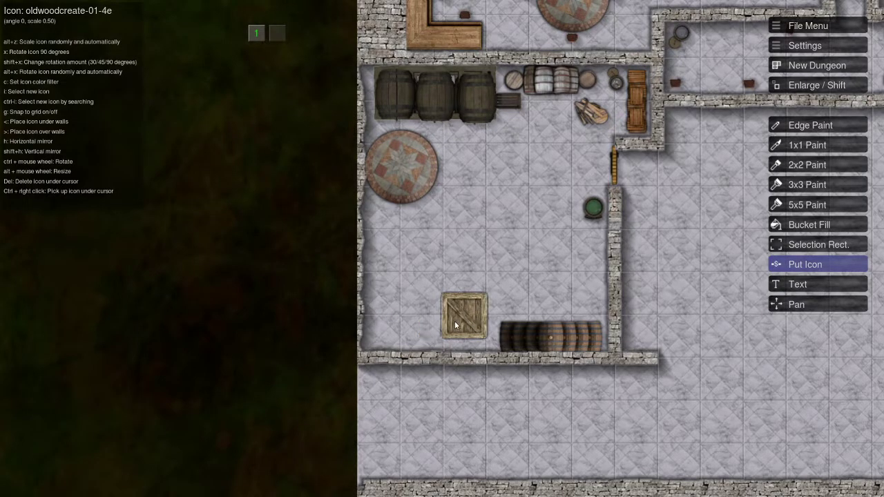
pyautogui.keyDown('alt'); pyautogui.scroll(-4, 455, 325); pyautogui.keyUp('alt')
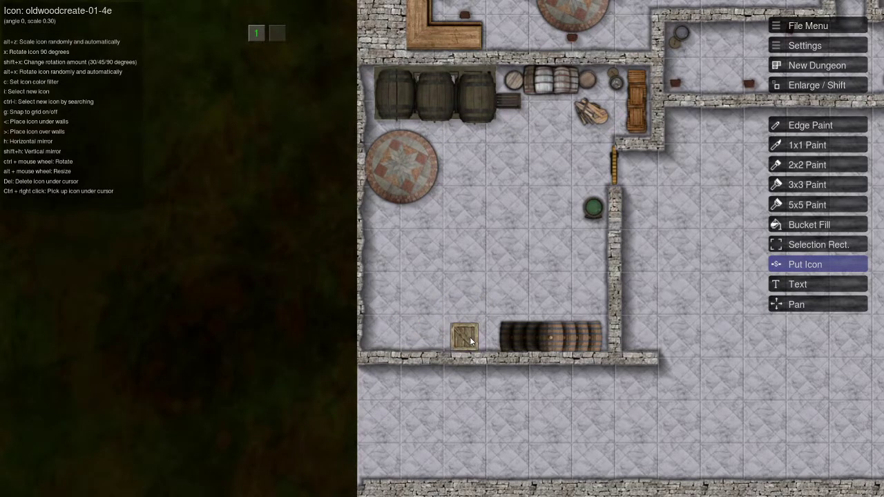
pyautogui.click(470, 339)
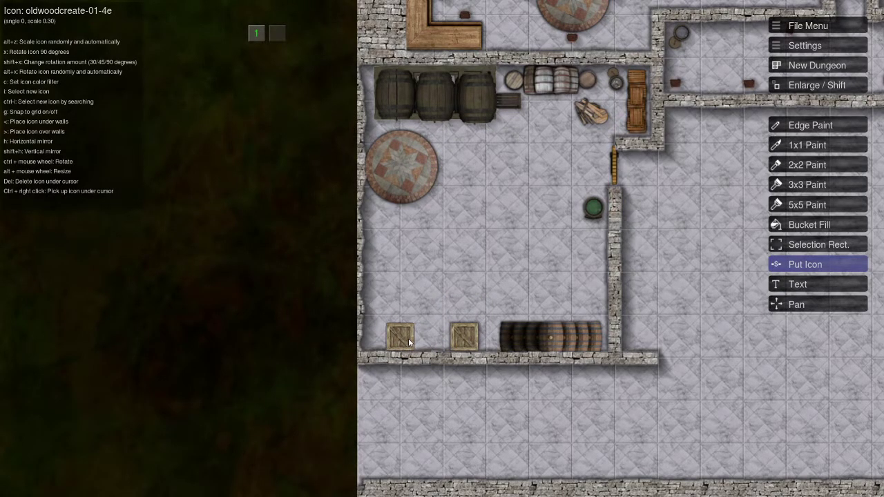
# Extend the crate row westward with the second oldwoodcreate variant, and place an Oldwoodcreate-03-4e crate at scale 0.30 in the middle
pyautogui.press('i')
pyautogui.click(377, 322)
pyautogui.scroll(3, 426, 334)
pyautogui.press('i')
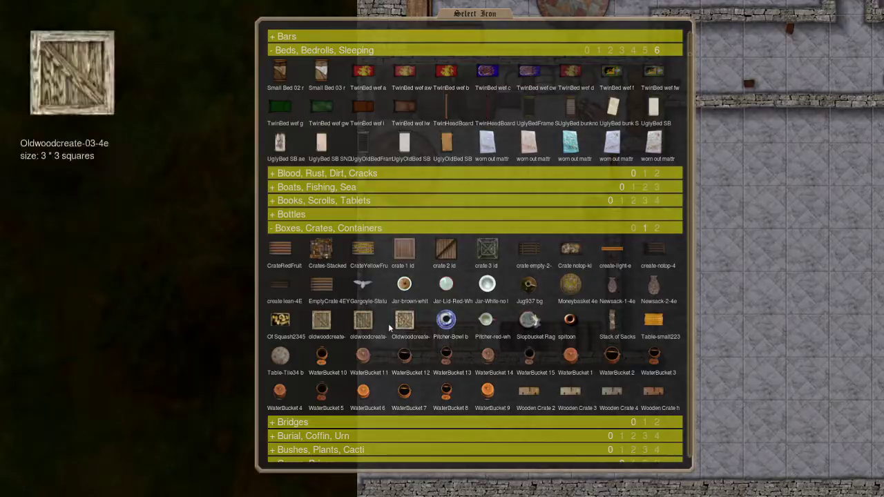
pyautogui.click(388, 323)
pyautogui.scroll(2, 443, 343)
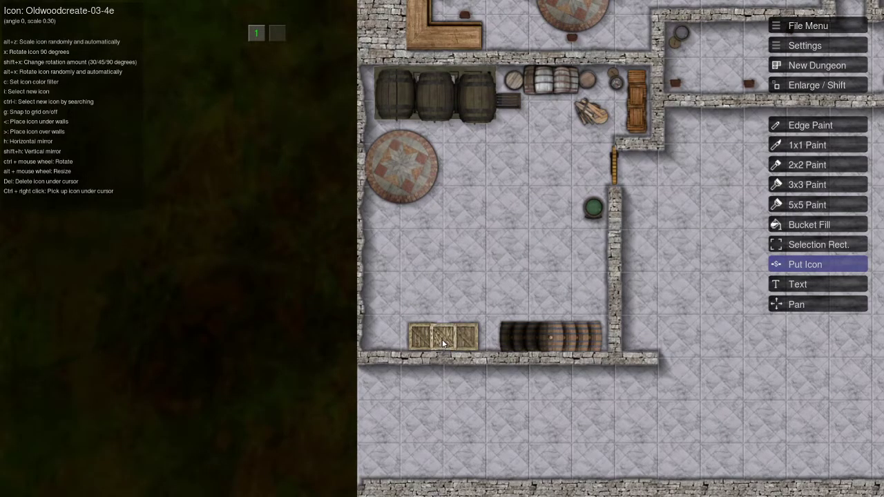
pyautogui.click(443, 343)
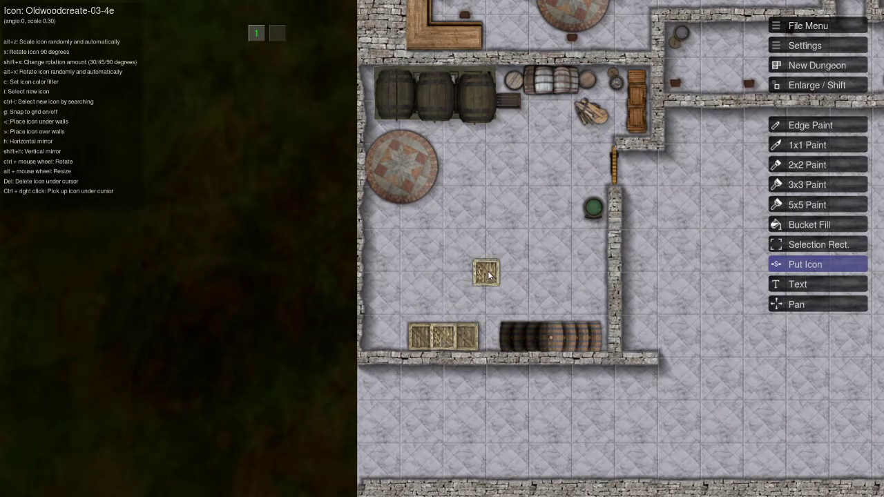
pyautogui.moveTo(489, 232); pyautogui.dragTo(441, 270)
pyautogui.moveTo(509, 232); pyautogui.dragTo(462, 256)
pyautogui.scroll(-5, 444, 258)
pyautogui.scroll(-3, 578, 233)
pyautogui.moveTo(592, 229); pyautogui.dragTo(460, 278)
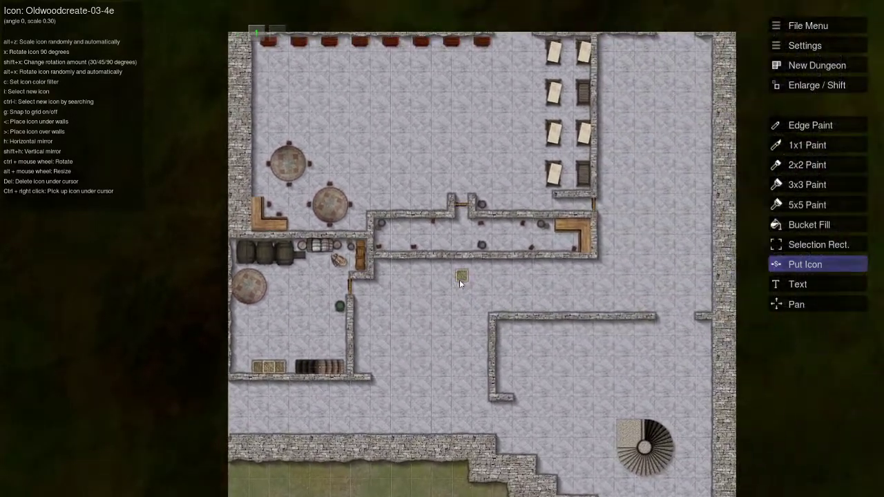
pyautogui.scroll(-2, 433, 297)
pyautogui.scroll(3, 409, 314)
pyautogui.scroll(-1, 432, 302)
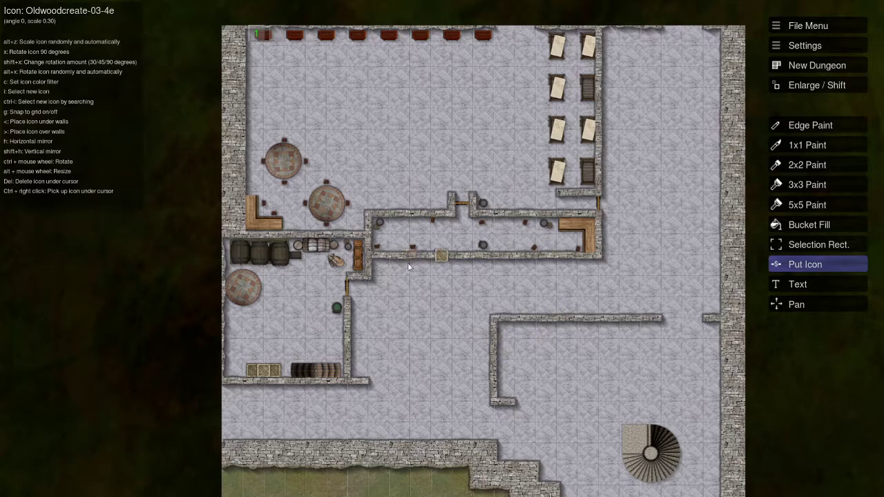
pyautogui.moveTo(485, 309); pyautogui.dragTo(523, 291)
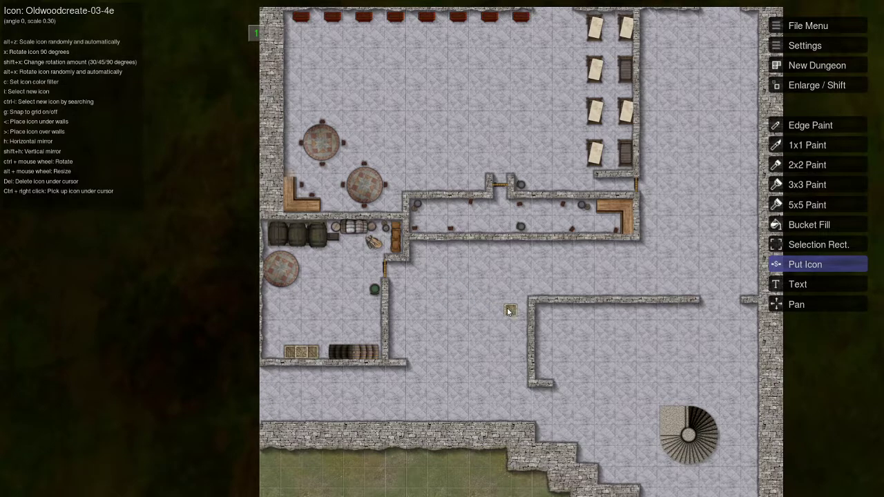
pyautogui.press('l')
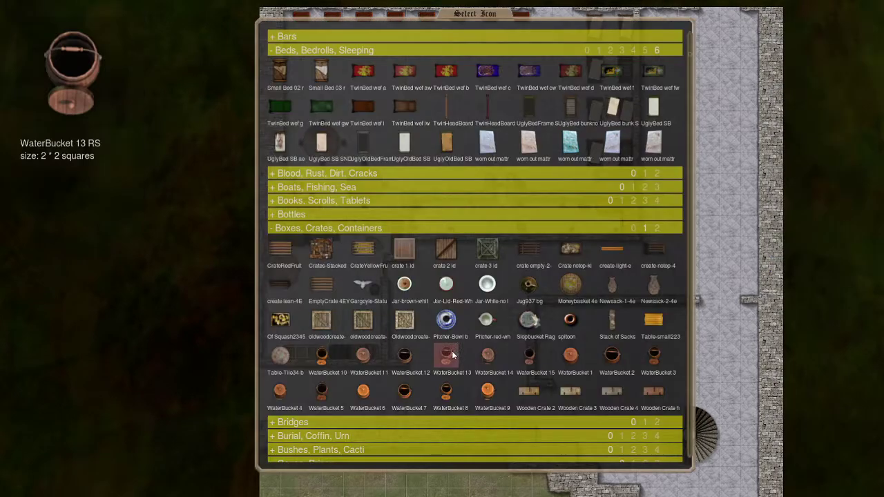
pyautogui.press('Escape')
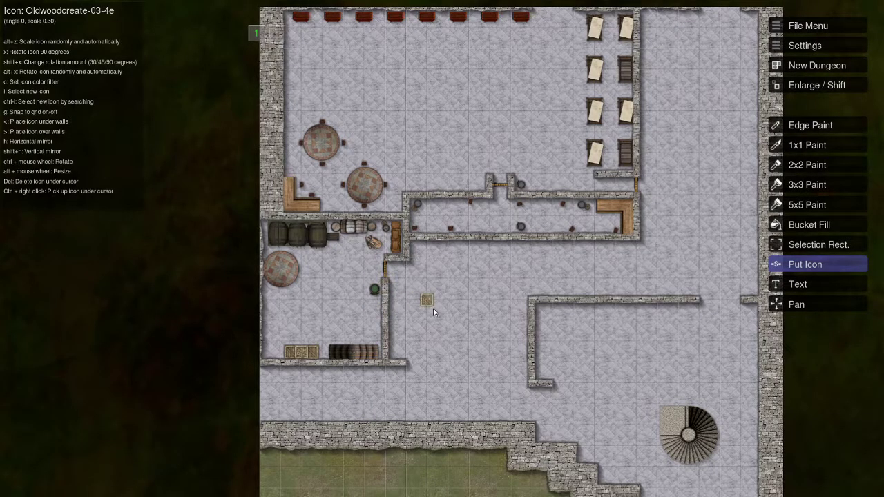
pyautogui.press('i')
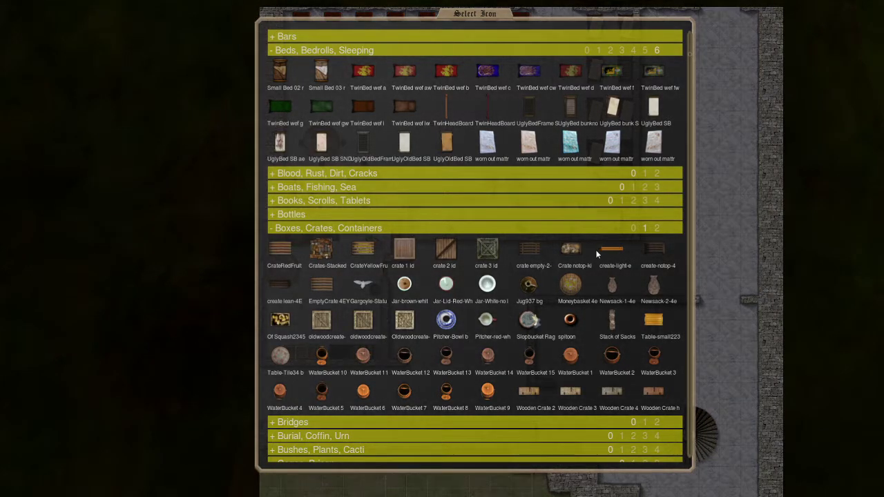
pyautogui.click(404, 319)
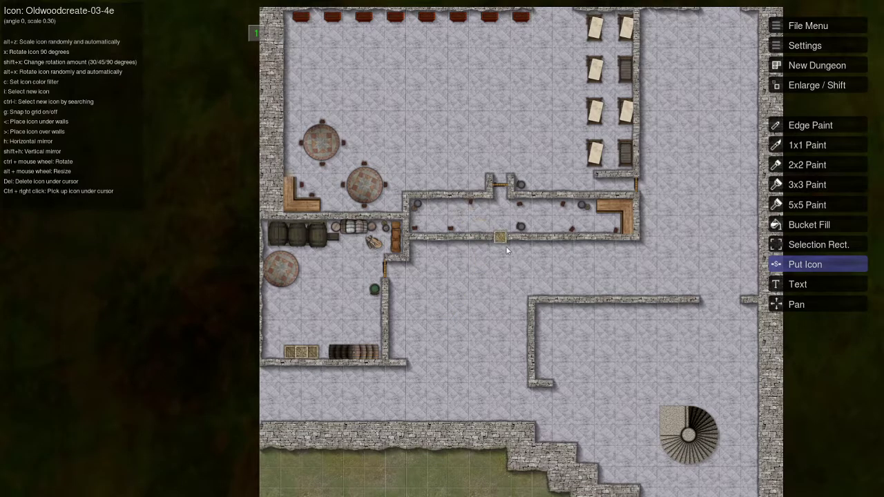
# Search the icons for "double" and place a door_double_w_brace_down at angle 0, scale 0.25 in the staircase room's west opening
pyautogui.moveTo(513, 298); pyautogui.dragTo(384, 186)
pyautogui.scroll(2, 556, 266)
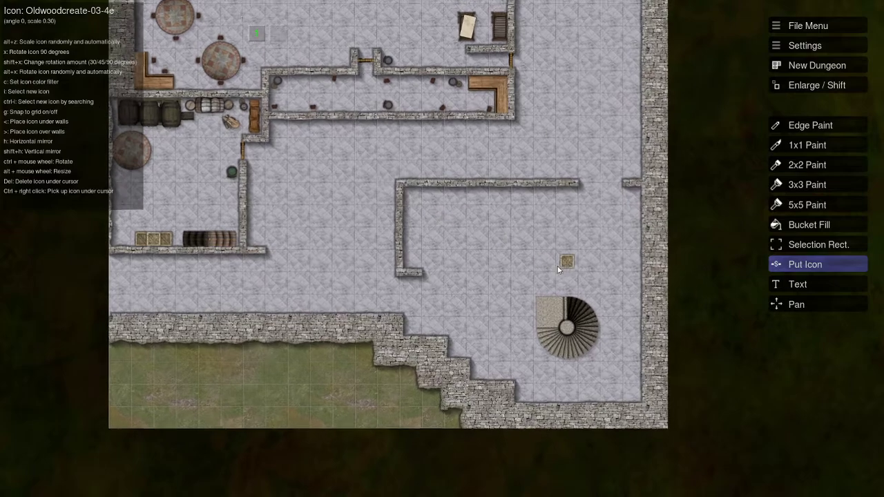
pyautogui.moveTo(509, 272); pyautogui.dragTo(452, 259)
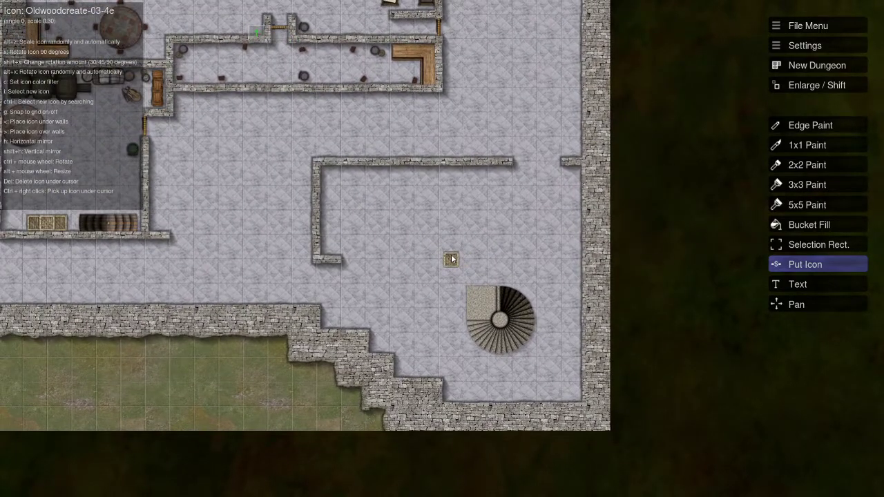
pyautogui.scroll(1, 451, 259)
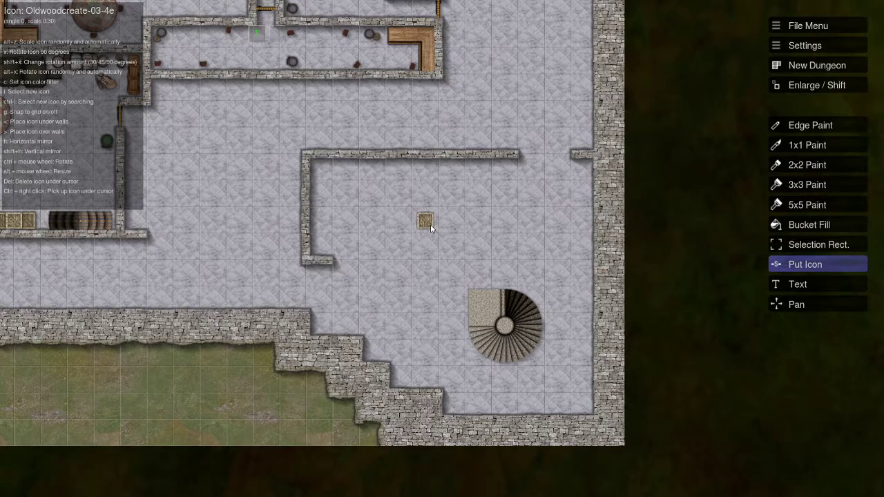
pyautogui.press('i')
pyautogui.hotkey('ctrl', 'i')
pyautogui.write('double')
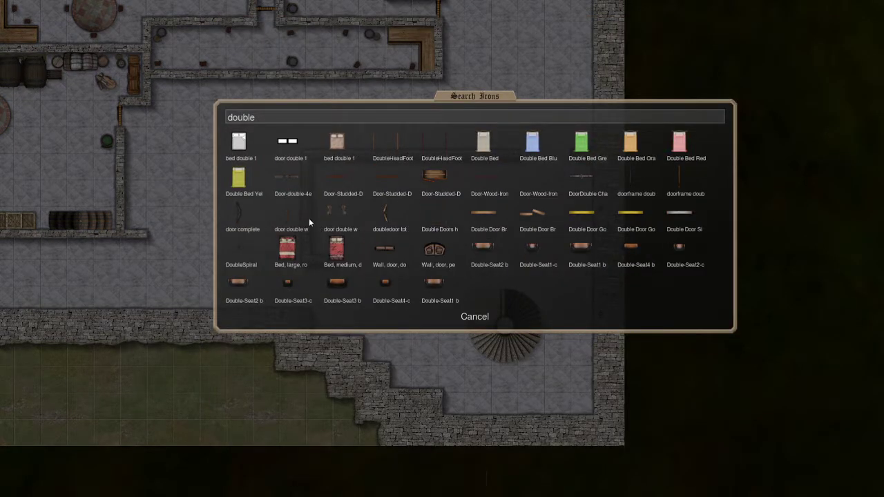
pyautogui.click(304, 216)
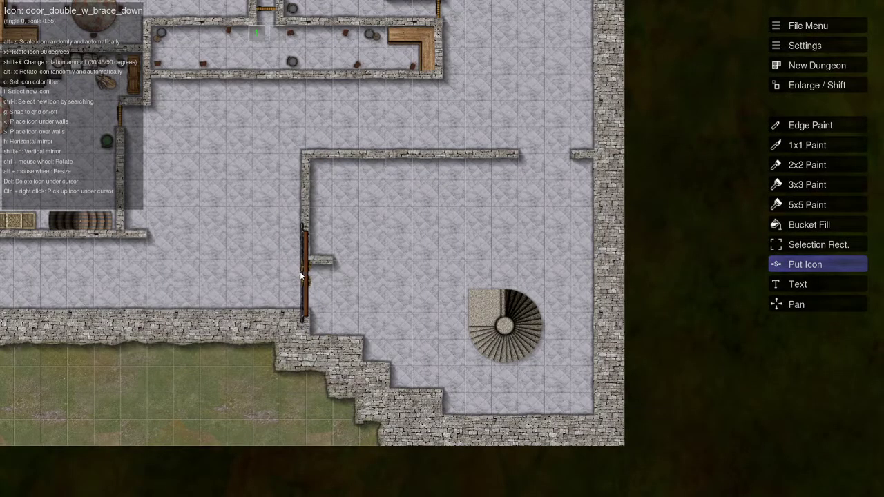
pyautogui.keyDown('alt'); pyautogui.scroll(-7, 302, 283); pyautogui.keyUp('alt')
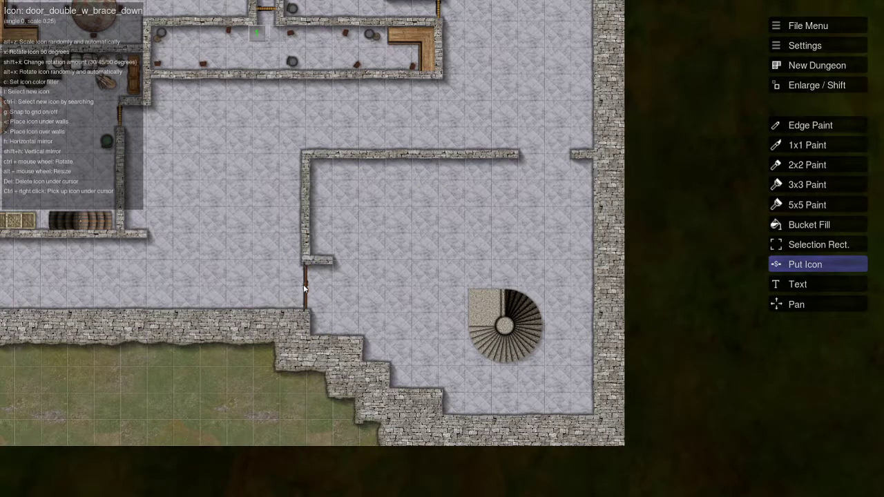
# Place a door_double_w_brace_down at angle 90, scale 0.30 in the staircase room's north opening, leaving its color filter unchanged
pyautogui.press('c')
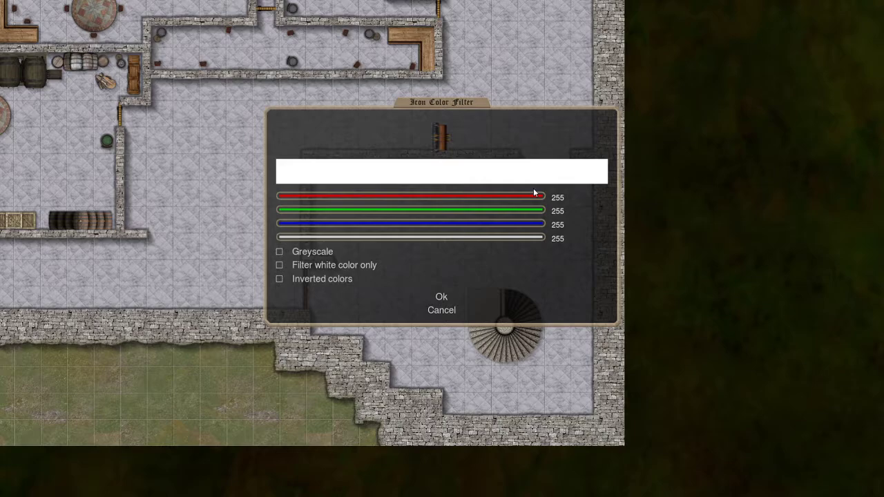
pyautogui.click(433, 310)
pyautogui.press('x')
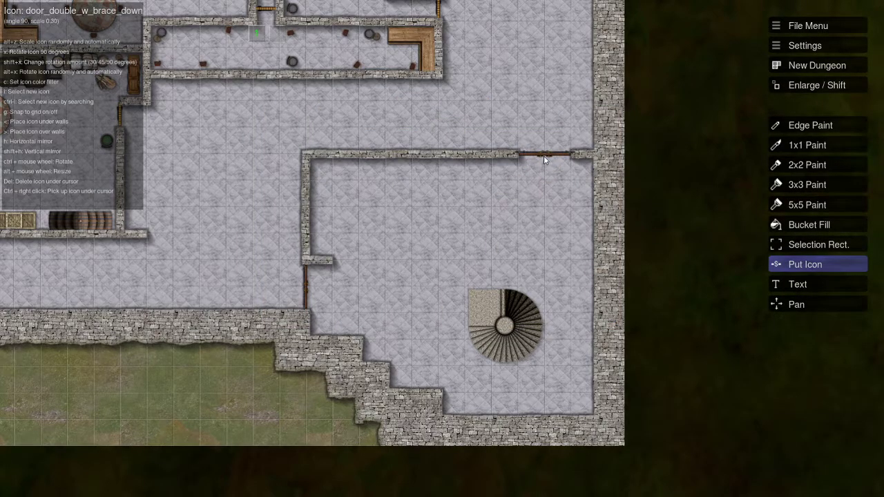
pyautogui.click(543, 155)
# Rotate the double door back to angle 0 and place it at scale 0.30 over the staircase room's west opening
pyautogui.scroll(3, 450, 234)
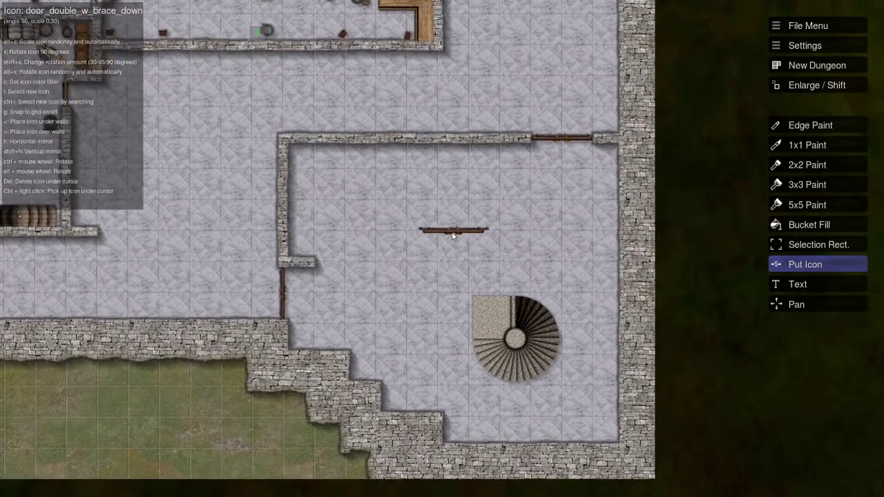
pyautogui.moveTo(452, 236); pyautogui.dragTo(510, 228)
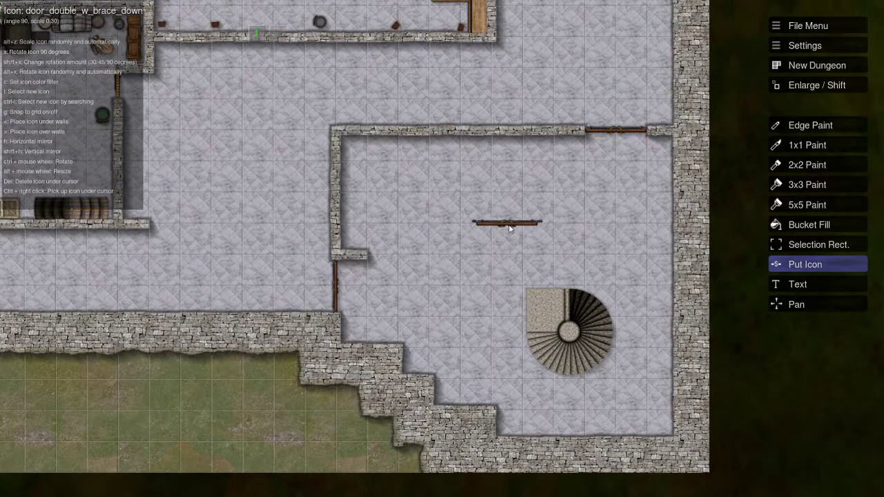
pyautogui.press('x')
pyautogui.press('x')
pyautogui.press('x')
pyautogui.click(336, 286)
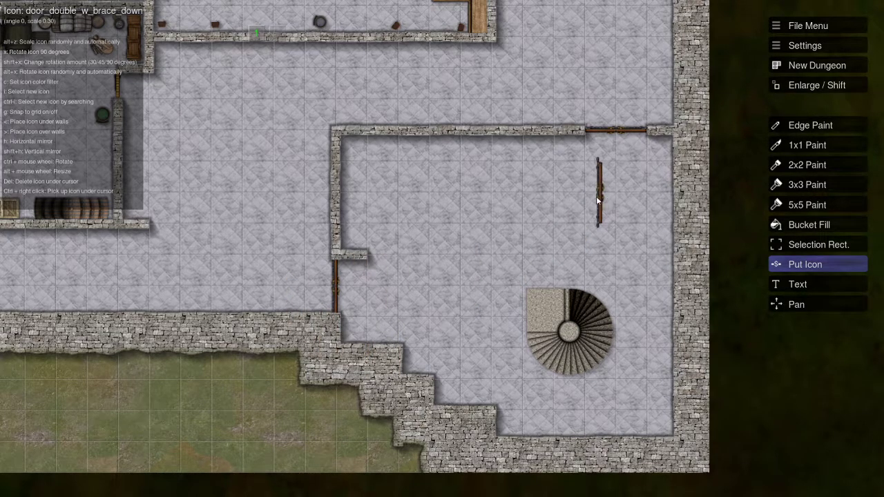
# Place a 0-Weapons-table_bg from Crafting, Forge at angle 90, scale 0.20, against the staircase room's west wall, north of the wall stub
pyautogui.scroll(-2, 453, 229)
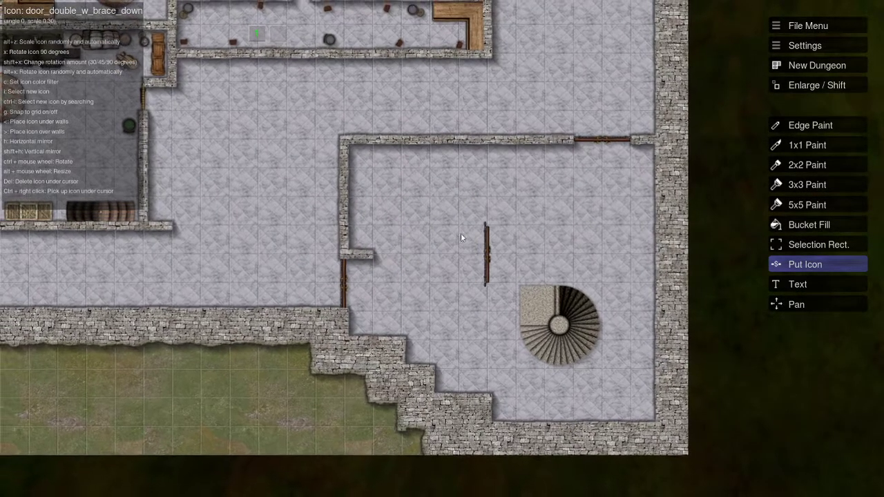
pyautogui.press('i')
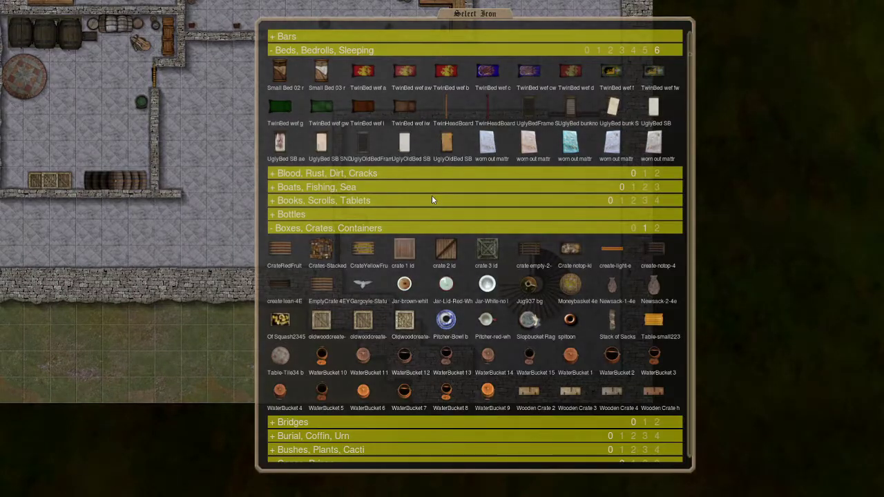
pyautogui.scroll(-10, 432, 200)
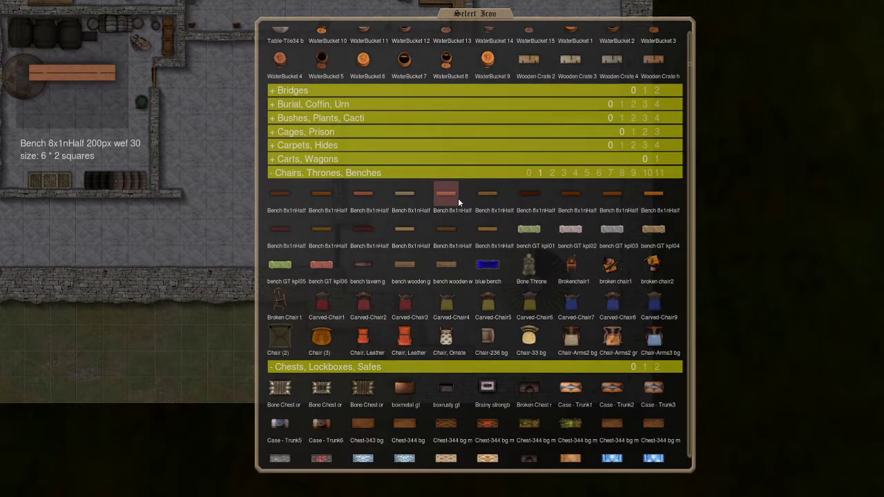
pyautogui.scroll(-5, 458, 201)
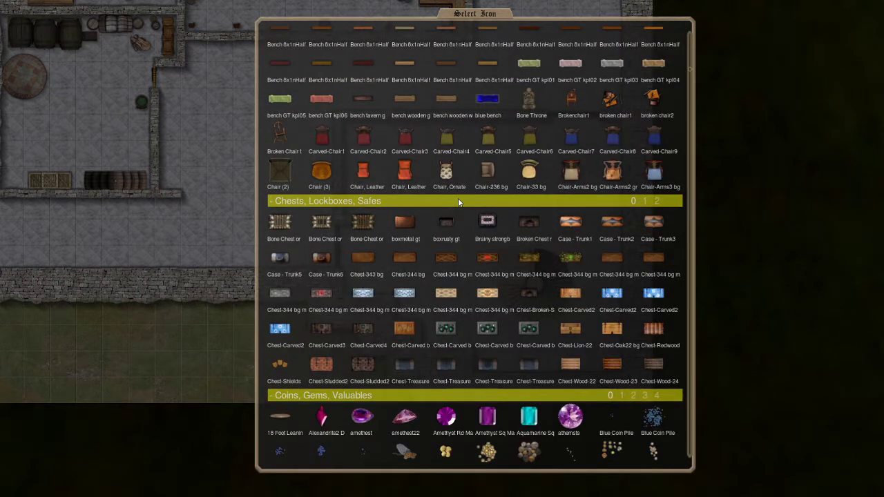
pyautogui.scroll(-11, 458, 198)
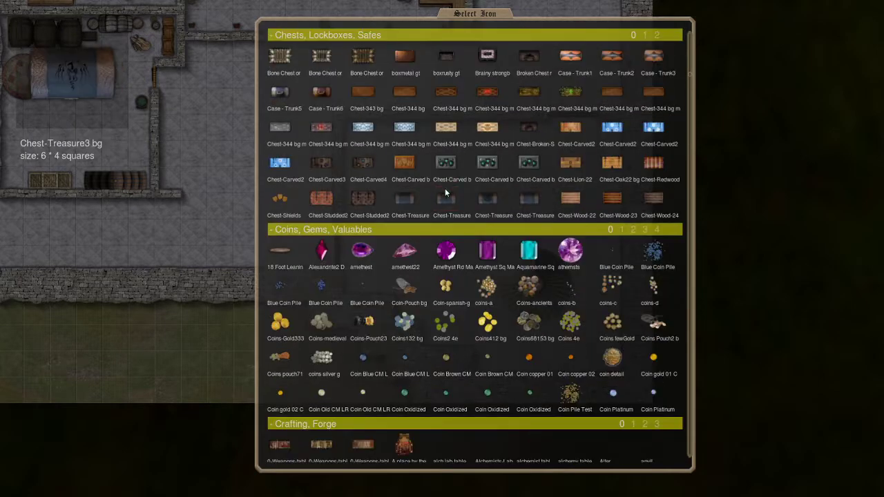
pyautogui.scroll(3, 387, 211)
pyautogui.scroll(-1, 346, 248)
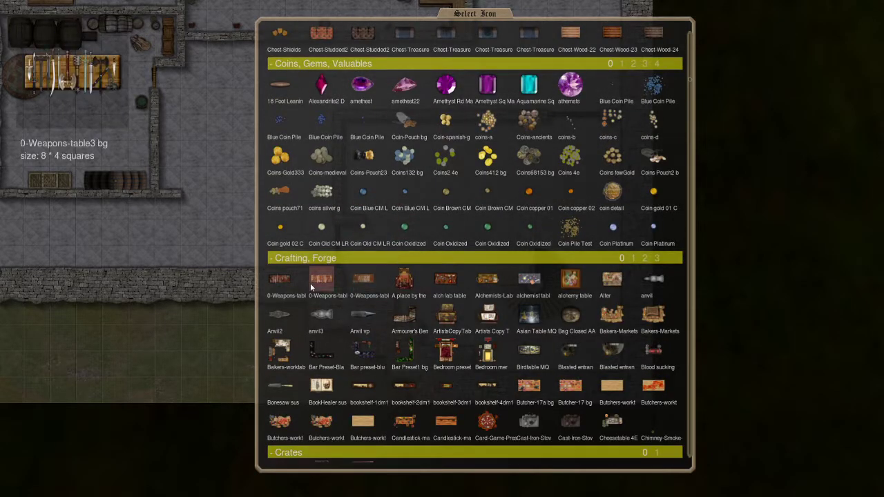
pyautogui.click(359, 277)
pyautogui.hotkey('alt', 'x')
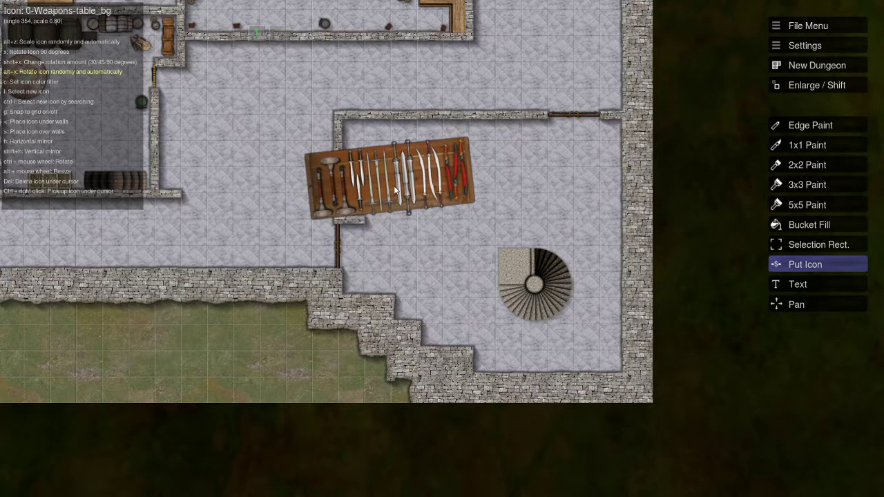
pyautogui.hotkey('alt', 'x')
pyautogui.press('x')
pyautogui.scroll(-10, 366, 183)
pyautogui.scroll(-1, 357, 189)
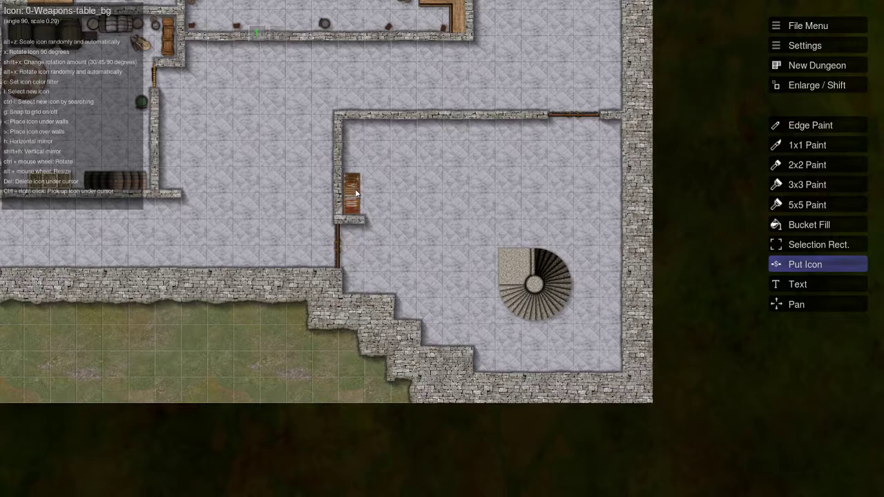
# Open the icon selection to choose another furnishing
pyautogui.press('i')
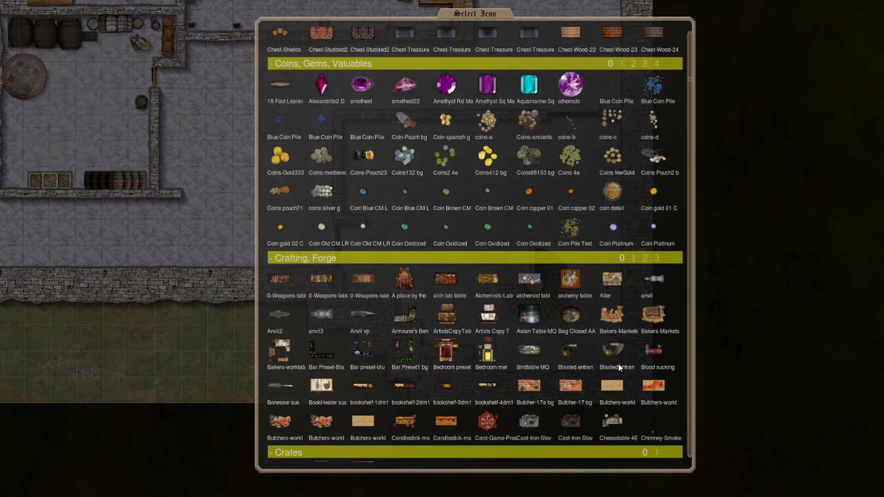
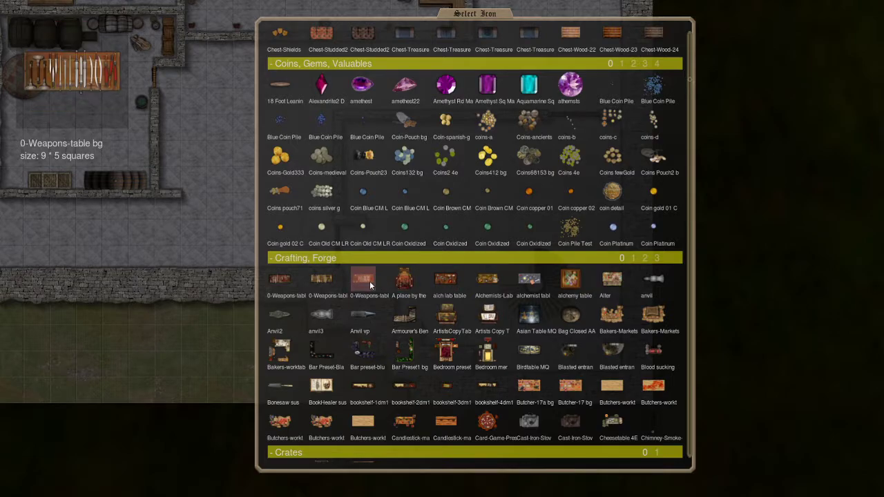
# Place a Bench_8x1nHalf_200px_wef_30 from Chairs, Thrones, Benches at angle 0, scale 0.30, along the wall south of the staircase room's west door
pyautogui.scroll(3, 355, 239)
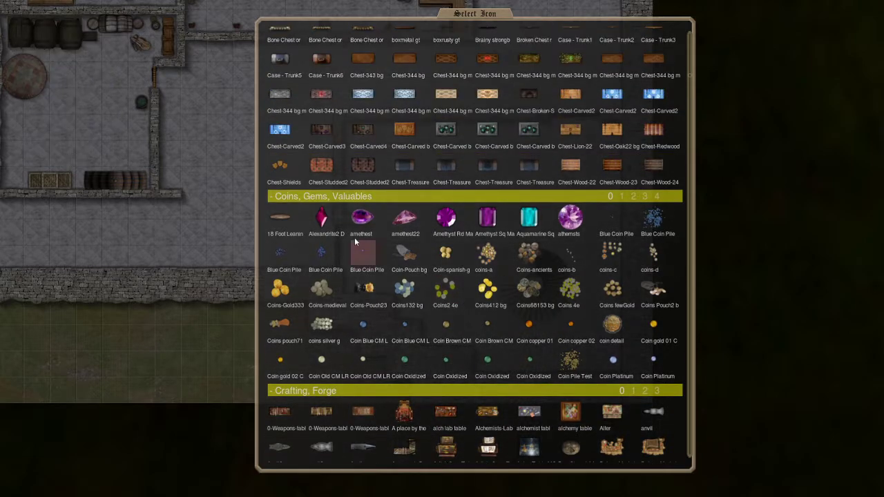
pyautogui.click(275, 199)
pyautogui.scroll(4, 297, 201)
pyautogui.click(283, 199)
pyautogui.scroll(4, 404, 273)
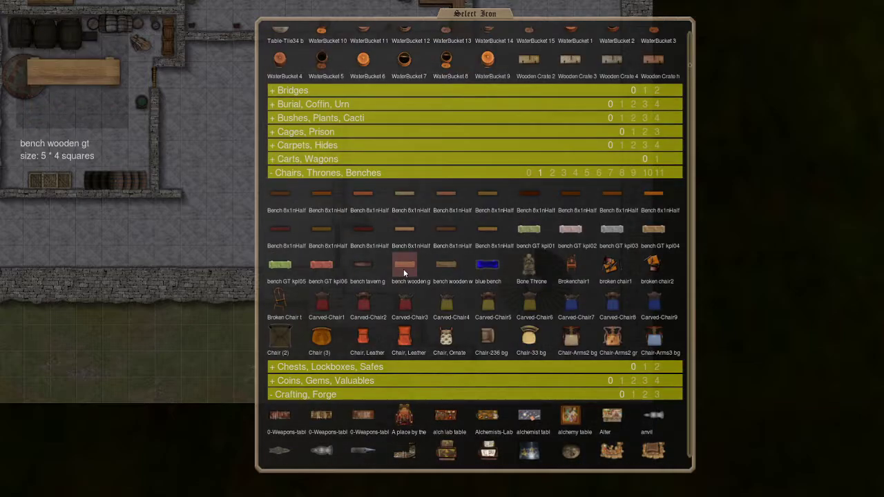
pyautogui.click(457, 188)
pyautogui.keyDown('alt'); pyautogui.scroll(-6, 431, 162); pyautogui.keyUp('alt')
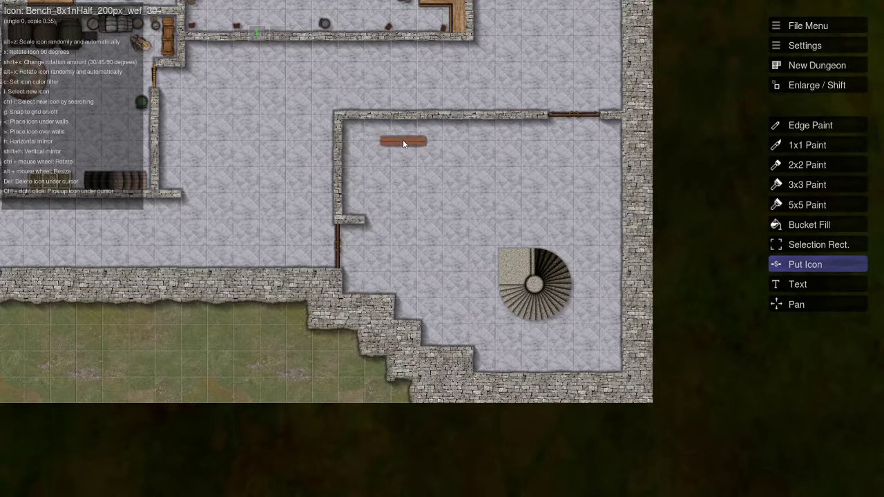
pyautogui.scroll(1, 417, 310)
pyautogui.scroll(2, 417, 310)
pyautogui.keyDown('alt'); pyautogui.scroll(-1, 342, 301); pyautogui.keyUp('alt')
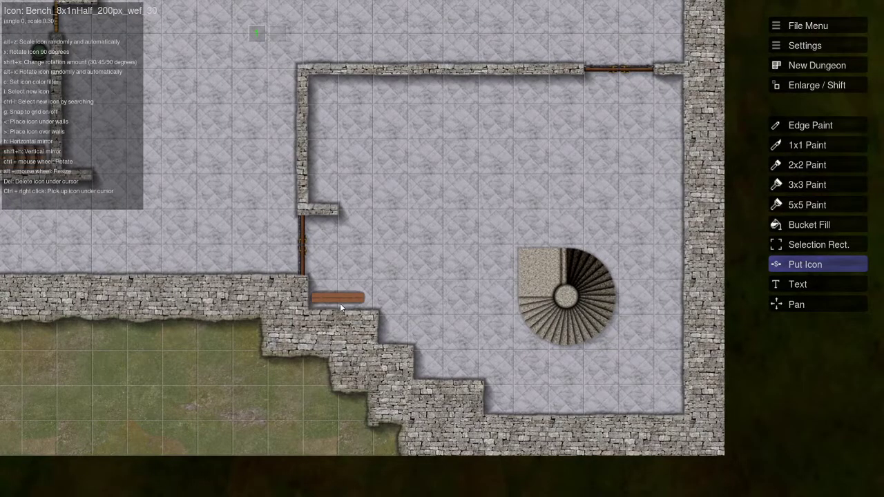
pyautogui.scroll(-2, 477, 248)
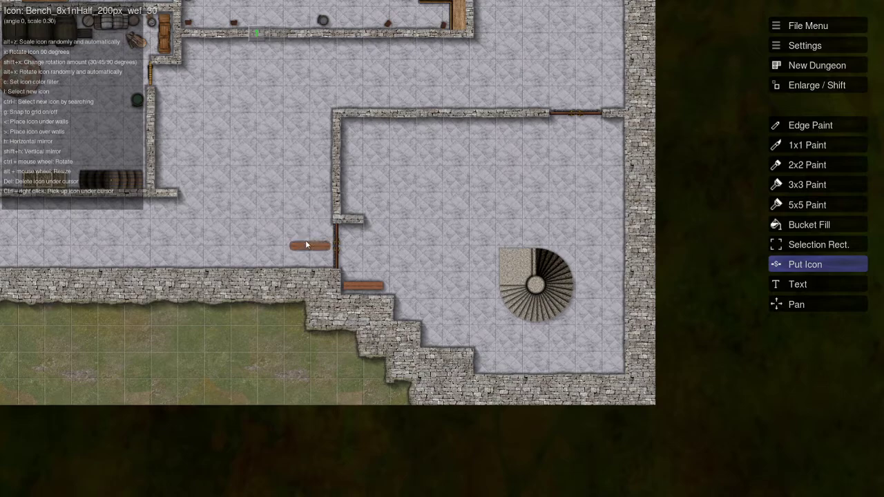
# Rotate the bench to angle 90 and place another one at scale 0.30 against the staircase room's east wall, in its north corner
pyautogui.moveTo(451, 177); pyautogui.dragTo(497, 250)
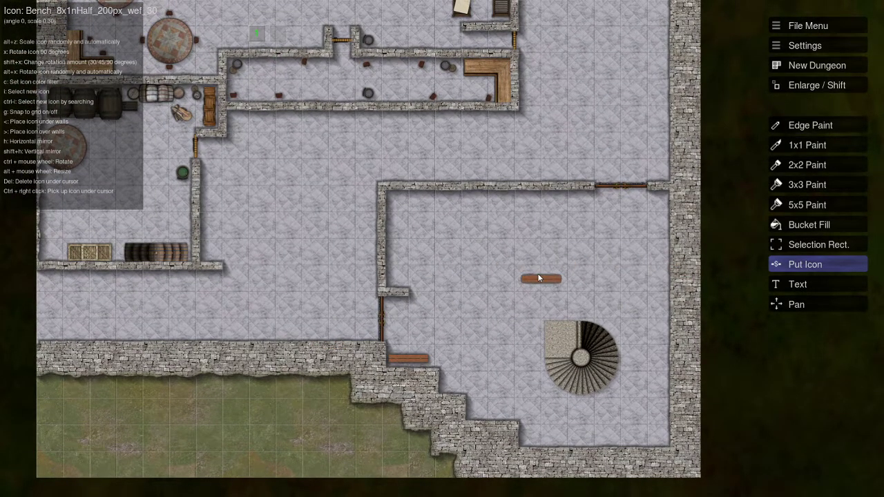
pyautogui.scroll(3, 474, 269)
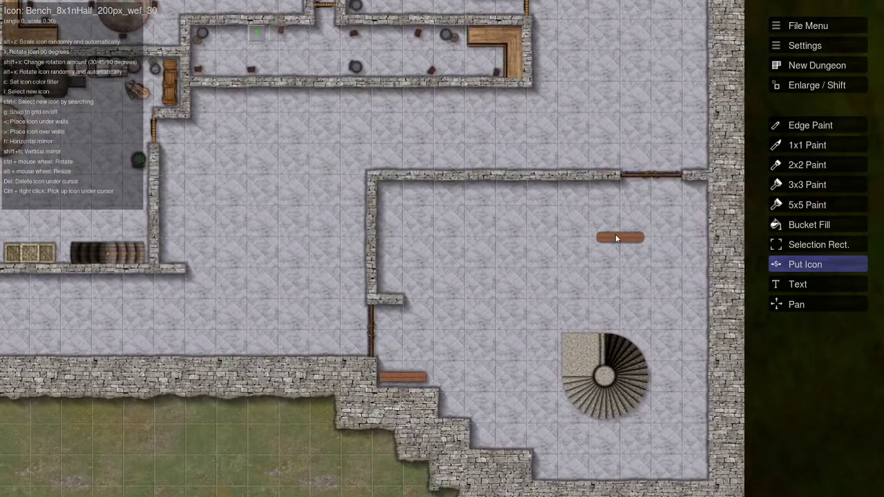
pyautogui.press('x')
pyautogui.moveTo(731, 214); pyautogui.dragTo(635, 224)
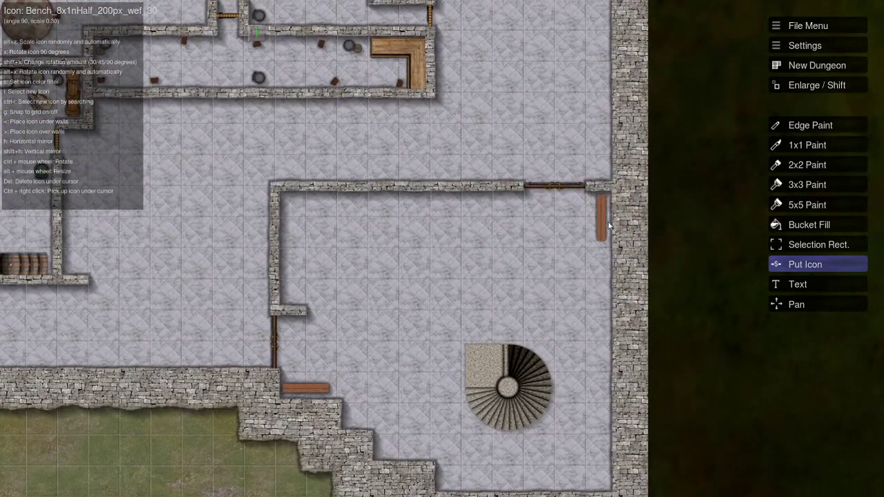
pyautogui.click(606, 221)
# Place a crate_gt_kpl04 from Crates at angle 0, scale 0.40, against the staircase room's north wall, just west of the double door
pyautogui.press('i')
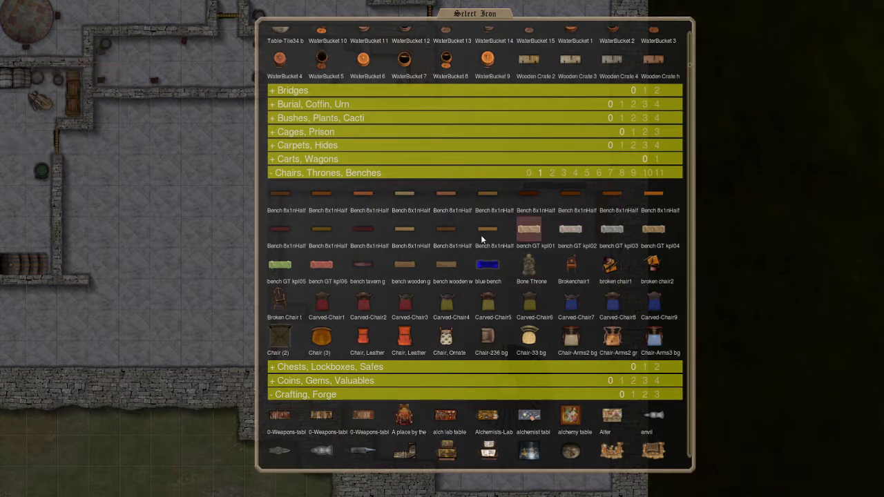
pyautogui.scroll(-2, 479, 235)
pyautogui.scroll(-3, 481, 229)
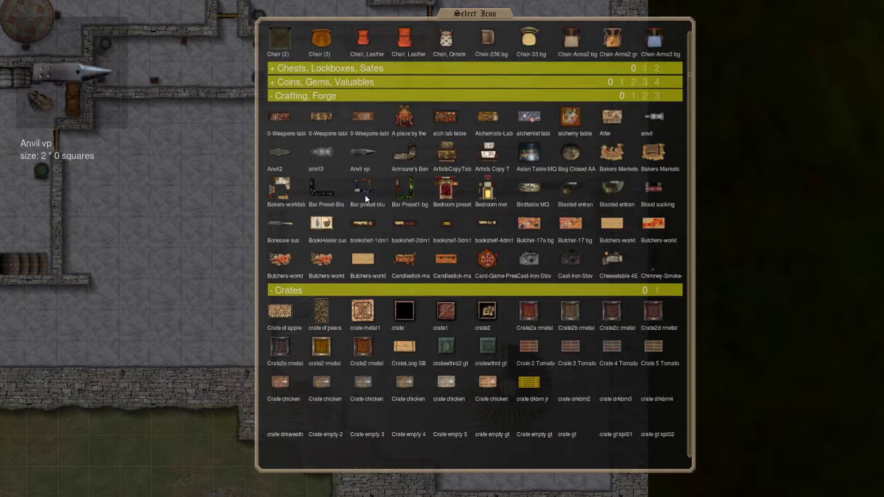
pyautogui.scroll(-1, 303, 261)
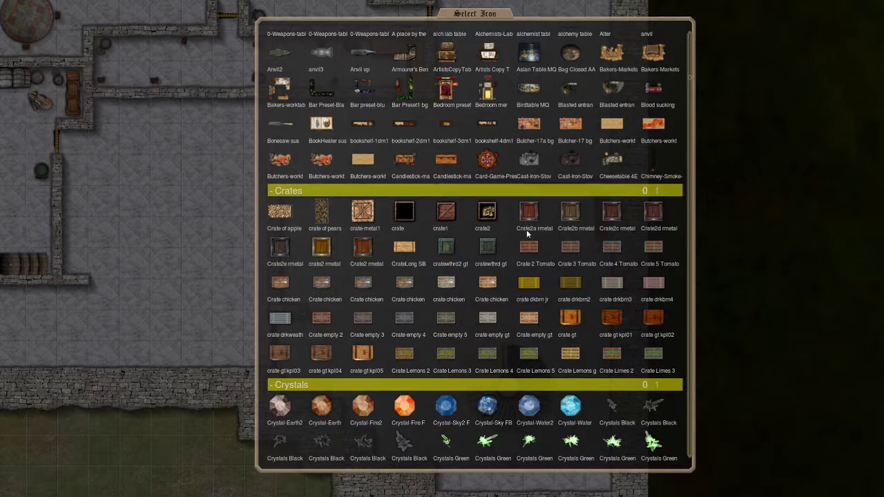
pyautogui.click(657, 191)
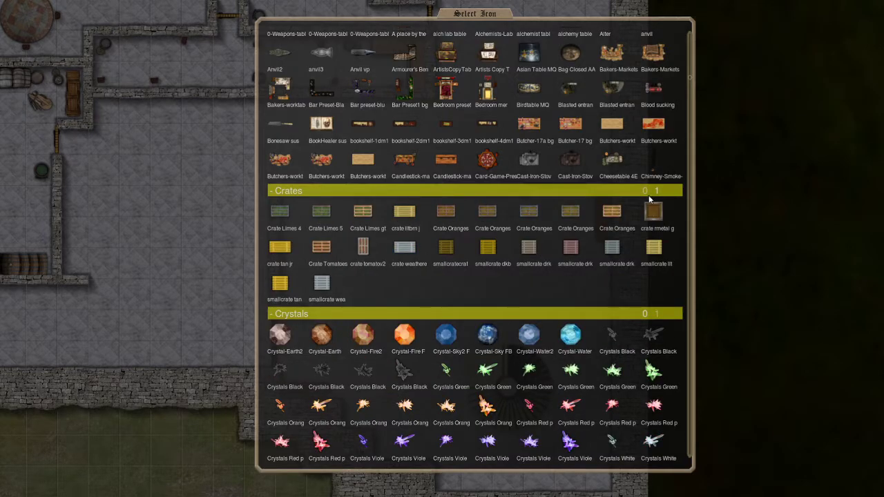
pyautogui.click(644, 193)
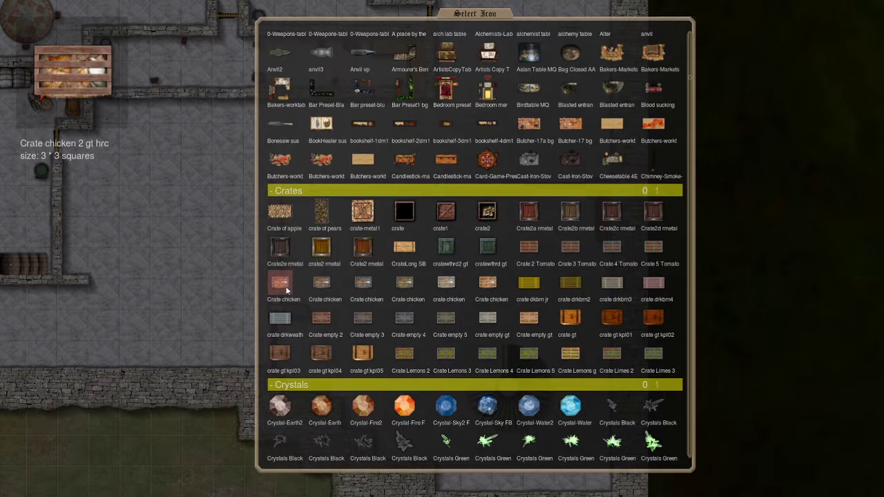
pyautogui.click(322, 354)
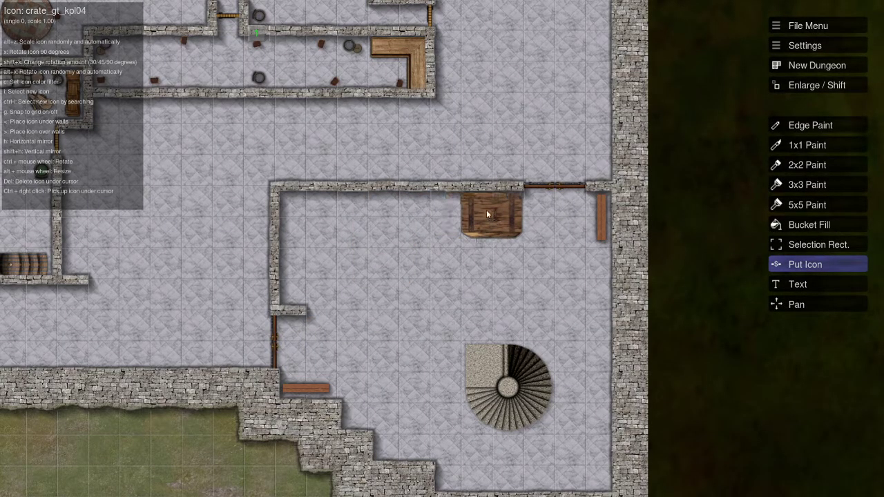
pyautogui.keyDown('alt'); pyautogui.scroll(-6, 486, 214); pyautogui.keyUp('alt')
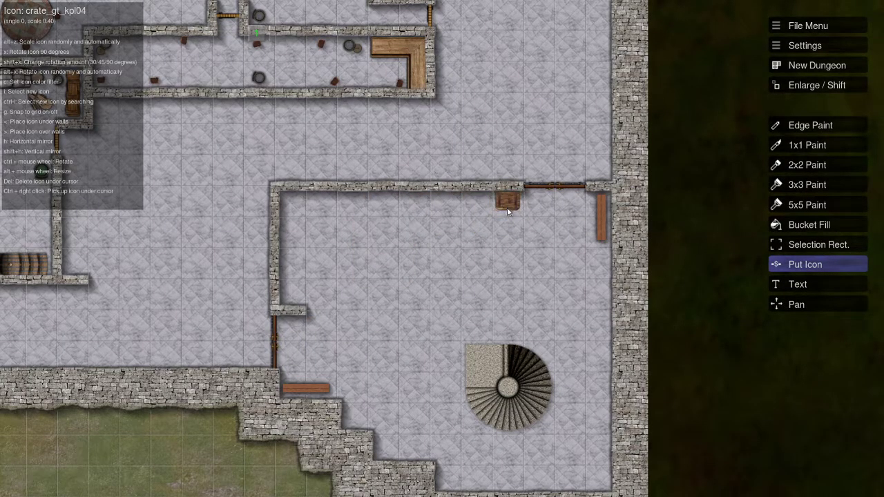
pyautogui.click(507, 208)
# Collapse the categories from Crystals through Doors and choose the dummi icon from Dummys, Archery, Training
pyautogui.moveTo(388, 358); pyautogui.dragTo(403, 306)
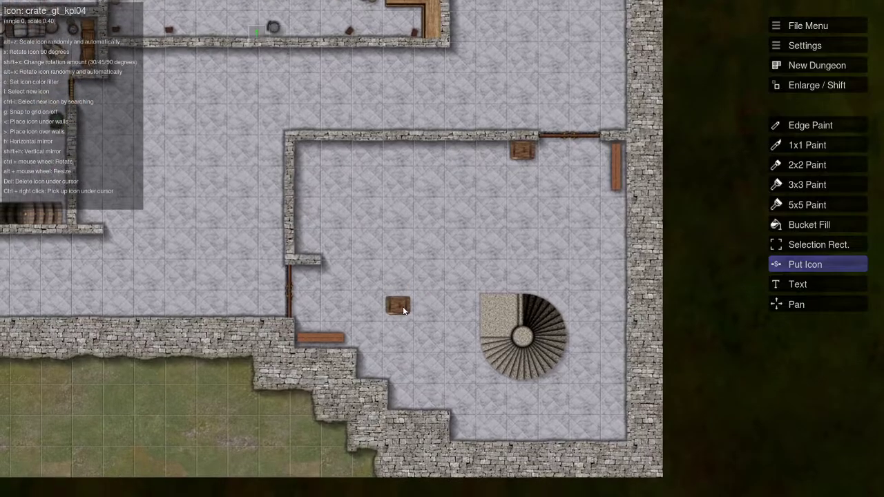
pyautogui.press('i')
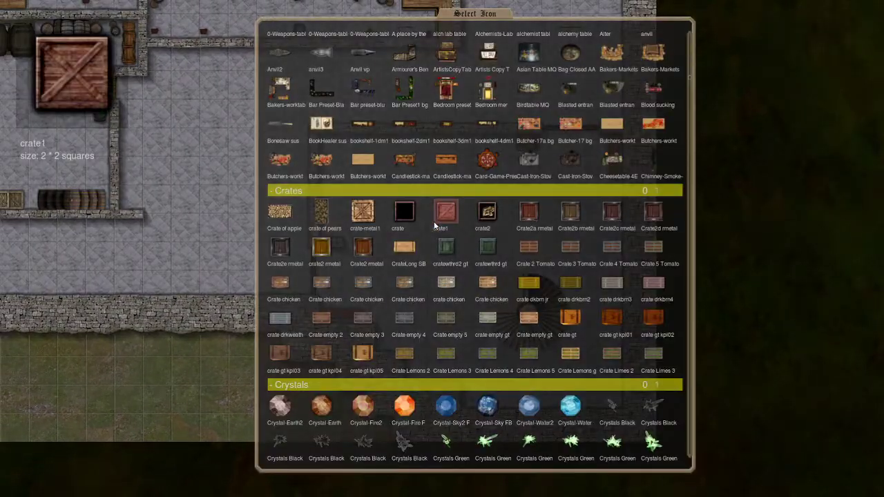
pyautogui.scroll(-5, 414, 217)
pyautogui.click(310, 220)
pyautogui.click(303, 233)
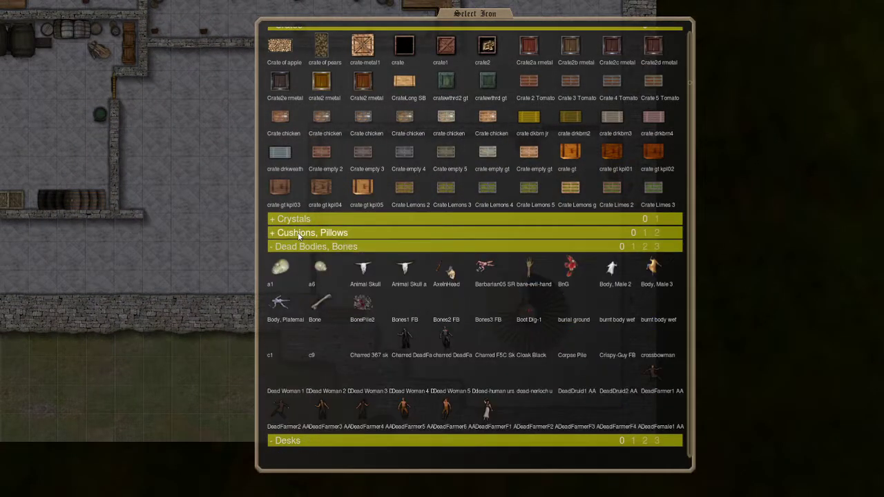
pyautogui.click(301, 248)
pyautogui.click(290, 260)
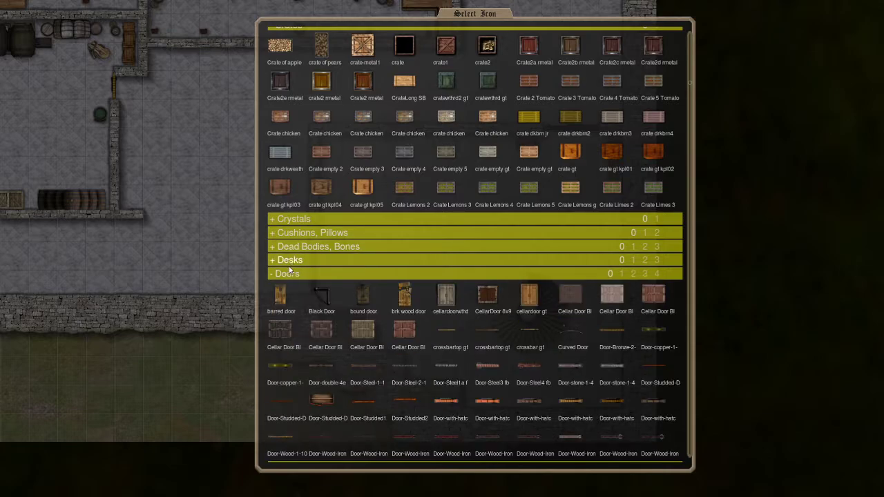
pyautogui.click(289, 276)
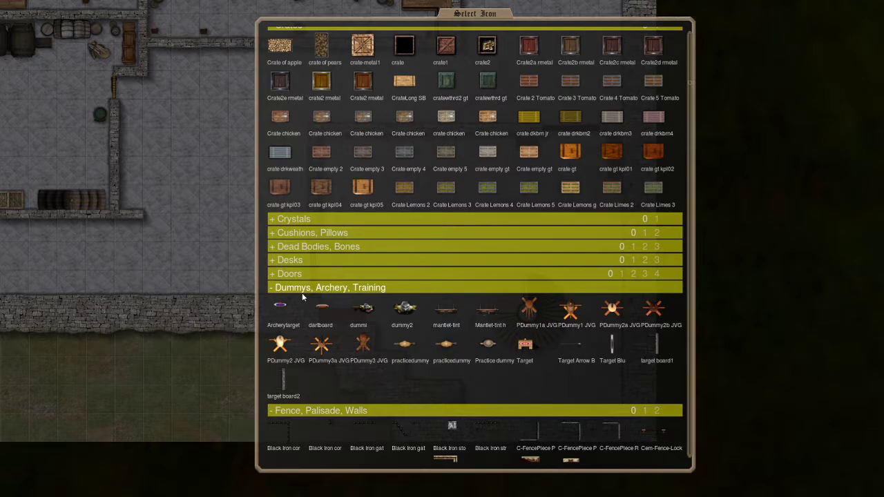
pyautogui.click(359, 308)
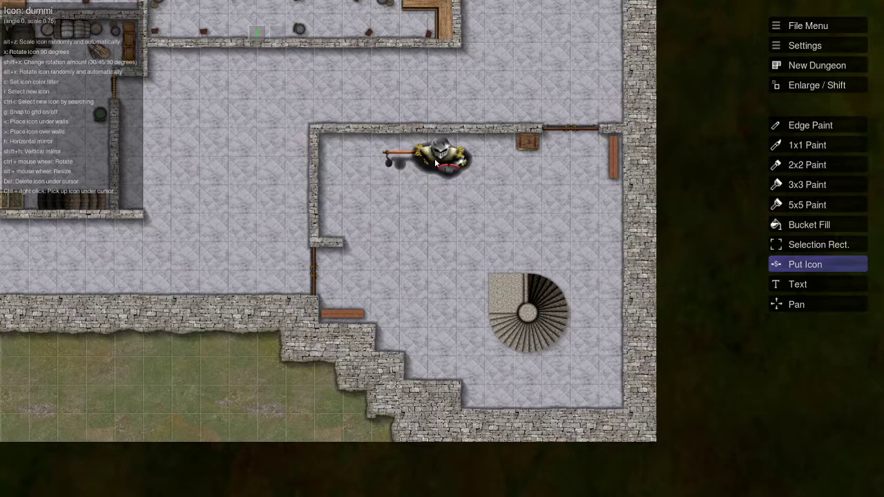
# Place two dummi training dummies at angle 270, scale 0.22, along the staircase room's west wall, north of the wall stub
pyautogui.scroll(3, 437, 161)
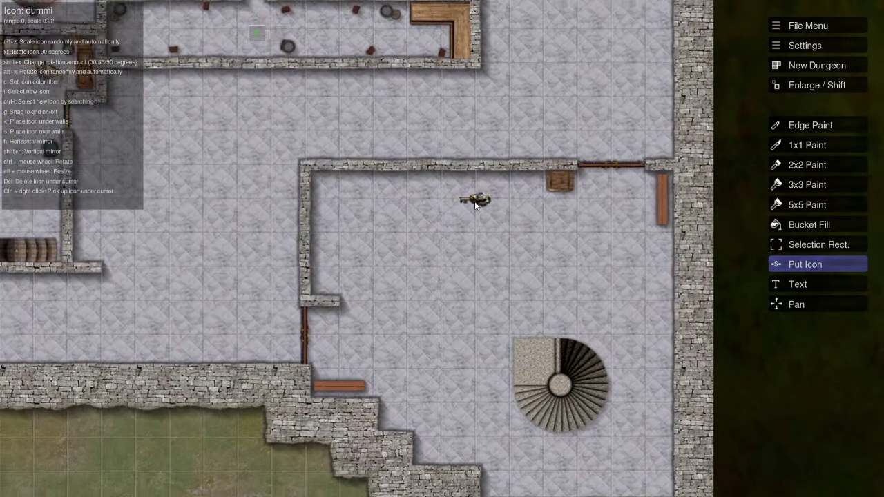
pyautogui.press('x')
pyautogui.press('x')
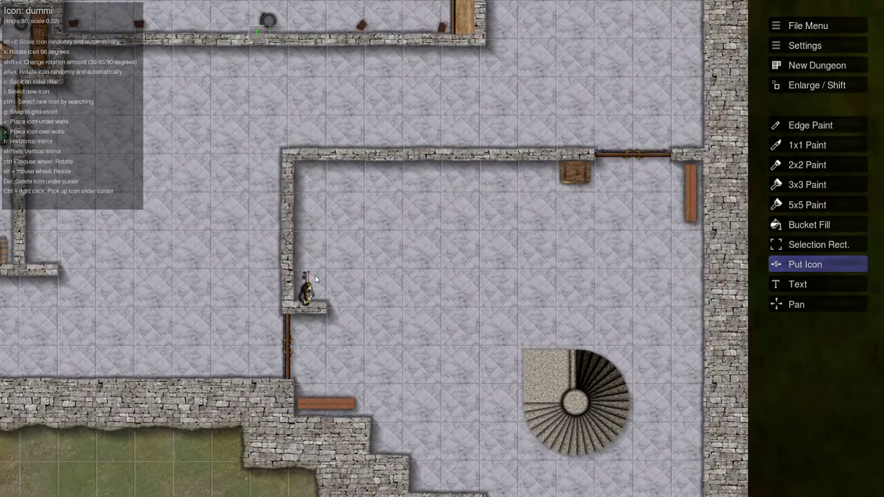
pyautogui.press('x')
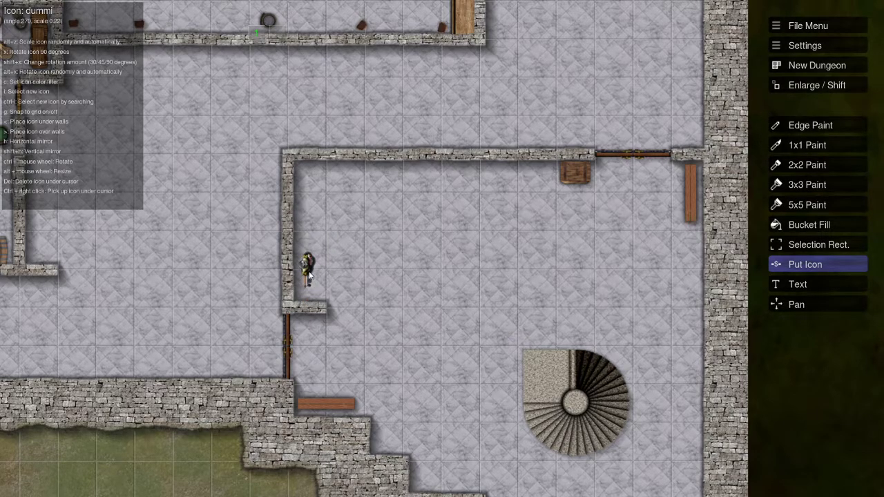
pyautogui.click(308, 275)
pyautogui.click(309, 217)
# Search the icons for "fireplace" and place Fireplace 2c_SHE at angle 0, scale 0.30, against the staircase room's north wall, west of the crate
pyautogui.scroll(-3, 468, 217)
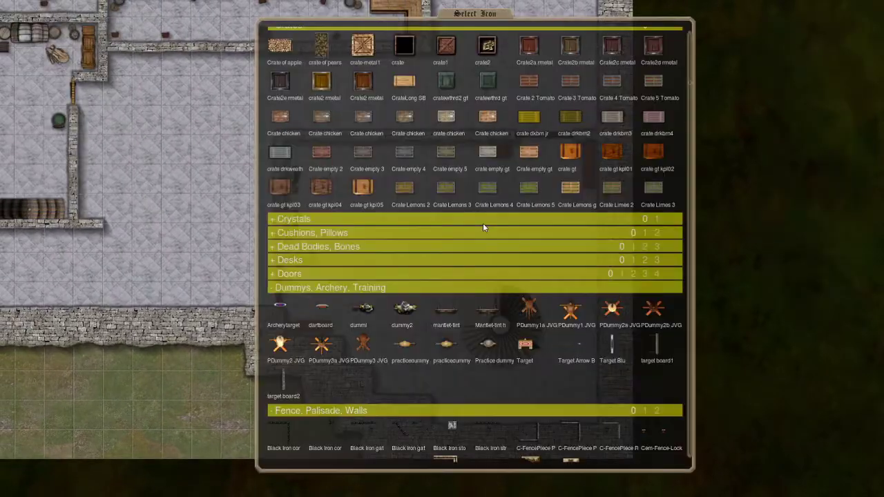
pyautogui.press('i')
pyautogui.scroll(-1, 480, 231)
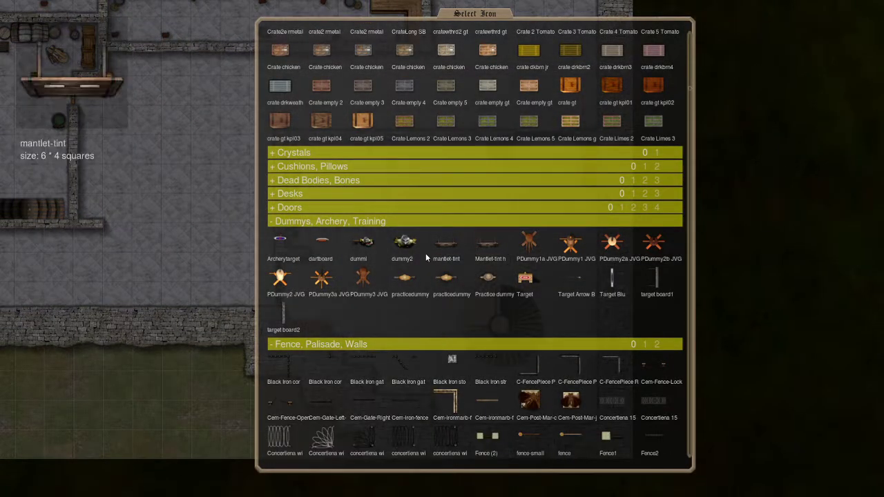
pyautogui.click(430, 218)
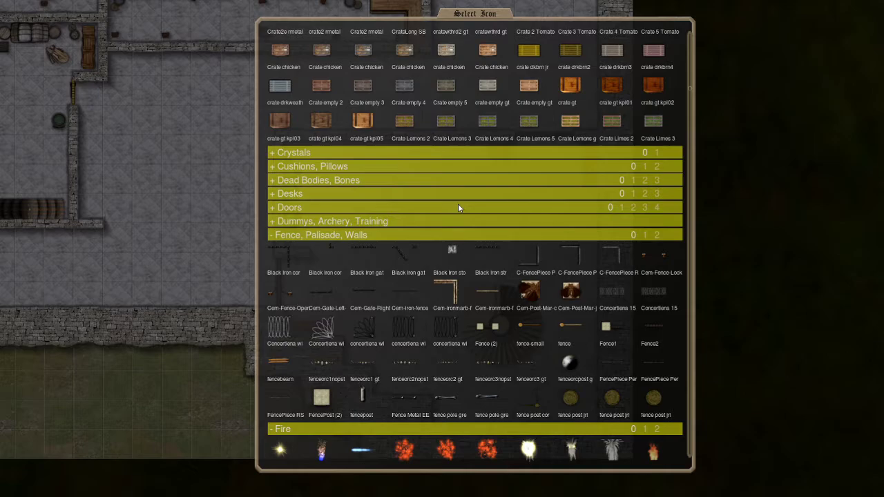
pyautogui.write('fire')
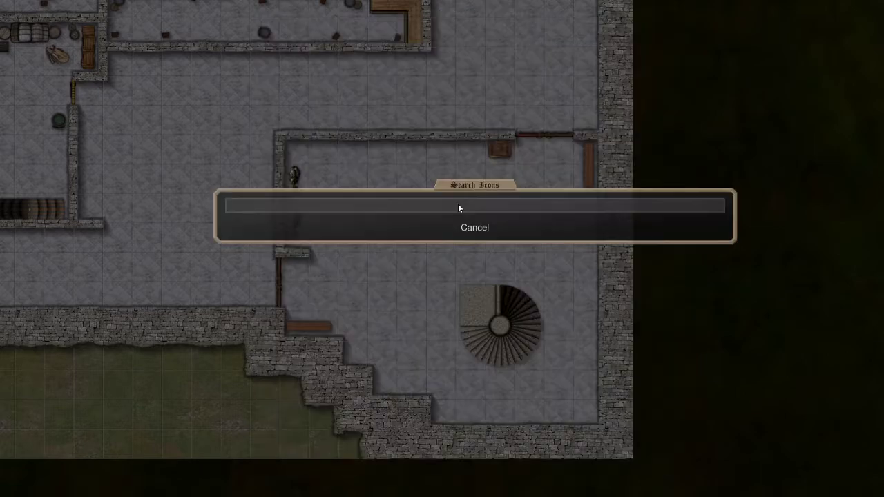
pyautogui.write('place')
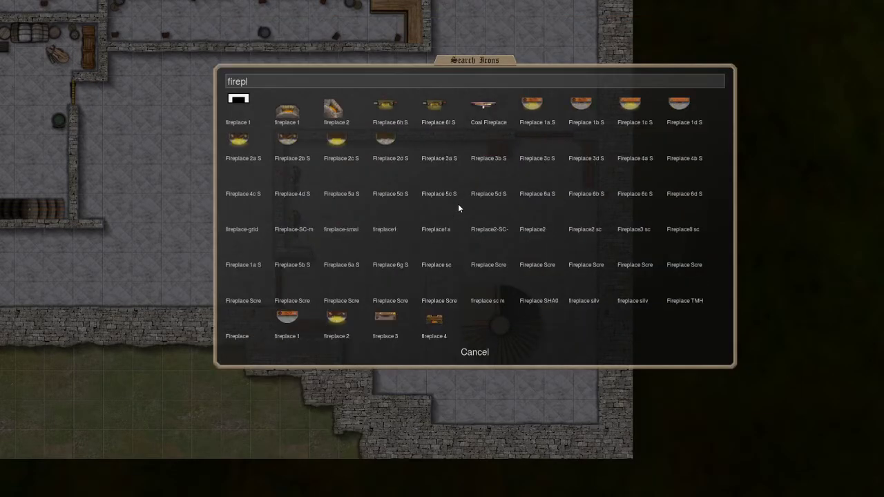
pyautogui.click(333, 143)
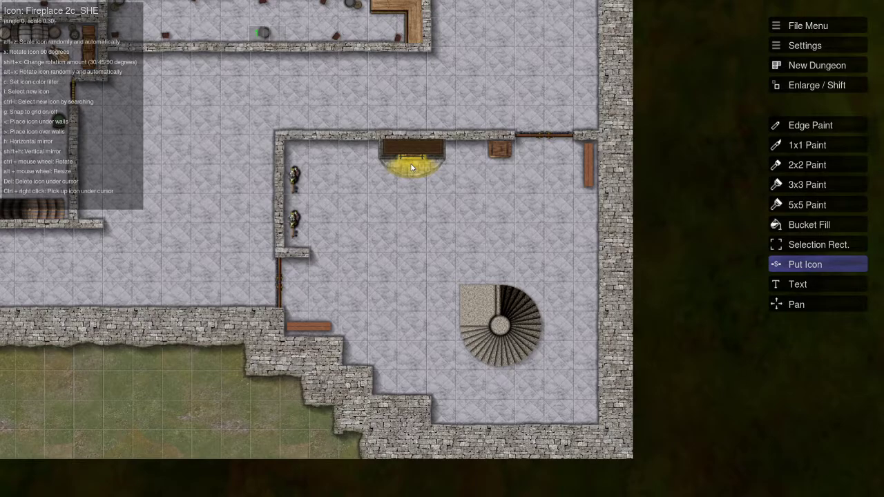
pyautogui.click(410, 165)
# Place a second Fireplace 2c_SHE at angle 180, scale 0.30, against the large hall's south wall, just west of the small door alcove
pyautogui.scroll(-3, 410, 164)
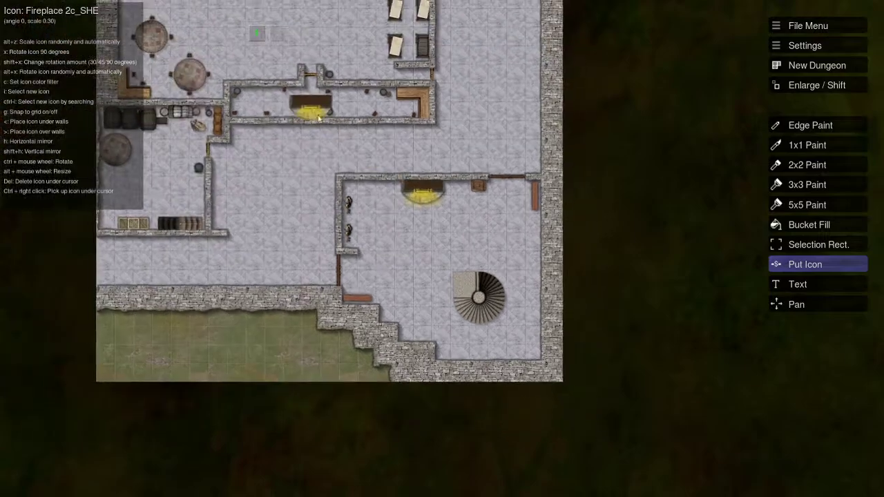
pyautogui.moveTo(311, 101); pyautogui.dragTo(477, 239)
pyautogui.scroll(1, 424, 178)
pyautogui.scroll(3, 424, 181)
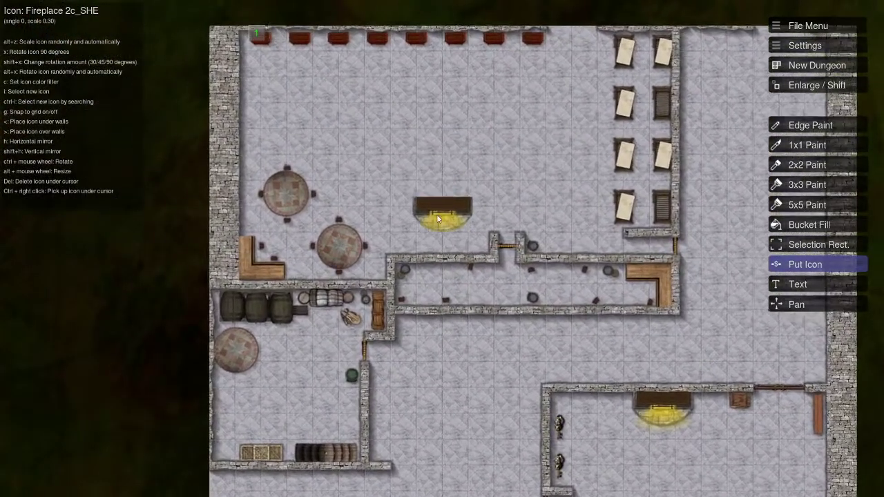
pyautogui.press('x')
pyautogui.press('x')
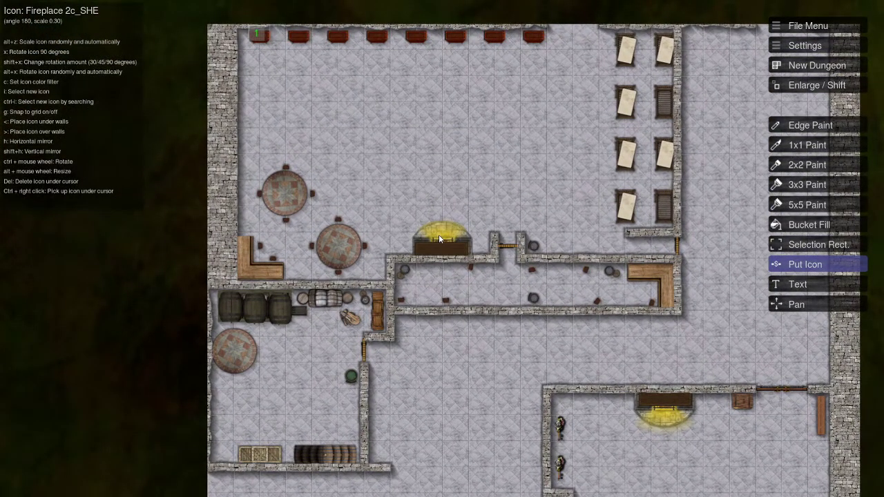
pyautogui.click(439, 238)
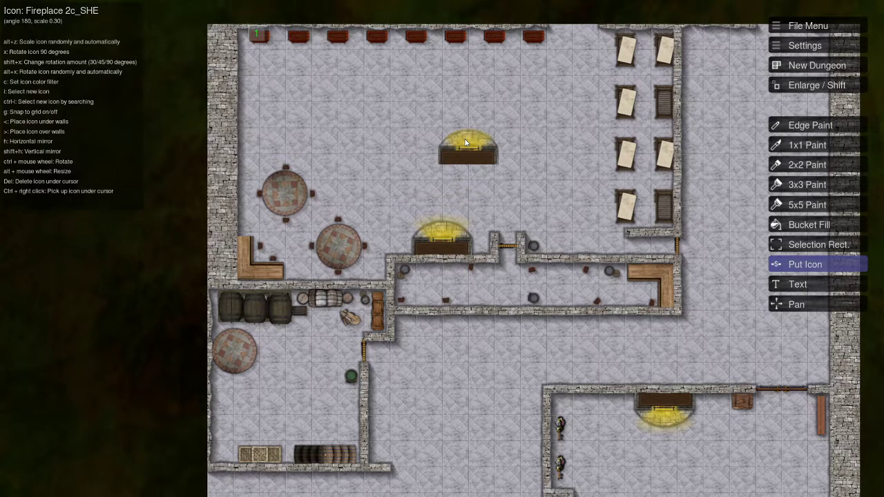
# Search the icons for "fireplace" and choose Fireplace 2d_SHE
pyautogui.scroll(-4, 465, 143)
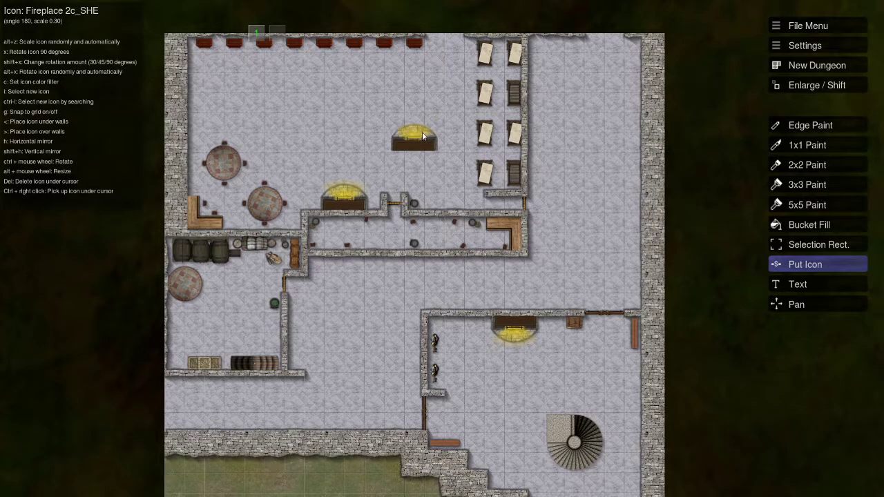
pyautogui.press('i')
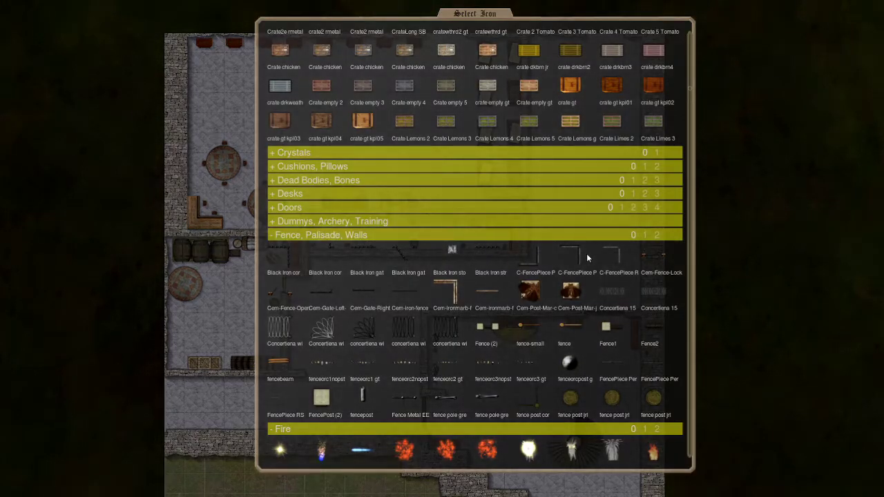
pyautogui.hotkey('ctrl', 'i')
pyautogui.write('fireplace')
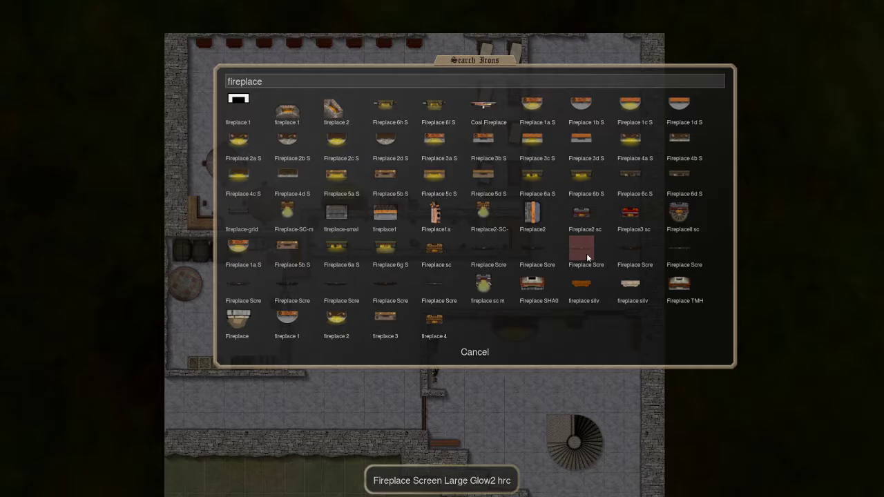
pyautogui.click(387, 141)
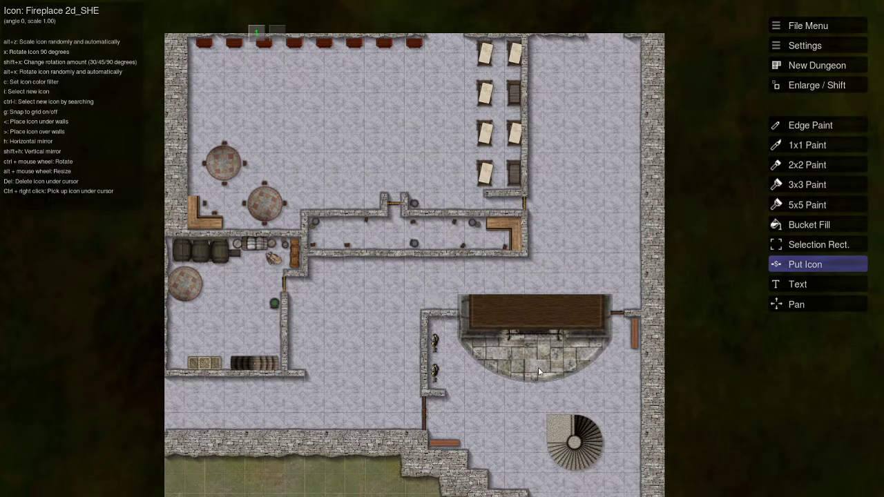
# Replace both glowing fireplaces with Fireplace 2d_SHE at scale 0.30, using angle 0 in the staircase room and 180 in the large hall
pyautogui.keyDown('alt'); pyautogui.scroll(-3, 524, 358); pyautogui.keyUp('alt')
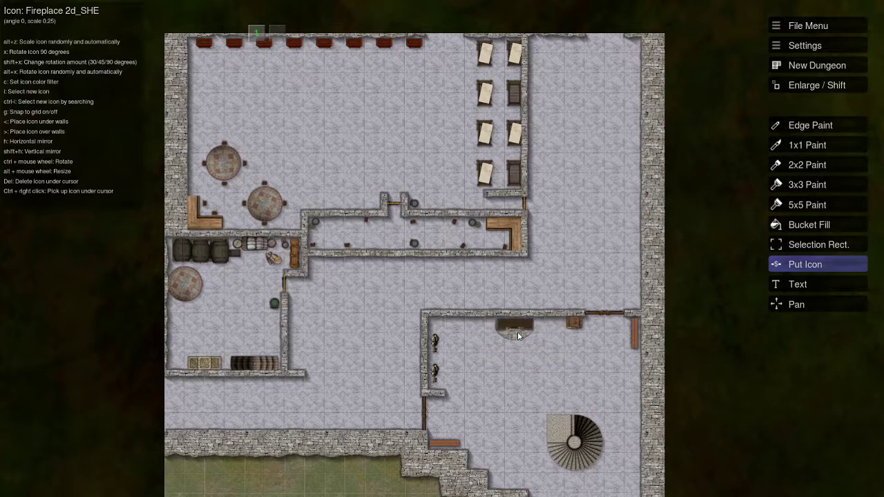
pyautogui.click(517, 330)
pyautogui.press('x')
pyautogui.press('x')
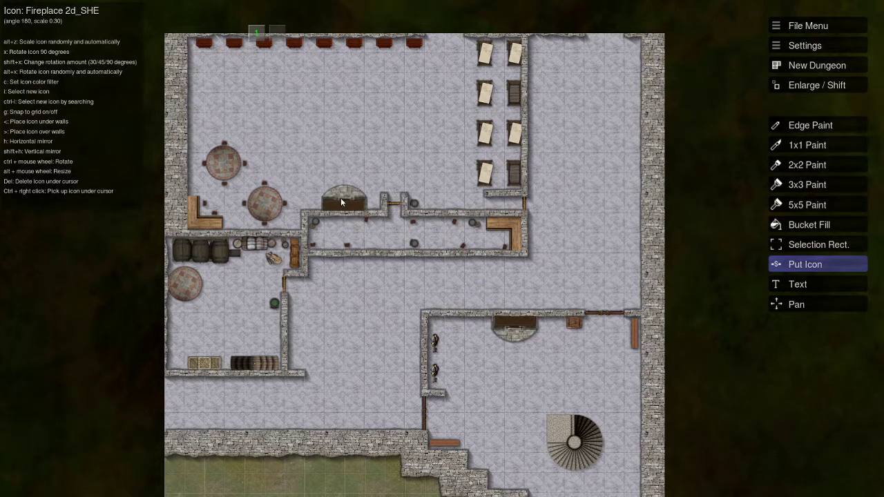
pyautogui.click(340, 198)
# Search the icons for "arrow" and choose the bucketarrows_gt icon
pyautogui.moveTo(570, 283); pyautogui.dragTo(477, 183)
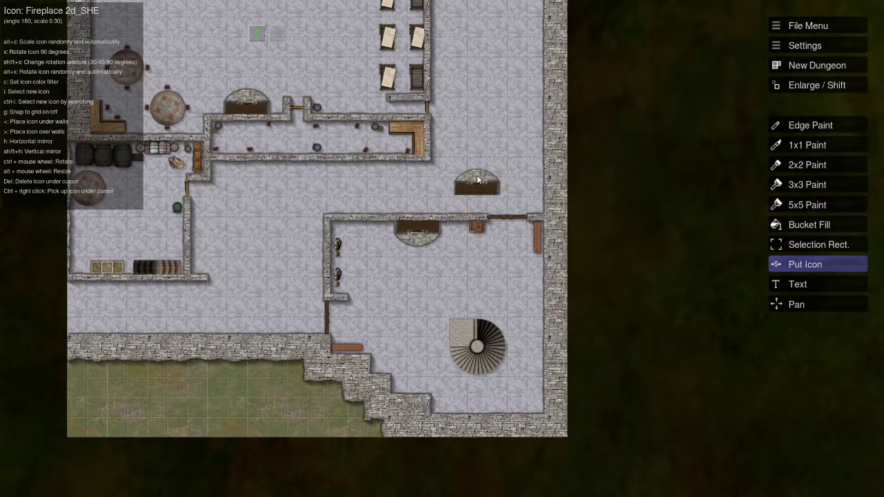
pyautogui.scroll(3, 478, 180)
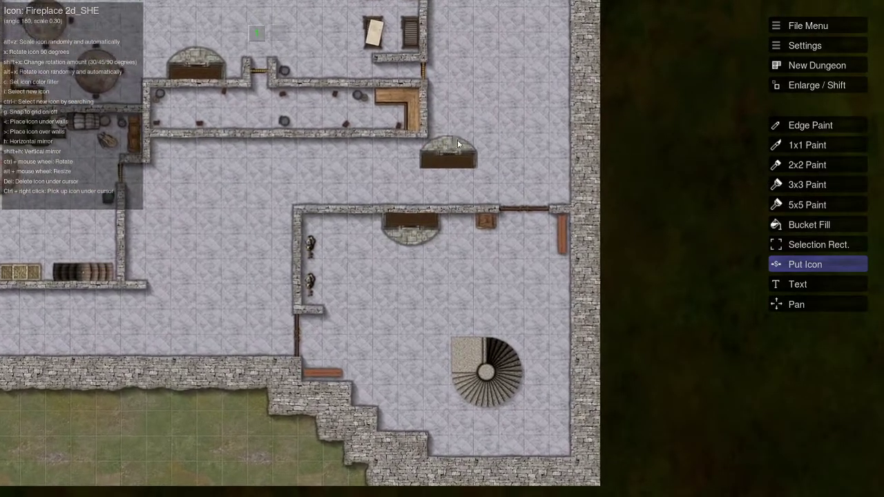
pyautogui.moveTo(448, 144); pyautogui.dragTo(529, 113)
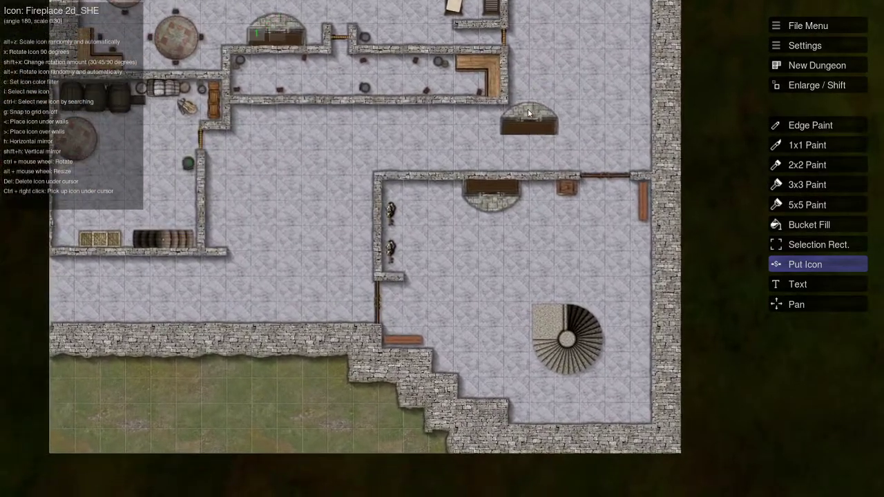
pyautogui.scroll(-2, 529, 113)
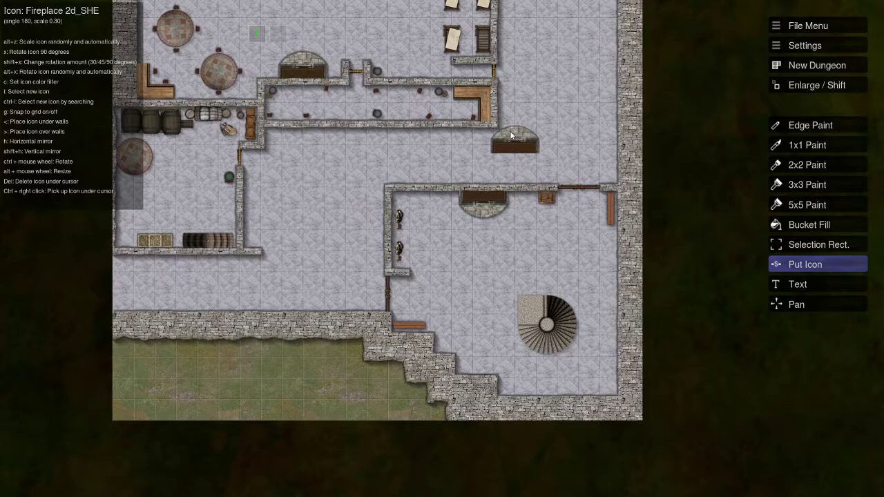
pyautogui.moveTo(513, 133)
pyautogui.mouseDown()
pyautogui.moveTo(532, 150)
pyautogui.moveTo(514, 147)
pyautogui.mouseUp()
pyautogui.press('i')
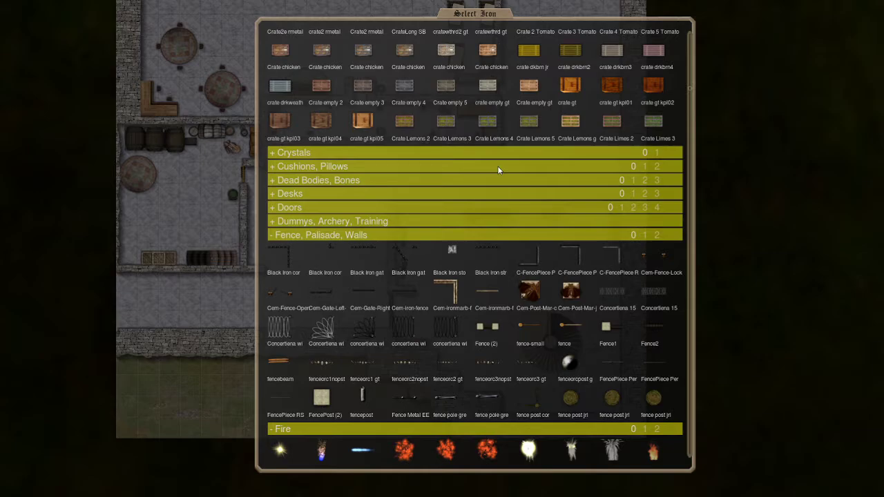
pyautogui.write('arrow')
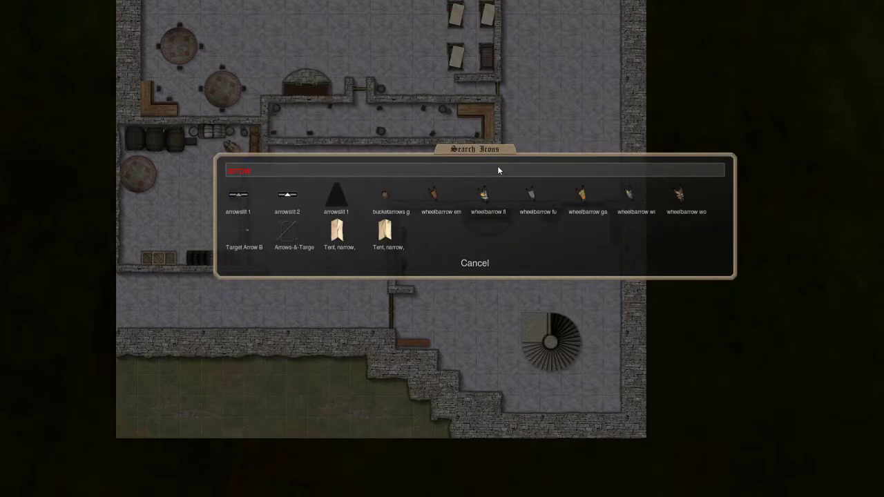
pyautogui.click(391, 195)
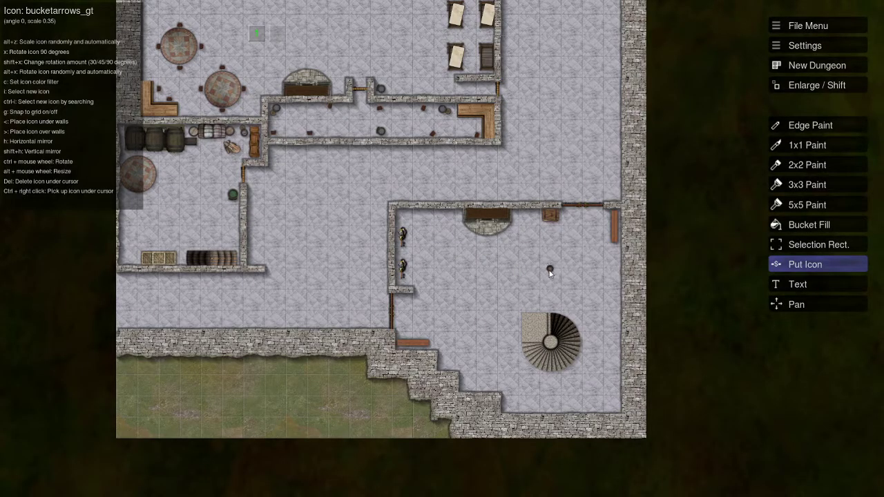
# Place five bucketarrows_gt icons at scale 0.45 with automatic random rotation along the staircase room's stepped southwest wall
pyautogui.moveTo(549, 271); pyautogui.dragTo(488, 204)
pyautogui.scroll(3, 475, 245)
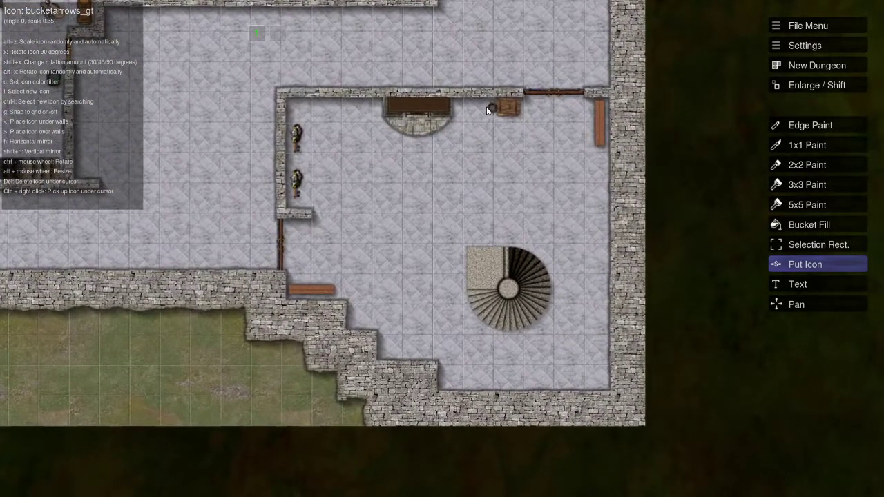
pyautogui.scroll(2, 482, 104)
pyautogui.hotkey('alt', 'x')
pyautogui.moveTo(480, 102); pyautogui.dragTo(470, 159)
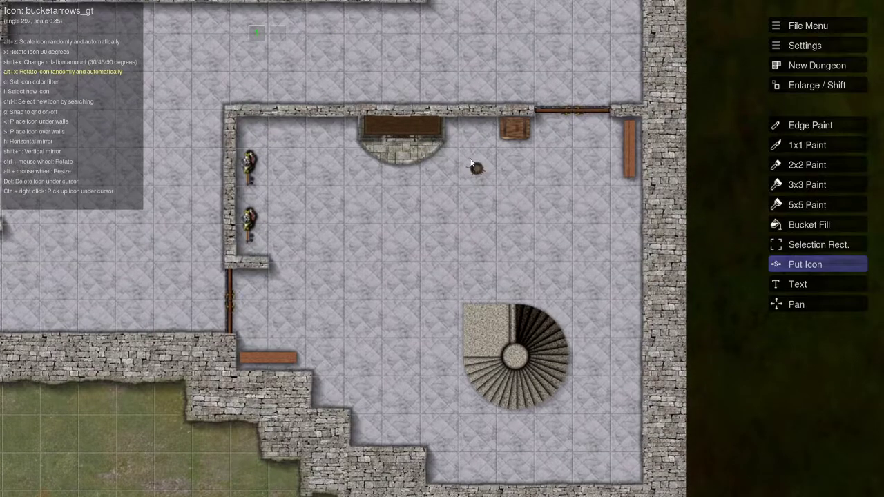
pyautogui.scroll(1, 476, 133)
pyautogui.moveTo(419, 282); pyautogui.dragTo(422, 206)
pyautogui.scroll(1, 385, 263)
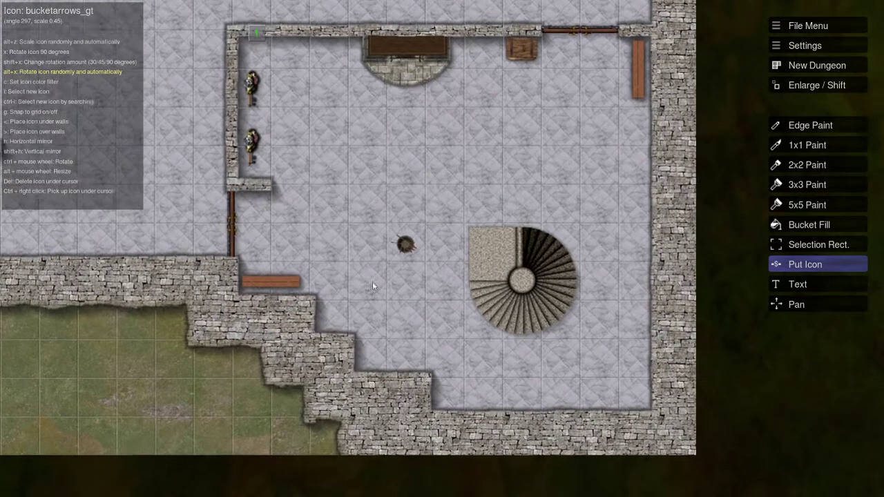
pyautogui.click(318, 325)
pyautogui.click(365, 371)
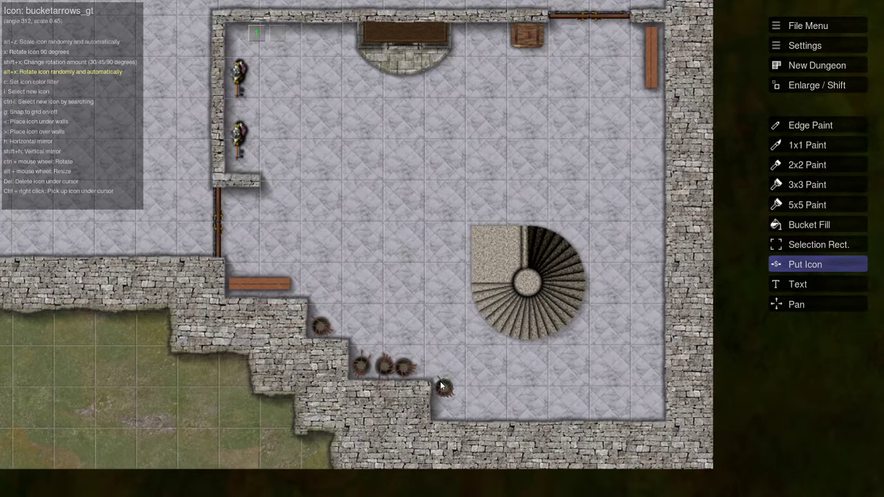
pyautogui.click(444, 408)
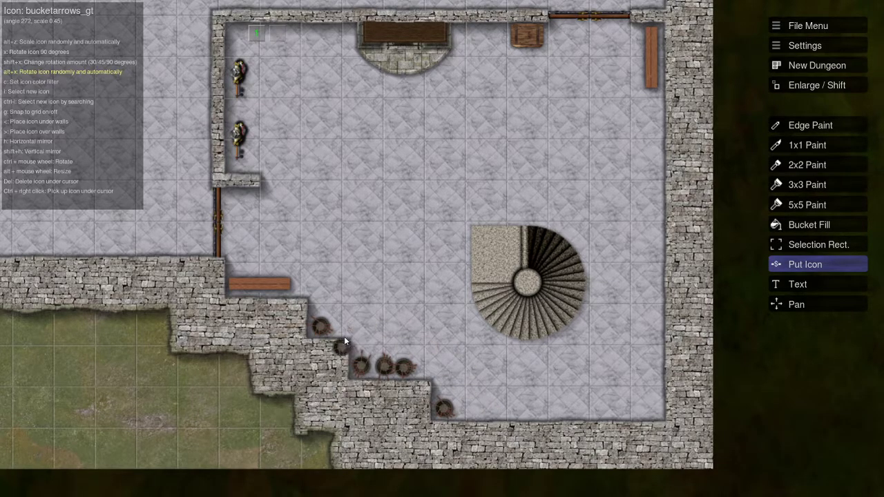
# Collapse the icon categories from Fence, Palisade, Walls through Flares
pyautogui.moveTo(468, 368); pyautogui.dragTo(437, 347)
pyautogui.scroll(-1, 432, 314)
pyautogui.scroll(-3, 431, 308)
pyautogui.scroll(1, 389, 241)
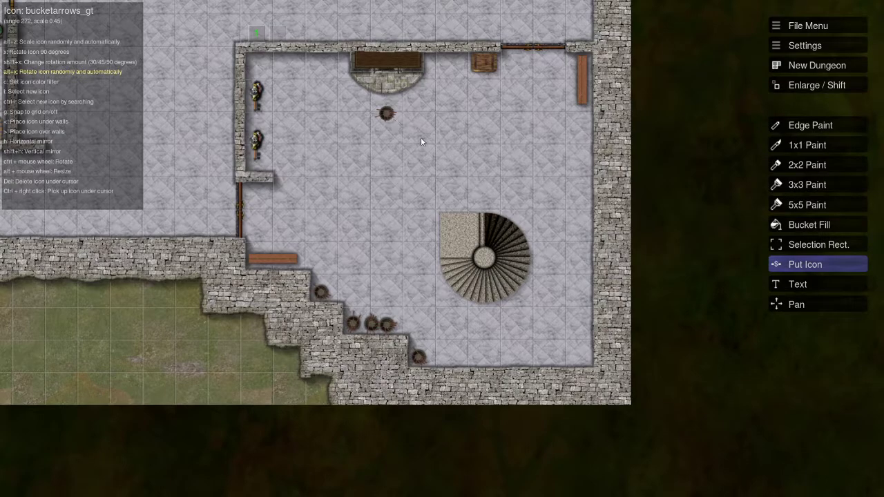
pyautogui.scroll(-1, 387, 134)
pyautogui.moveTo(392, 171); pyautogui.dragTo(426, 214)
pyautogui.press('i')
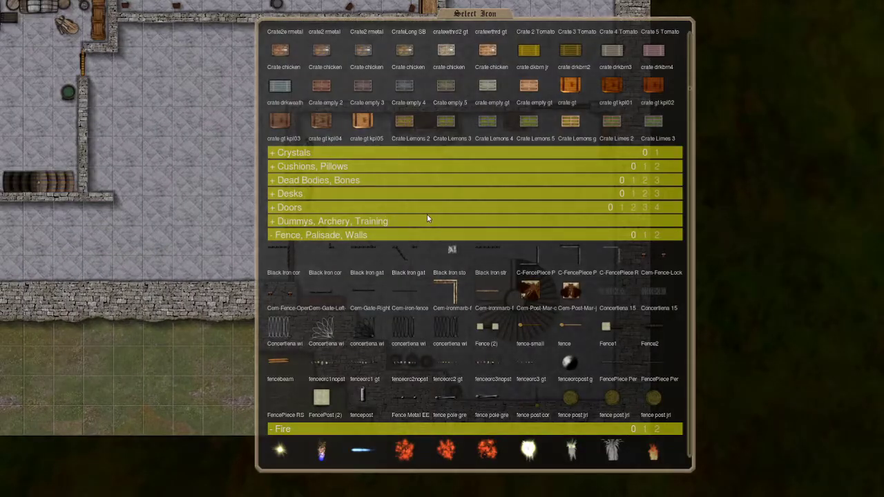
pyautogui.click(341, 236)
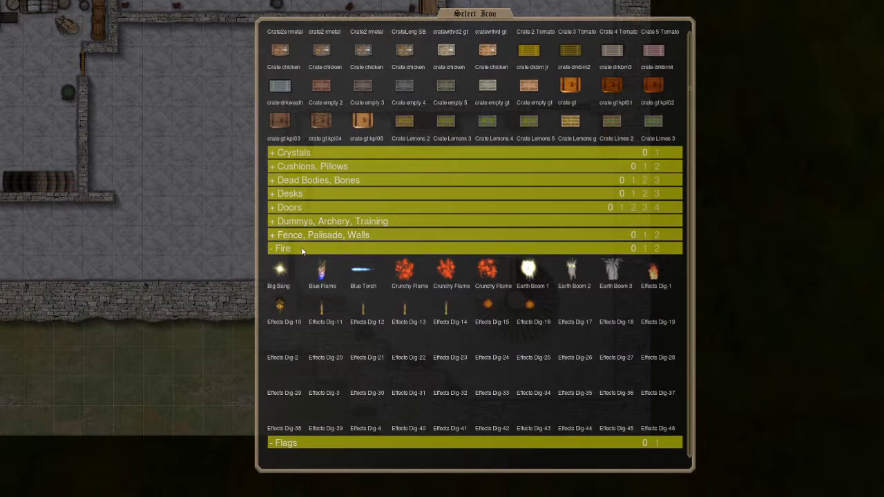
pyautogui.click(284, 249)
pyautogui.click(287, 264)
pyautogui.click(289, 277)
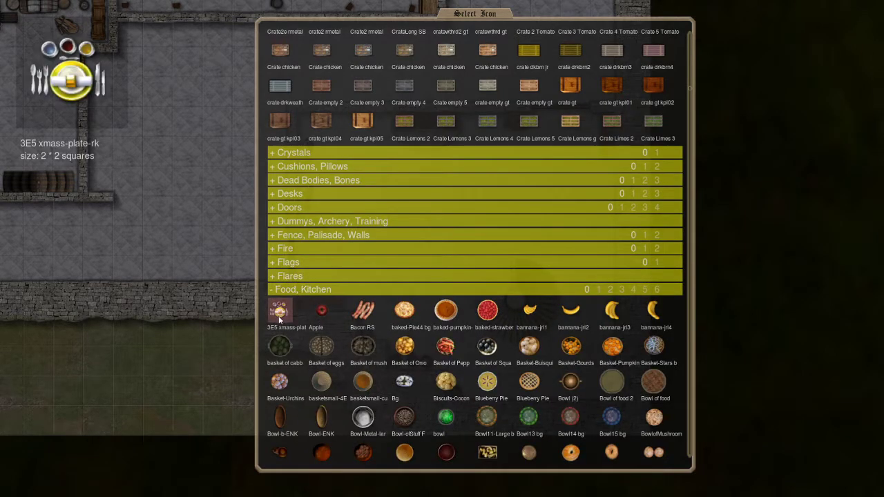
# Collapse the categories from Food, Kitchen through Fountains & Wells and choose the cards icon from Games, Cards, Casino
pyautogui.scroll(-3, 280, 317)
pyautogui.scroll(1, 322, 317)
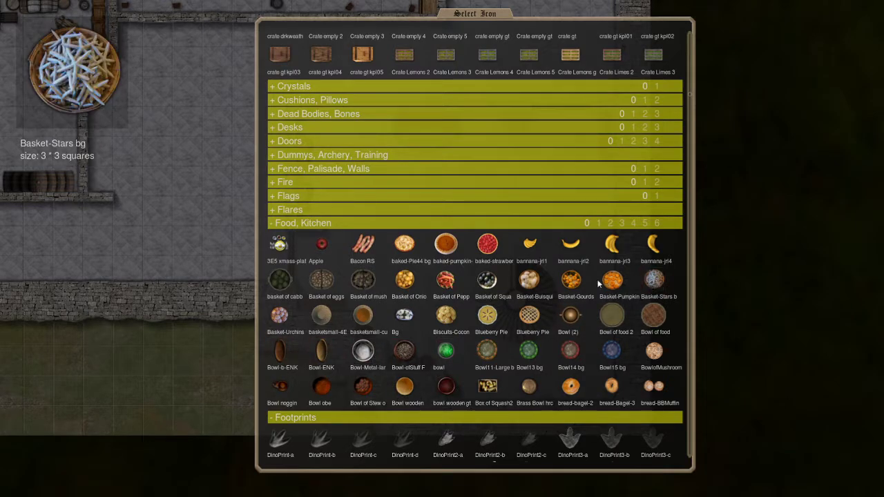
pyautogui.click(286, 226)
pyautogui.click(286, 239)
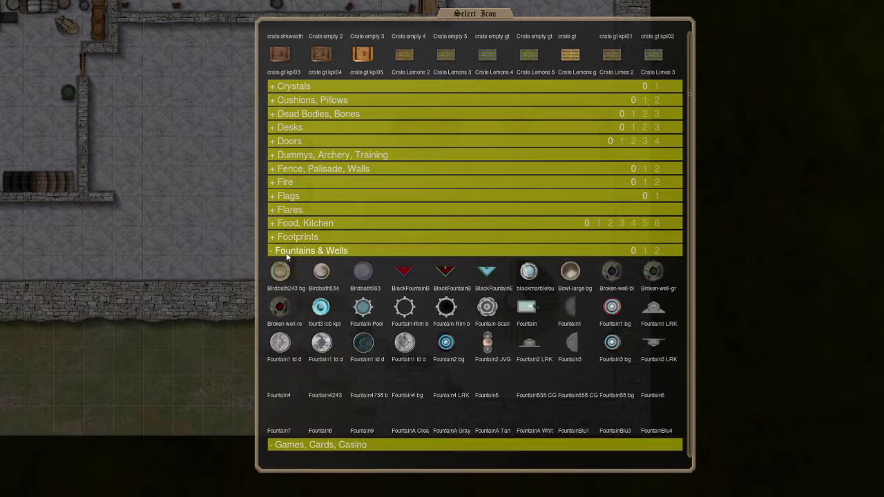
pyautogui.click(287, 254)
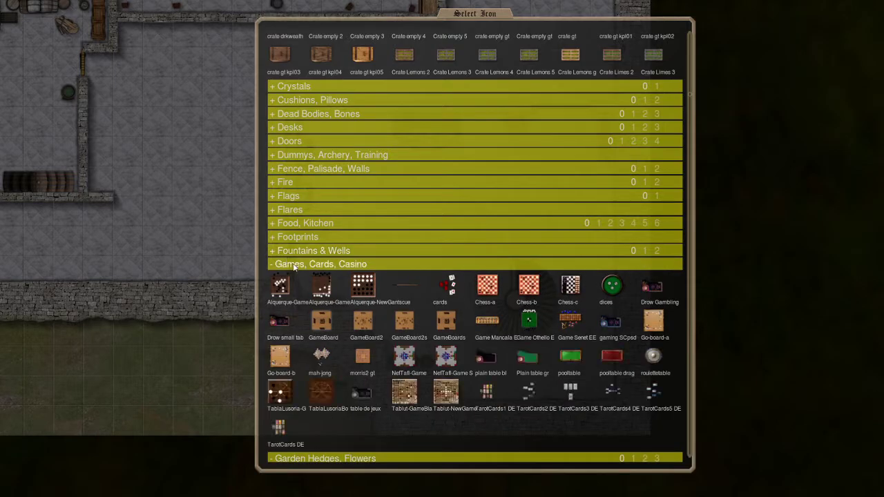
pyautogui.click(297, 265)
pyautogui.click(308, 264)
pyautogui.click(447, 288)
pyautogui.click(450, 287)
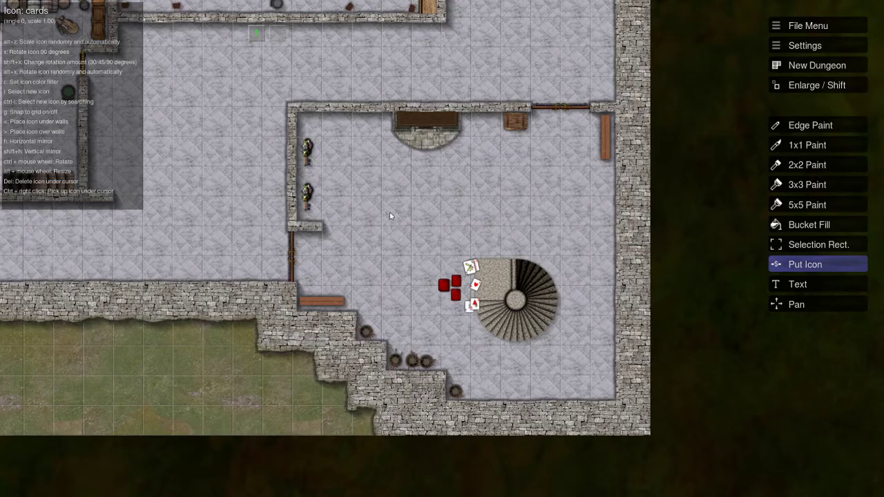
# Place the cards icon at angle 0, scale 0.20, on the west arm of the L-shaped bar in the large hall's southwest corner
pyautogui.scroll(-2, 456, 252)
pyautogui.scroll(1, 473, 238)
pyautogui.scroll(-11, 513, 266)
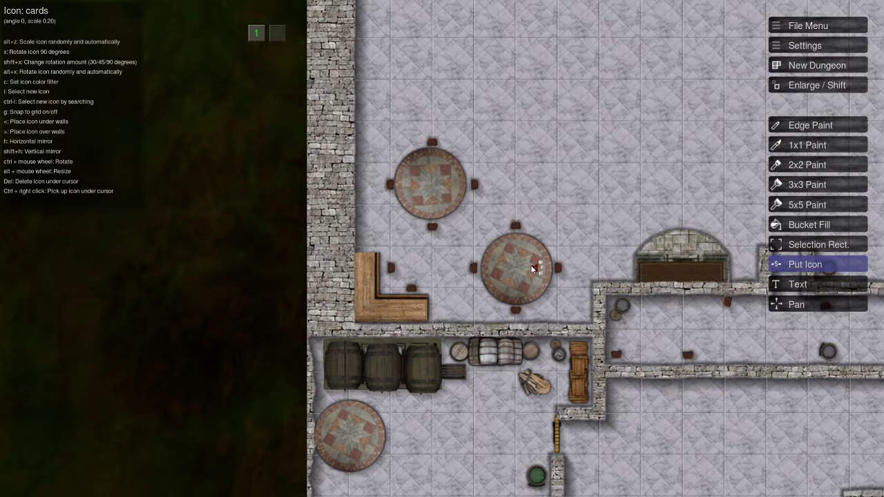
pyautogui.scroll(2, 533, 268)
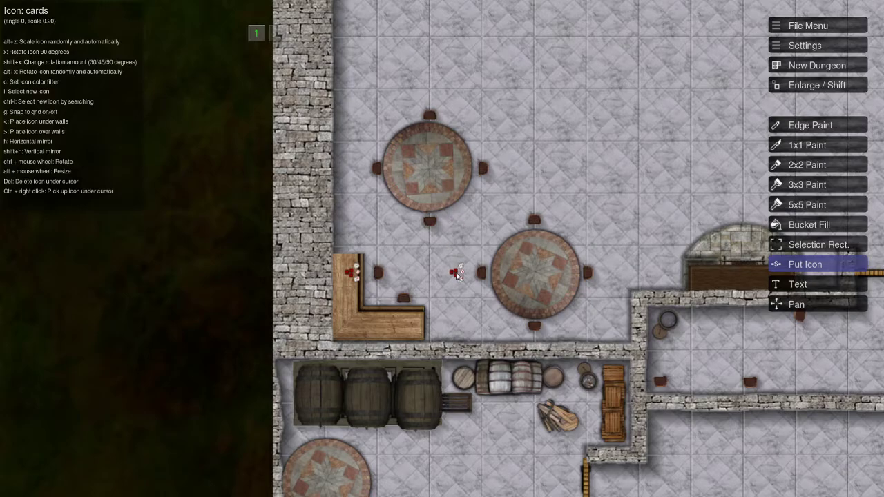
# Choose the dices icon and place it at angle 0, scale 0.20, on the south arm of the large hall's L-shaped bar
pyautogui.press('i')
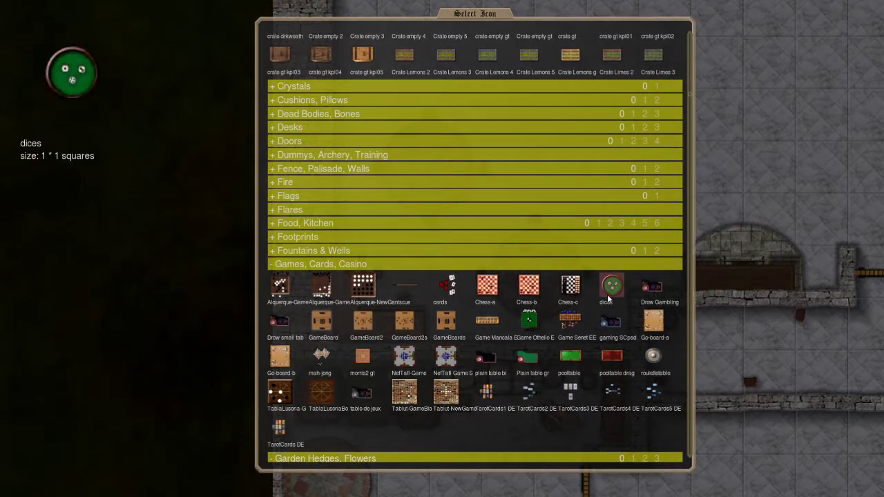
pyautogui.click(614, 293)
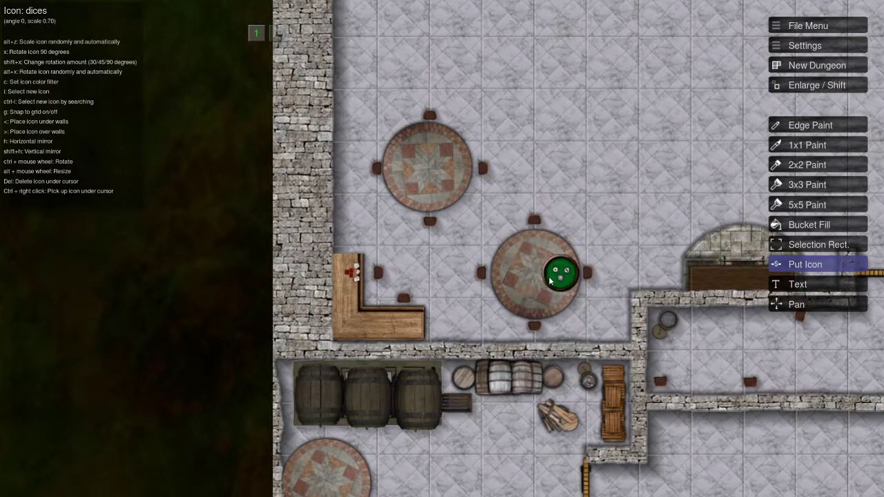
pyautogui.keyDown('alt'); pyautogui.scroll(-2, 544, 280); pyautogui.keyUp('alt')
pyautogui.scroll(2, 532, 266)
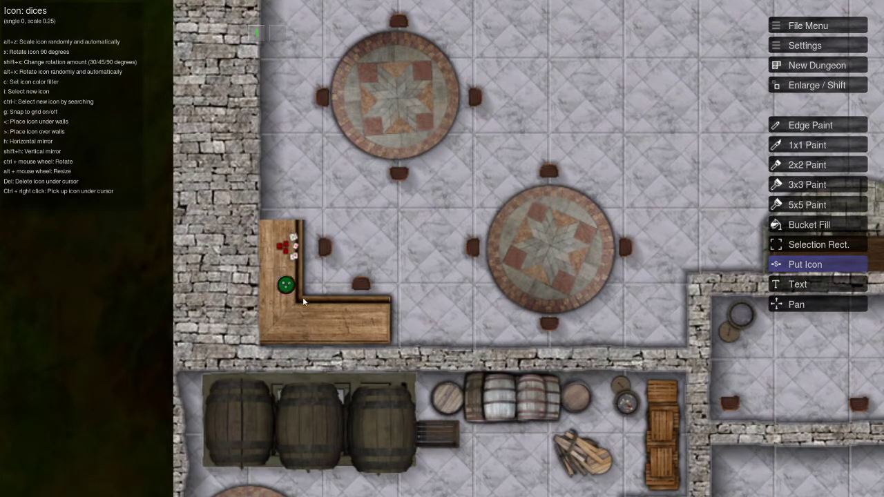
pyautogui.click(341, 329)
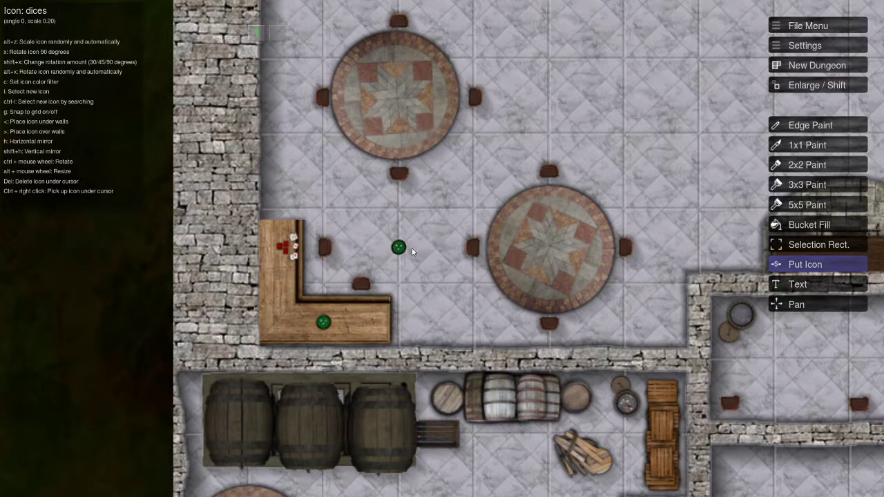
# Collapse the icon categories from Games, Cards, Casino through Ghost Furniture
pyautogui.press('i')
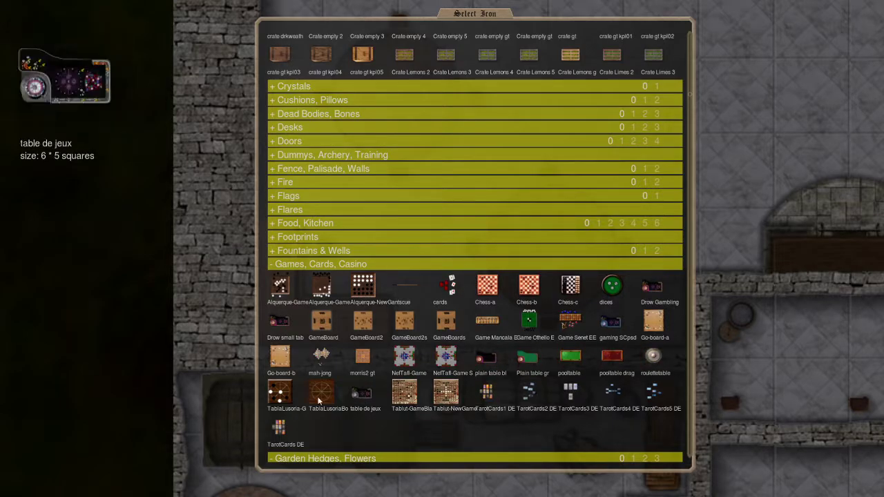
pyautogui.click(321, 264)
pyautogui.scroll(-4, 319, 248)
pyautogui.click(289, 145)
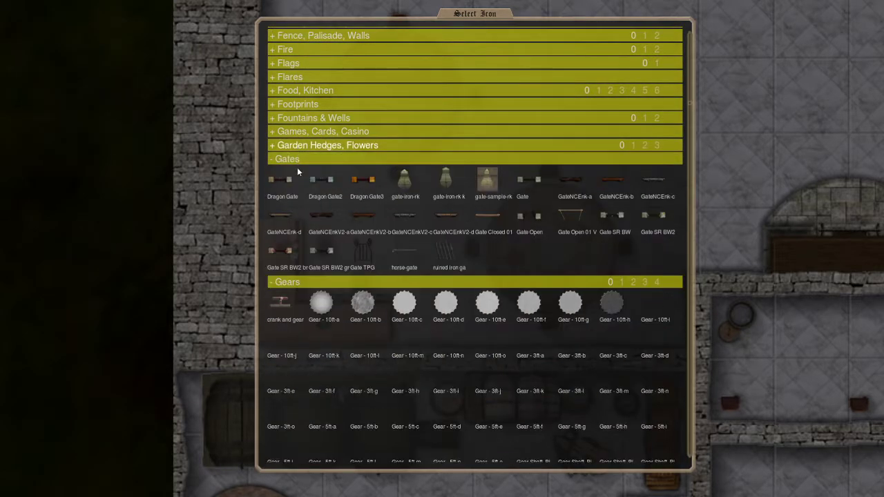
pyautogui.click(289, 159)
pyautogui.click(288, 172)
pyautogui.click(289, 186)
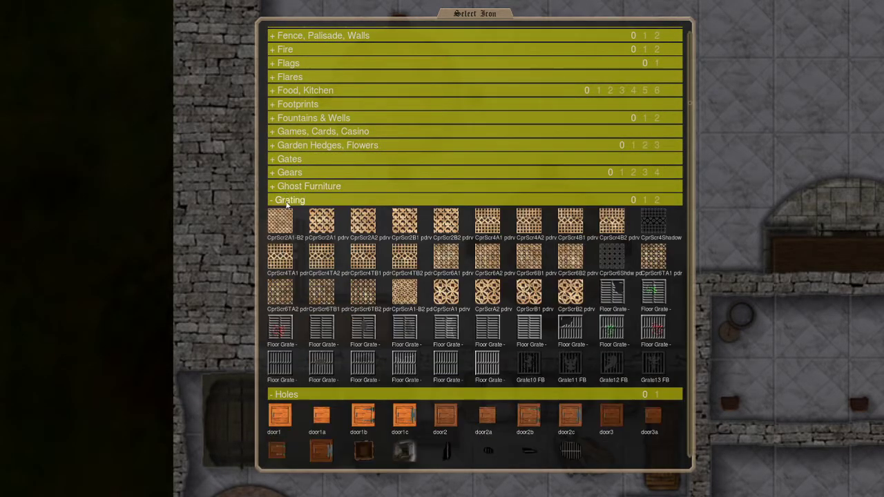
# Collapse the icon categories from Grating through Letters
pyautogui.click(288, 200)
pyautogui.click(289, 214)
pyautogui.click(288, 228)
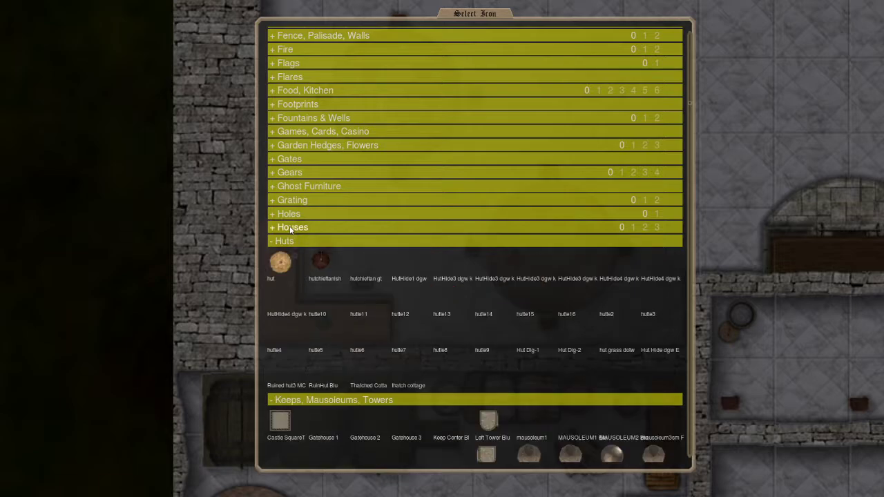
pyautogui.click(289, 241)
pyautogui.click(289, 255)
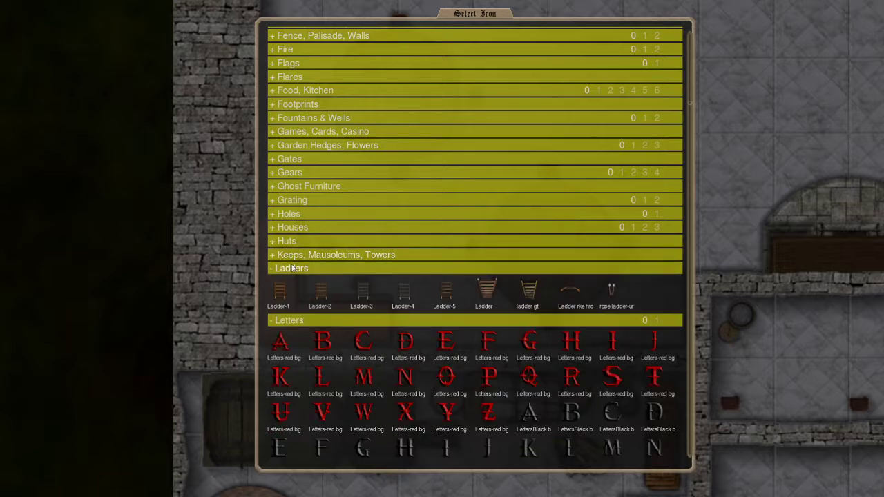
pyautogui.click(291, 268)
pyautogui.click(292, 282)
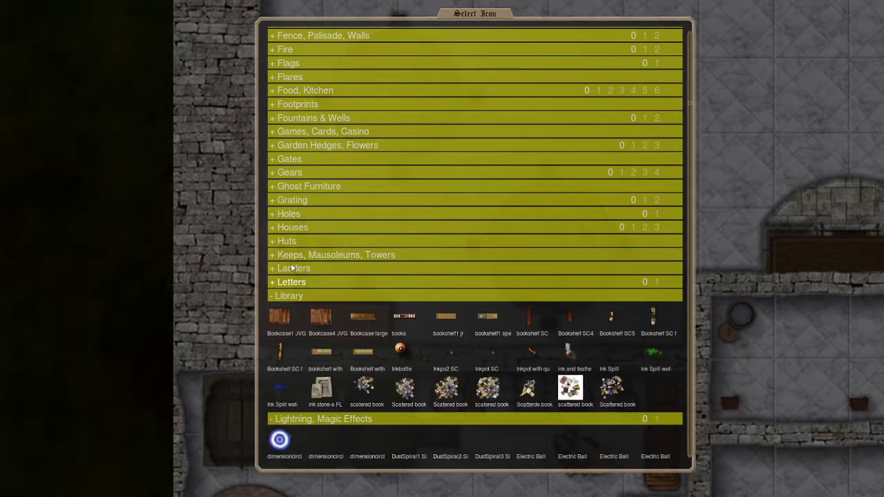
# Choose the Ladder icon from Ladders and place three in a column at angle 90, scale 0.35, against the storeroom's east wall
pyautogui.click(292, 269)
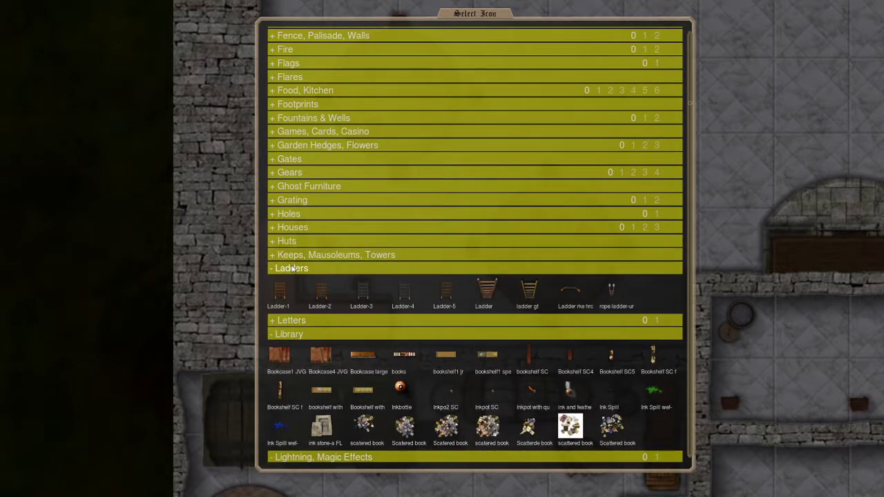
pyautogui.click(489, 290)
pyautogui.moveTo(498, 328); pyautogui.dragTo(498, 94)
pyautogui.scroll(-3, 475, 284)
pyautogui.press('x')
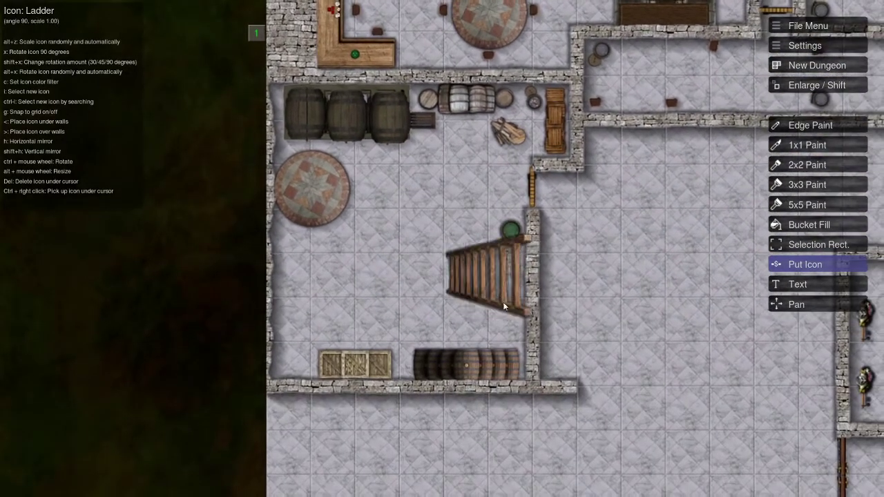
pyautogui.press('h')
pyautogui.scroll(-5, 504, 301)
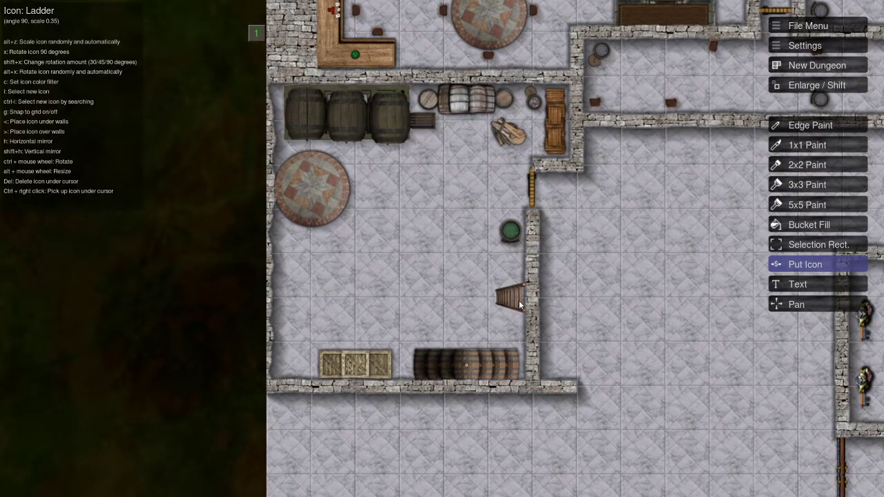
pyautogui.click(519, 302)
pyautogui.click(512, 320)
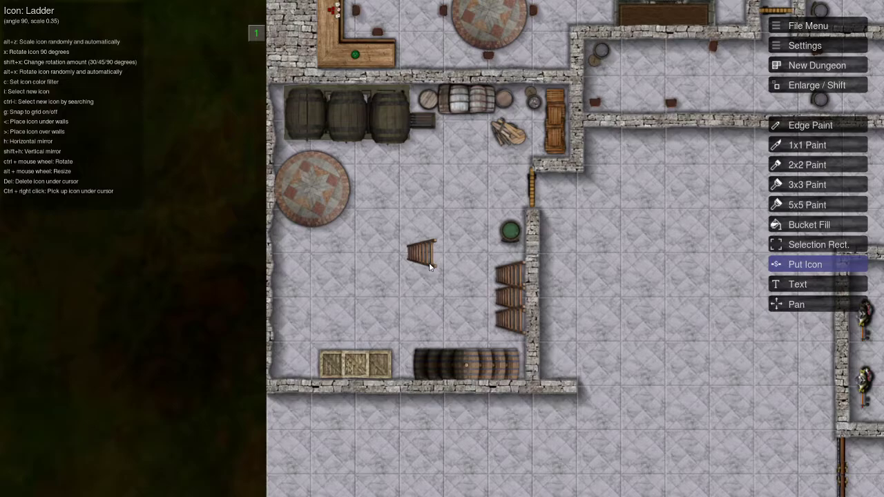
# Collapse the Library, Ladders, Lightning, Magic Effects and Market, Pavilions icon categories
pyautogui.scroll(-2, 430, 266)
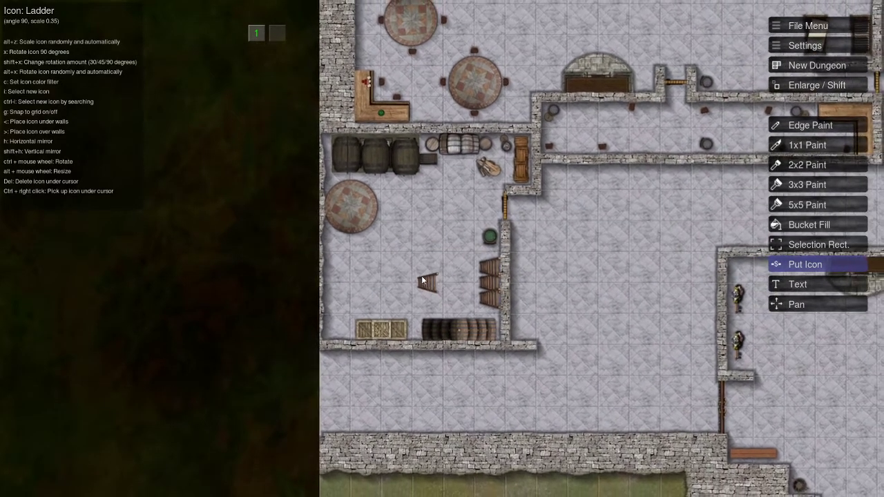
pyautogui.press('i')
pyautogui.scroll(-3, 421, 280)
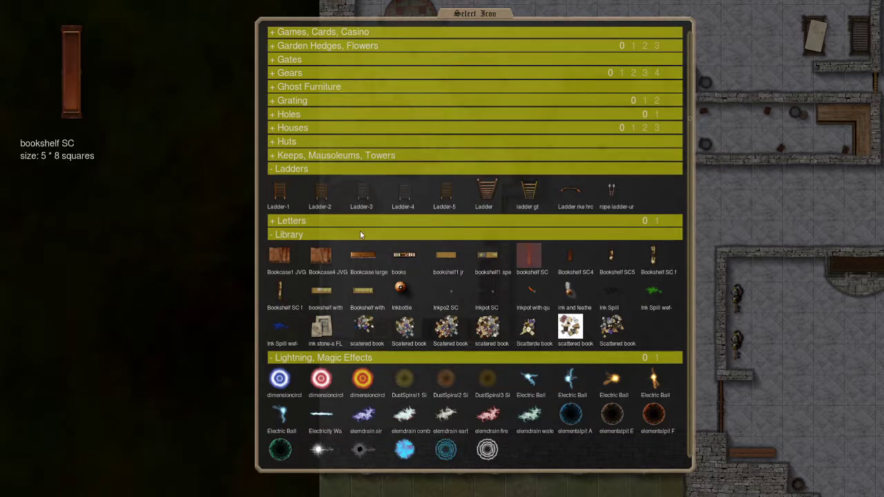
pyautogui.scroll(-1, 357, 232)
pyautogui.scroll(-1, 357, 233)
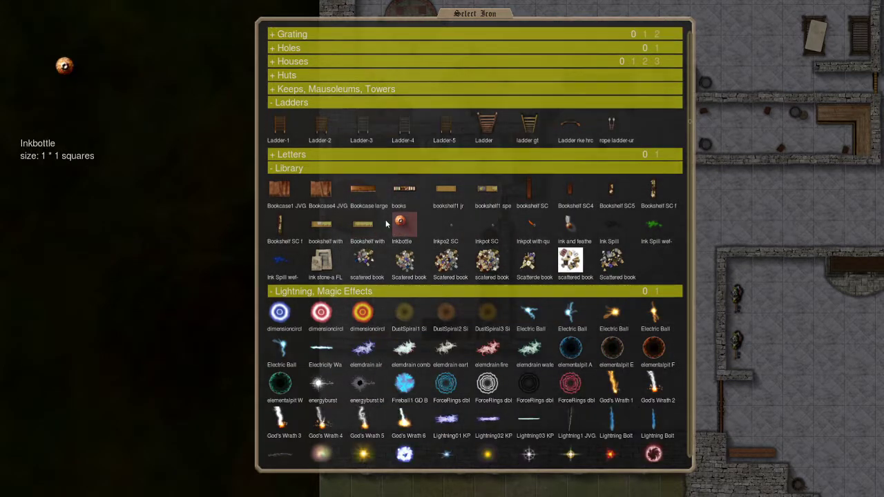
pyautogui.click(291, 168)
pyautogui.click(292, 102)
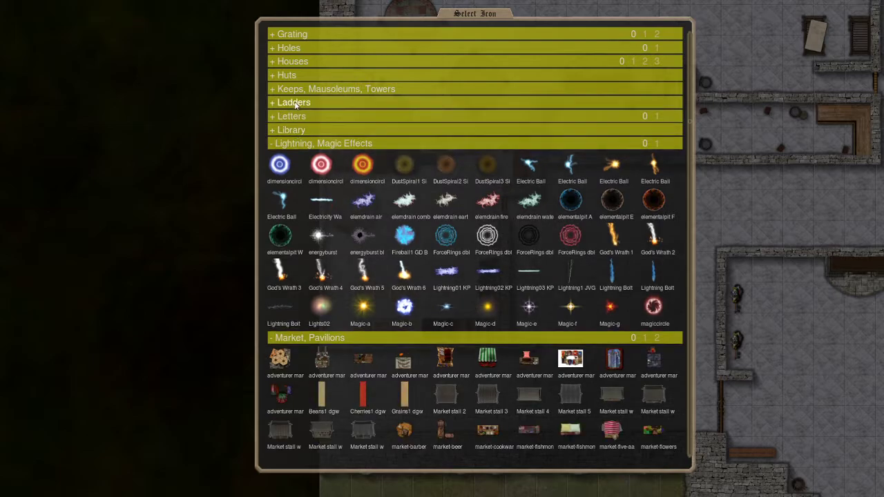
pyautogui.click(281, 143)
pyautogui.click(286, 157)
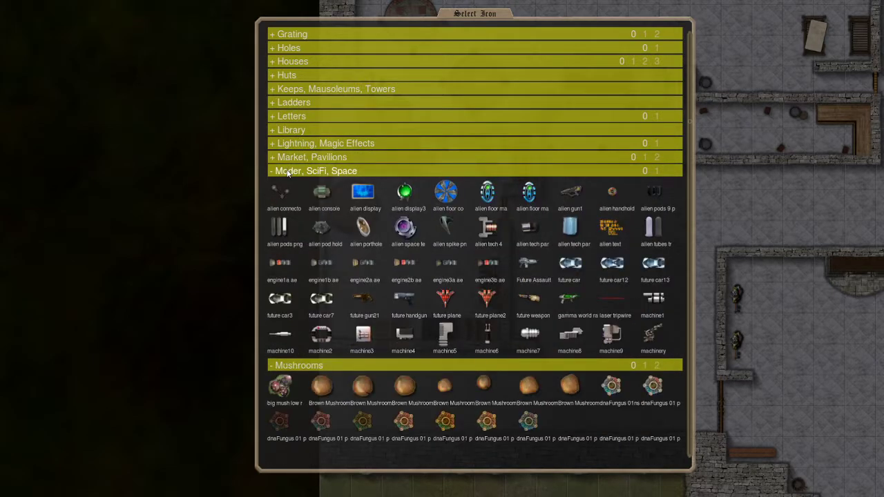
# Collapse the icon categories from Moder, SciFi, Space through Plants - Odd
pyautogui.click(288, 172)
pyautogui.click(284, 185)
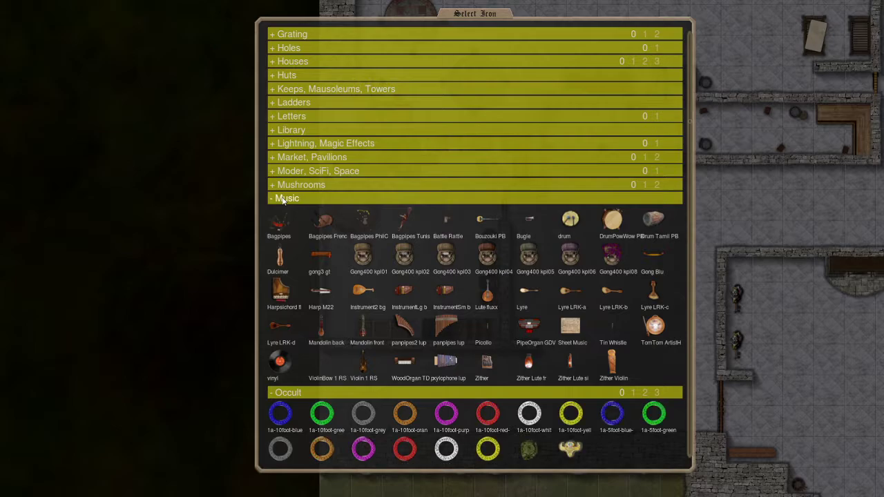
pyautogui.click(283, 199)
pyautogui.click(282, 199)
pyautogui.click(282, 199)
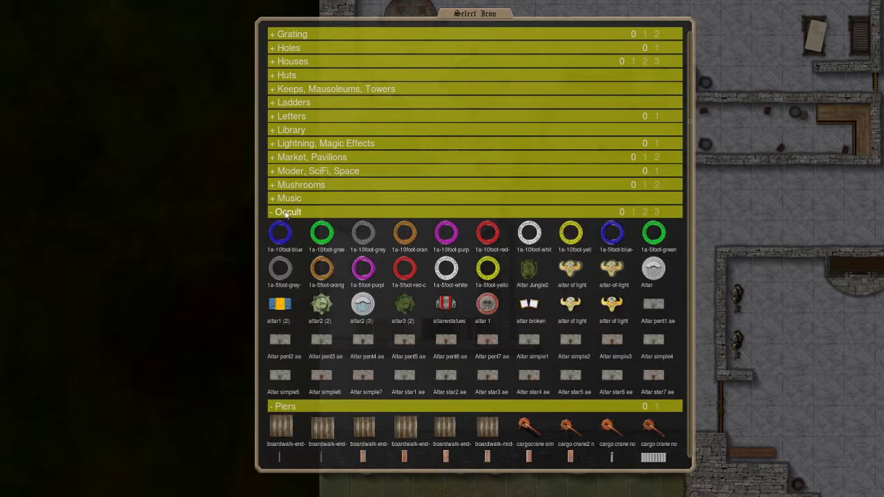
pyautogui.click(286, 212)
pyautogui.click(283, 226)
pyautogui.click(283, 239)
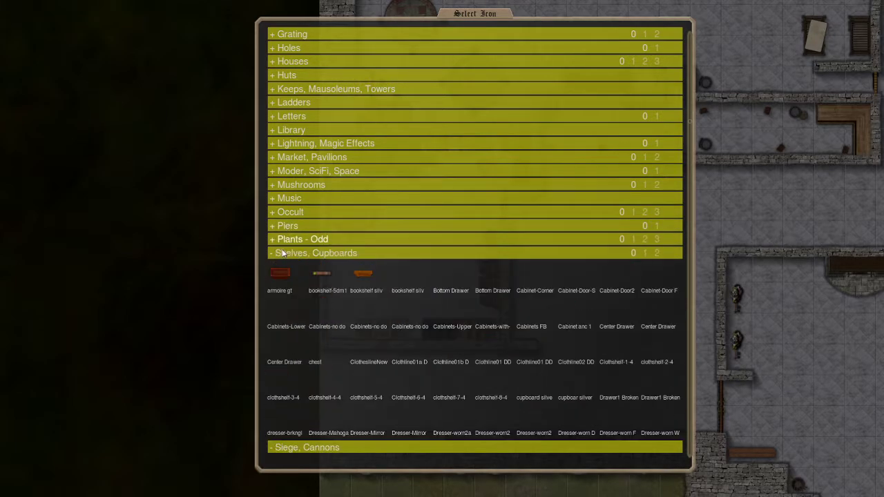
# Place the clothshelf-4-4e icon at angle 0, scale 0.17, on the staircase room's north wall between the fireplace and the crate
pyautogui.moveTo(408, 278)
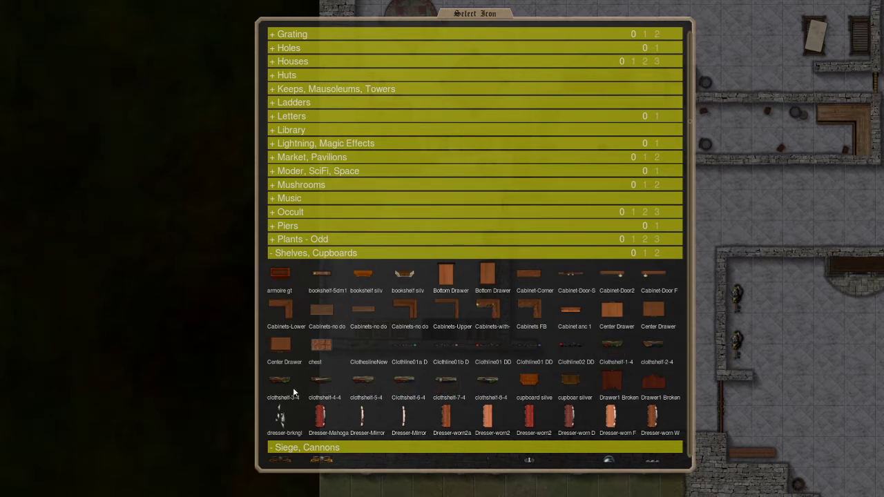
pyautogui.click(325, 385)
pyautogui.moveTo(542, 289); pyautogui.dragTo(392, 249)
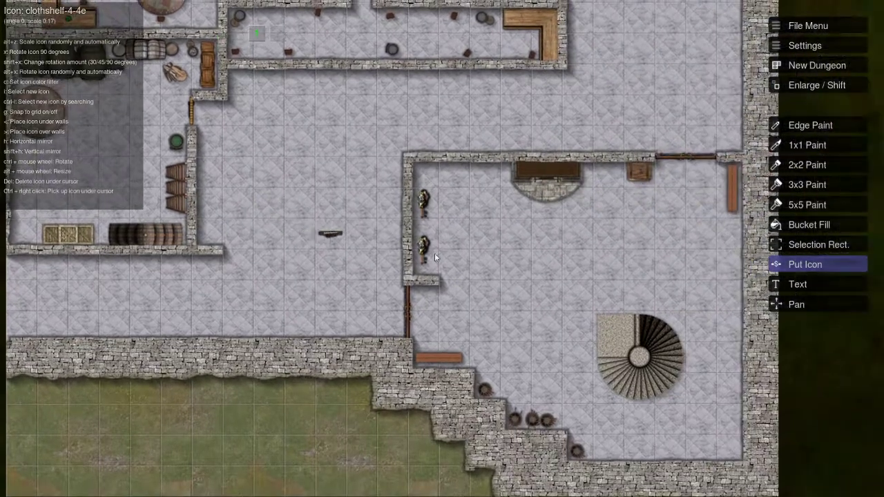
pyautogui.scroll(3, 509, 216)
pyautogui.moveTo(499, 210); pyautogui.dragTo(404, 246)
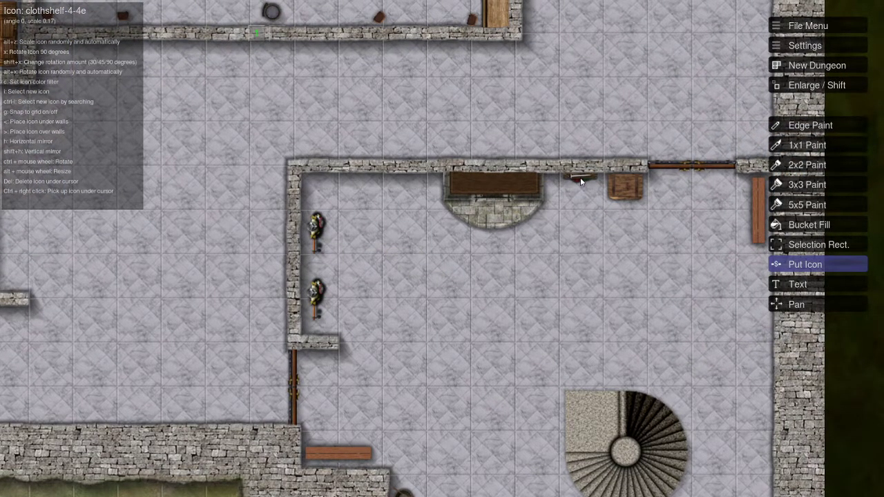
# Choose the clothshelf-8-4e icon and place it at angle 0, scale 0.17, on the north wall west of the staircase room's fireplace
pyautogui.press('i')
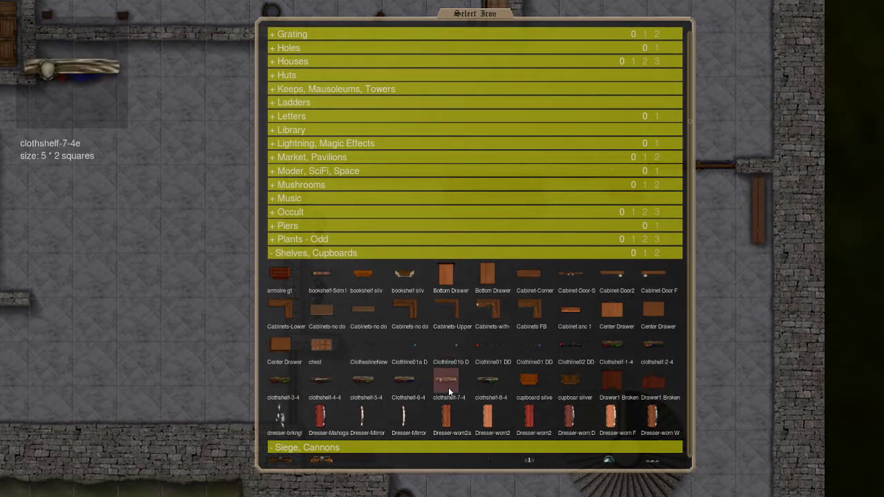
pyautogui.click(495, 387)
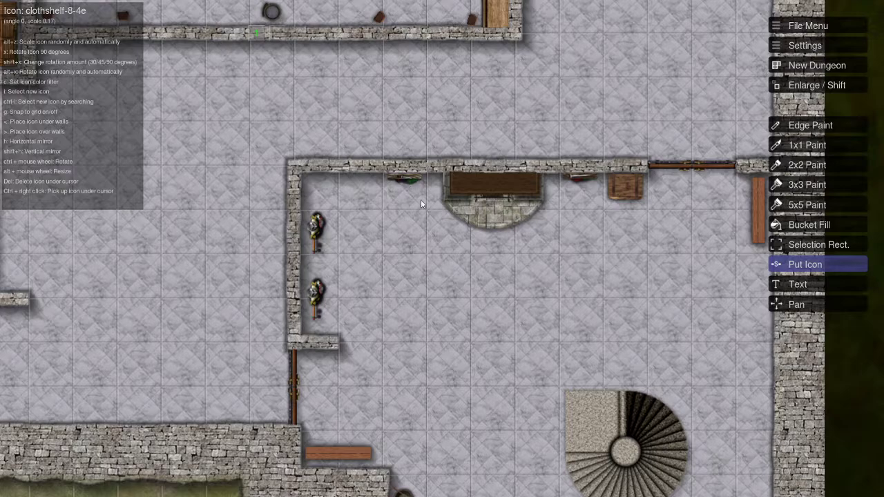
pyautogui.moveTo(553, 285); pyautogui.dragTo(438, 222)
pyautogui.scroll(-1, 438, 221)
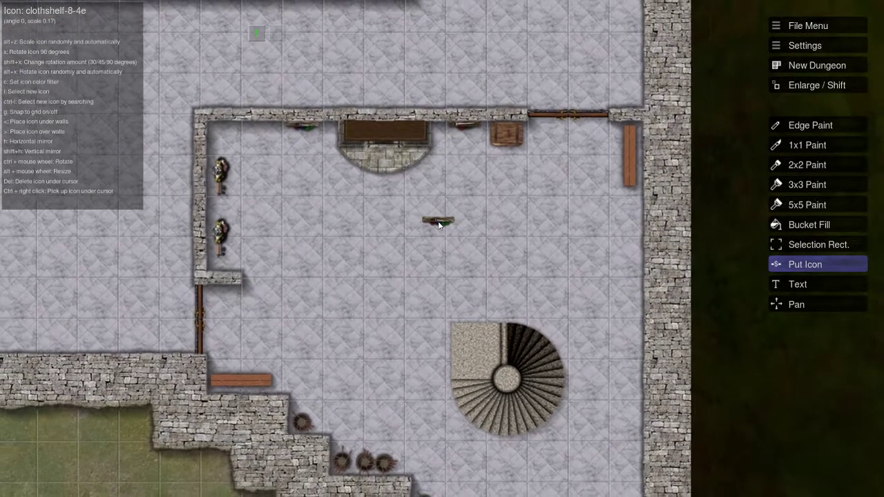
# Collapse the Siege, Cannons, Smoke, Dust, Gas and Stage icon categories and close the icon selection
pyautogui.press('i')
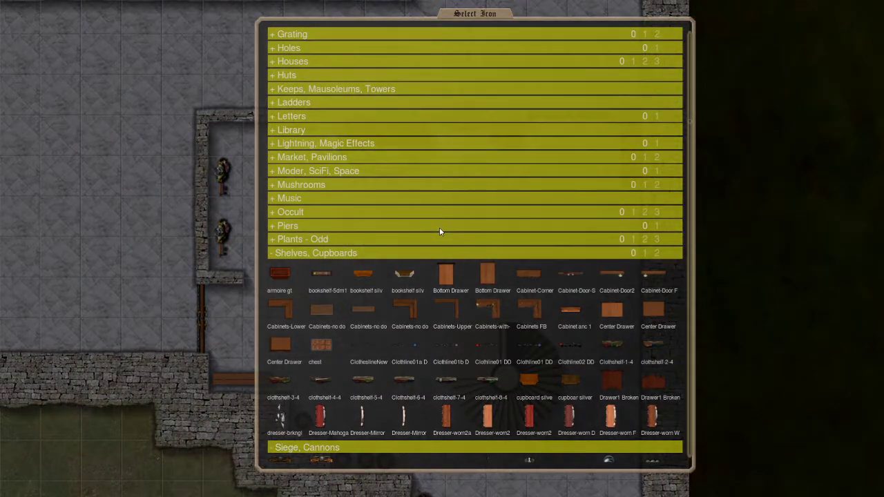
pyautogui.scroll(-2, 439, 228)
pyautogui.scroll(-2, 439, 227)
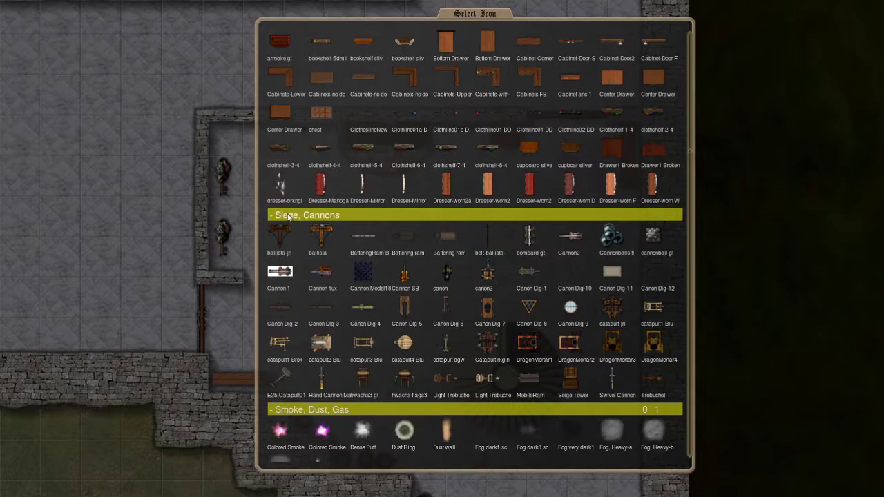
pyautogui.click(289, 215)
pyautogui.click(290, 215)
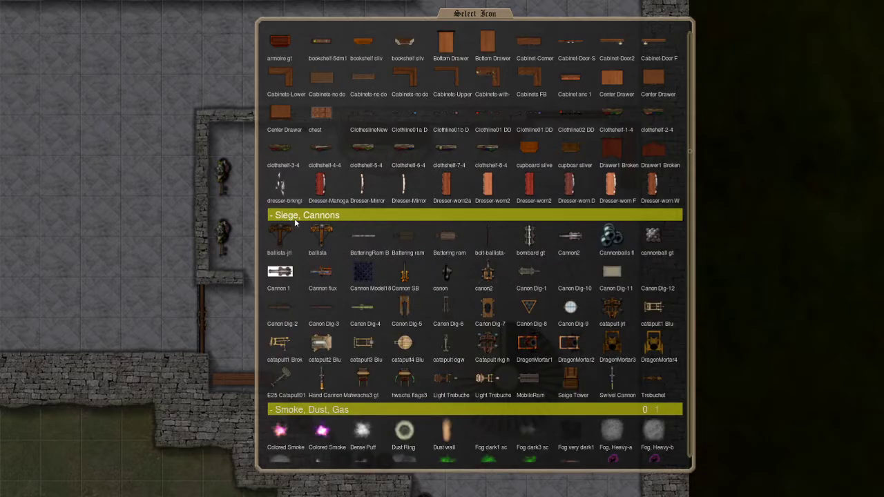
pyautogui.click(301, 216)
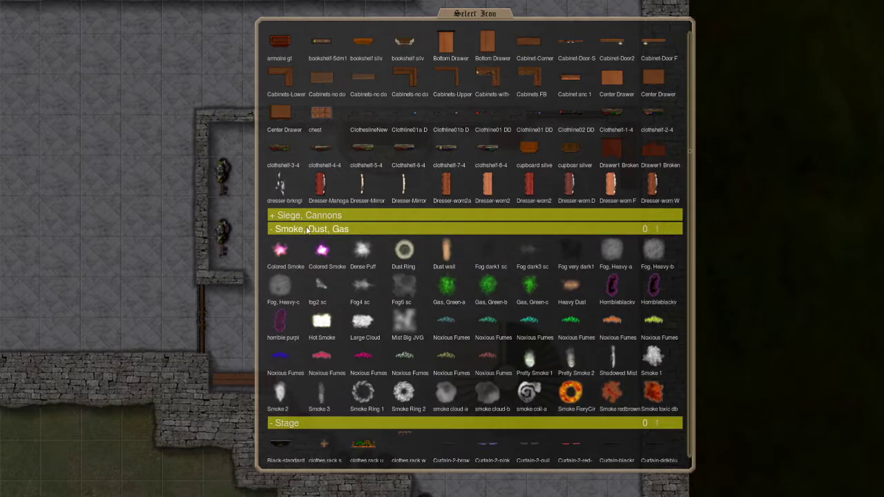
pyautogui.click(296, 228)
pyautogui.click(288, 242)
pyautogui.press('Escape')
# Choose the Castle Guard Bronzed-Aged Statue icon from the Statues category
pyautogui.scroll(-5, 297, 216)
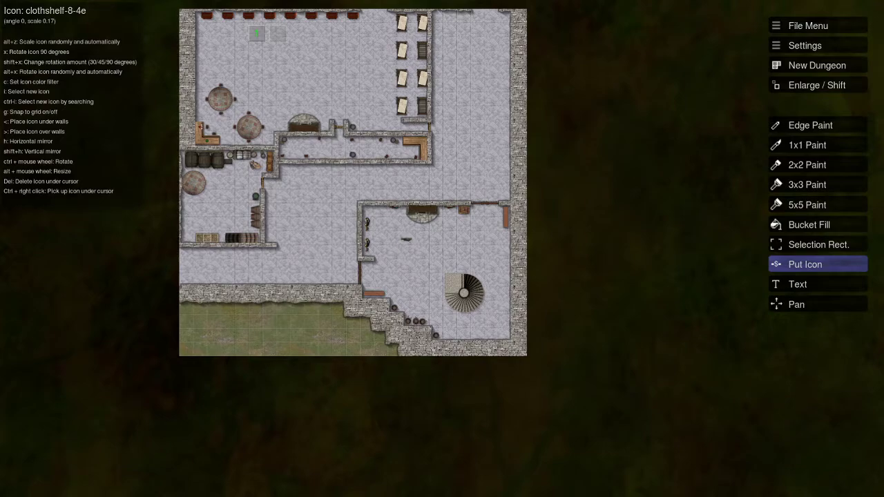
pyautogui.scroll(3, 405, 204)
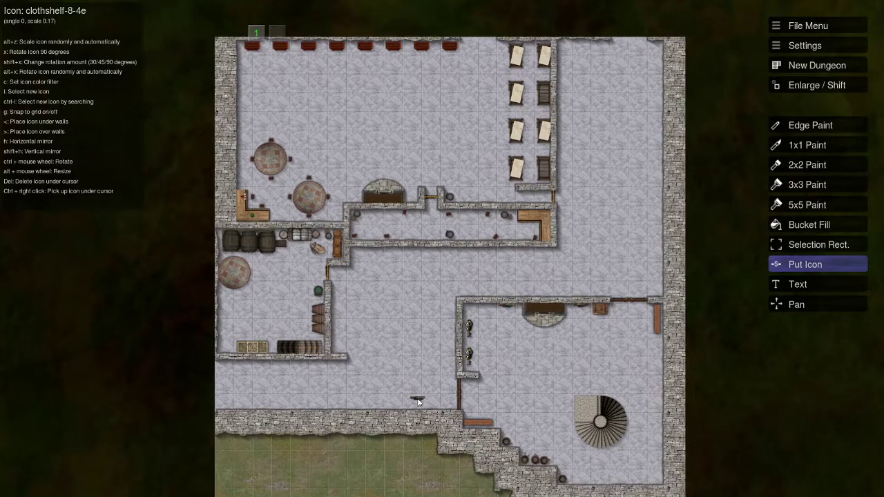
pyautogui.scroll(1, 418, 402)
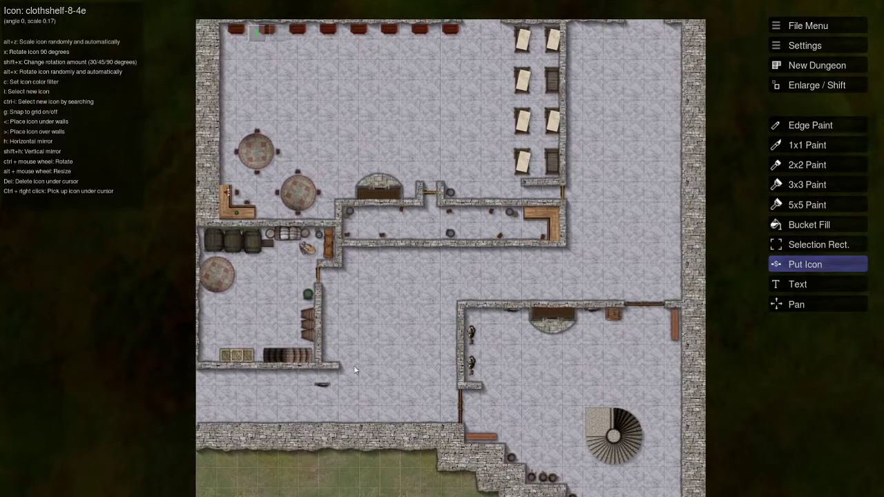
pyautogui.press('l')
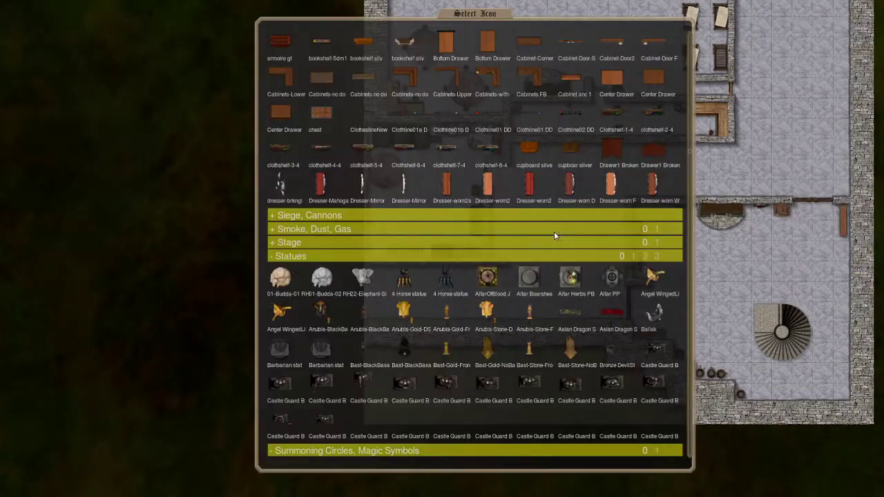
pyautogui.hotkey('ctrl', 'f')
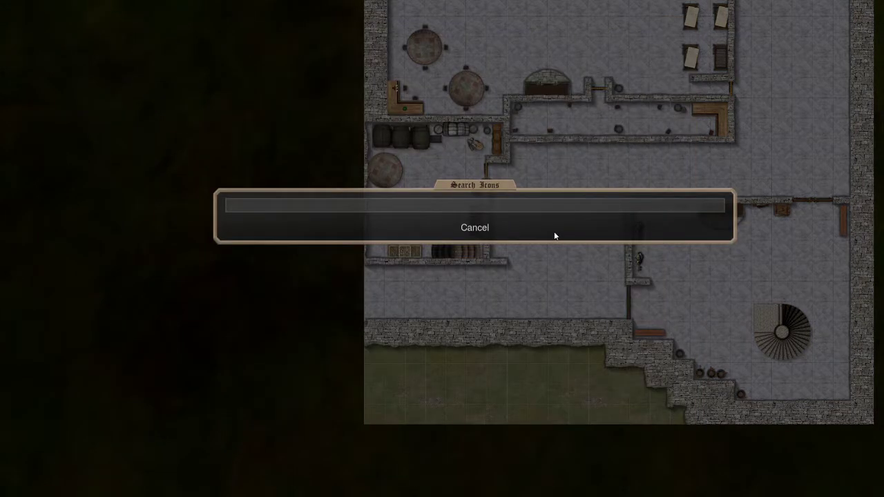
pyautogui.press('Escape')
pyautogui.scroll(-2, 483, 255)
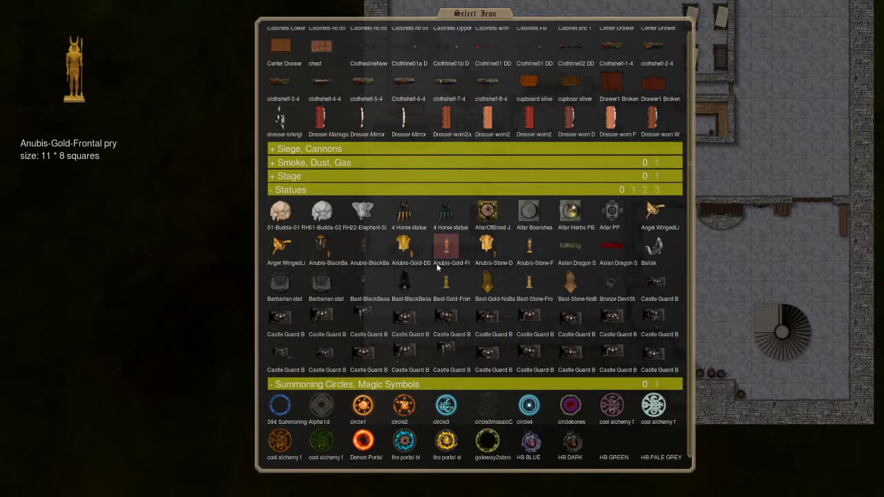
pyautogui.click(290, 318)
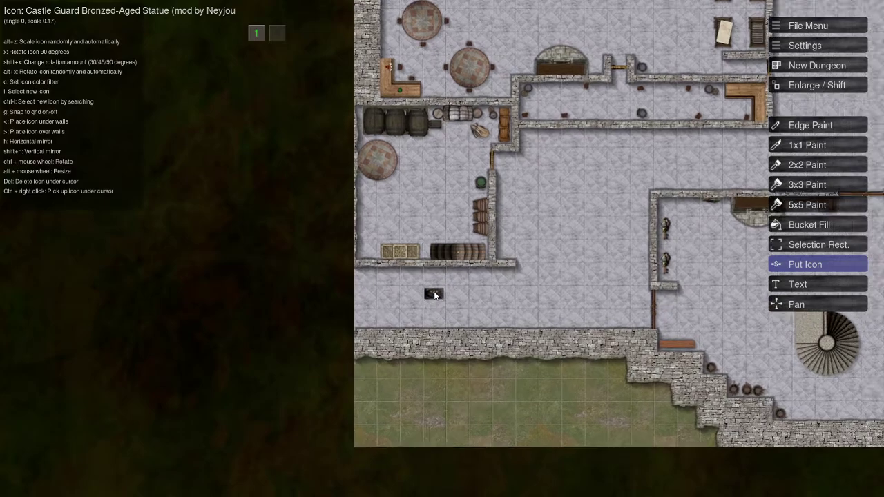
# Place two Castle Guard statues at angle 0, scale 0.17: outside the barrel room's southeast corner and below the long room's southwest corner
pyautogui.scroll(1, 433, 294)
pyautogui.scroll(1, 435, 283)
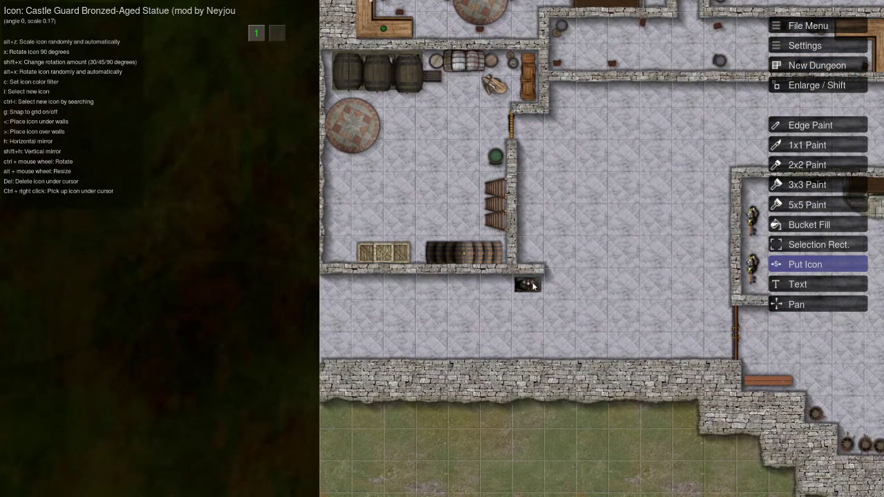
pyautogui.click(534, 285)
pyautogui.moveTo(637, 250); pyautogui.dragTo(462, 302)
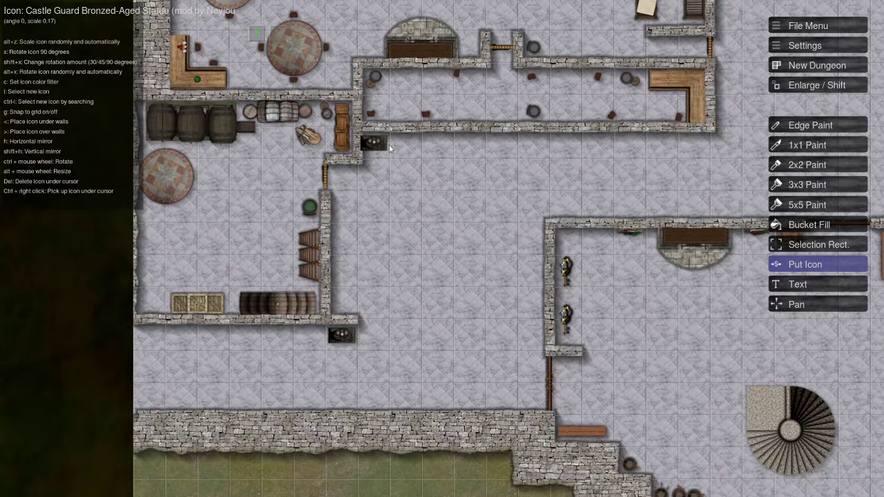
pyautogui.click(375, 143)
# Place a Castle Guard statue at angle 90, scale 0.17, against the outer east wall of the long room
pyautogui.moveTo(541, 182); pyautogui.dragTo(321, 288)
pyautogui.press('x')
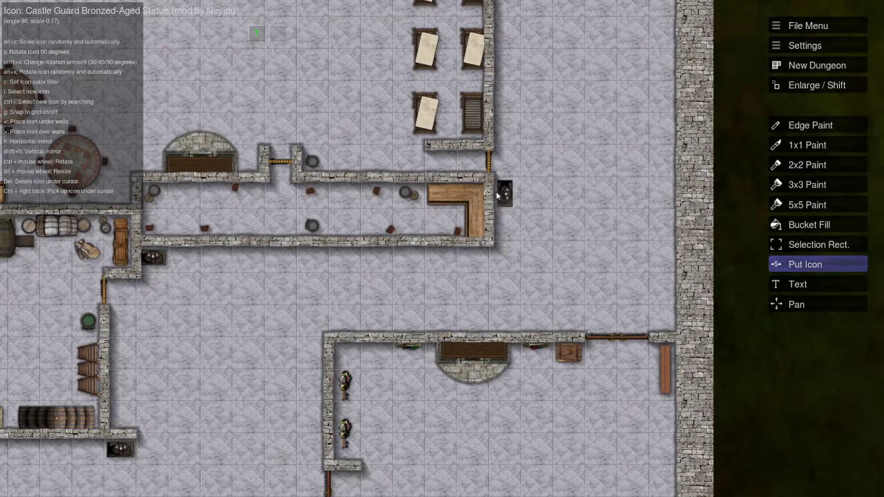
pyautogui.click(505, 225)
# Place two Castle Guard statues at angle 180, scale 0.17, along the north wall of the corridor east of the bunks
pyautogui.moveTo(536, 142); pyautogui.dragTo(456, 307)
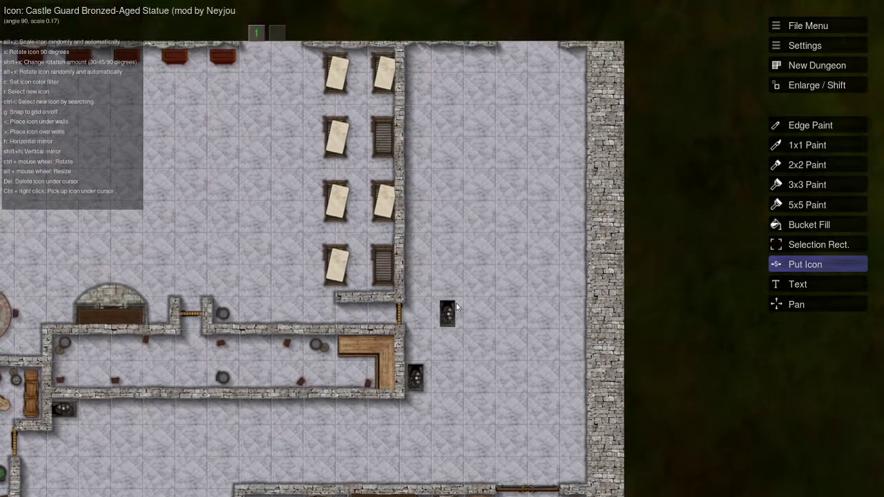
pyautogui.press('x')
pyautogui.click(493, 78)
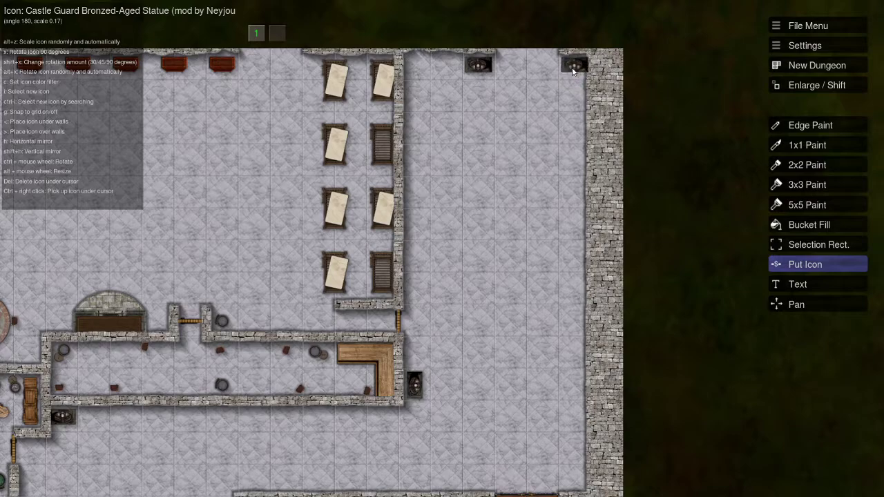
pyautogui.click(571, 71)
# Examine the corridors, the staircase room and the northern hall for spots that still need furnishing
pyautogui.scroll(-2, 531, 304)
pyautogui.moveTo(531, 317); pyautogui.dragTo(524, 188)
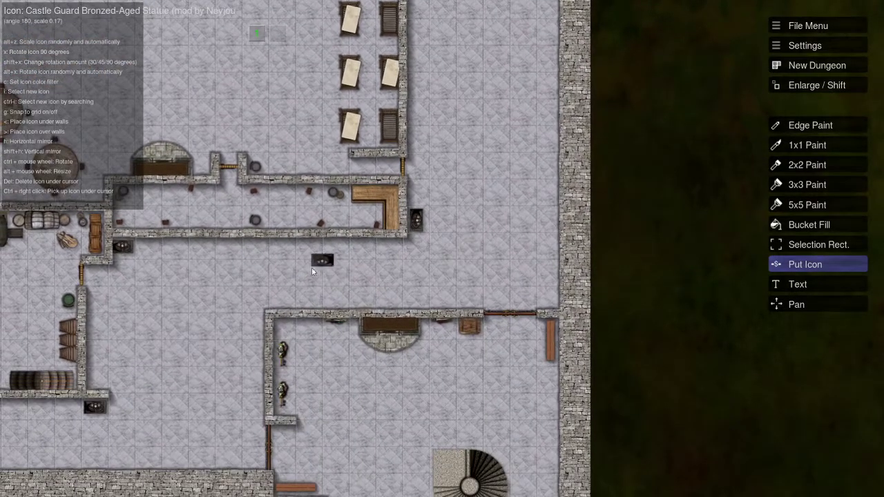
pyautogui.moveTo(312, 268); pyautogui.dragTo(493, 237)
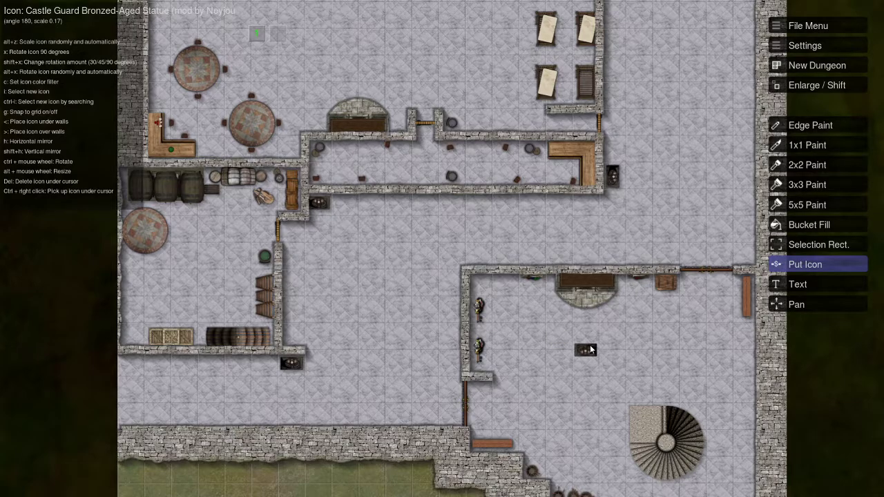
pyautogui.moveTo(581, 347); pyautogui.dragTo(470, 274)
pyautogui.scroll(2, 466, 272)
pyautogui.moveTo(603, 300); pyautogui.dragTo(562, 295)
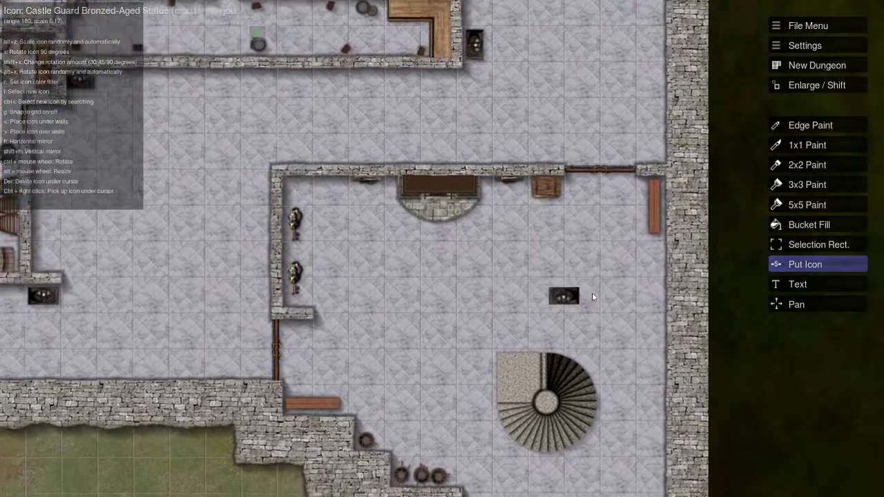
pyautogui.scroll(-3, 619, 301)
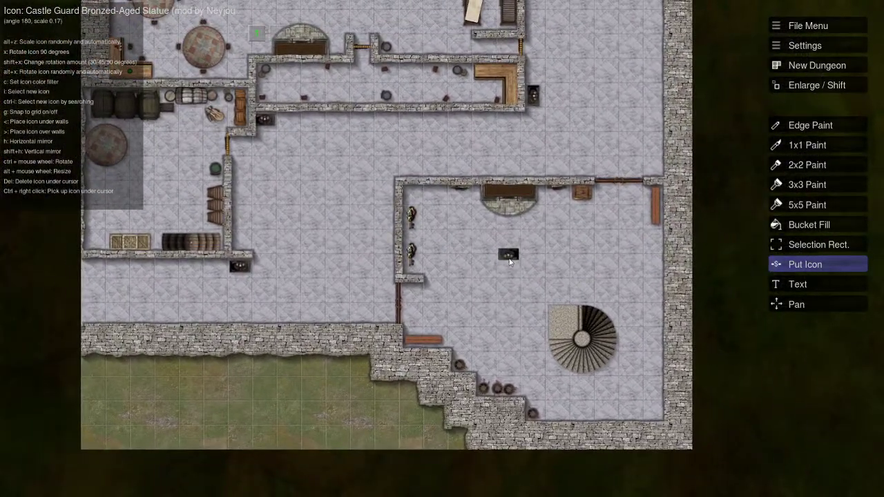
pyautogui.moveTo(509, 260); pyautogui.dragTo(545, 287)
pyautogui.moveTo(385, 178); pyautogui.dragTo(503, 368)
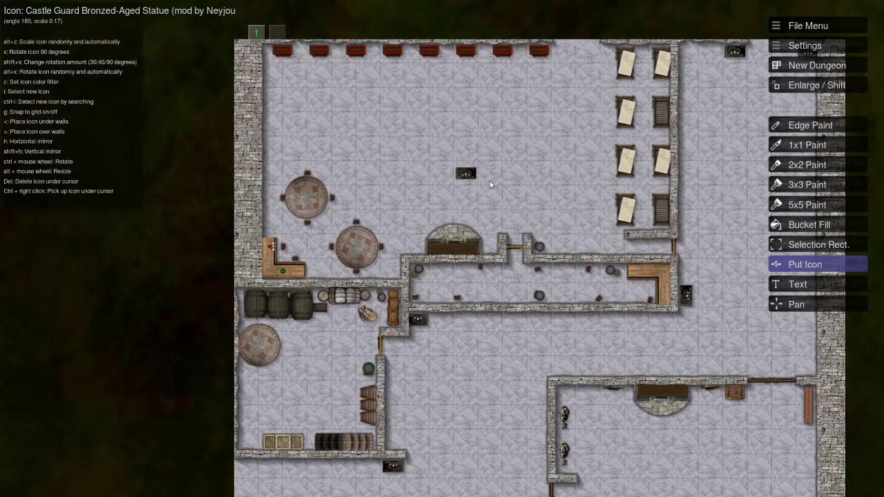
pyautogui.moveTo(524, 194); pyautogui.dragTo(464, 84)
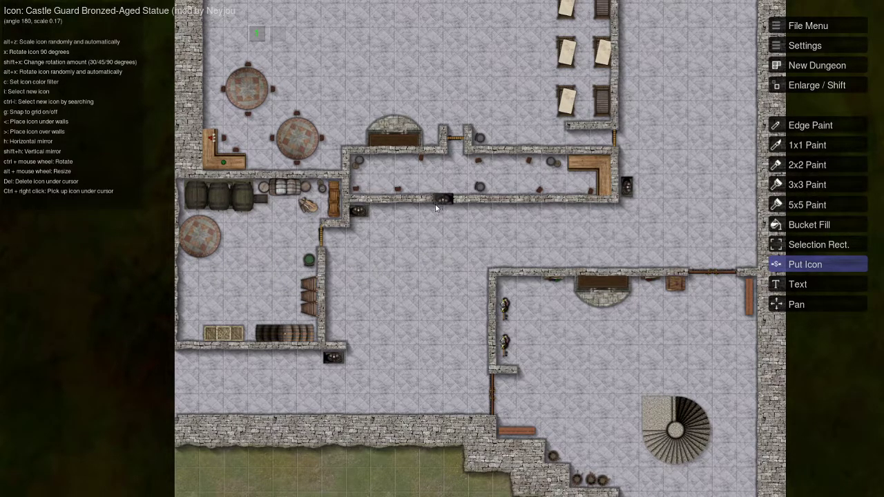
pyautogui.scroll(-3, 490, 244)
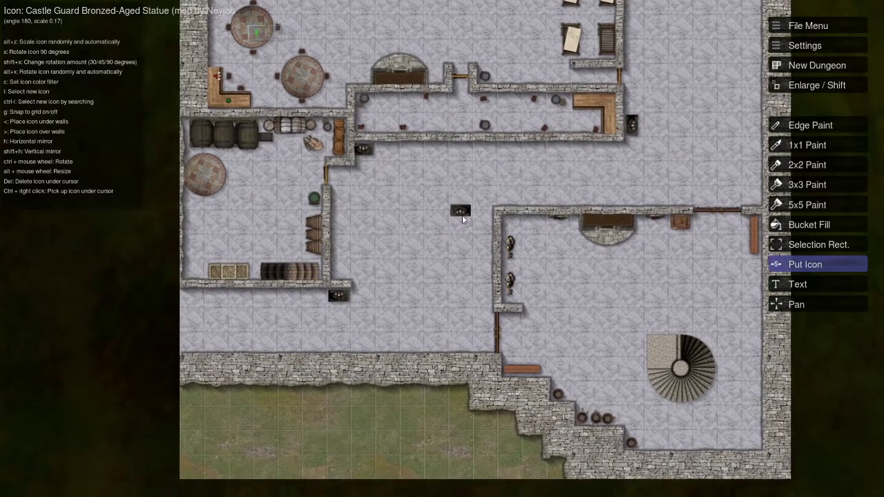
pyautogui.moveTo(397, 216); pyautogui.dragTo(485, 254)
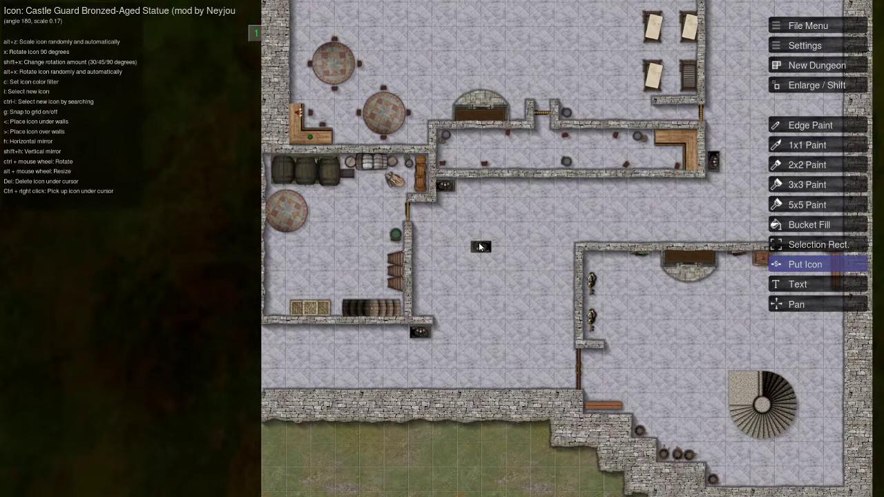
pyautogui.moveTo(489, 242); pyautogui.dragTo(481, 218)
# Search the icons for "table" and choose the table_1 icon
pyautogui.press('i')
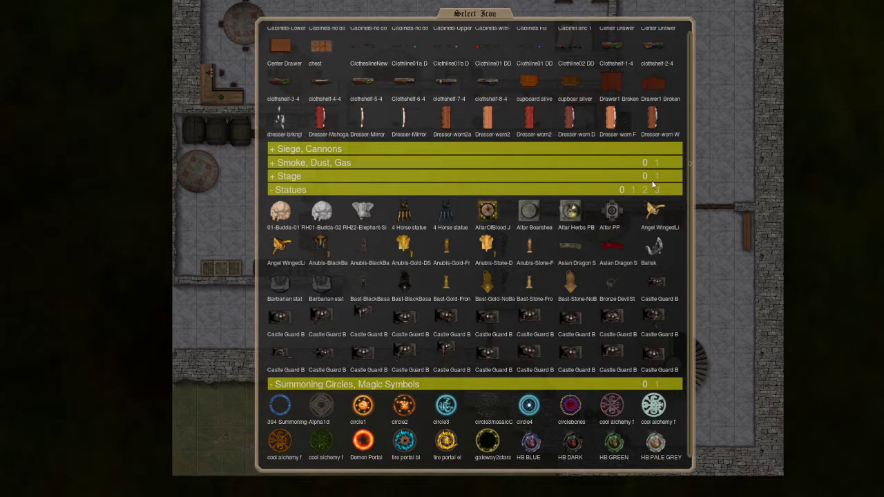
pyautogui.click(633, 189)
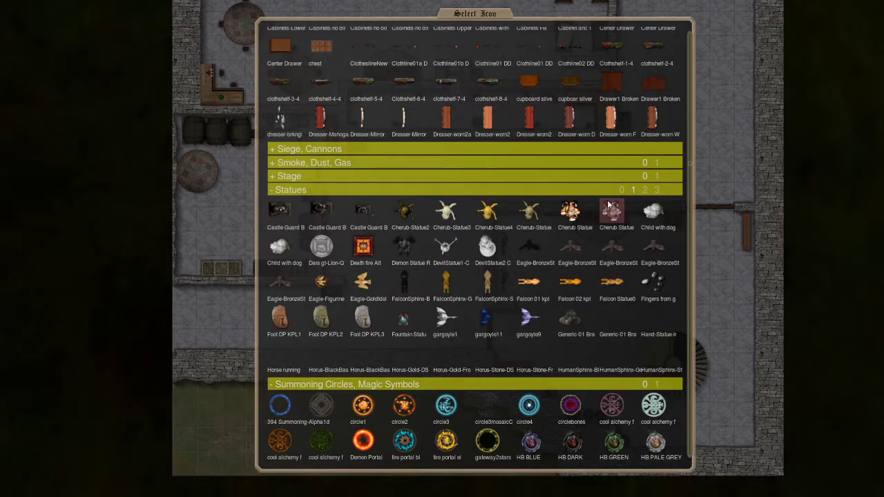
pyautogui.hotkey('ctrl', 'f')
pyautogui.write('table')
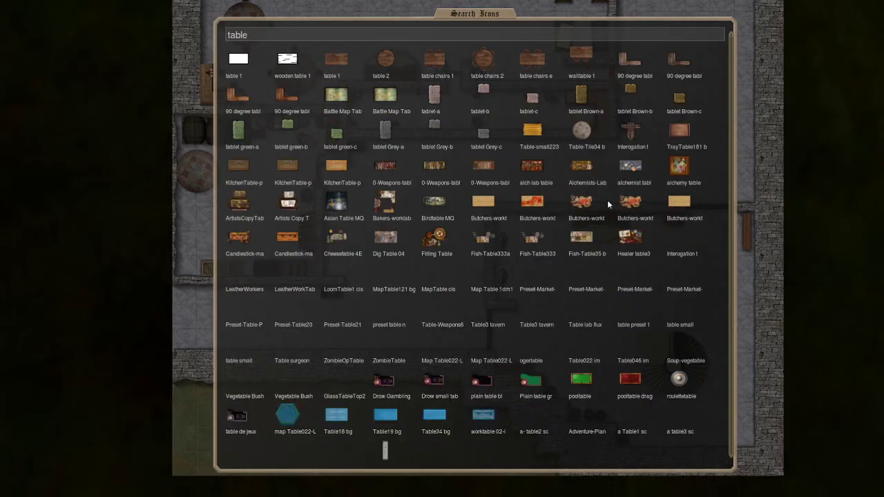
pyautogui.click(367, 51)
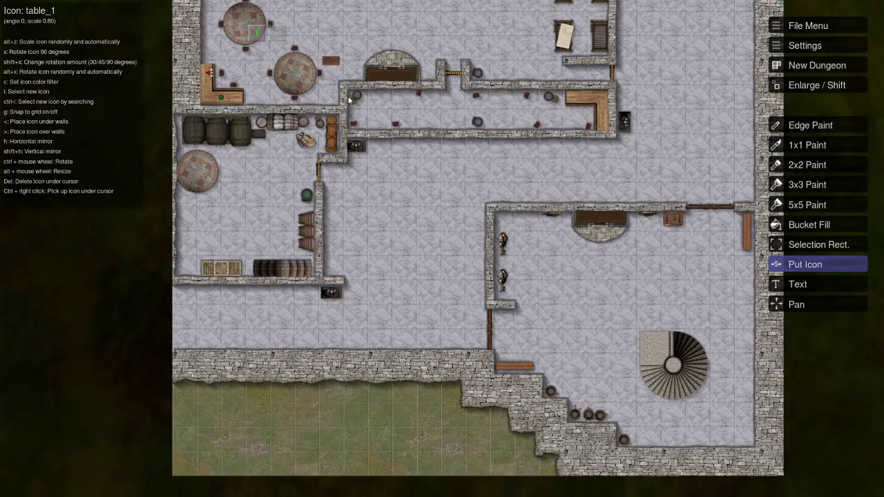
# Place table_1 at scale 0.80 on the barrel room's outer south wall at angle 0 and the staircase room's outer west wall at angle 90
pyautogui.scroll(3, 579, 199)
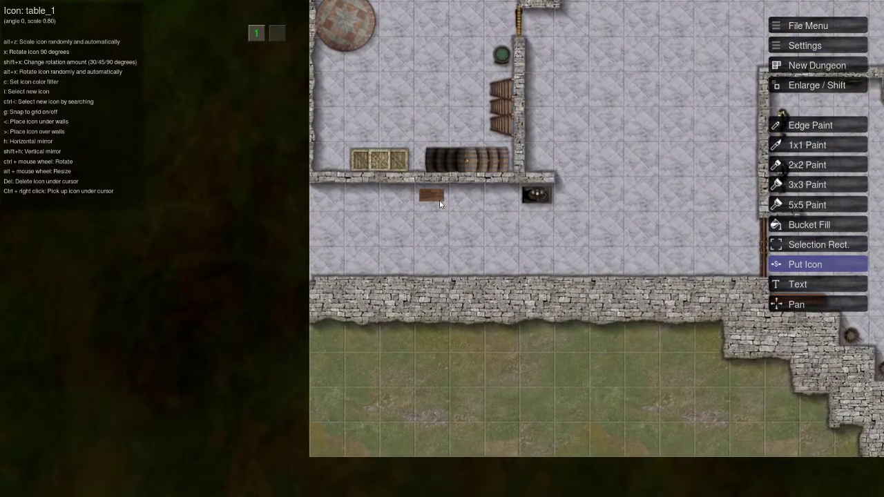
pyautogui.click(431, 194)
pyautogui.moveTo(623, 180); pyautogui.dragTo(444, 234)
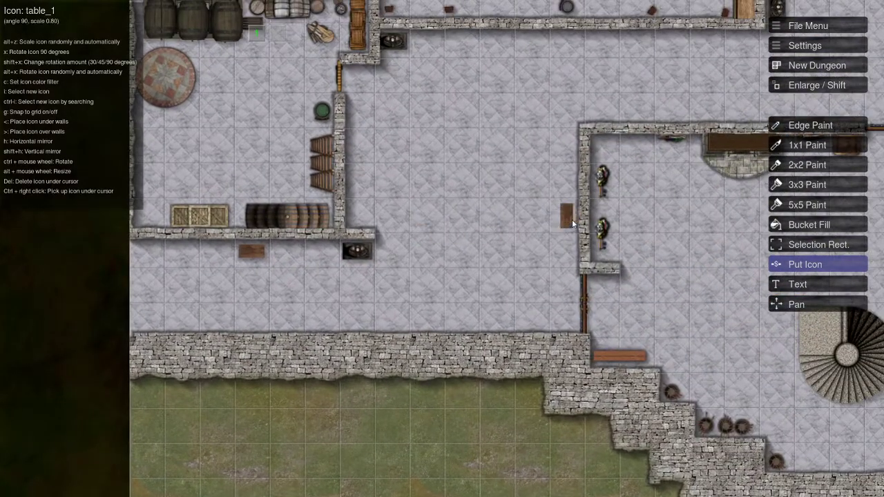
pyautogui.click(572, 219)
# Place table_1 at scale 0.80 below the long room's south wall at angle 180 and on the barrel room's outer east wall at angle 270
pyautogui.press('x')
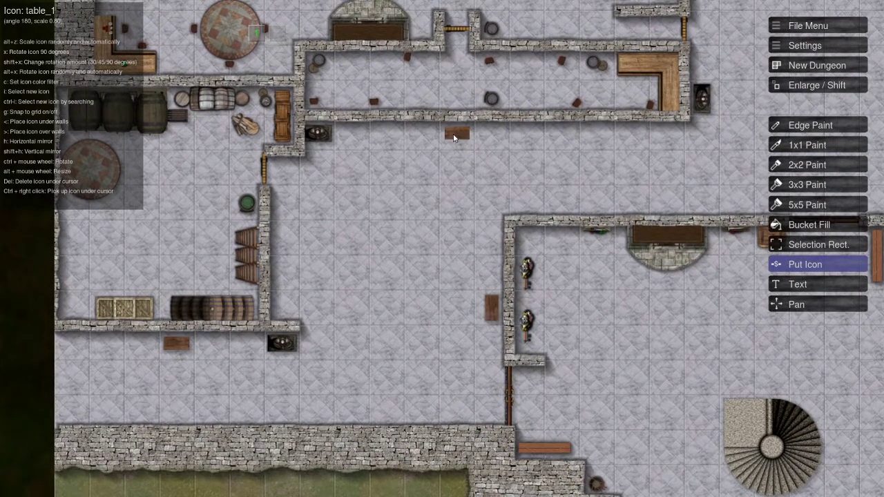
pyautogui.click(454, 137)
pyautogui.press('x')
pyautogui.click(283, 252)
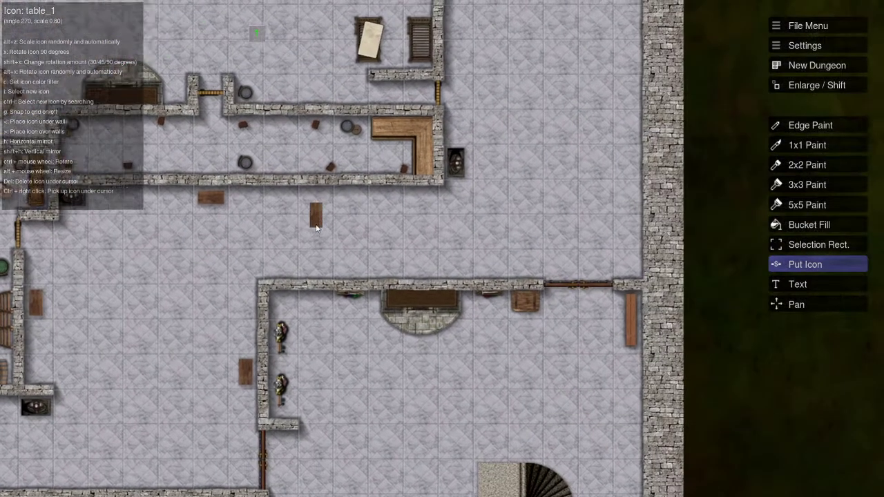
# Place table_1 at scale 0.80 on the staircase room's outer north wall at angle 0 and along the map's east wall at angle 90
pyautogui.press('x')
pyautogui.click(449, 283)
pyautogui.press('x')
pyautogui.click(606, 265)
pyautogui.click(429, 149)
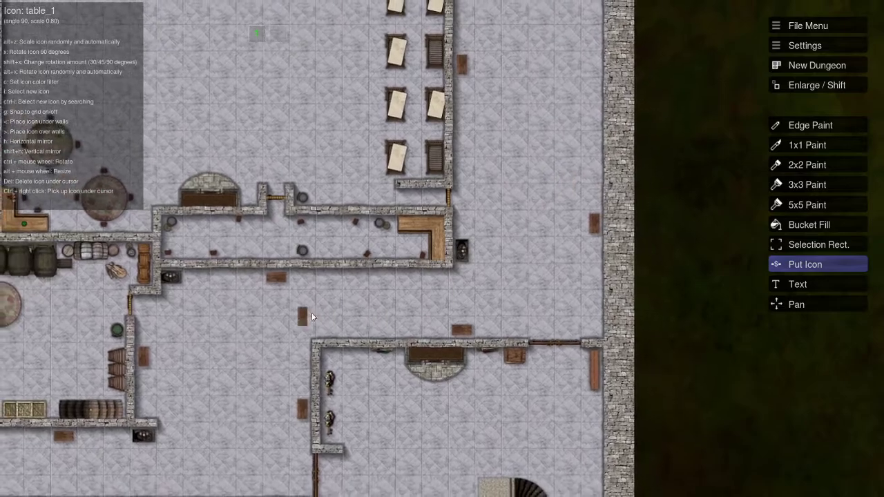
pyautogui.moveTo(312, 317); pyautogui.dragTo(468, 248)
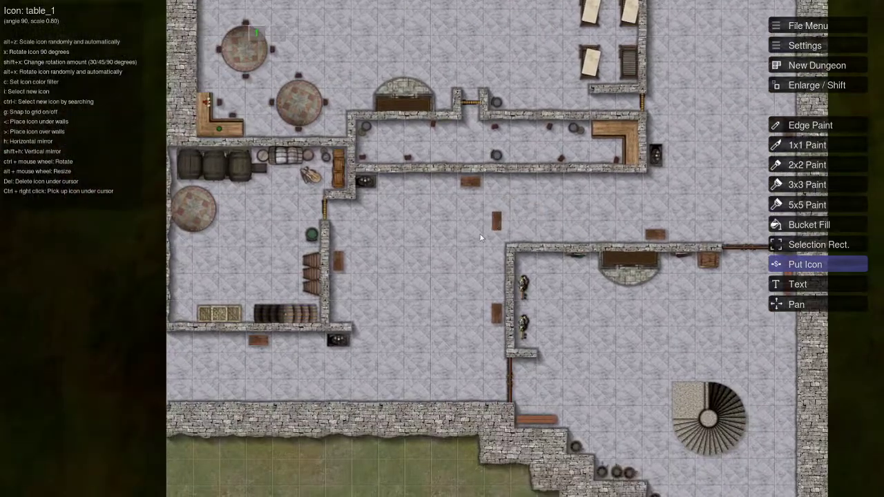
pyautogui.hotkey('ctrl', 'i')
pyautogui.write('chaj')
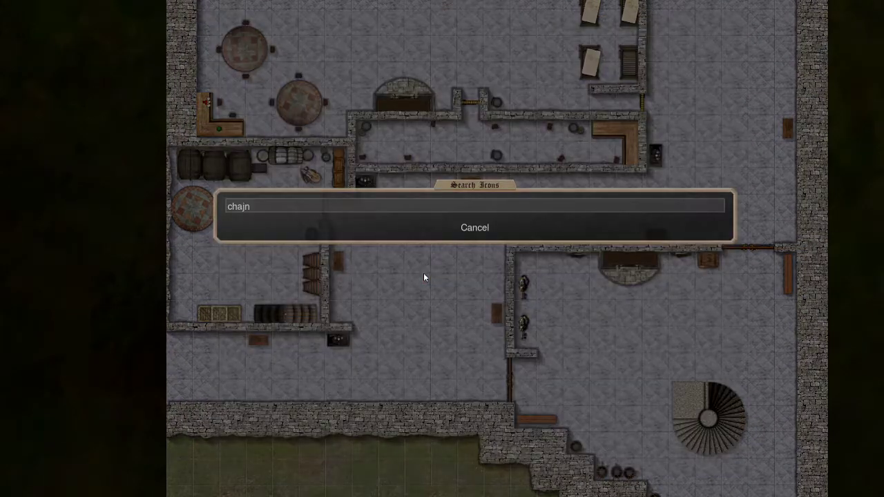
pyautogui.press('BackSpace')
pyautogui.write('n')
pyautogui.press('BackSpace')
pyautogui.write('d')
pyautogui.press('BackSpace')
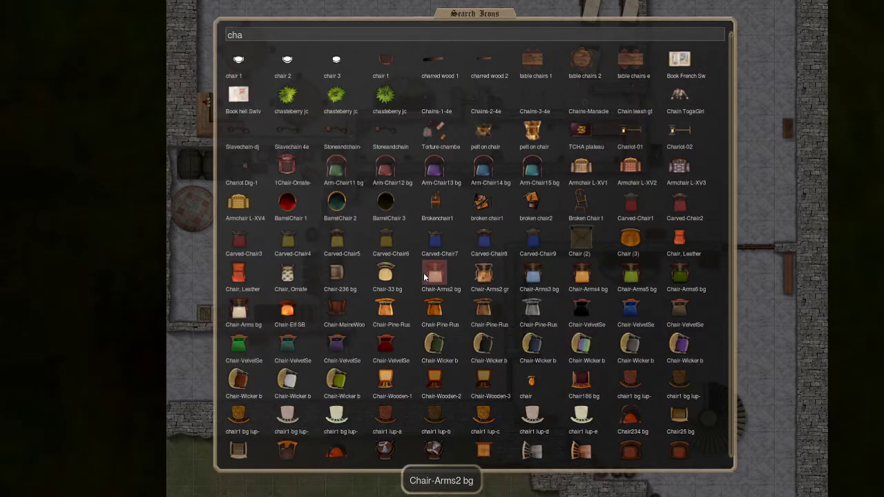
pyautogui.press('BackSpace')
pyautogui.press('BackSpace')
pyautogui.press('BackSpace')
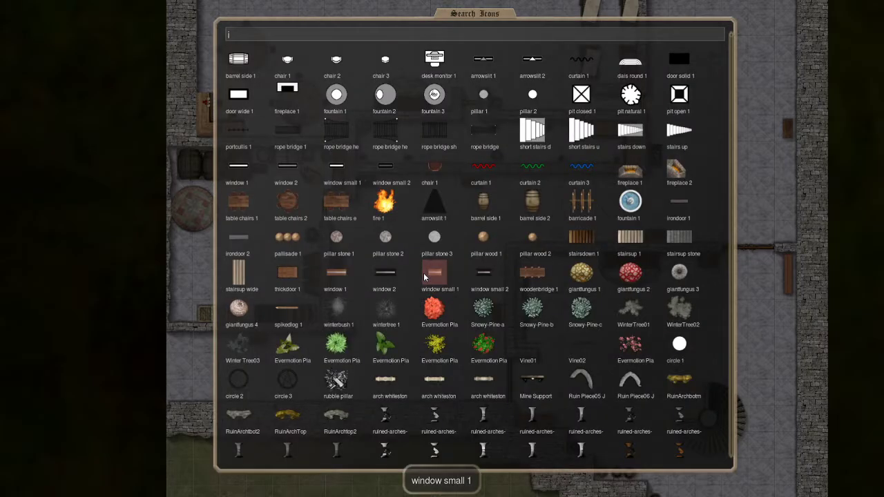
pyautogui.click(423, 273)
# Open the icon selection, collapse the Statues category, expand MoreFurniture and collapse the whole Furniture category
pyautogui.press('i')
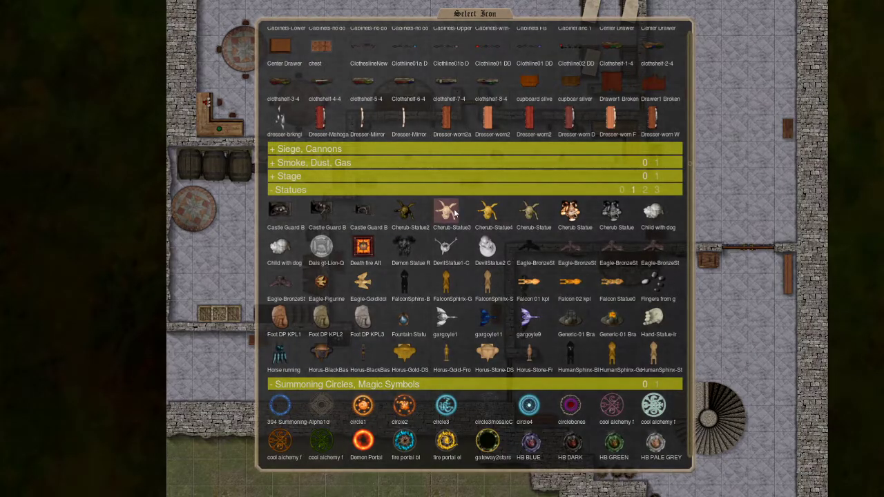
pyautogui.click(282, 192)
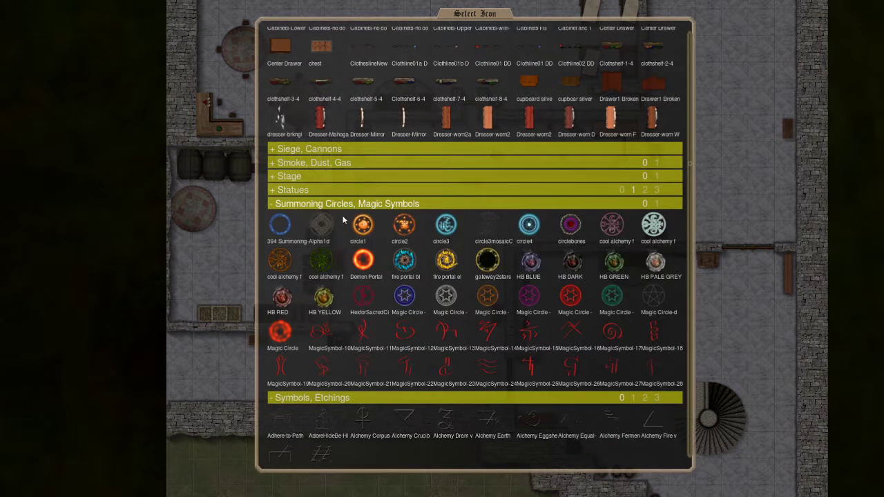
pyautogui.scroll(10, 341, 242)
pyautogui.scroll(15, 352, 255)
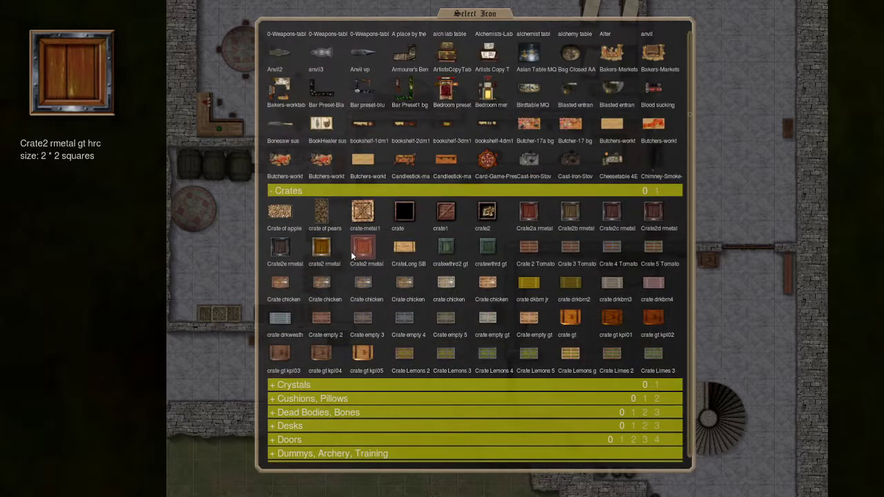
pyautogui.scroll(15, 350, 260)
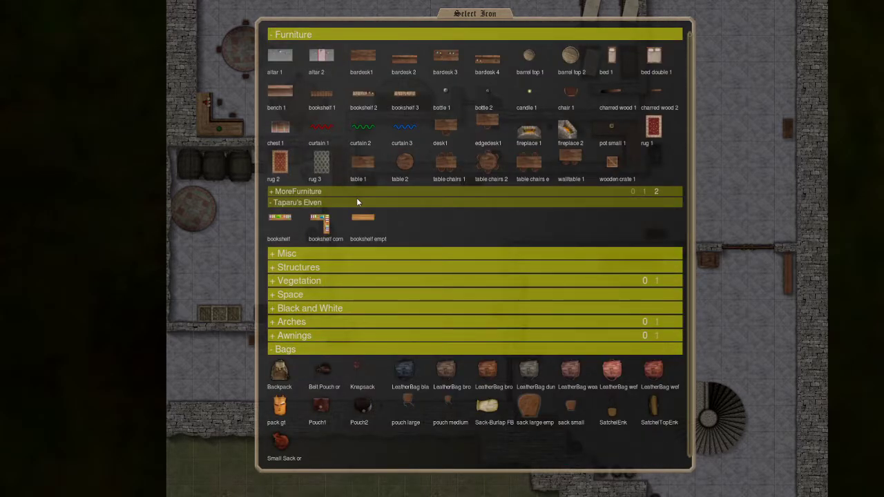
pyautogui.scroll(-3, 357, 201)
pyautogui.click(277, 125)
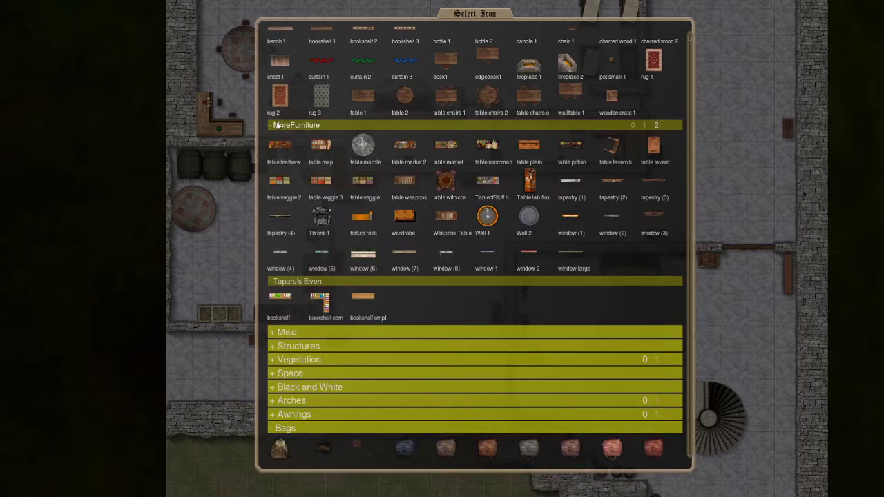
pyautogui.scroll(3, 276, 126)
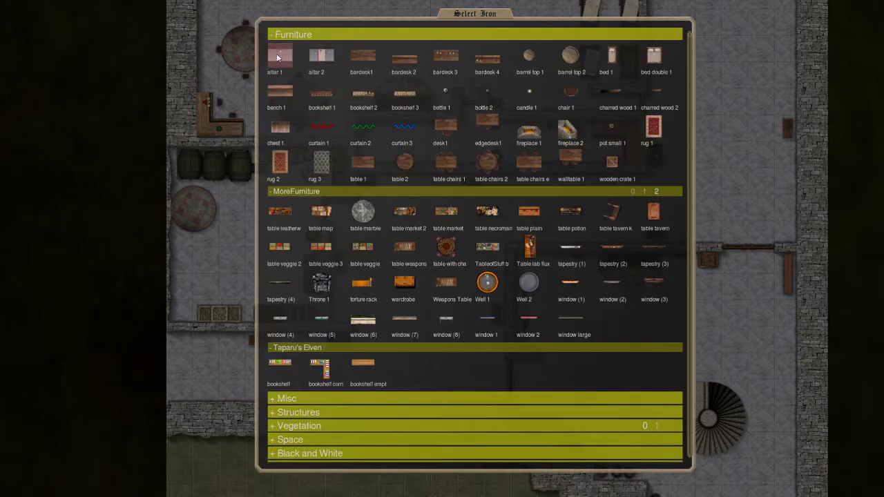
pyautogui.click(275, 34)
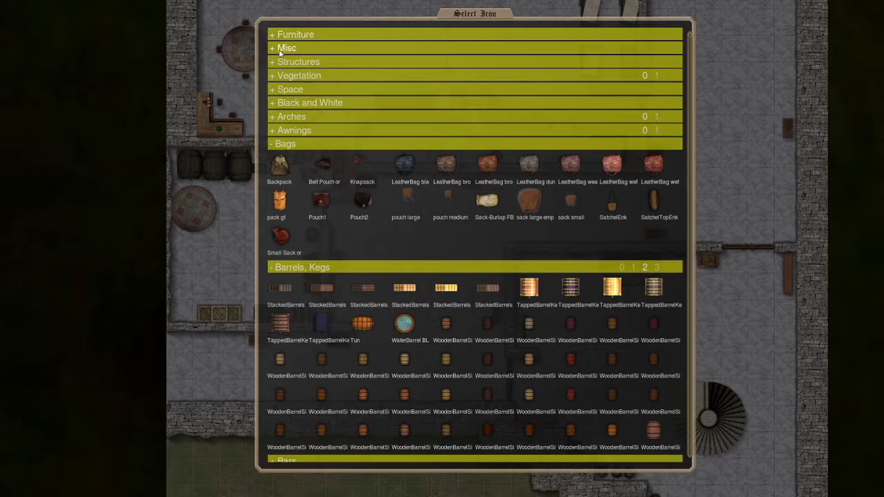
# Look through the icon categories for light sources, checking the contents of Lightning, Magic Effects and of Music
pyautogui.scroll(-20, 297, 114)
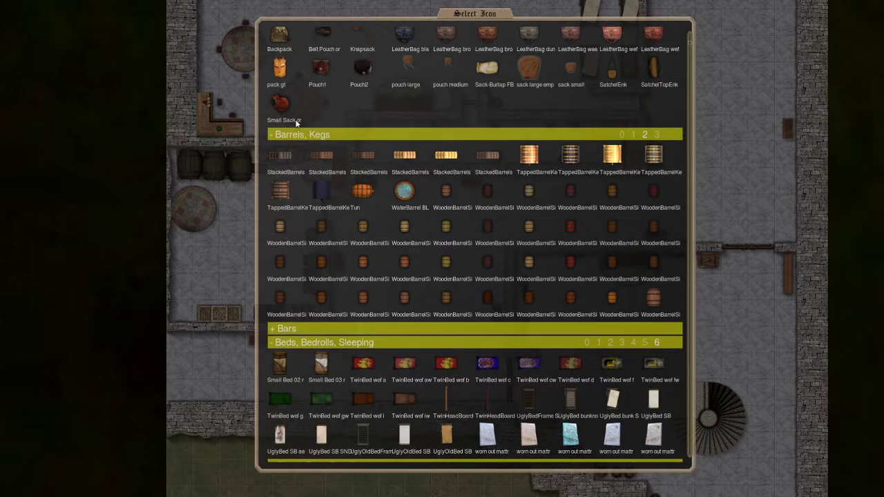
pyautogui.scroll(-15, 306, 132)
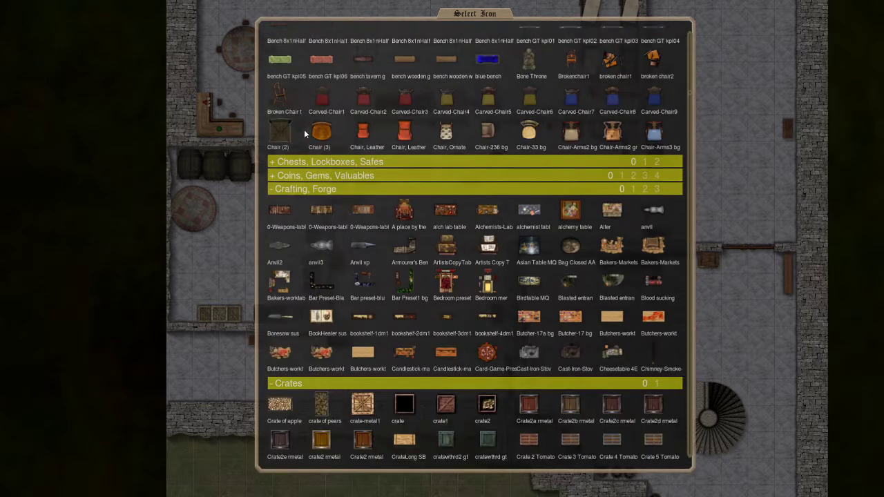
pyautogui.scroll(-5, 305, 139)
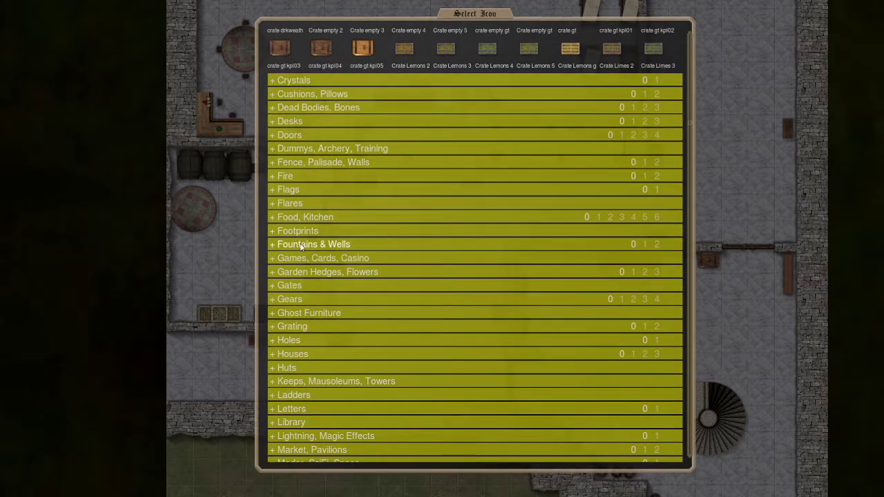
pyautogui.scroll(-4, 301, 247)
pyautogui.scroll(-1, 301, 247)
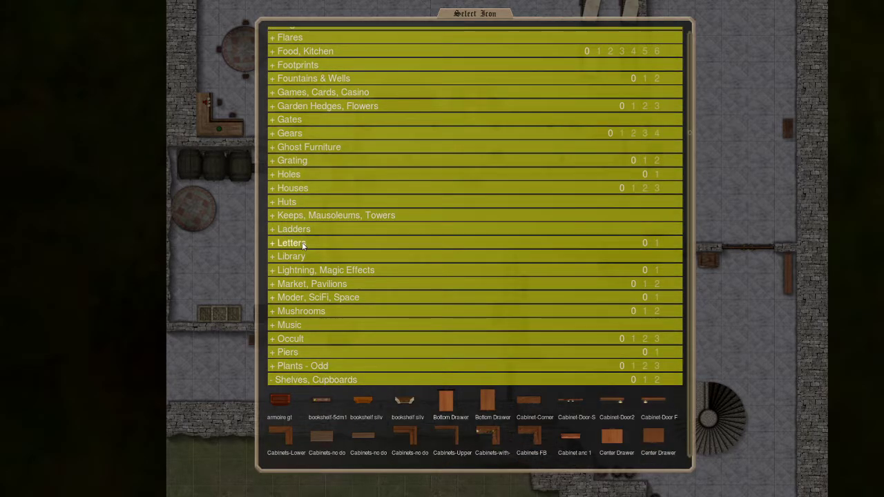
pyautogui.click(278, 270)
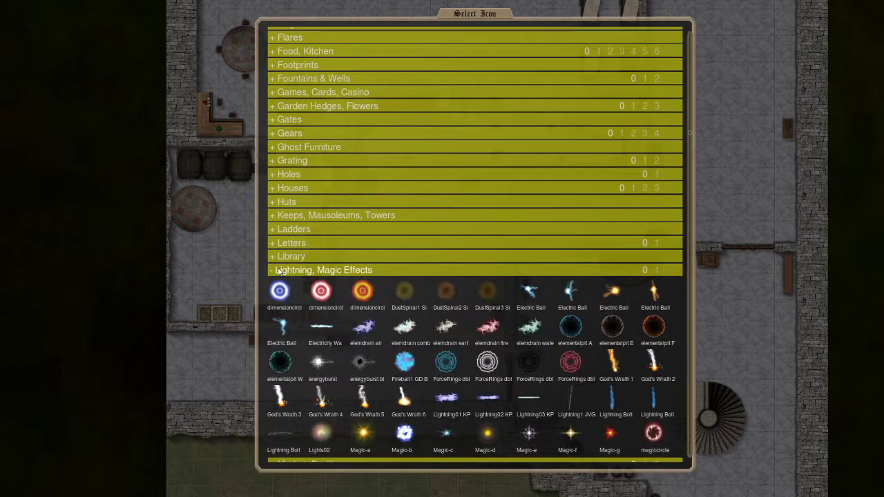
pyautogui.click(279, 270)
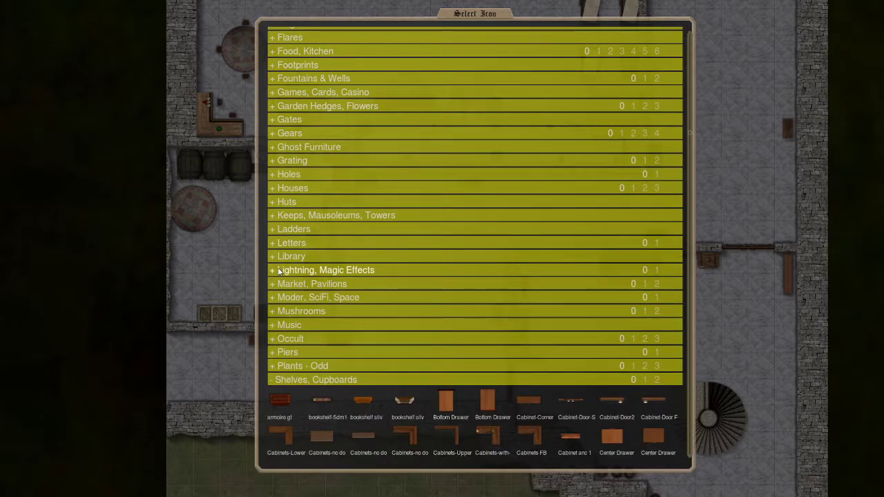
pyautogui.click(286, 325)
pyautogui.scroll(-2, 347, 294)
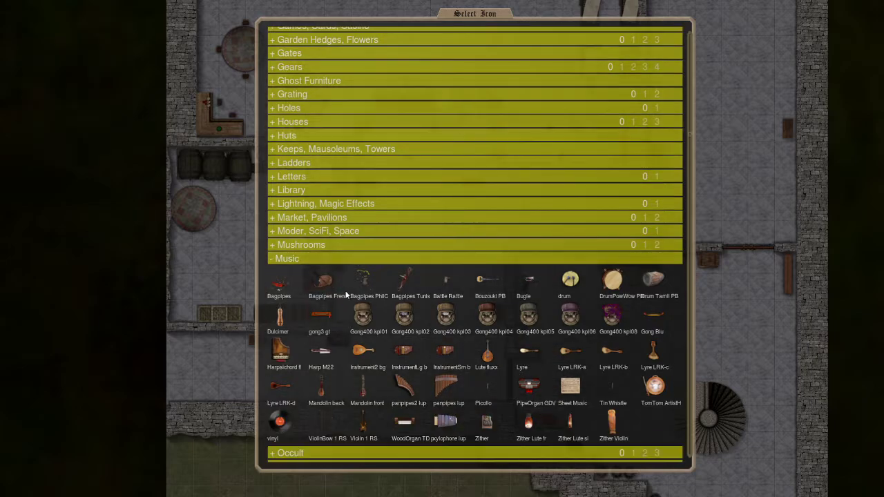
pyautogui.click(282, 260)
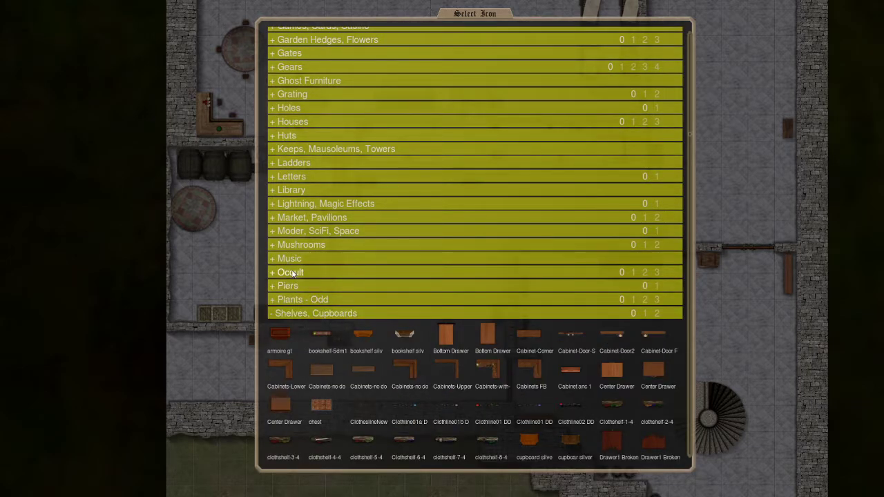
# Search the icons for "light" and for "candle", and pick the icon Candlestick_gold_unlit_psi_hrc
pyautogui.hotkey('ctrl', 'f')
pyautogui.write('light')
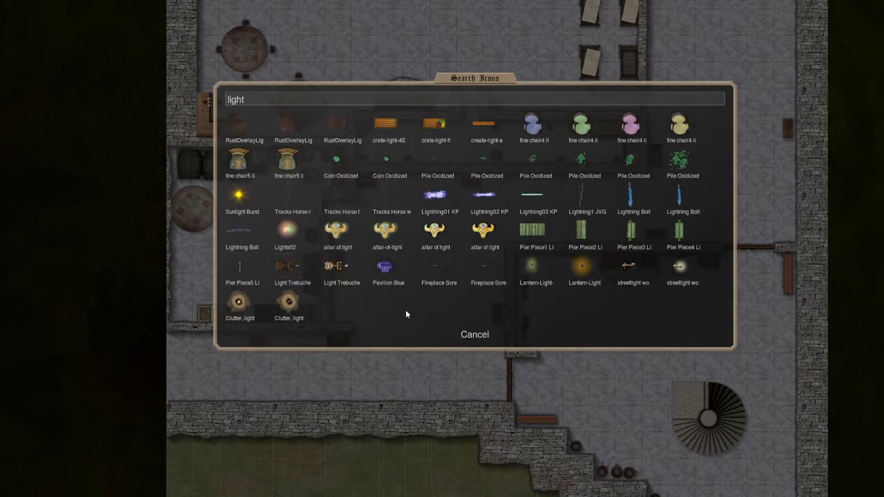
pyautogui.press('BackSpace')
pyautogui.press('BackSpace')
pyautogui.press('BackSpace')
pyautogui.press('BackSpace')
pyautogui.press('BackSpace')
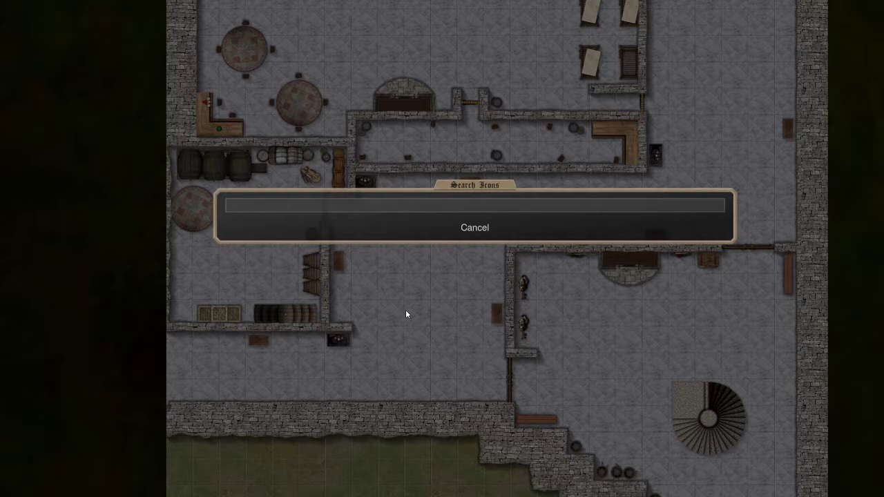
pyautogui.write('candle')
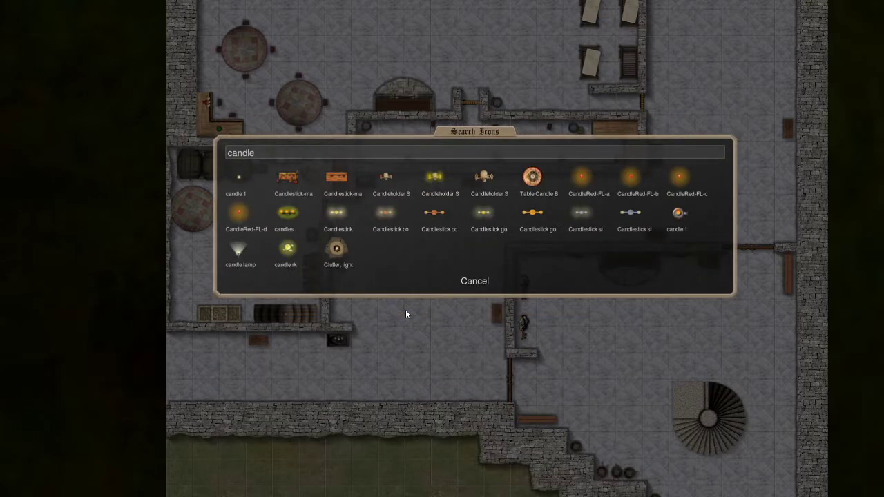
pyautogui.click(531, 210)
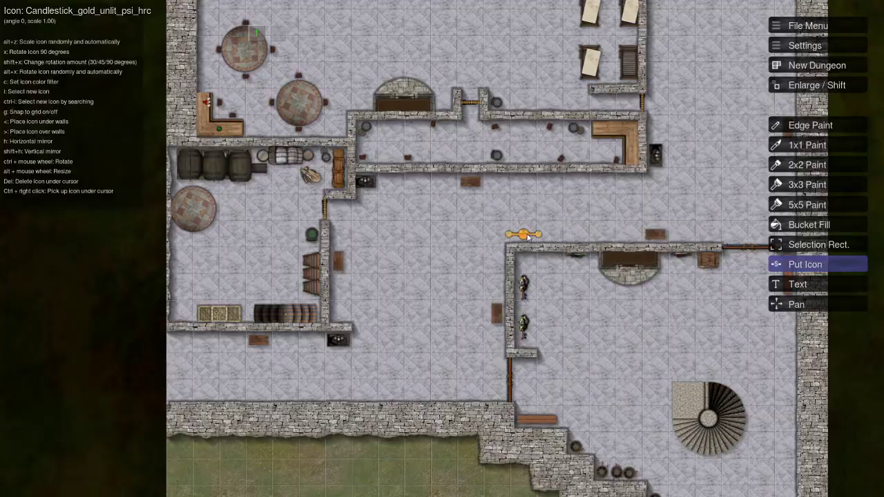
pyautogui.scroll(2, 408, 283)
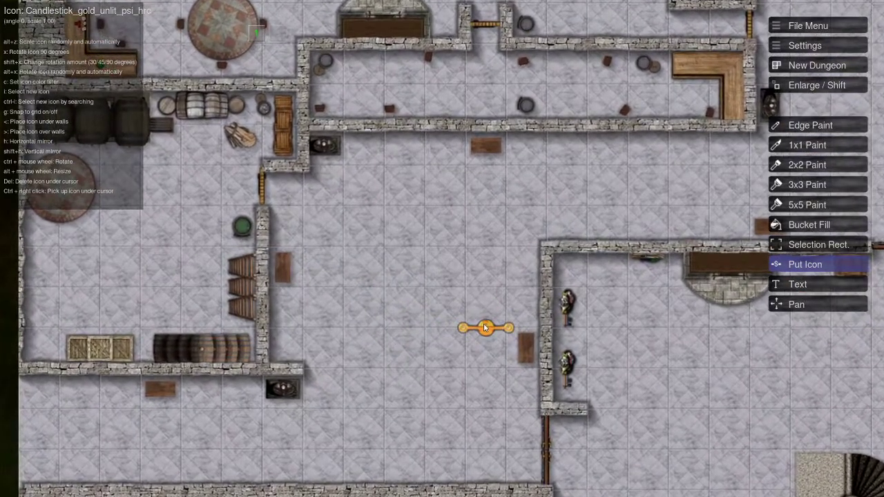
# Search the icons again for "candle" and for "stic", and return to the category list without picking one
pyautogui.write('i')
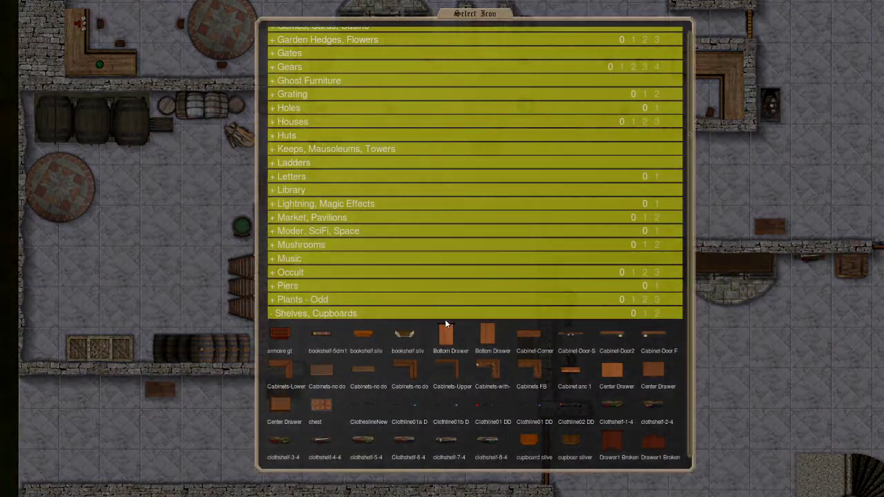
pyautogui.write('candle')
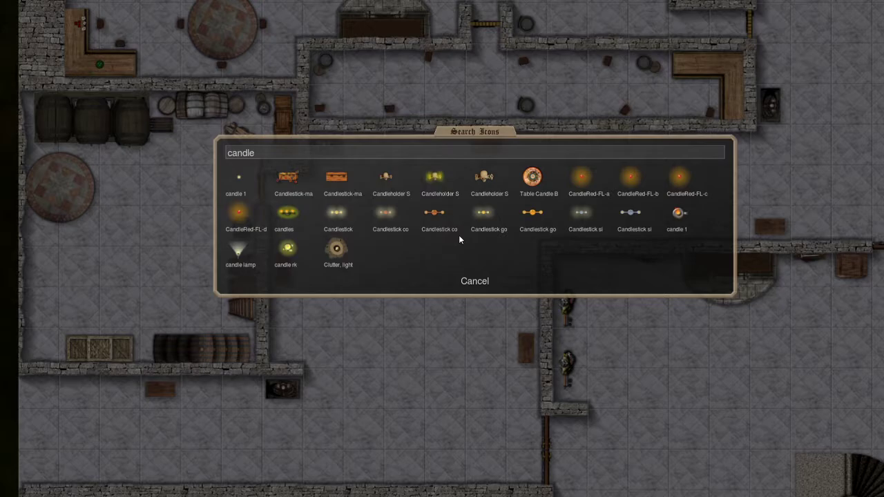
pyautogui.press('BackSpace')
pyautogui.press('BackSpace')
pyautogui.press('BackSpace')
pyautogui.press('BackSpace')
pyautogui.press('BackSpace')
pyautogui.press('BackSpace')
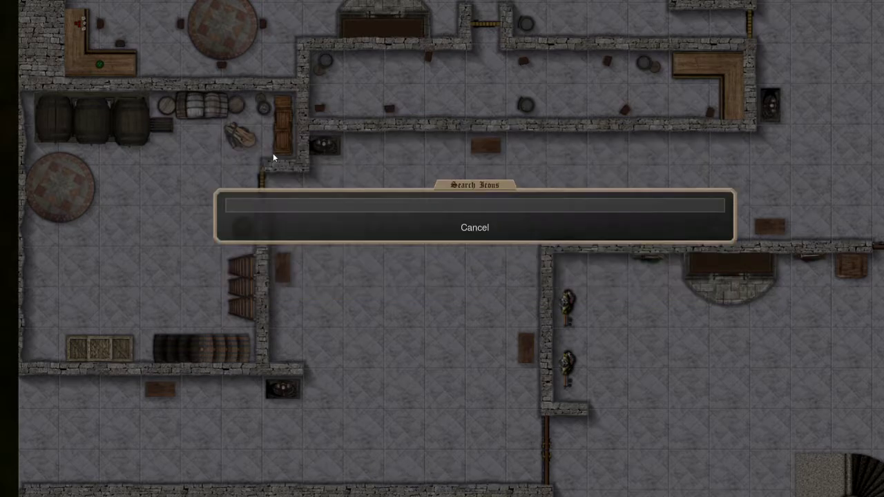
pyautogui.write('stick')
pyautogui.press('BackSpace')
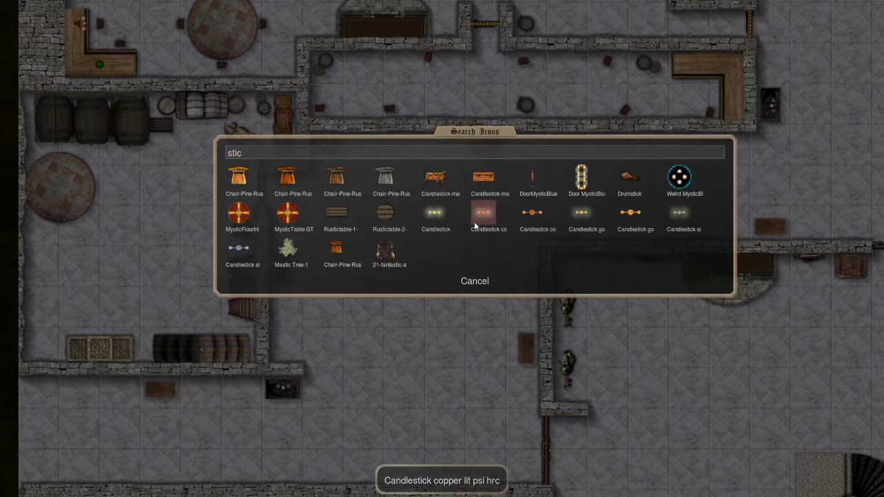
pyautogui.press('Escape')
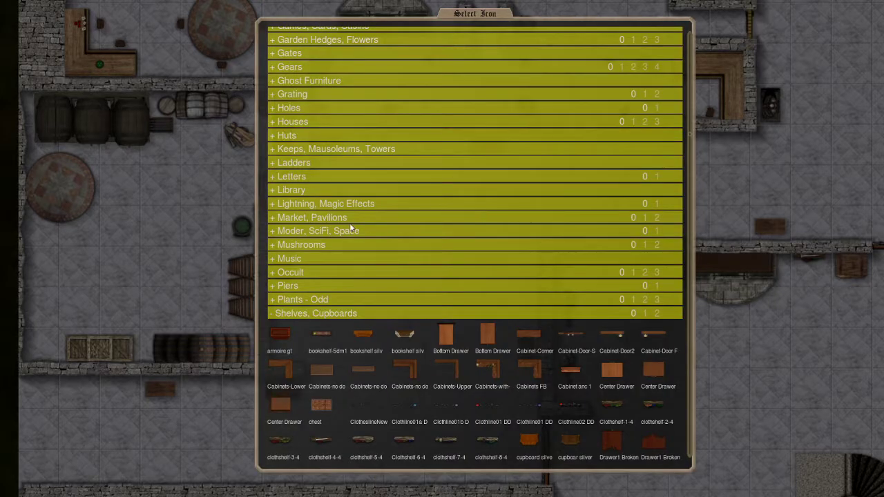
# Check page 1 of Tavern Items, Decorations, and collapse the Tavern Items, Temple and Tents categories
pyautogui.scroll(-15, 352, 229)
pyautogui.scroll(-6, 345, 221)
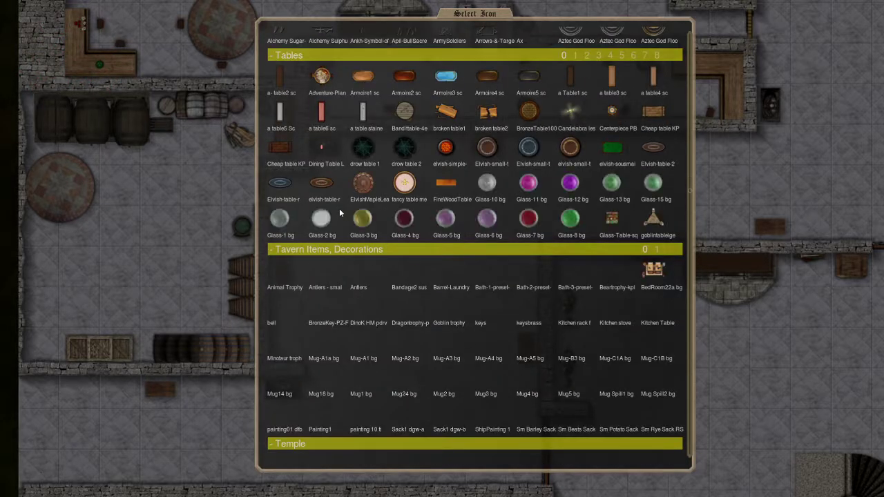
pyautogui.scroll(-3, 339, 210)
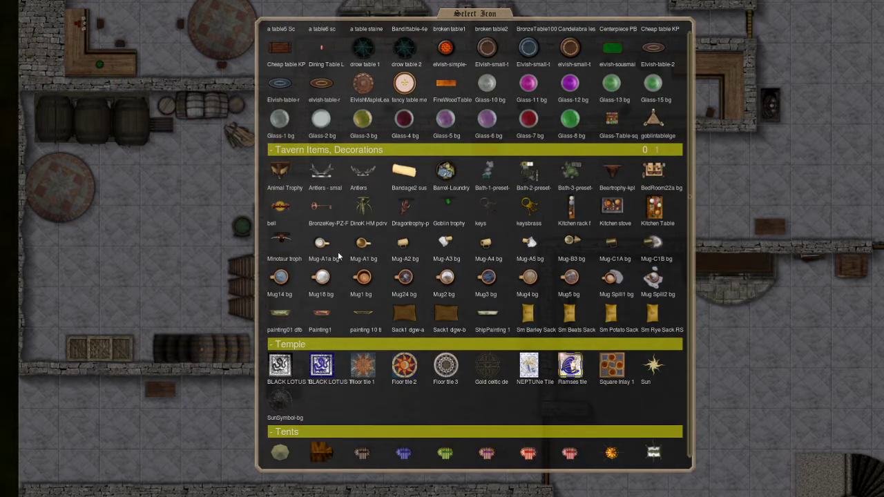
pyautogui.click(657, 150)
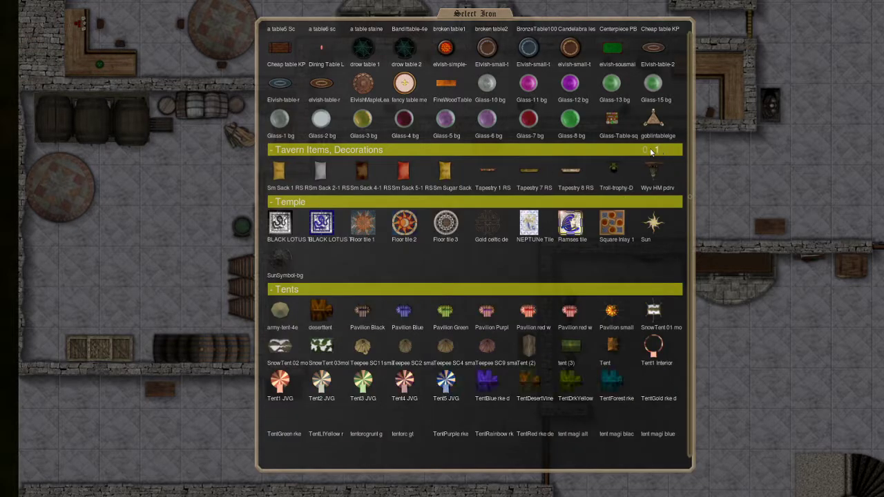
pyautogui.click(643, 150)
pyautogui.click(290, 150)
pyautogui.click(289, 164)
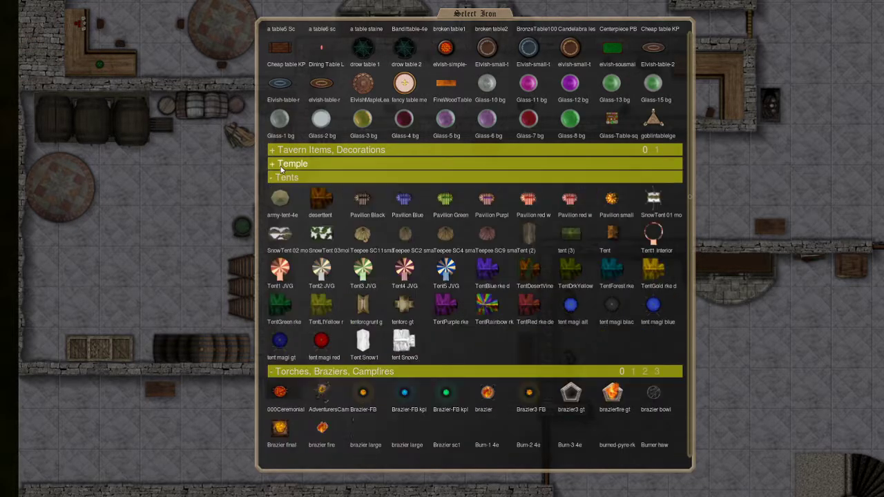
pyautogui.click(287, 178)
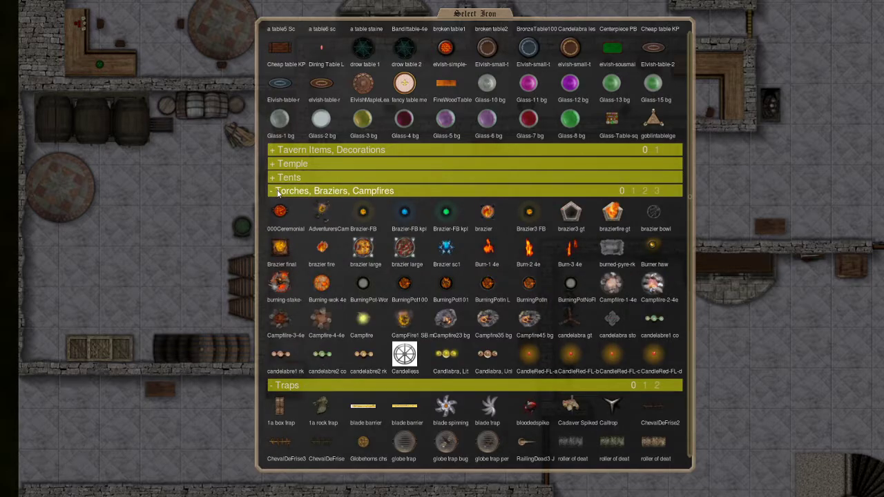
# Select the Candlabra, Lit icon and place it at scale 0.22 on the table outside the barrel room's south wall
pyautogui.moveTo(445, 358)
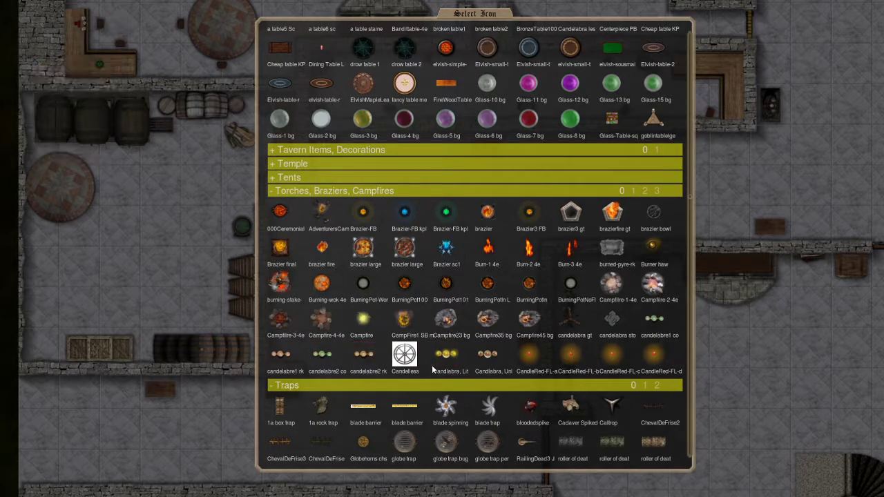
pyautogui.click(455, 360)
pyautogui.moveTo(446, 287); pyautogui.dragTo(461, 215)
pyautogui.moveTo(239, 315); pyautogui.dragTo(440, 317)
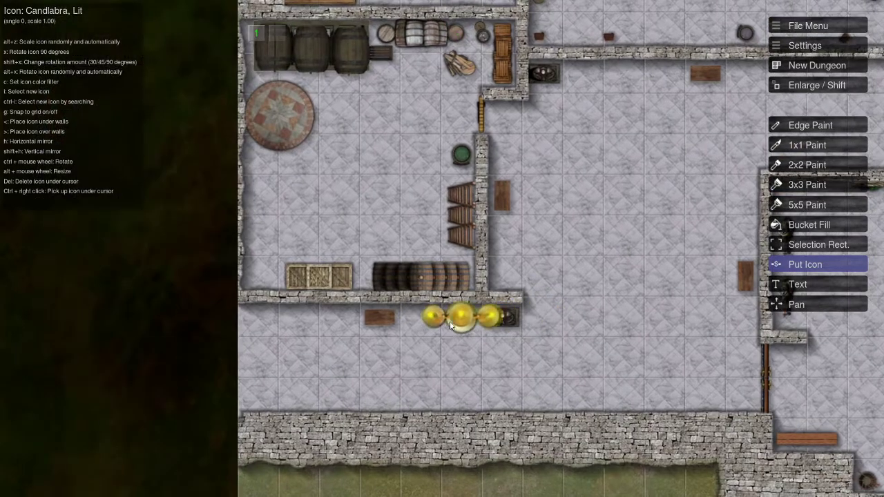
pyautogui.keyDown('alt'); pyautogui.scroll(-10, 374, 320); pyautogui.keyUp('alt')
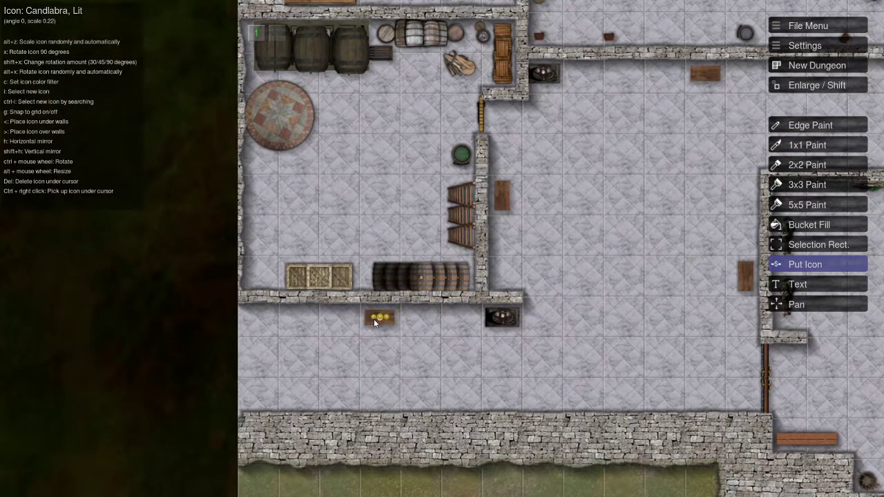
# Place Candlabra, Lit at scale 0.22 on the table outside the barrel room's east wall at angle 90 and the one below the long room
pyautogui.click(504, 195)
pyautogui.press('x')
pyautogui.press('Right')
pyautogui.press('Right')
pyautogui.scroll(-3, 652, 124)
pyautogui.moveTo(653, 124); pyautogui.dragTo(523, 216)
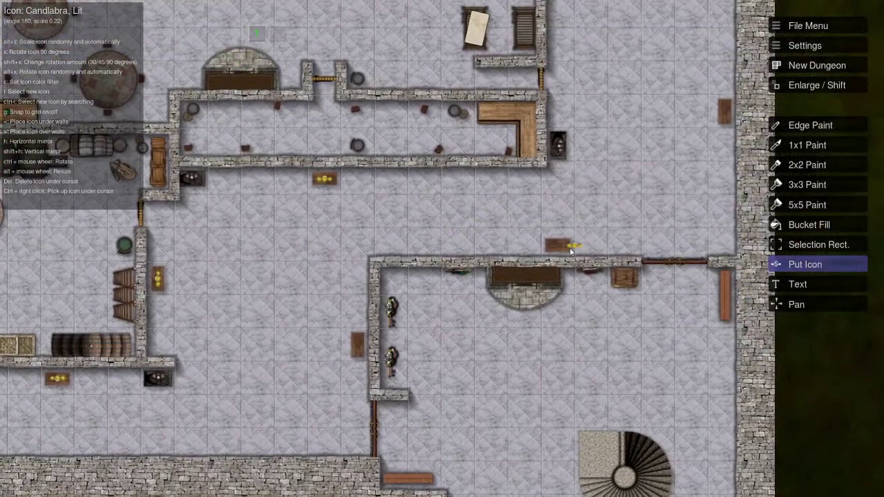
# Place Candlabra, Lit at scale 0.22 on the tables outside the staircase room's north and west walls, the bunk room's east wall and the map's east wall
pyautogui.moveTo(617, 81); pyautogui.dragTo(457, 302)
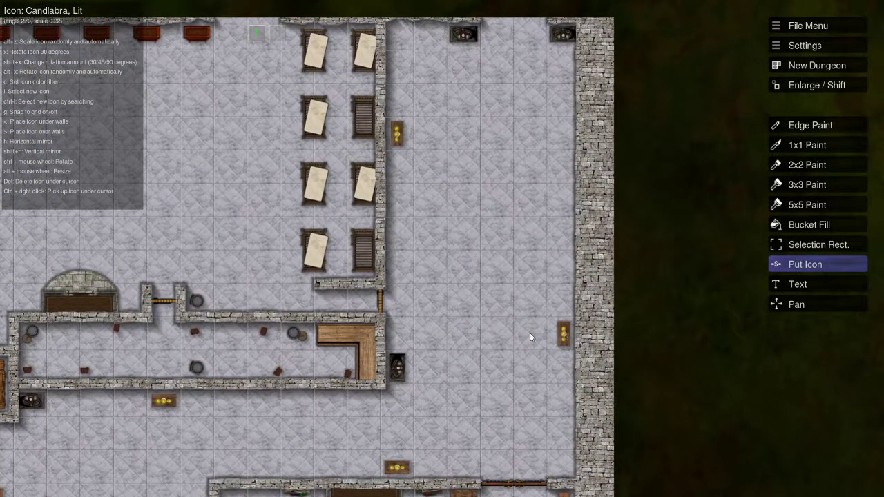
pyautogui.press('Left')
pyautogui.press('Left')
pyautogui.press('Down')
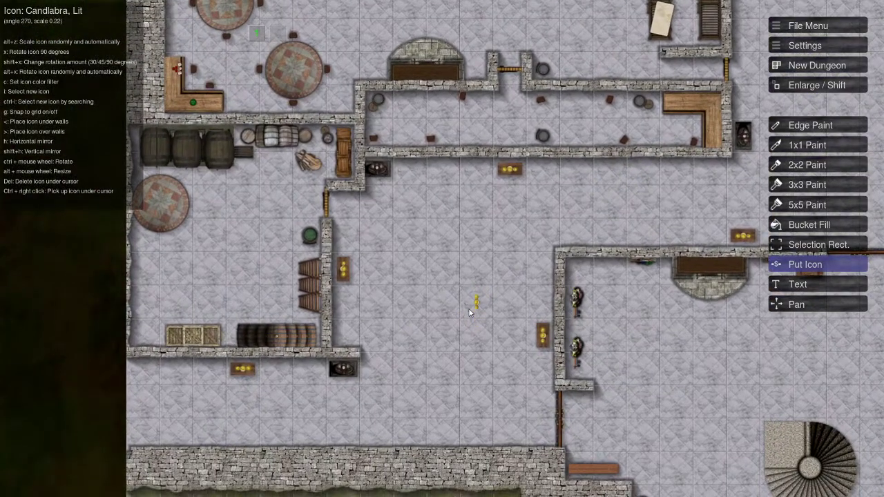
# Open the icon library and collapse the Traps, Trees, Weapons, Wands, Shields, Webs, Cocoons, Eggs and Wood categories
pyautogui.press('i')
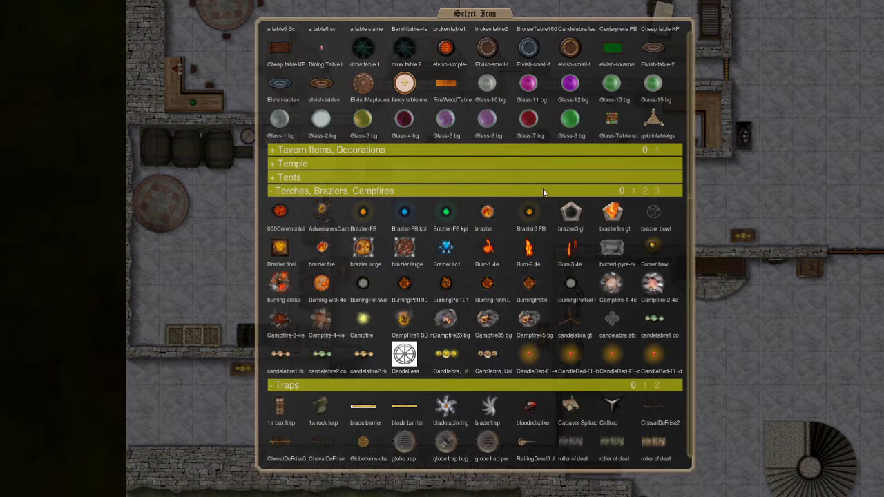
pyautogui.scroll(-3, 455, 269)
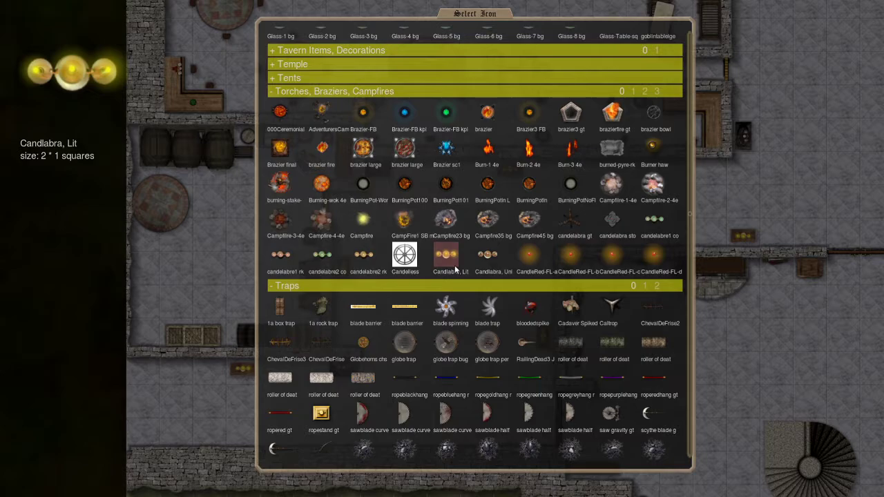
pyautogui.scroll(-4, 456, 269)
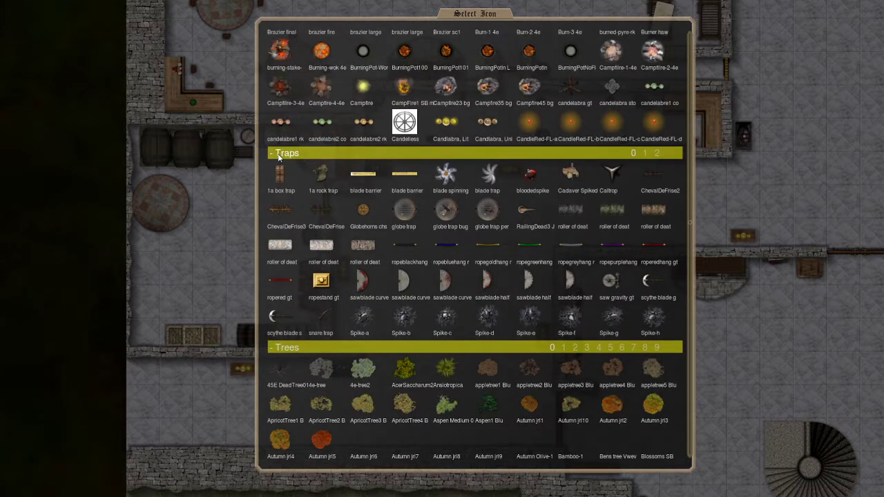
pyautogui.click(279, 154)
pyautogui.click(279, 167)
pyautogui.click(281, 181)
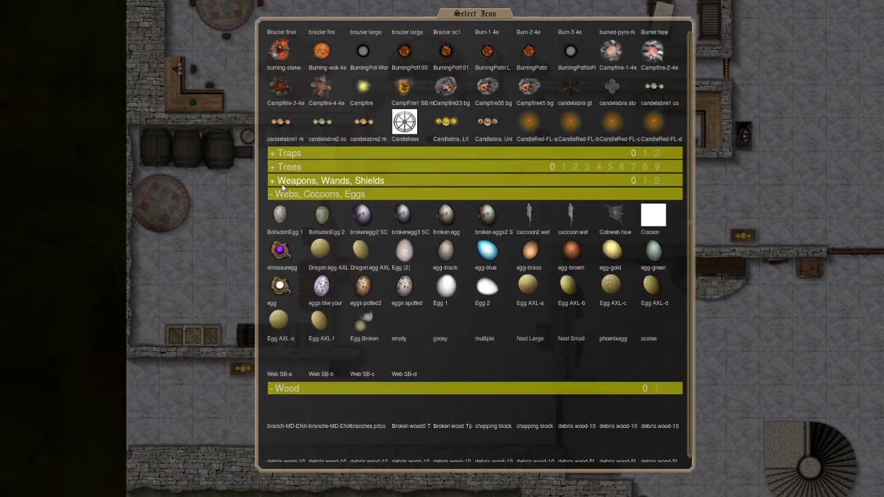
pyautogui.click(283, 199)
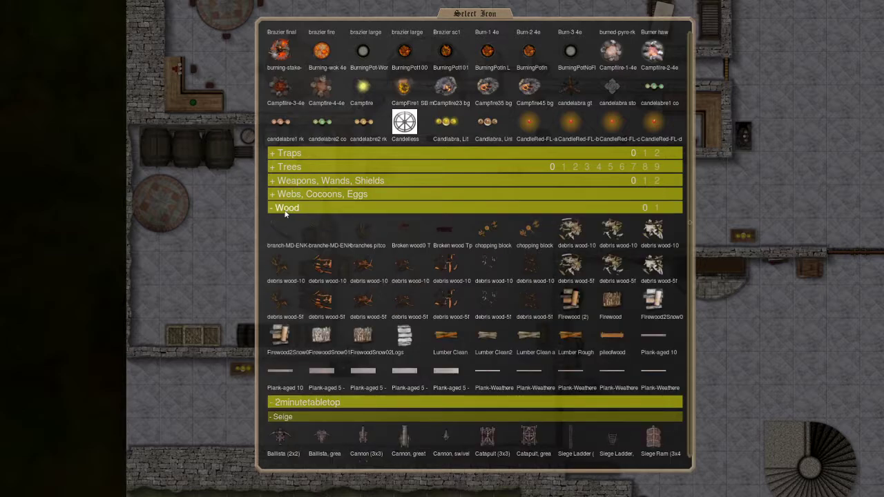
pyautogui.click(286, 209)
# Collapse the 2minutetabletop, Ryugexu Textures and Cars categories and select the OldRoughBench6_bg icon from Chairs & Benches
pyautogui.click(283, 222)
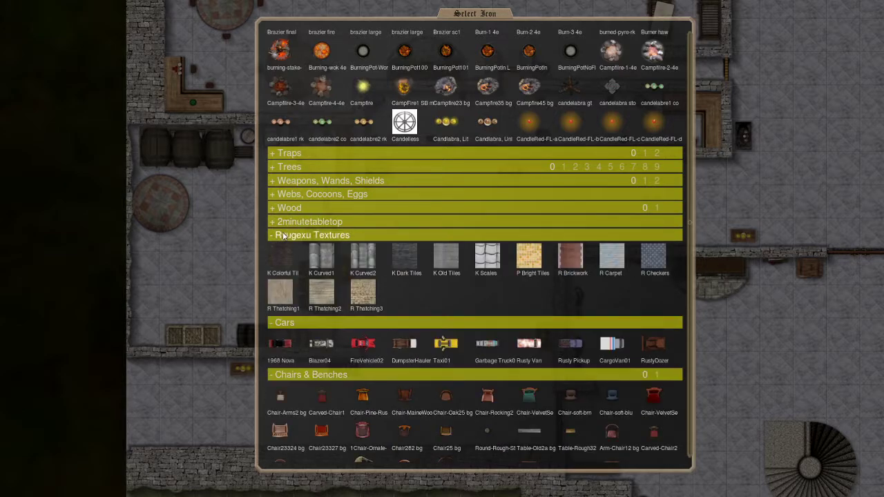
pyautogui.click(283, 235)
pyautogui.click(293, 236)
pyautogui.click(307, 235)
pyautogui.click(285, 250)
pyautogui.click(285, 263)
pyautogui.click(285, 264)
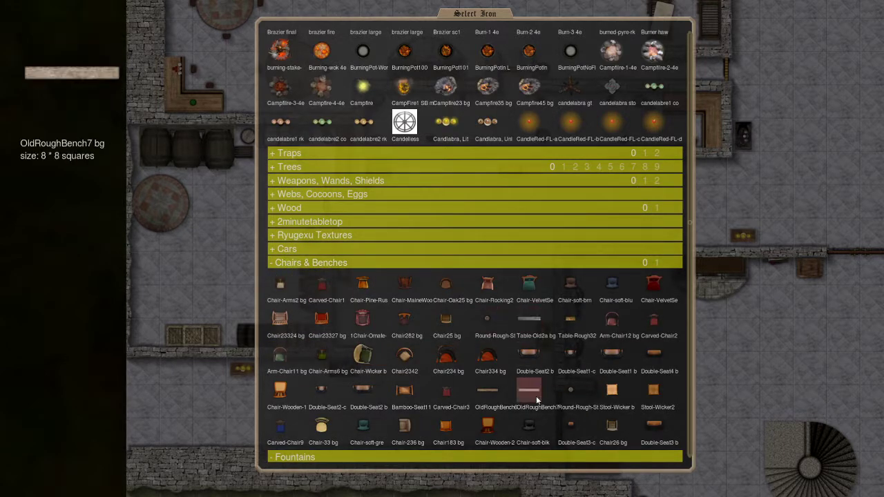
pyautogui.click(486, 392)
# Place OldRoughBench6_bg at scale 0.20 below the long room's south wall and, at angle 90, outside the barrel room's east wall
pyautogui.scroll(-2, 432, 330)
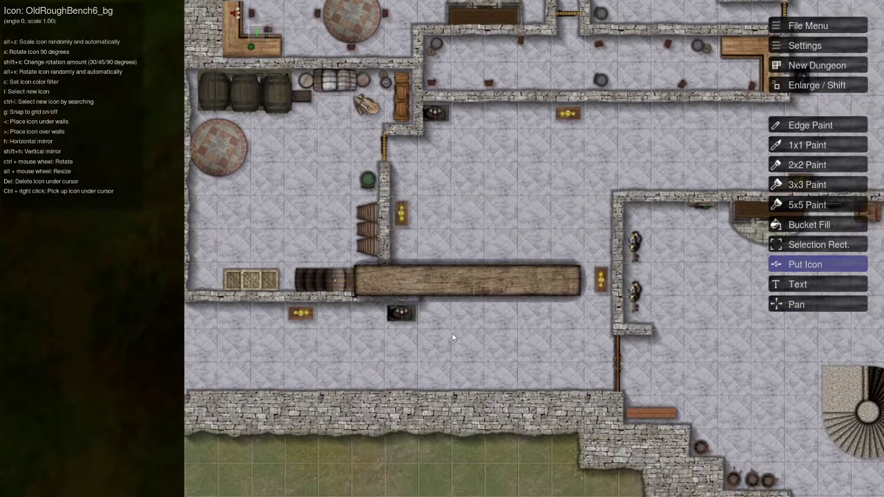
pyautogui.scroll(-1, 452, 357)
pyautogui.scroll(-1, 530, 218)
pyautogui.scroll(-3, 477, 240)
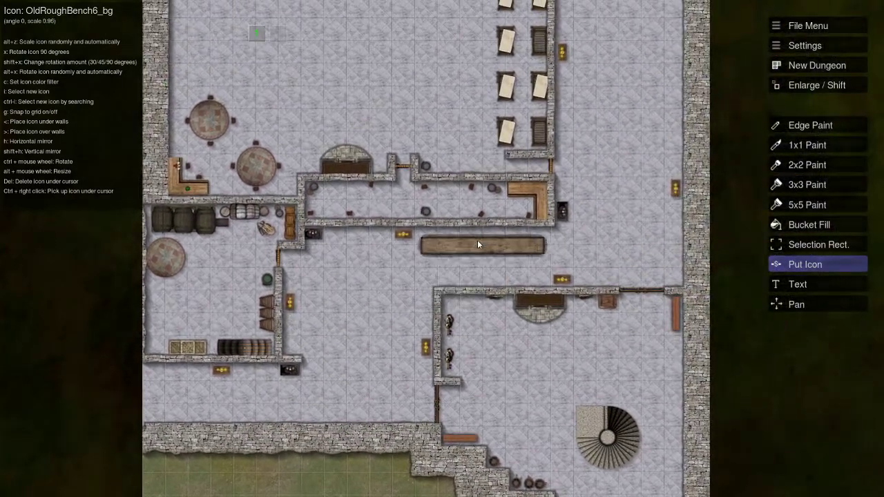
pyautogui.scroll(-2, 348, 239)
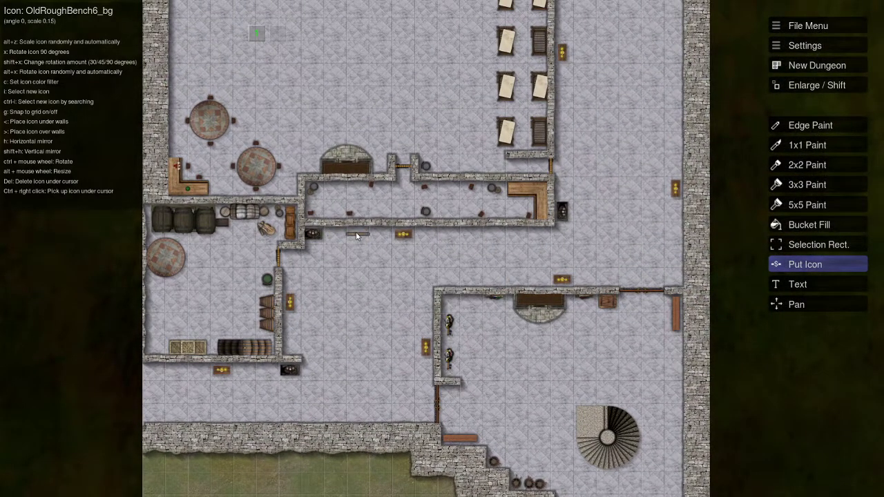
pyautogui.moveTo(334, 332); pyautogui.dragTo(442, 278)
pyautogui.scroll(2, 441, 277)
pyautogui.press('x')
pyautogui.click(382, 283)
# Place OldRoughBench6_bg at angle 90, scale 0.20 against the bunk room's outer east wall, south of the candelabra table
pyautogui.scroll(-2, 539, 231)
pyautogui.moveTo(621, 172); pyautogui.dragTo(317, 349)
pyautogui.scroll(2, 453, 181)
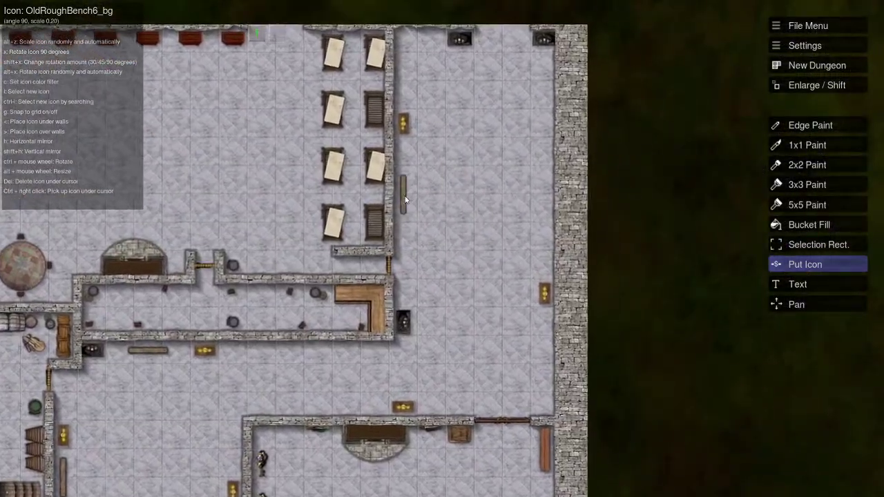
pyautogui.click(403, 180)
pyautogui.moveTo(474, 332); pyautogui.dragTo(533, 235)
pyautogui.scroll(-1, 514, 254)
pyautogui.moveTo(225, 293); pyautogui.dragTo(301, 286)
pyautogui.scroll(-1, 301, 286)
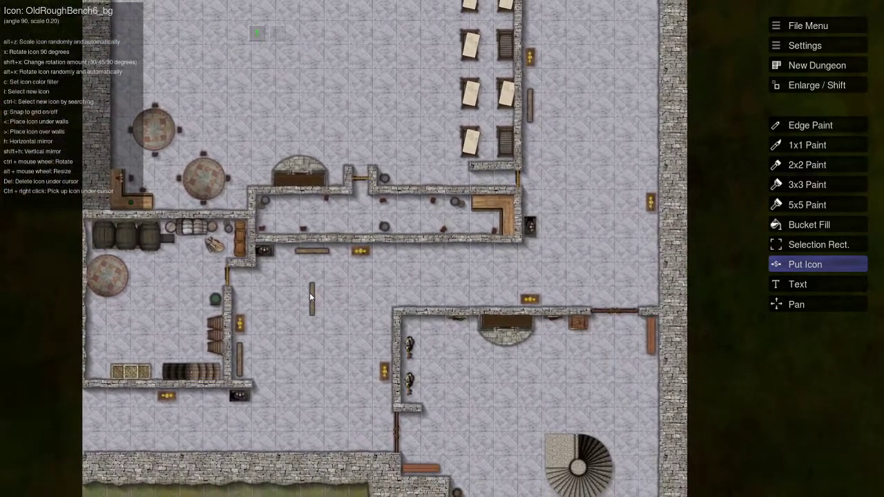
# Browse the icon library past the chairs and collapse the Fountains, Grates, Interiors, Market, Other and Planets categories
pyautogui.press('i')
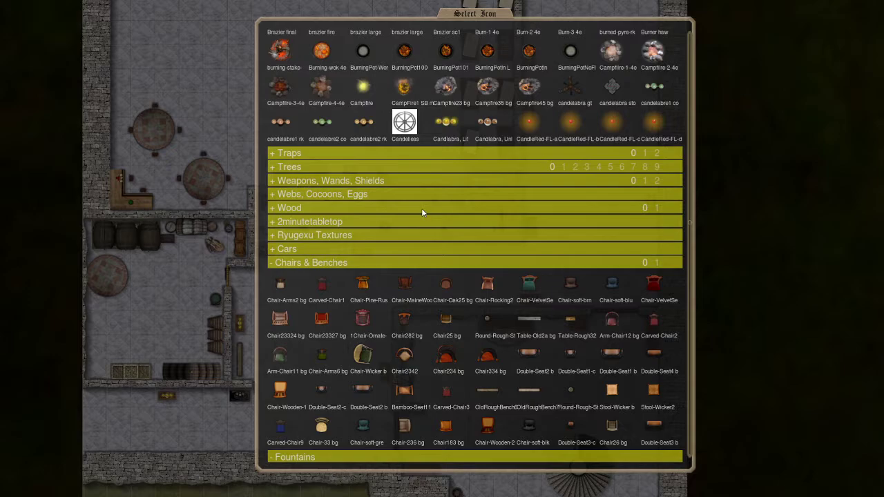
pyautogui.scroll(-5, 420, 204)
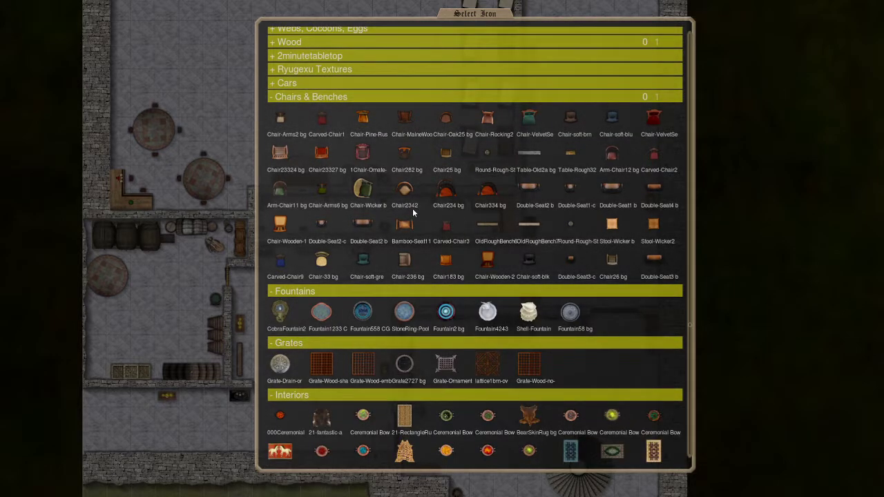
pyautogui.scroll(-4, 379, 212)
pyautogui.click(290, 159)
pyautogui.click(288, 172)
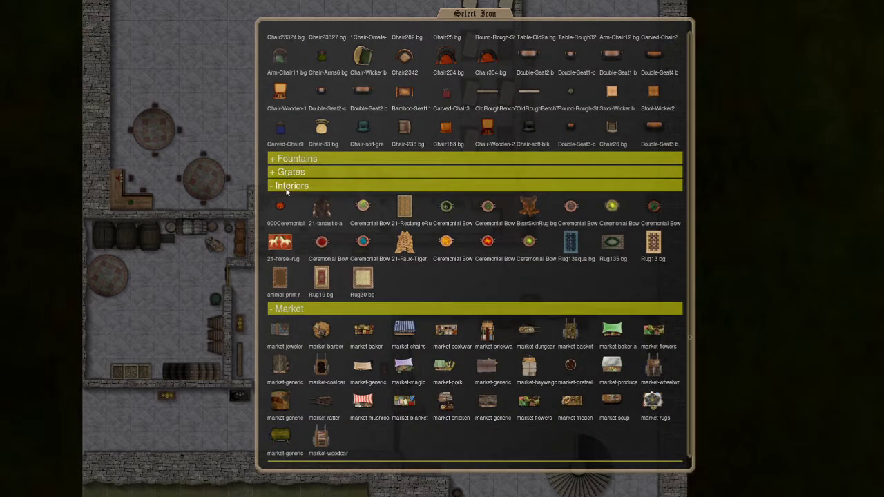
pyautogui.click(293, 190)
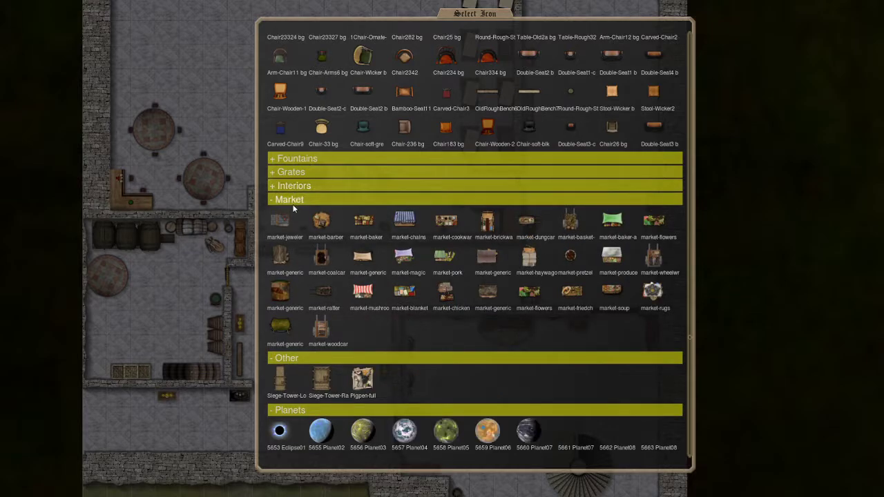
pyautogui.click(288, 201)
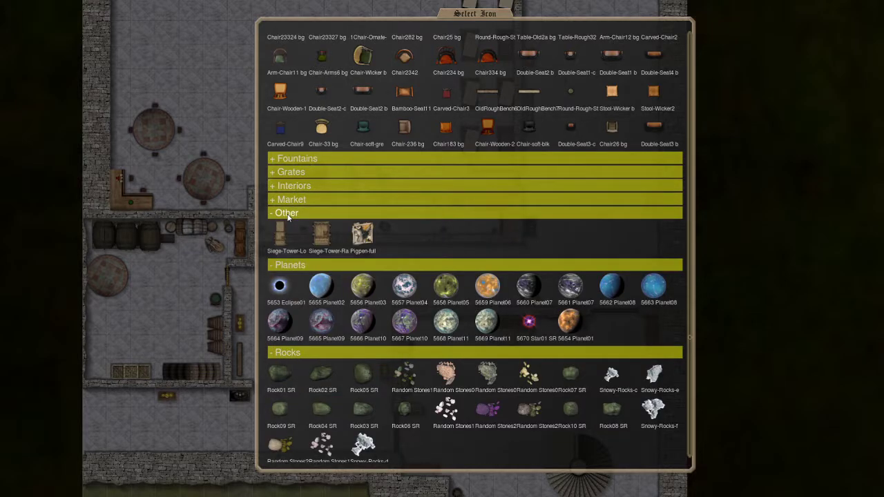
pyautogui.click(289, 213)
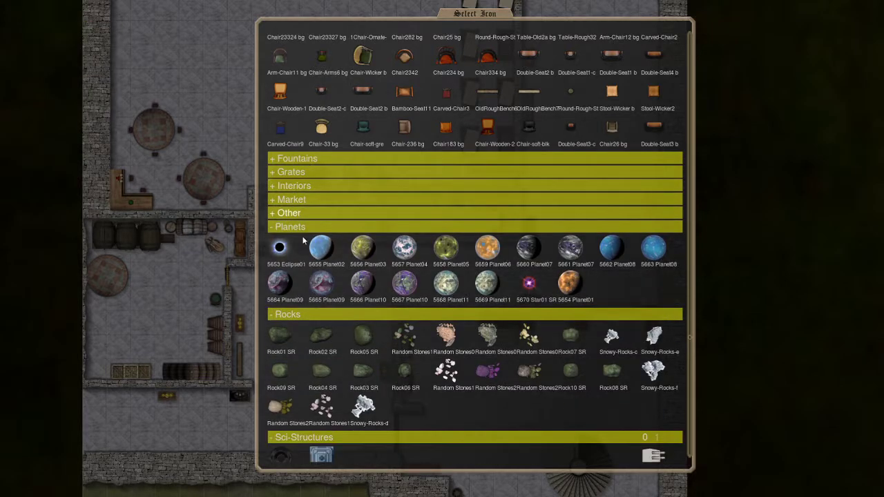
pyautogui.click(291, 229)
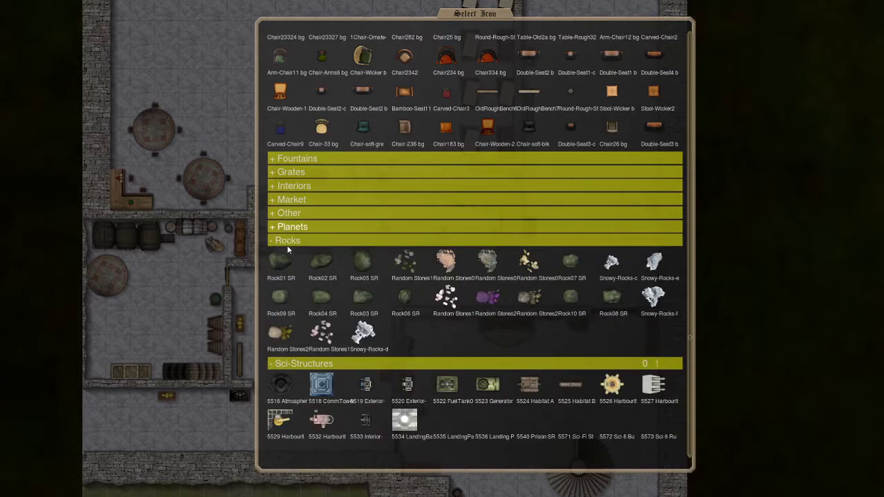
# Collapse the Rocks, Sci-Structures, Sci-Vehicles, Sci-Vehicles2, Ships, Stairs and Urban categories in the icon library
pyautogui.click(288, 242)
pyautogui.click(287, 255)
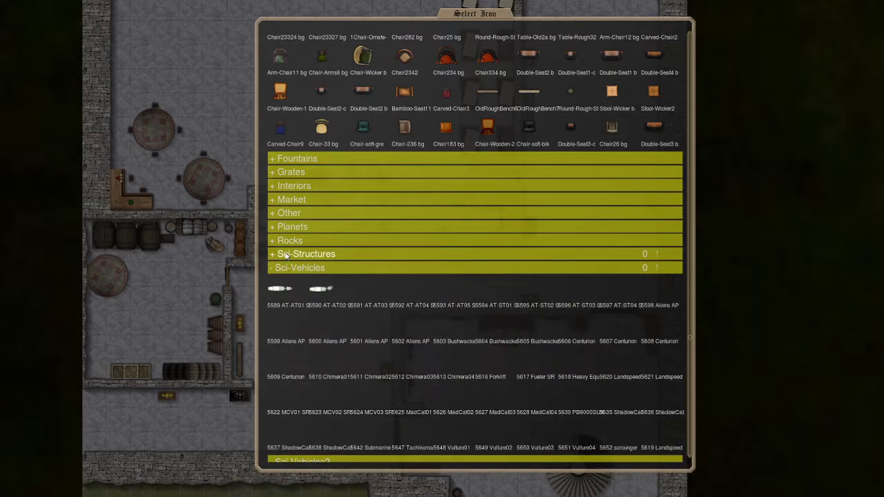
pyautogui.click(286, 268)
pyautogui.click(285, 282)
pyautogui.click(285, 295)
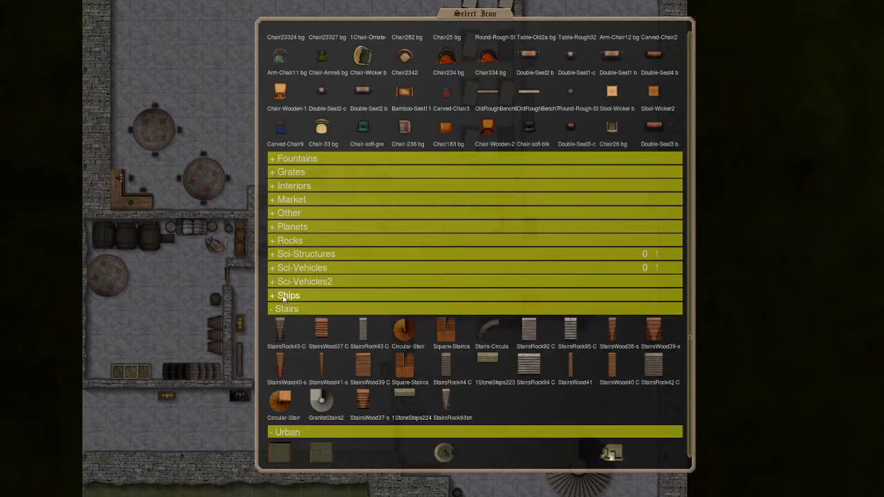
pyautogui.click(280, 311)
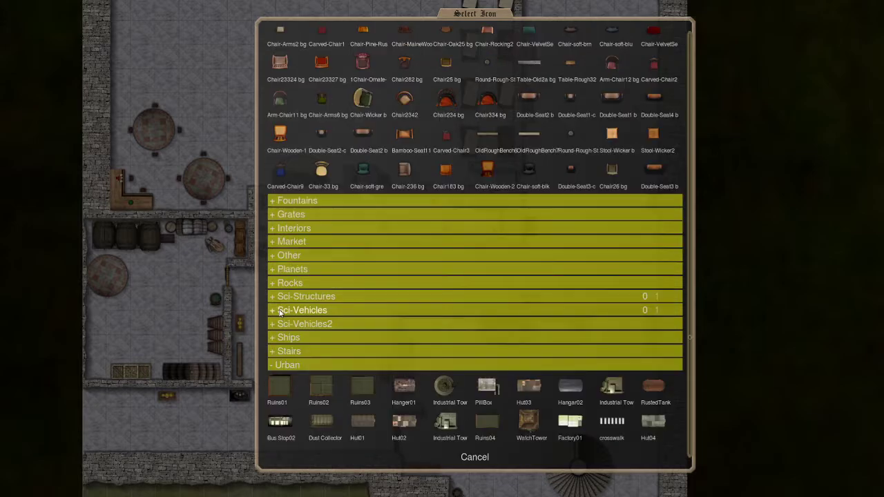
pyautogui.click(283, 366)
# Search the icons for "paint" and try painting01_dfb at scale 0.30 along the long room's south wall
pyautogui.scroll(3, 382, 306)
pyautogui.scroll(10, 373, 282)
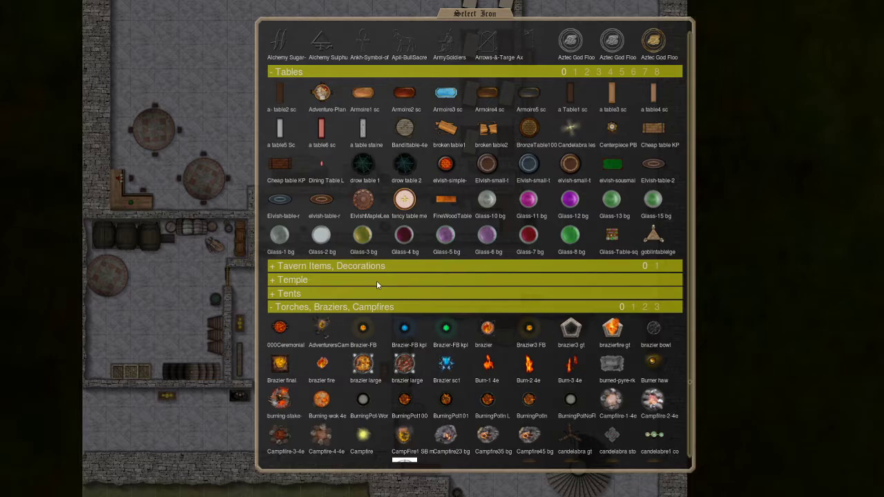
pyautogui.scroll(5, 377, 280)
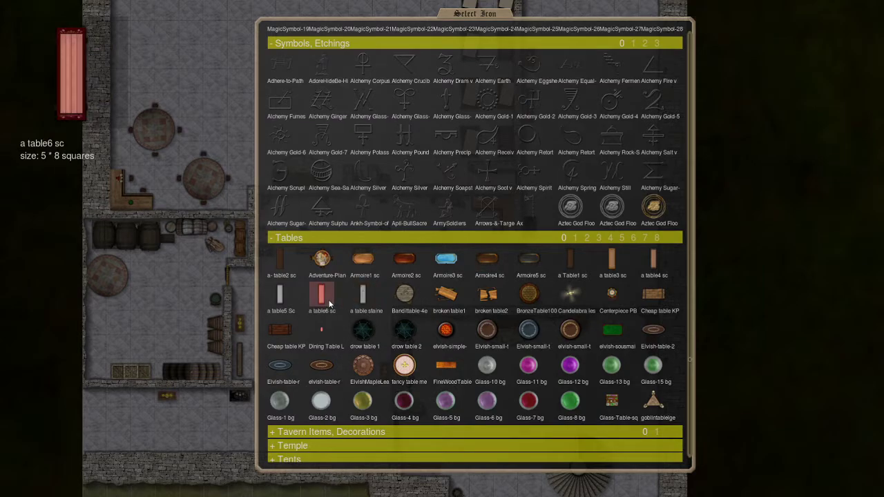
pyautogui.write('paint')
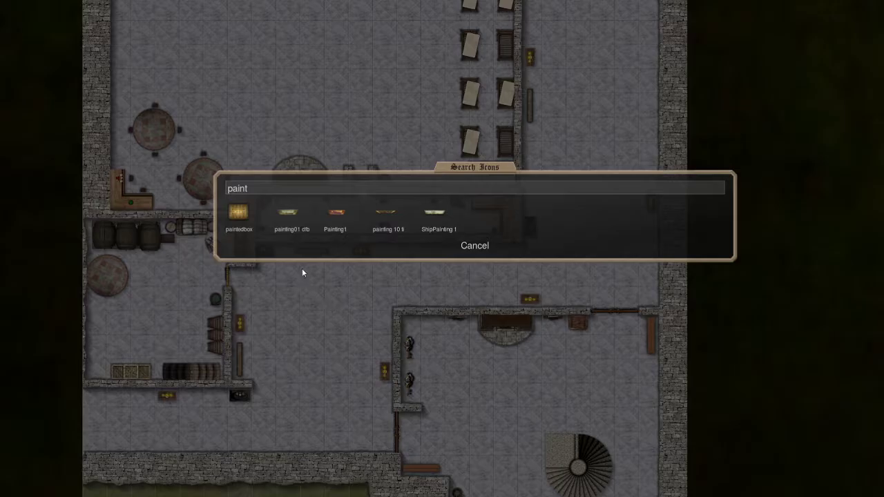
pyautogui.click(295, 209)
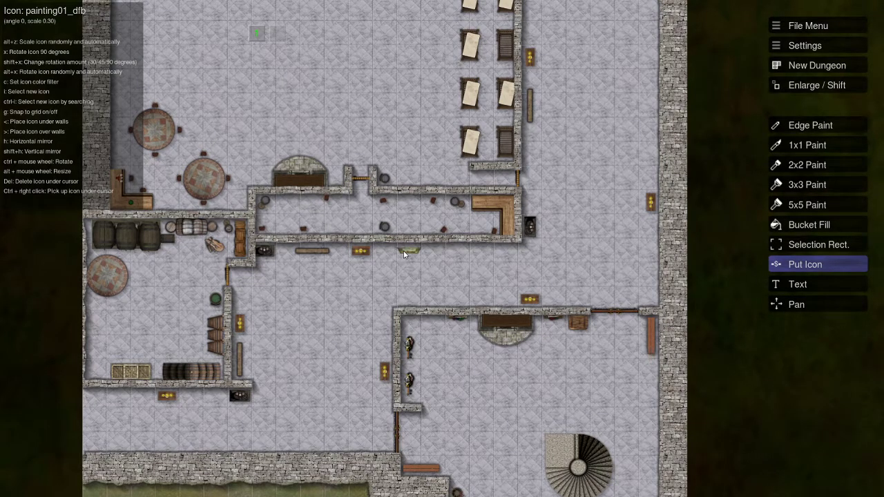
pyautogui.moveTo(403, 250); pyautogui.dragTo(491, 178)
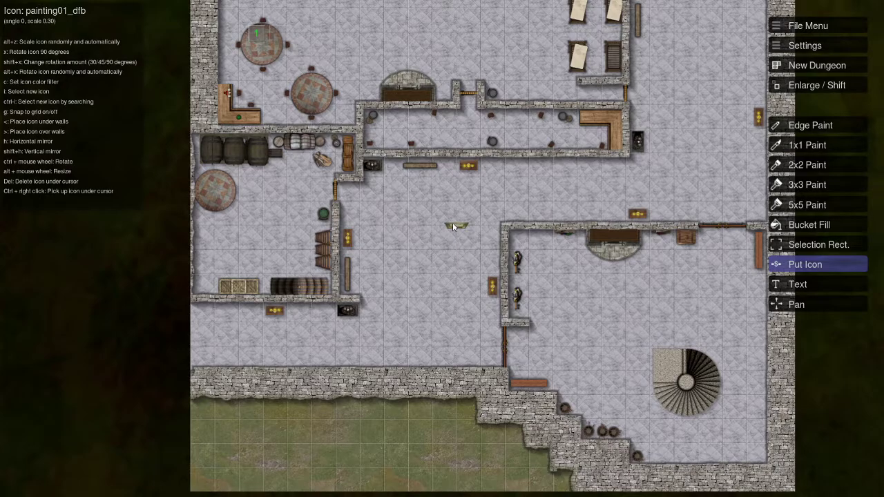
pyautogui.moveTo(453, 222); pyautogui.dragTo(431, 207)
# Search the icons for "tap", select Tapestry_7_RS and place it at scale 0.25 on the long room's outer south wall, near its east end
pyautogui.hotkey('ctrl', 'i')
pyautogui.write('tap')
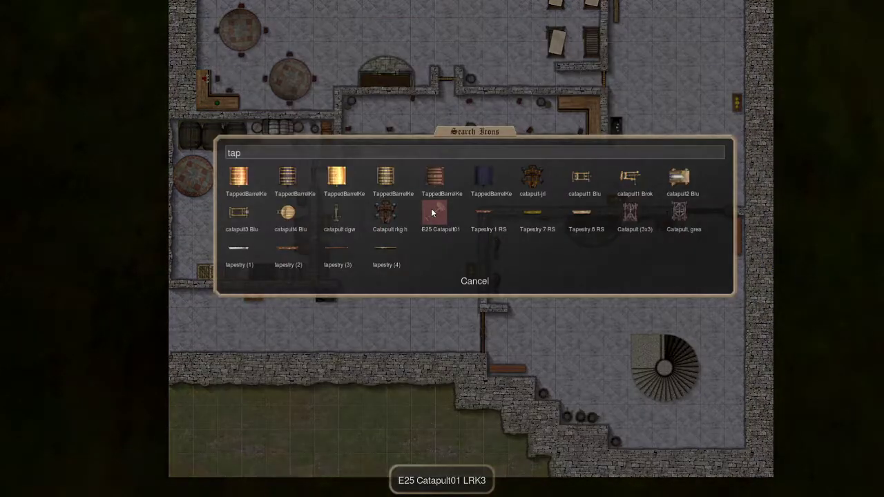
pyautogui.click(542, 217)
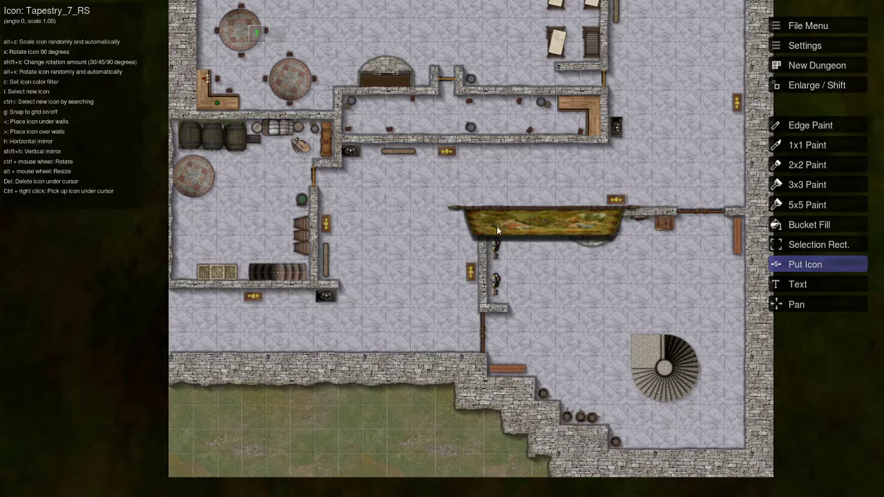
pyautogui.keyDown('alt'); pyautogui.scroll(-5, 521, 152); pyautogui.keyUp('alt')
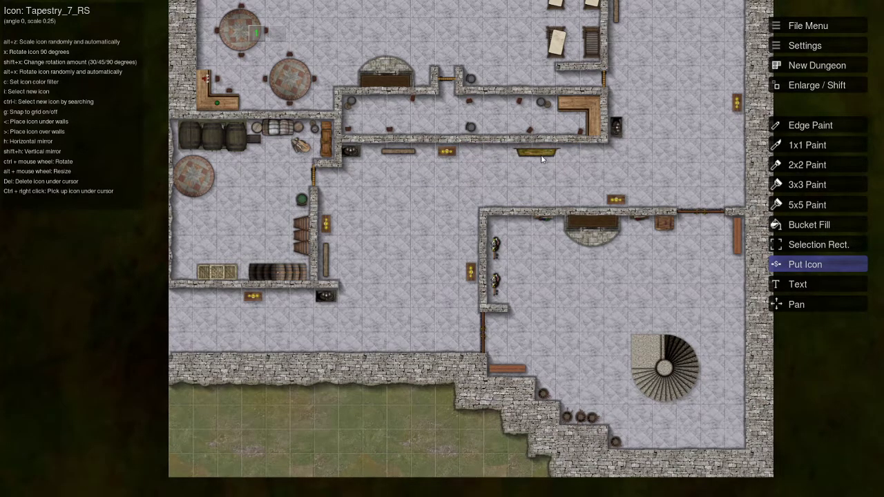
pyautogui.scroll(3, 542, 156)
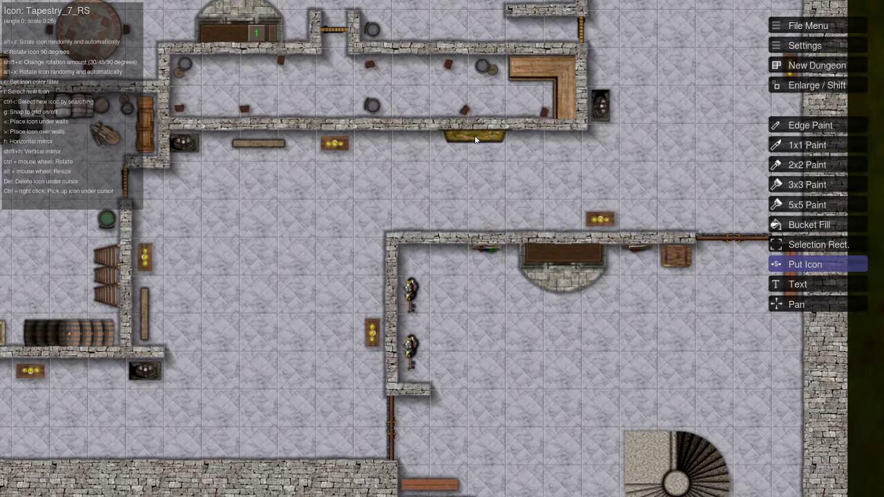
pyautogui.click(475, 135)
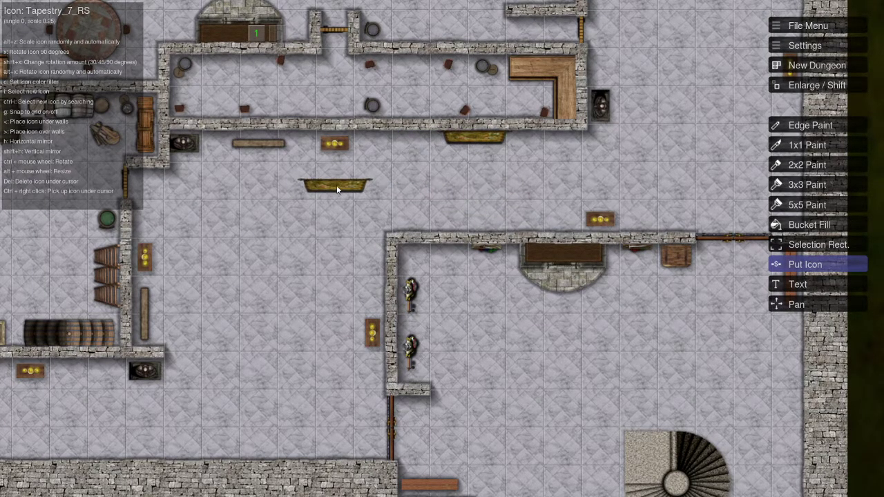
# Search the icons for "tap" and place Tapestry_8_RS at 90 degrees and scale 0.40 against the outer east wall of the north-south corridor
pyautogui.scroll(-3, 339, 187)
pyautogui.scroll(2, 269, 308)
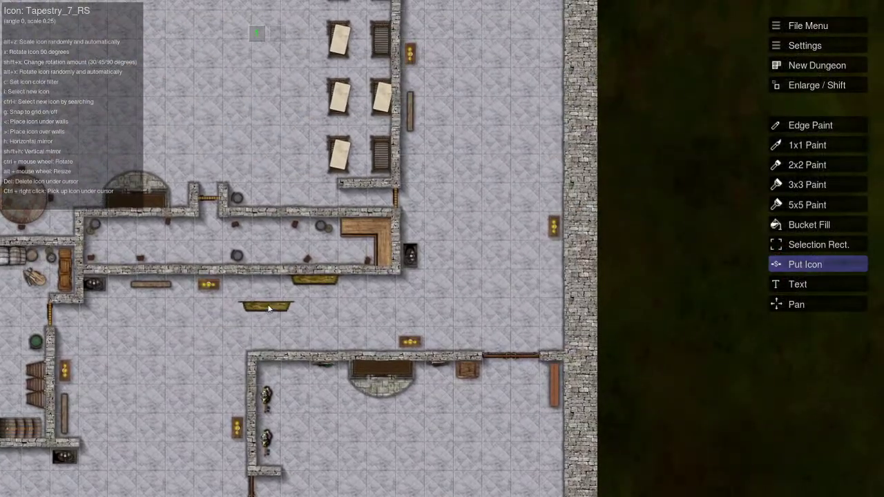
pyautogui.moveTo(269, 308); pyautogui.dragTo(304, 357)
pyautogui.scroll(1, 490, 244)
pyautogui.scroll(-1, 492, 244)
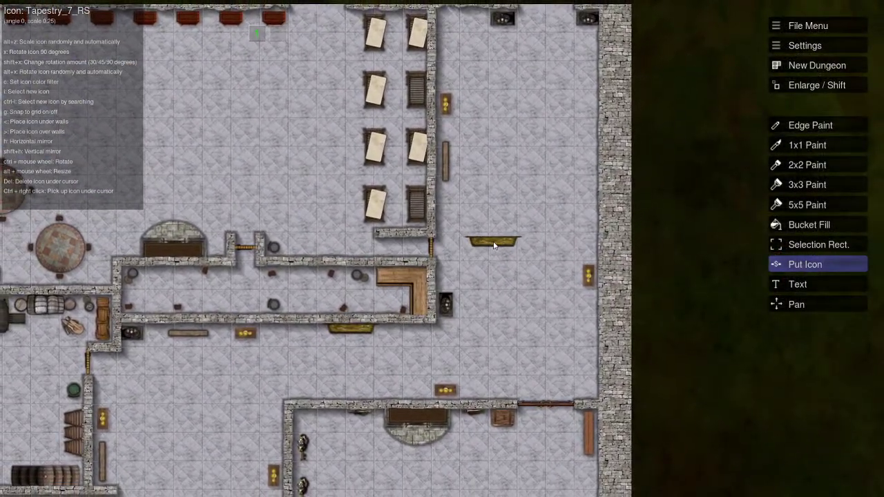
pyautogui.hotkey('ctrl', 'i')
pyautogui.write('tap')
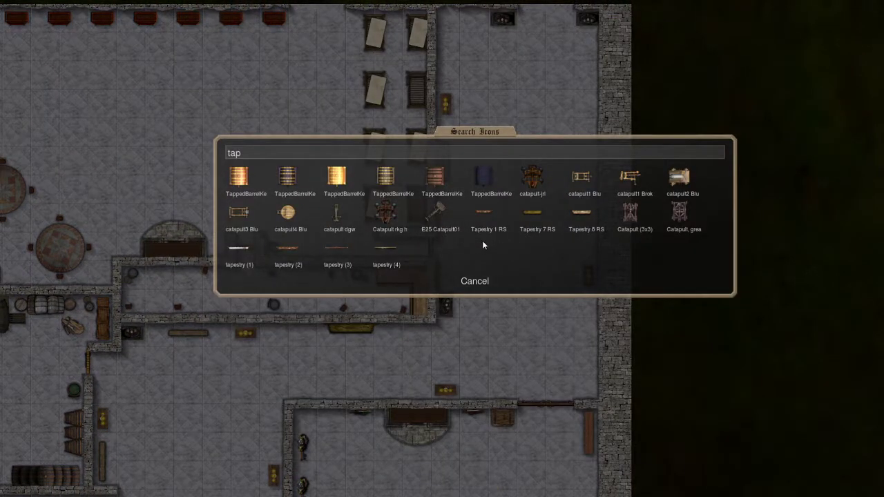
pyautogui.click(582, 214)
pyautogui.press('x')
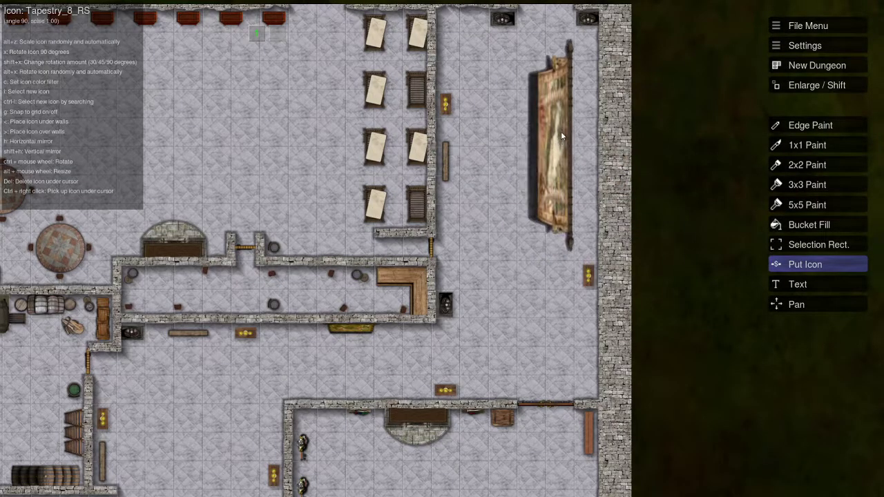
pyautogui.keyDown('alt'); pyautogui.scroll(-6, 564, 128); pyautogui.keyUp('alt')
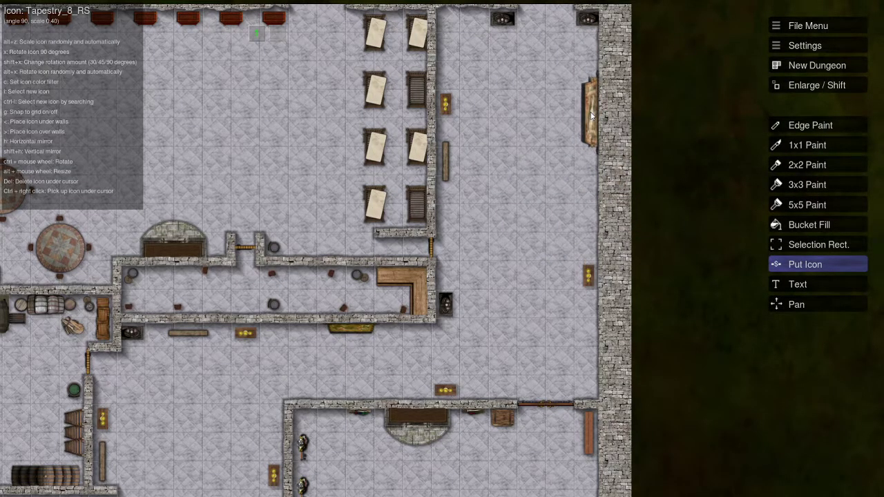
pyautogui.click(592, 114)
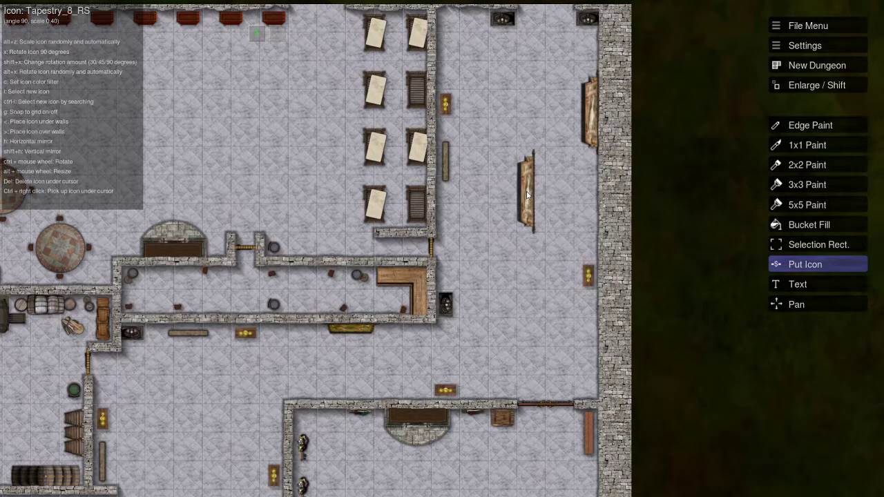
# Pick up the stone_wall terrain and paint the missing edge in the big room's north wall, between the row of red furniture and the bunks
pyautogui.scroll(-3, 476, 266)
pyautogui.moveTo(410, 344); pyautogui.dragTo(573, 253)
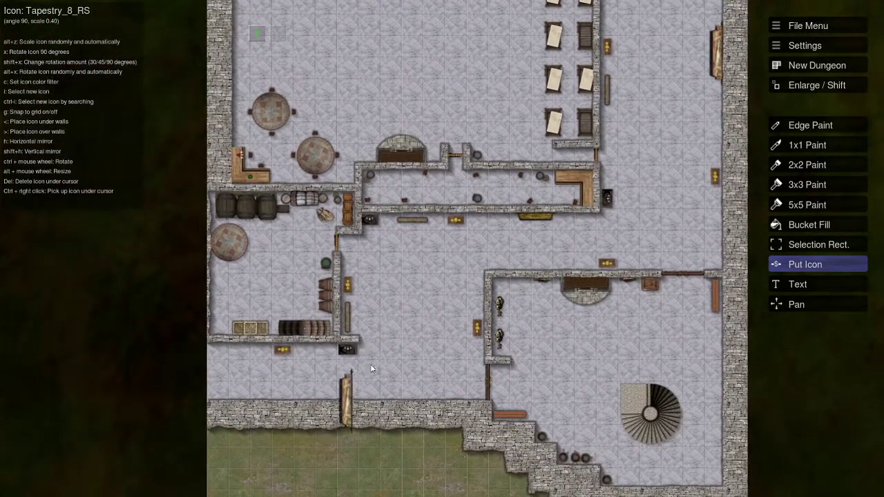
pyautogui.scroll(3, 431, 293)
pyautogui.scroll(-2, 431, 293)
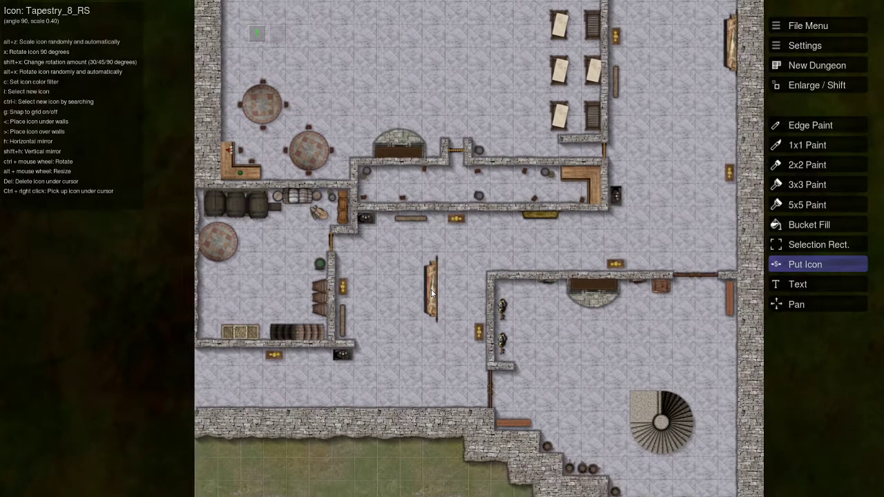
pyautogui.scroll(-3, 432, 294)
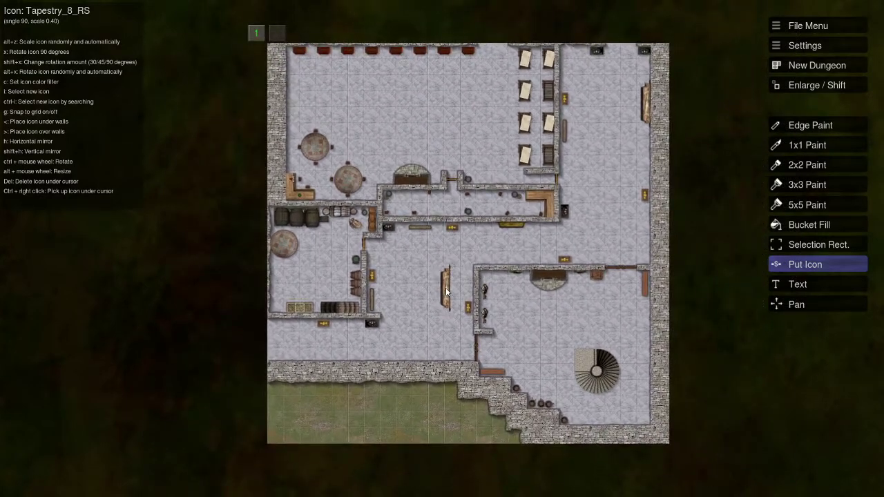
pyautogui.moveTo(408, 128); pyautogui.dragTo(437, 176)
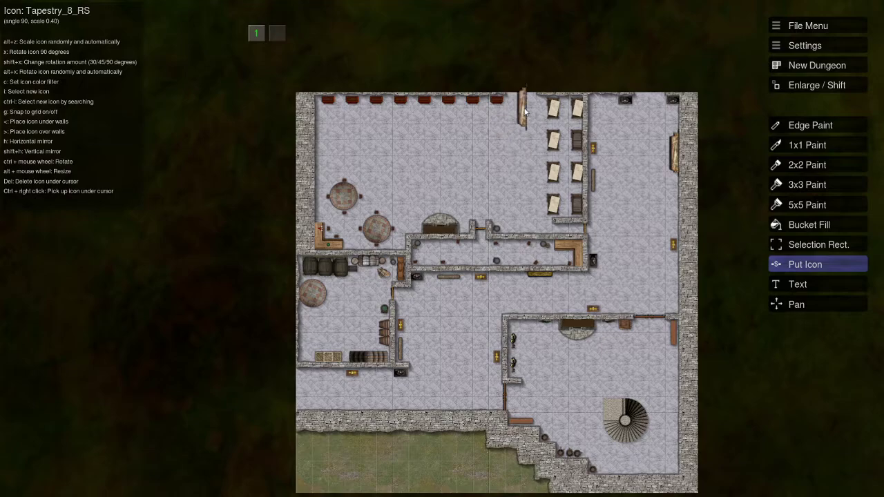
pyautogui.moveTo(493, 155); pyautogui.dragTo(492, 172)
pyautogui.scroll(3, 491, 176)
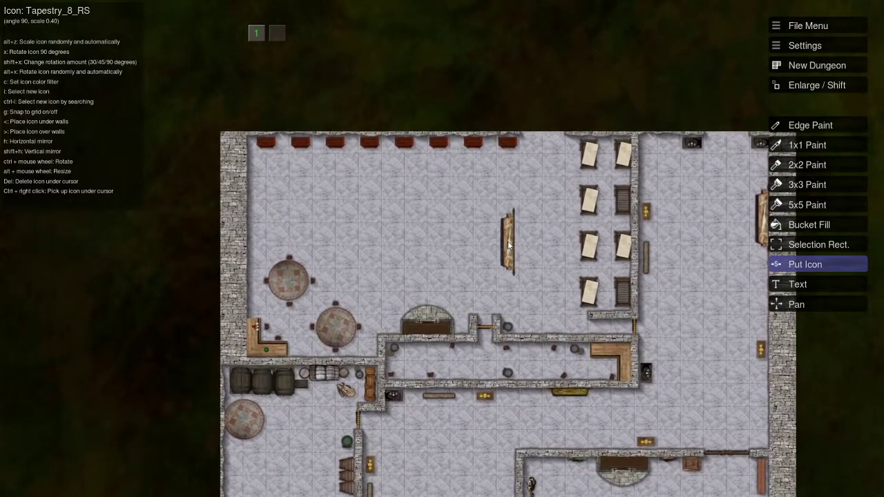
pyautogui.rightClick(570, 133)
pyautogui.scroll(2, 551, 139)
pyautogui.click(523, 152)
pyautogui.scroll(-2, 439, 281)
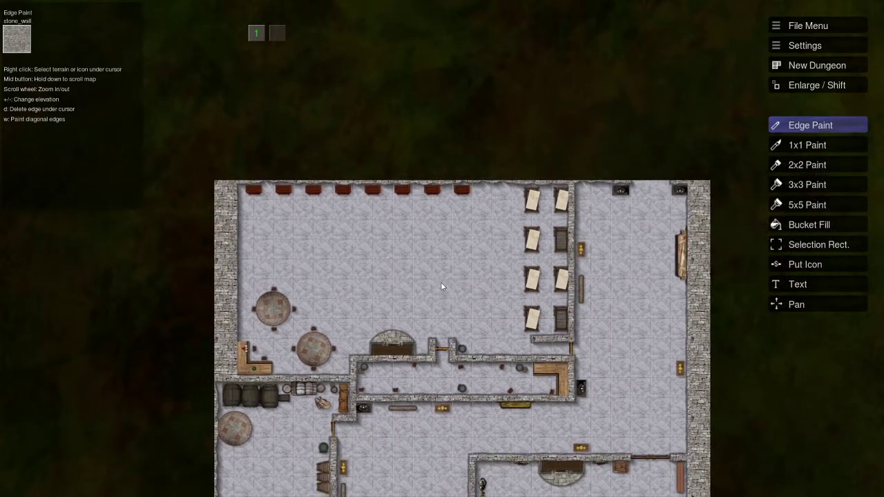
# Examine the corridors and the rooms around them for walls or furnishings that still need correcting
pyautogui.scroll(-2, 433, 145)
pyautogui.moveTo(392, 331); pyautogui.dragTo(409, 291)
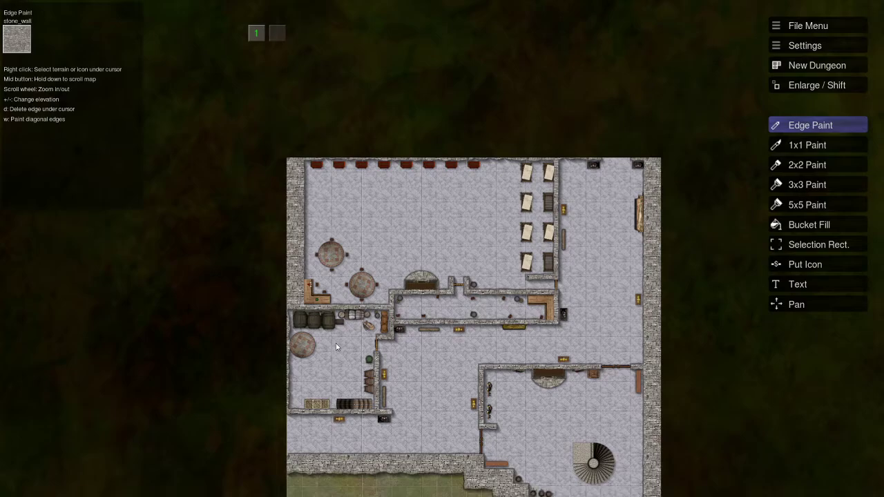
pyautogui.moveTo(363, 341); pyautogui.dragTo(402, 268)
pyautogui.scroll(3, 488, 298)
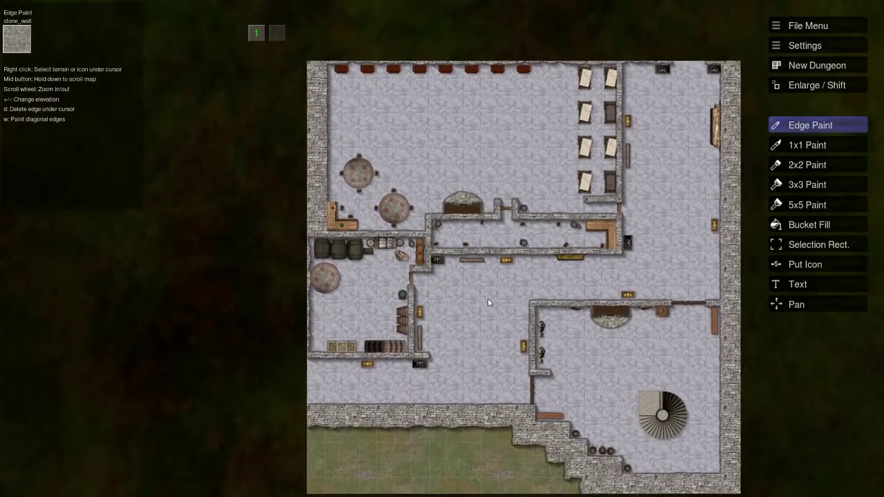
pyautogui.scroll(2, 489, 300)
pyautogui.moveTo(499, 305); pyautogui.dragTo(428, 287)
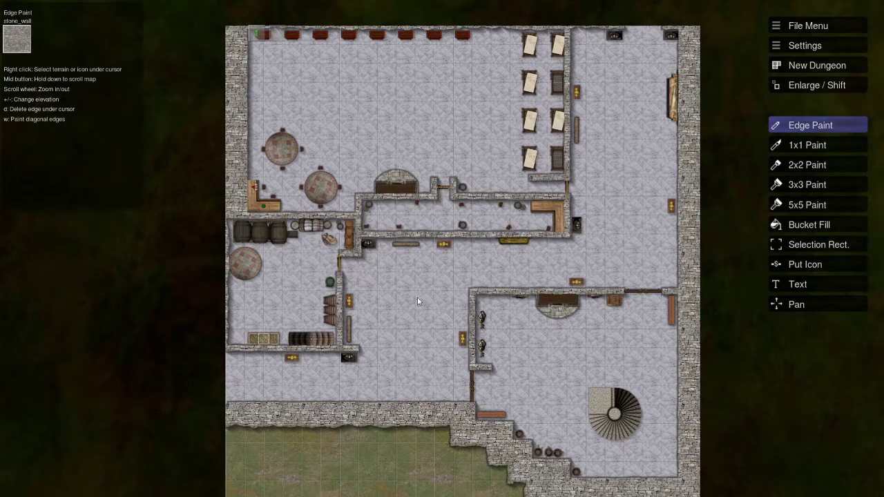
pyautogui.scroll(2, 414, 290)
pyautogui.scroll(2, 492, 316)
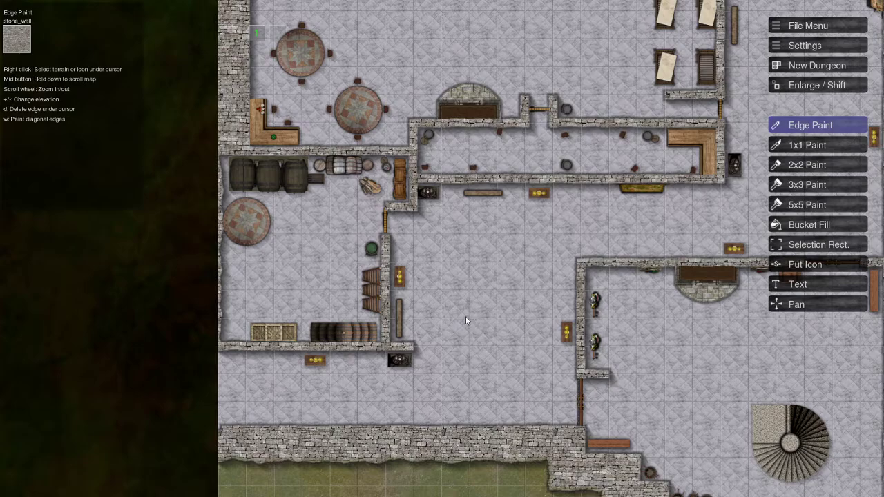
pyautogui.moveTo(485, 321); pyautogui.dragTo(420, 292)
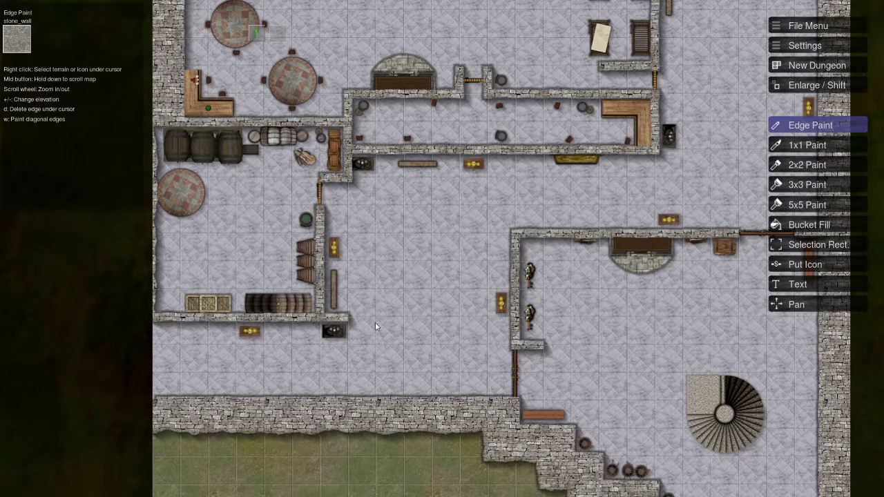
pyautogui.scroll(-3, 399, 246)
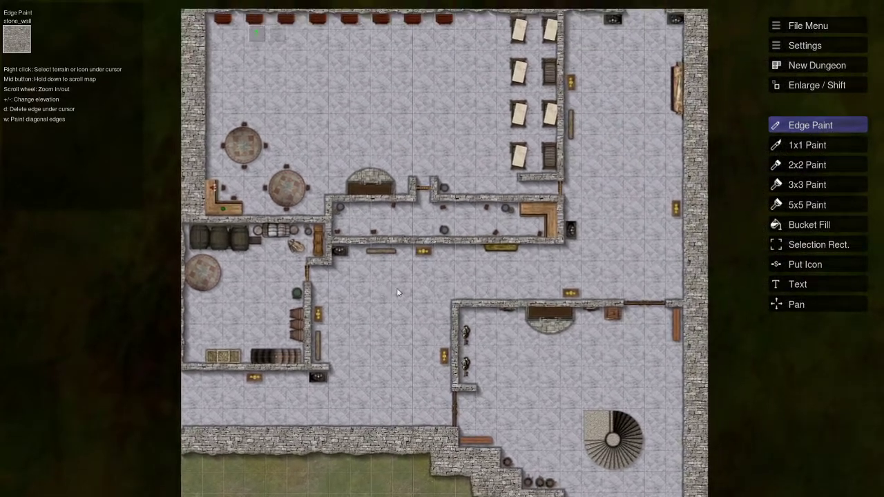
# Pick up the Marble Floor terrain and paint it over the short wall stub south of the bunks to remove it
pyautogui.scroll(2, 464, 136)
pyautogui.scroll(2, 476, 136)
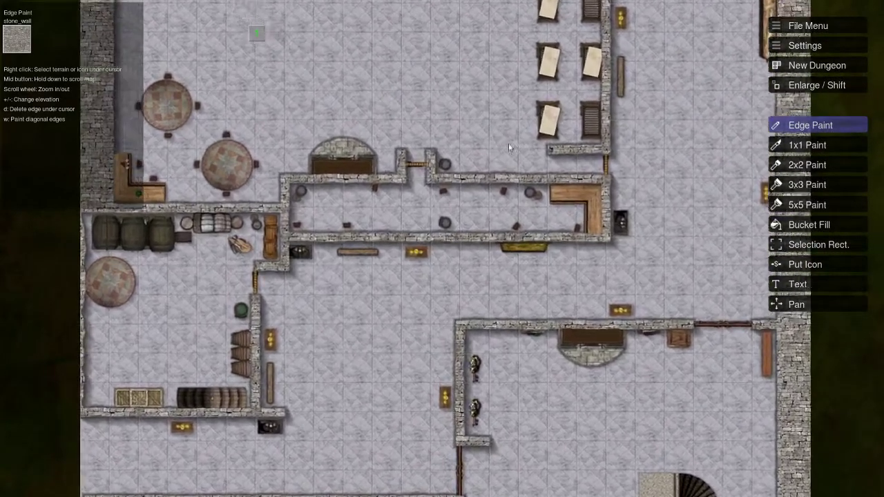
pyautogui.rightClick(537, 144)
pyautogui.moveTo(558, 144); pyautogui.dragTo(580, 145)
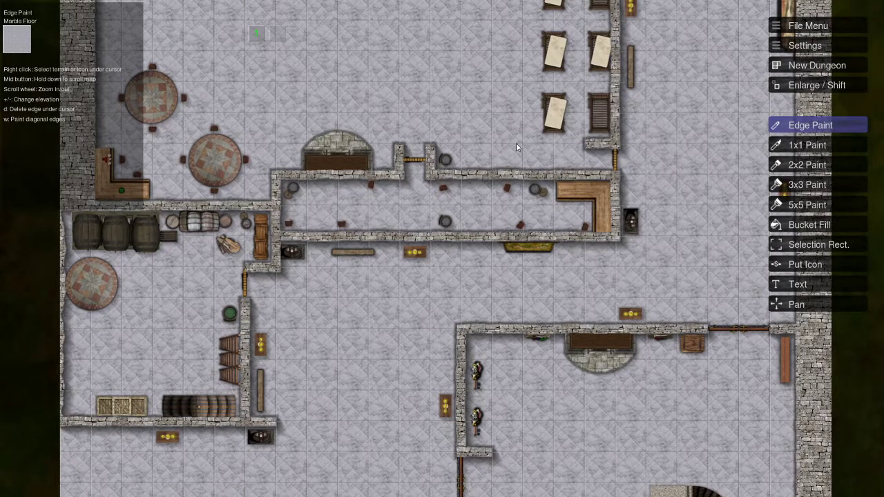
pyautogui.moveTo(513, 146); pyautogui.dragTo(434, 181)
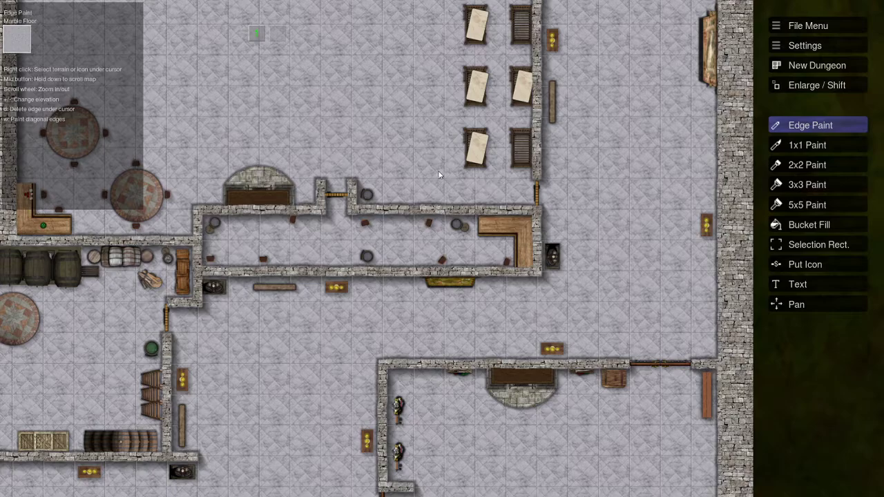
# Review the whole furnished map, from the big bunk room and corridors to the spiral staircase room
pyautogui.scroll(-3, 438, 173)
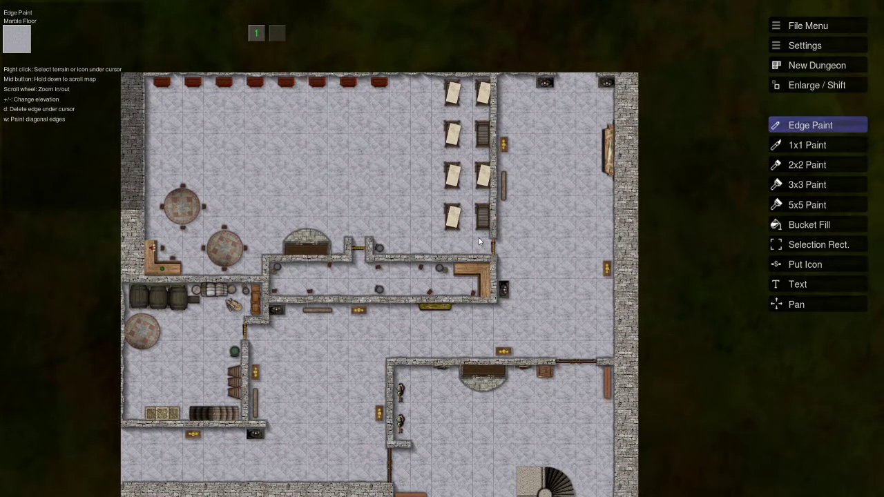
pyautogui.scroll(3, 361, 202)
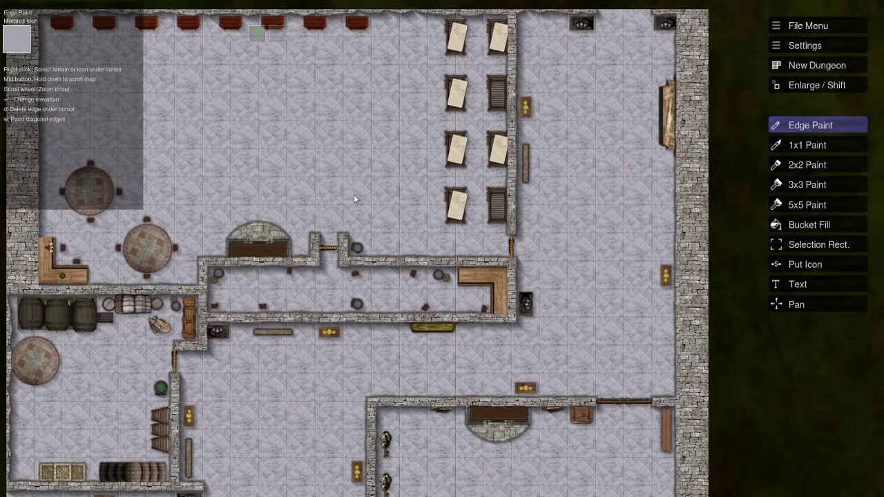
pyautogui.moveTo(354, 195); pyautogui.dragTo(466, 201)
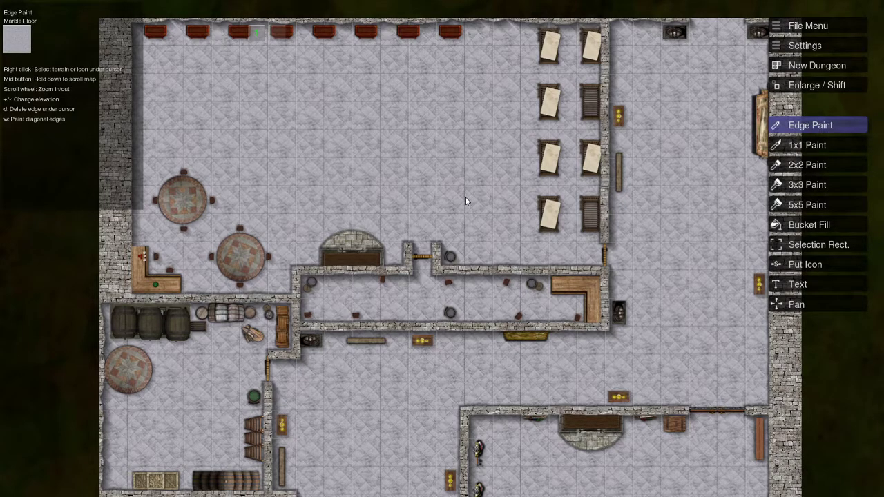
pyautogui.scroll(-3, 466, 201)
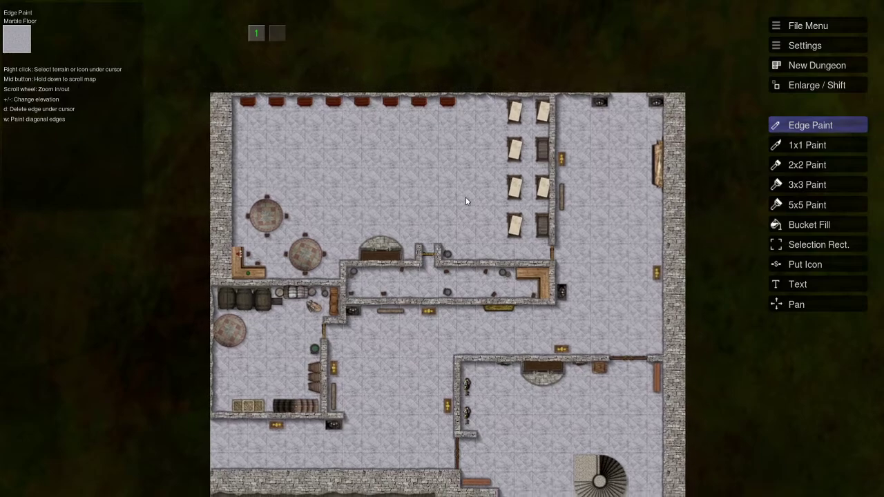
pyautogui.moveTo(616, 234); pyautogui.dragTo(591, 199)
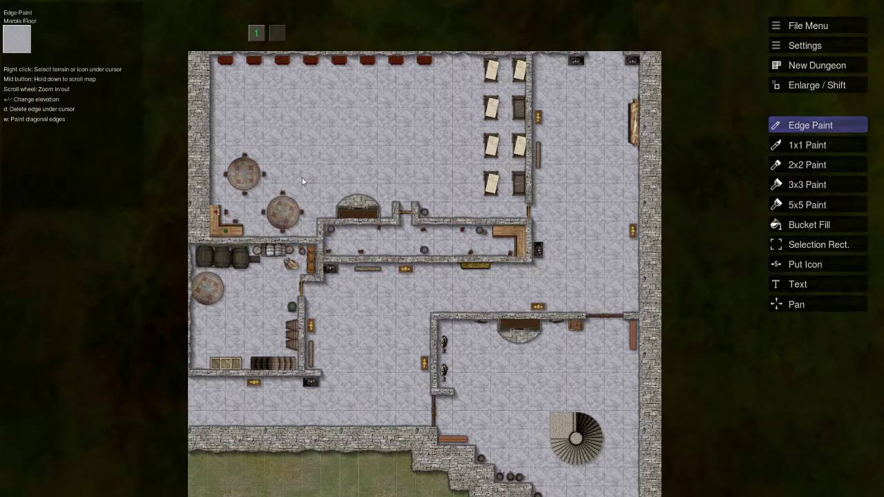
pyautogui.scroll(2, 301, 178)
pyautogui.scroll(-2, 413, 159)
pyautogui.moveTo(419, 161); pyautogui.dragTo(412, 140)
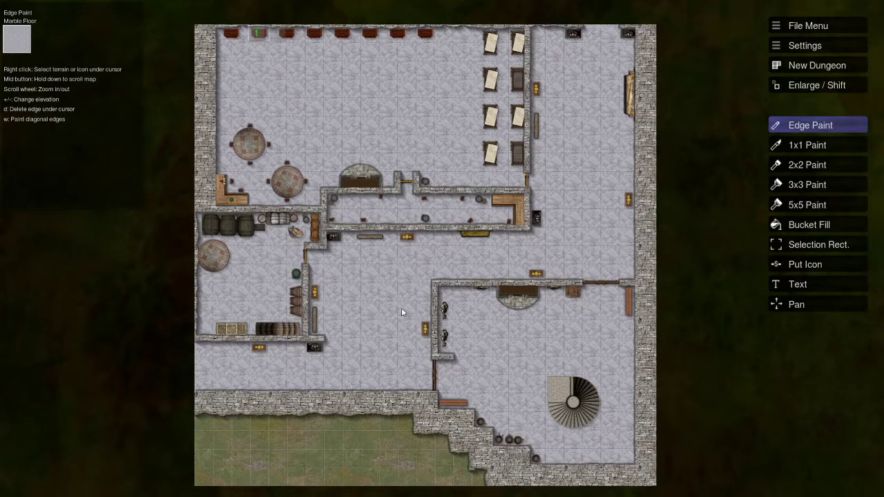
pyautogui.scroll(1, 366, 339)
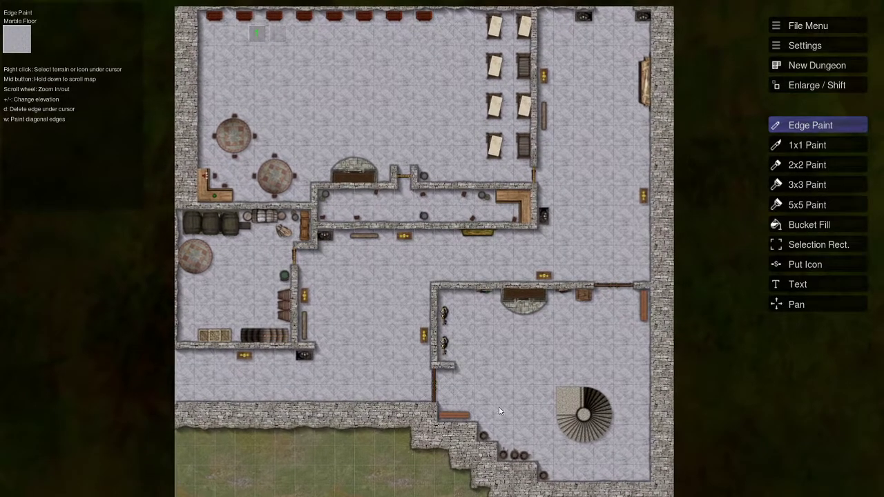
pyautogui.scroll(-2, 601, 387)
pyautogui.scroll(-1, 606, 412)
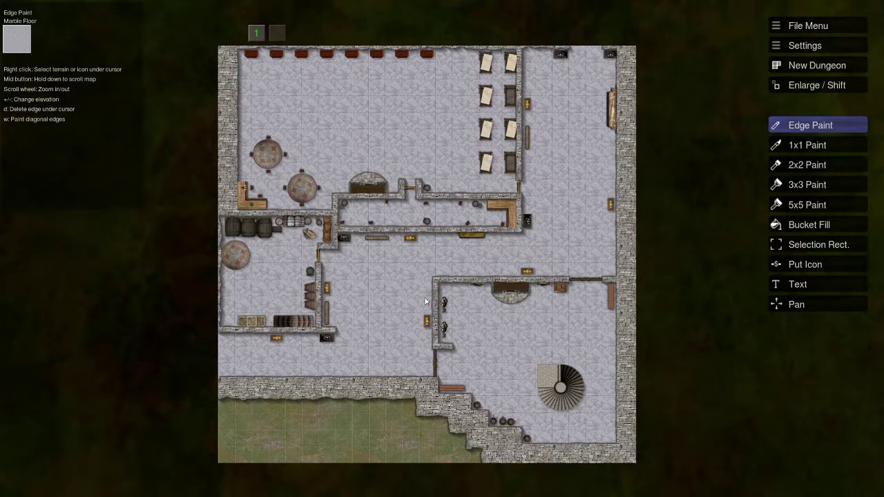
pyautogui.scroll(2, 406, 288)
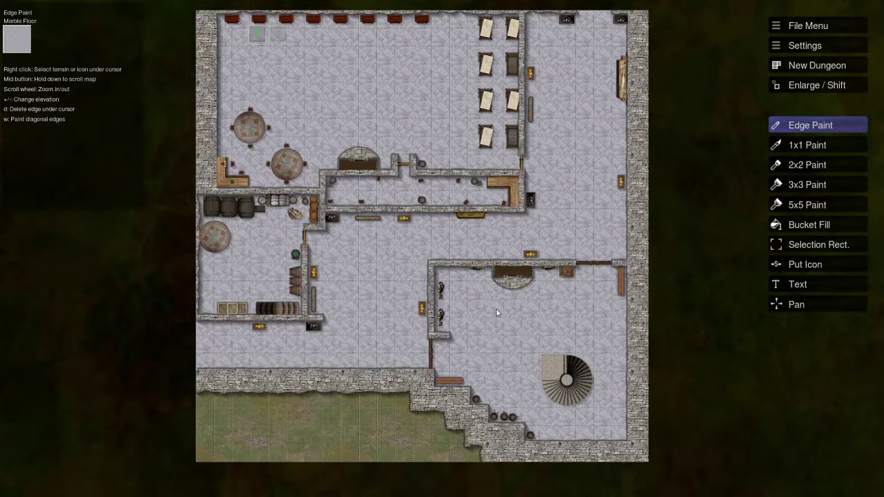
pyautogui.scroll(-1, 496, 309)
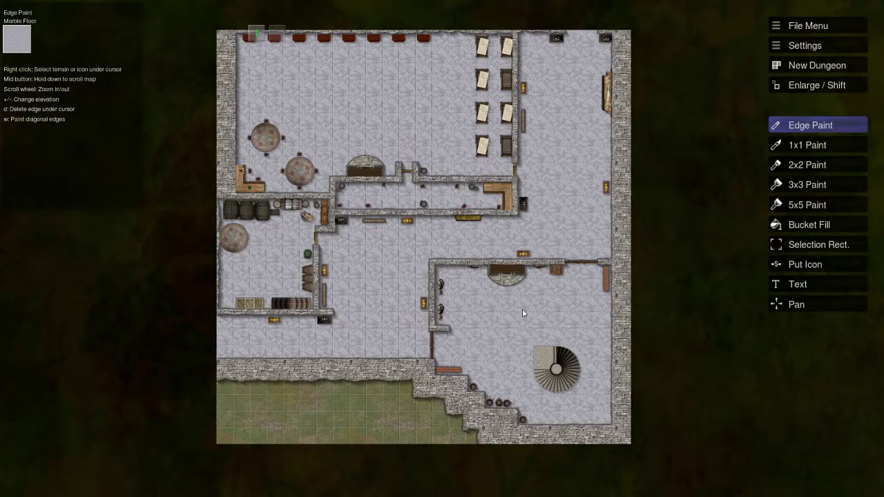
pyautogui.scroll(1, 522, 319)
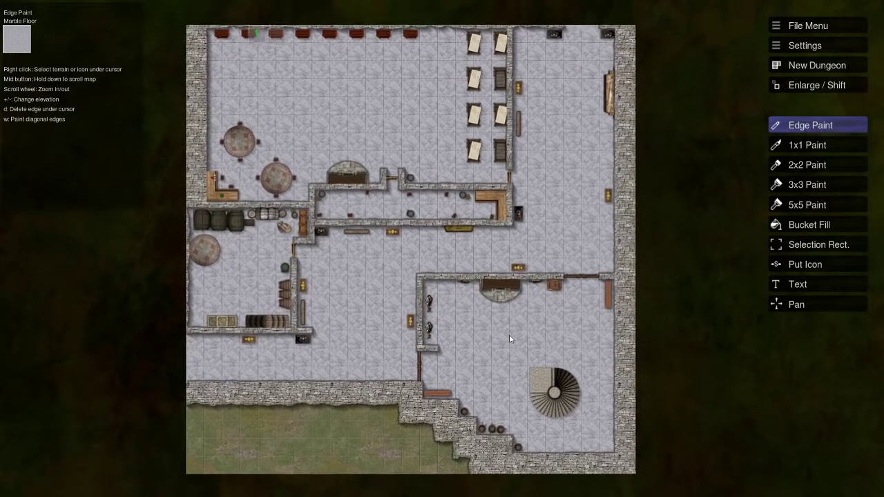
pyautogui.moveTo(509, 335); pyautogui.dragTo(516, 344)
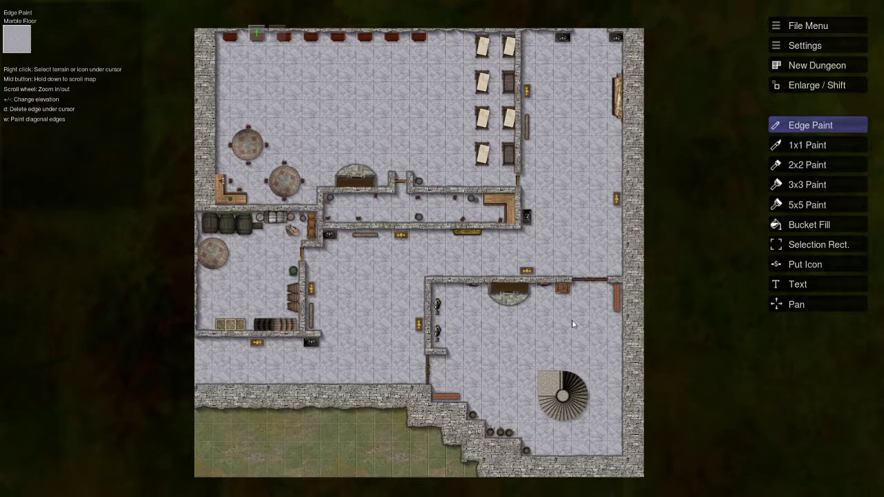